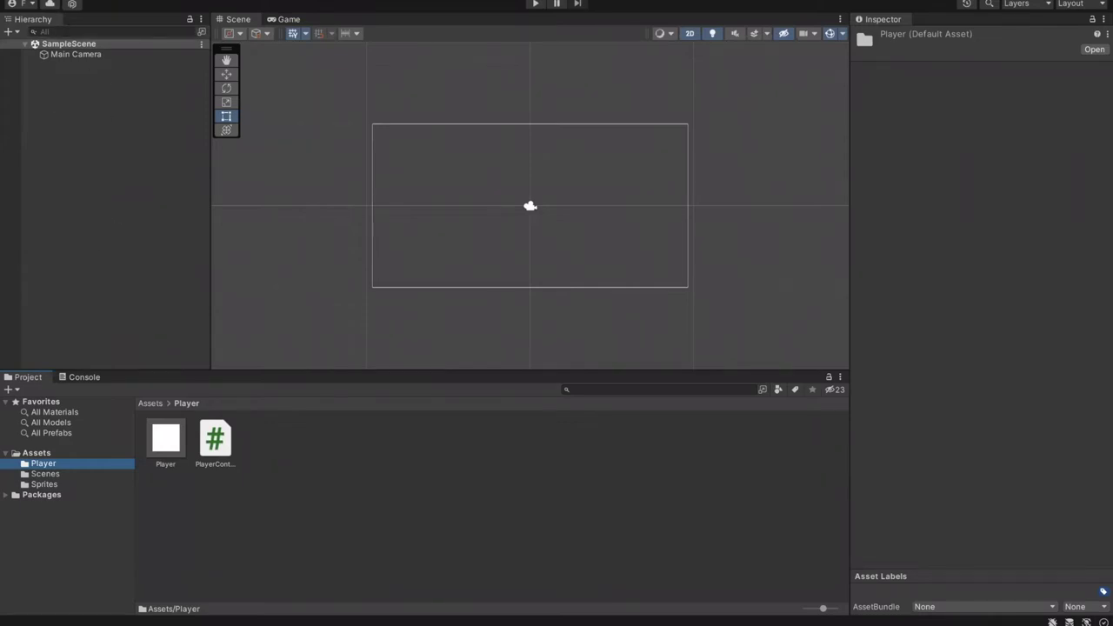
# - Add the Player prefab to SampleScene, restore the editor's Default layout, and expand the scene's objects
pyautogui.moveTo(159, 432); pyautogui.dragTo(73, 67)
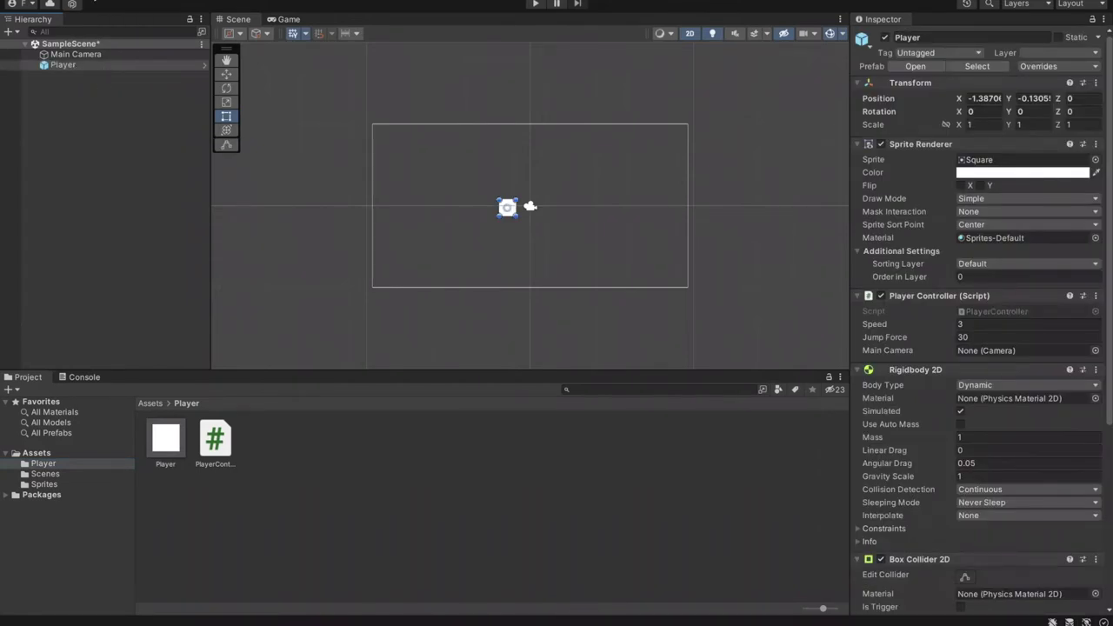
pyautogui.click(209, 2)
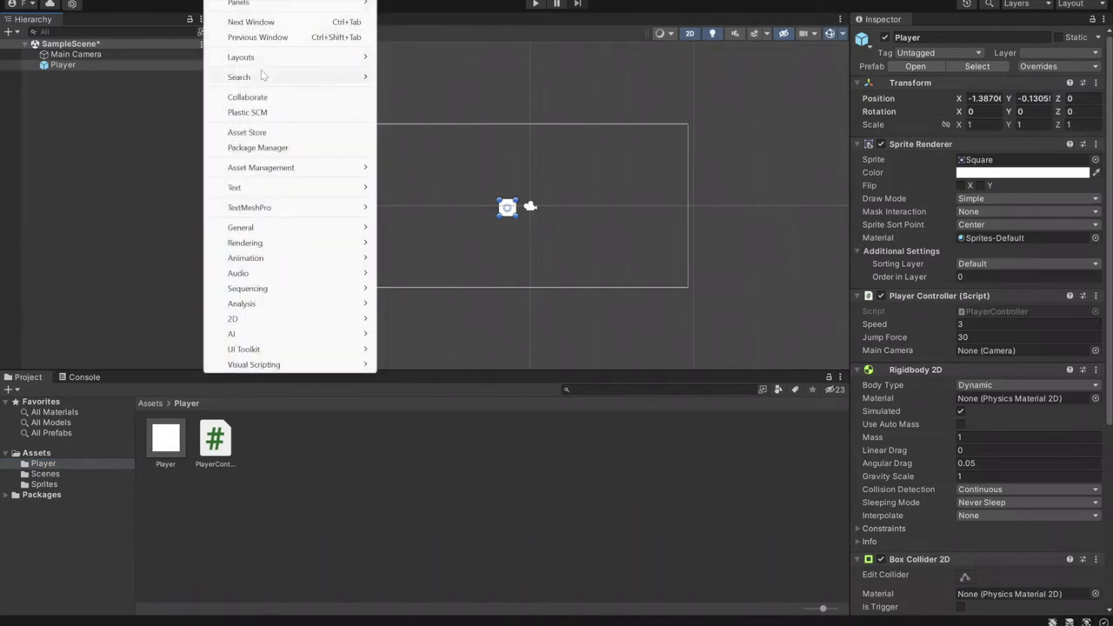
pyautogui.moveTo(268, 65)
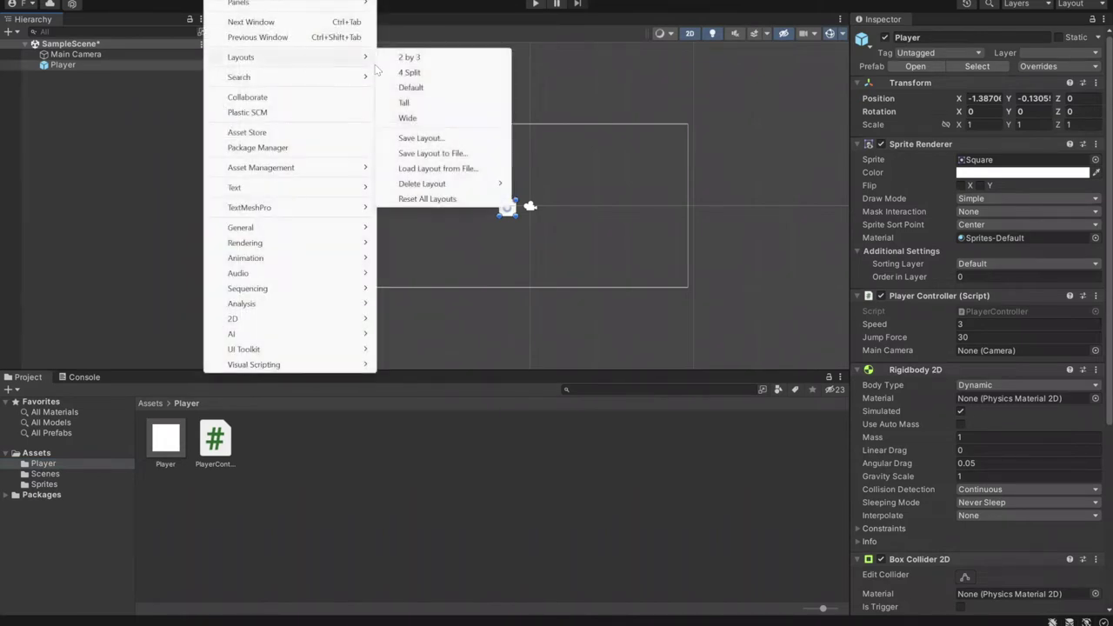
pyautogui.click(431, 89)
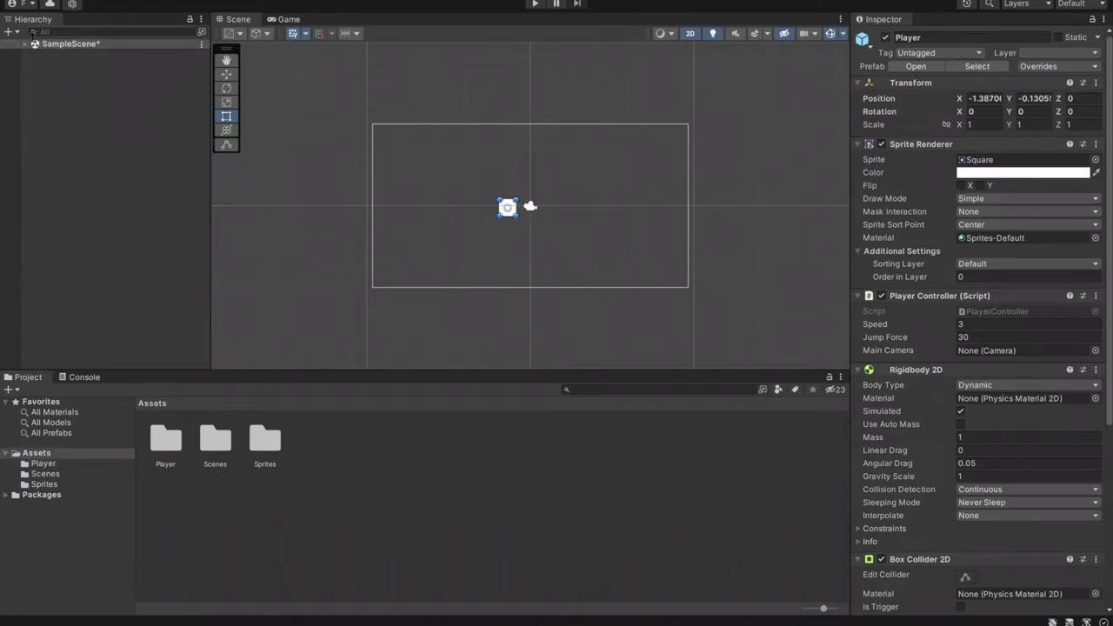
pyautogui.click(24, 44)
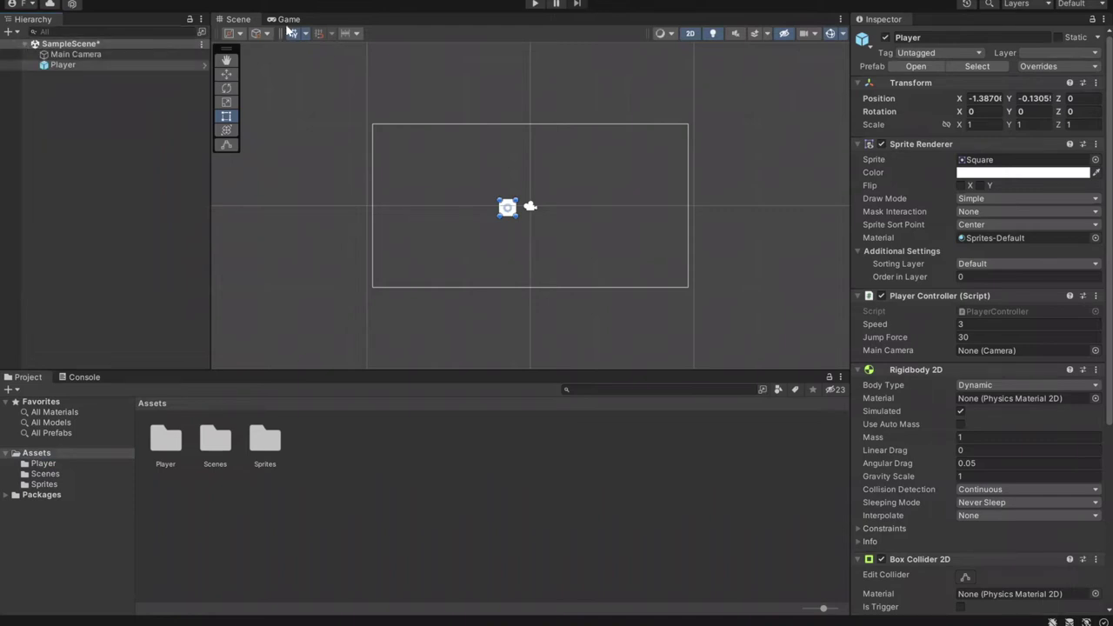
# - Dock the Game view beside the Scene view and narrow the Inspector to give both views more room
pyautogui.moveTo(287, 19); pyautogui.dragTo(761, 161)
pyautogui.moveTo(635, 156); pyautogui.dragTo(600, 157)
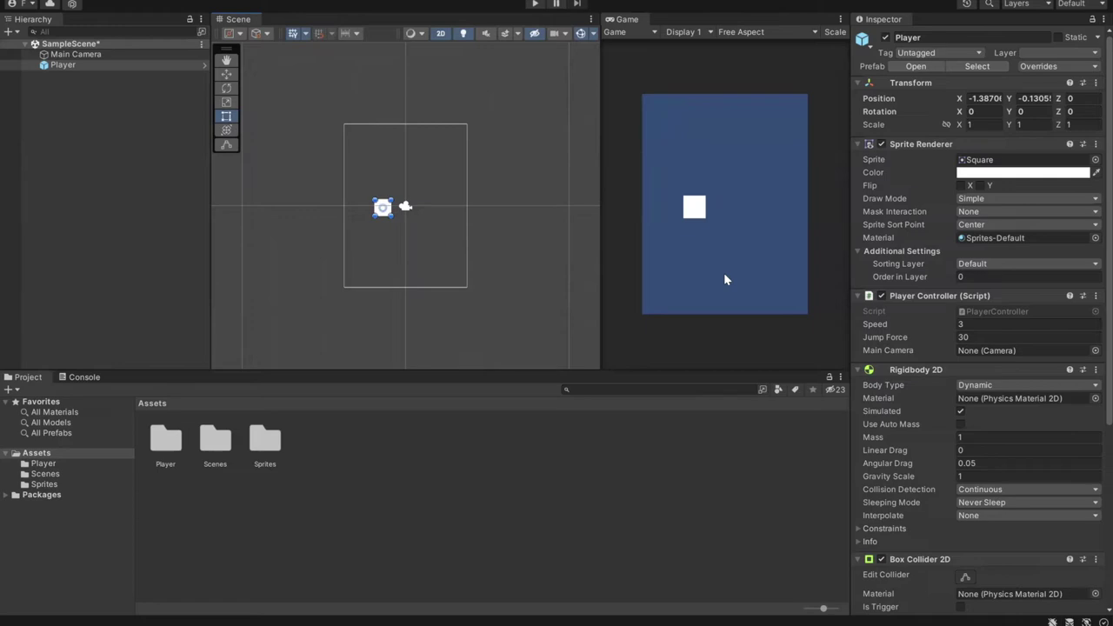
pyautogui.moveTo(850, 206); pyautogui.dragTo(941, 208)
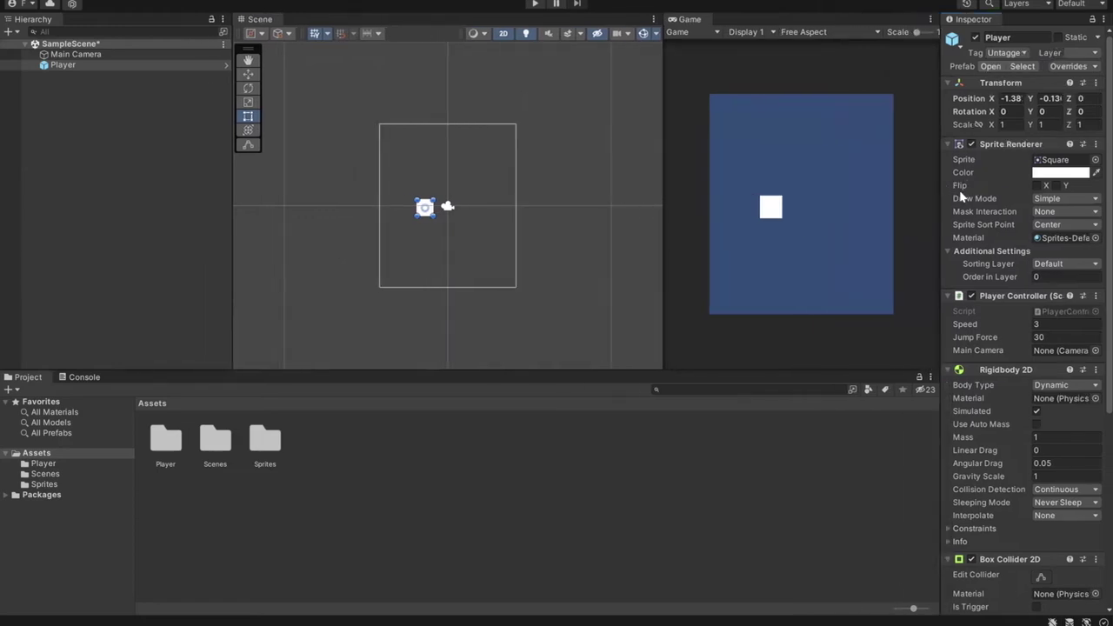
pyautogui.click(640, 225)
pyautogui.moveTo(661, 221); pyautogui.dragTo(664, 245)
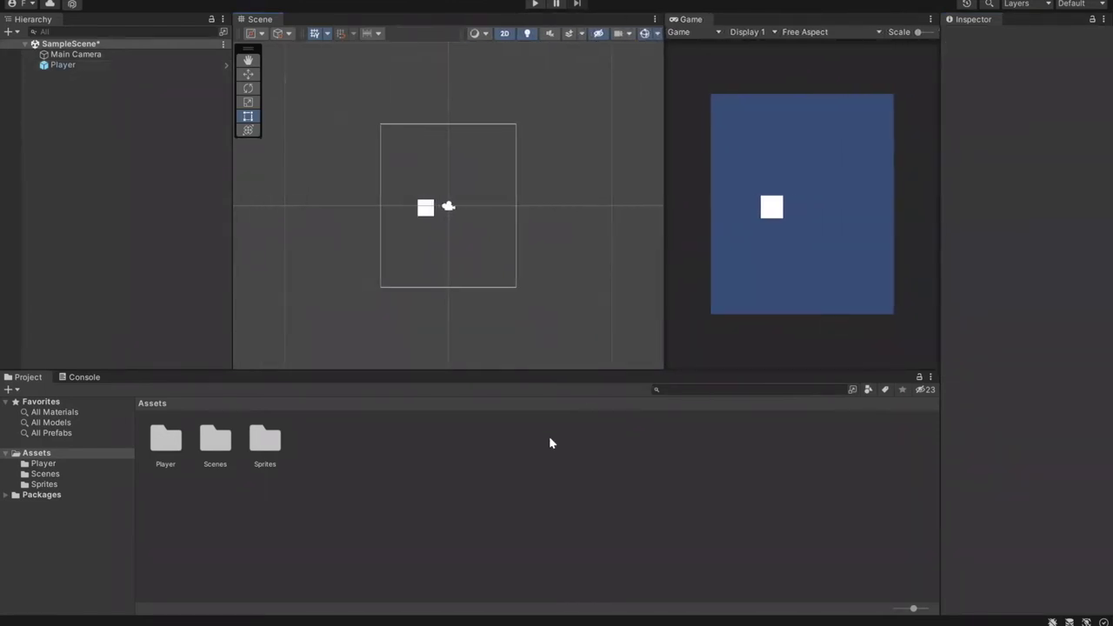
# - Try the 16:9 Aspect for the Game view, switch it to Full HD (1920x1080), and widen the view
pyautogui.click(820, 32)
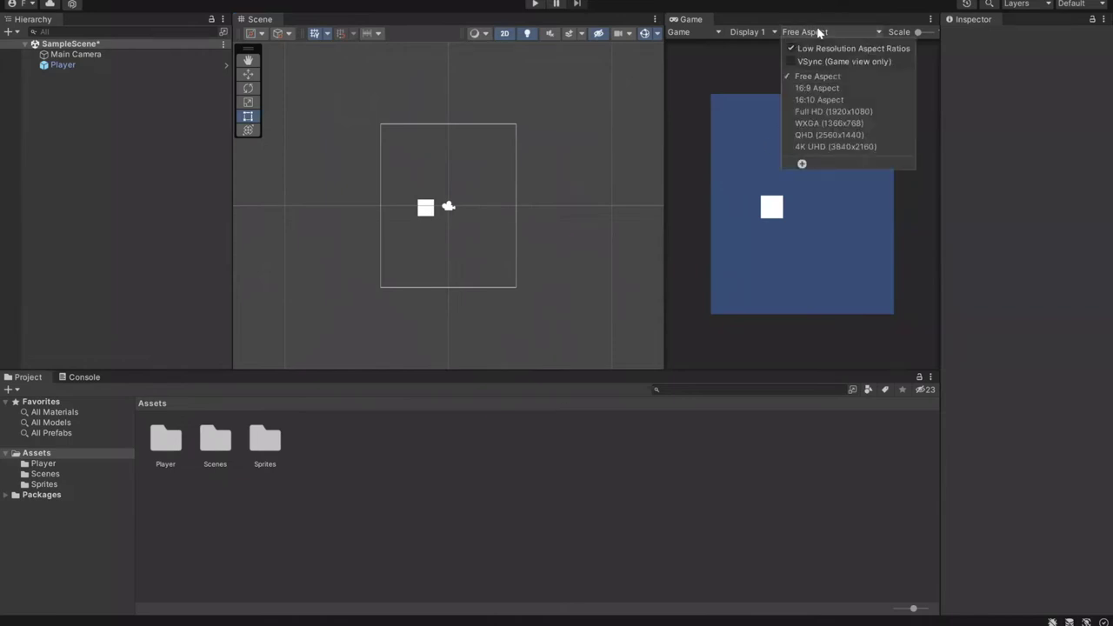
pyautogui.click(826, 88)
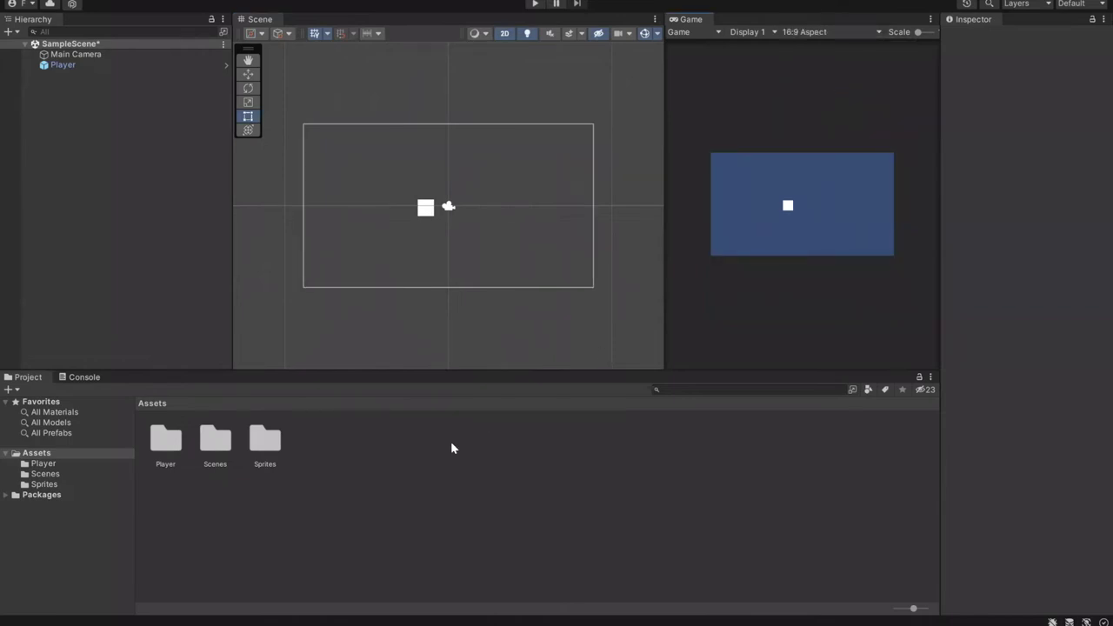
pyautogui.click(808, 32)
pyautogui.click(854, 122)
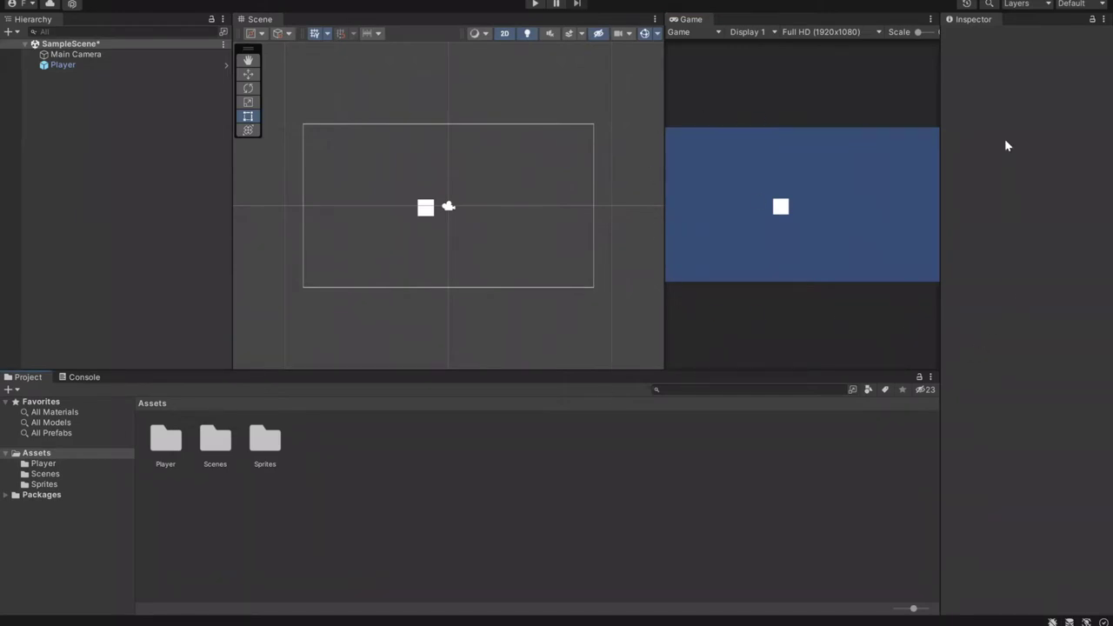
pyautogui.click(833, 32)
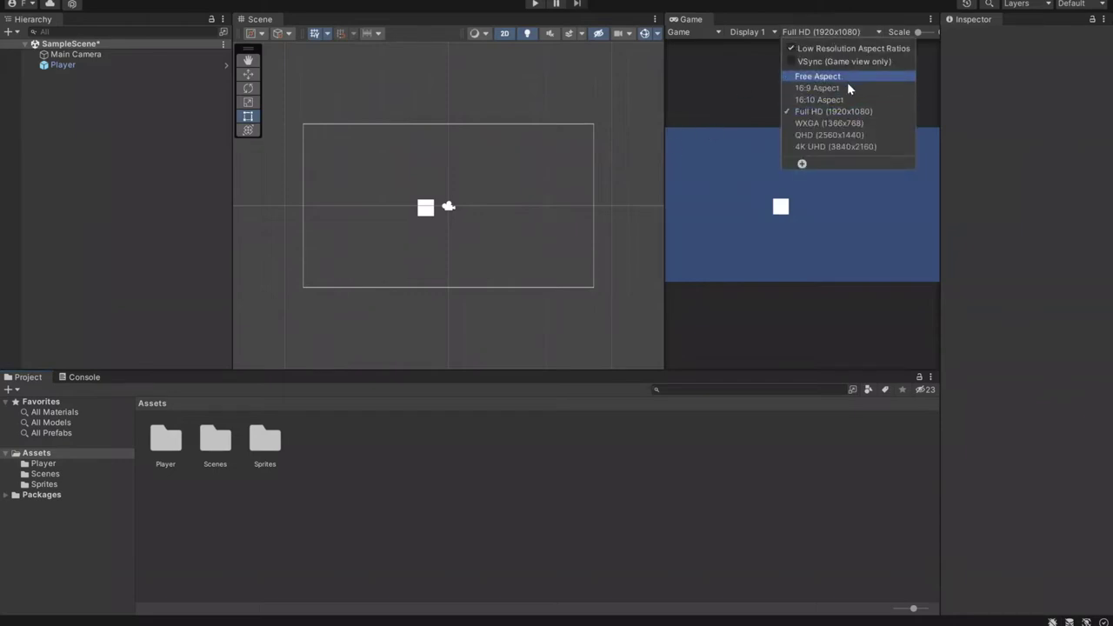
pyautogui.click(857, 113)
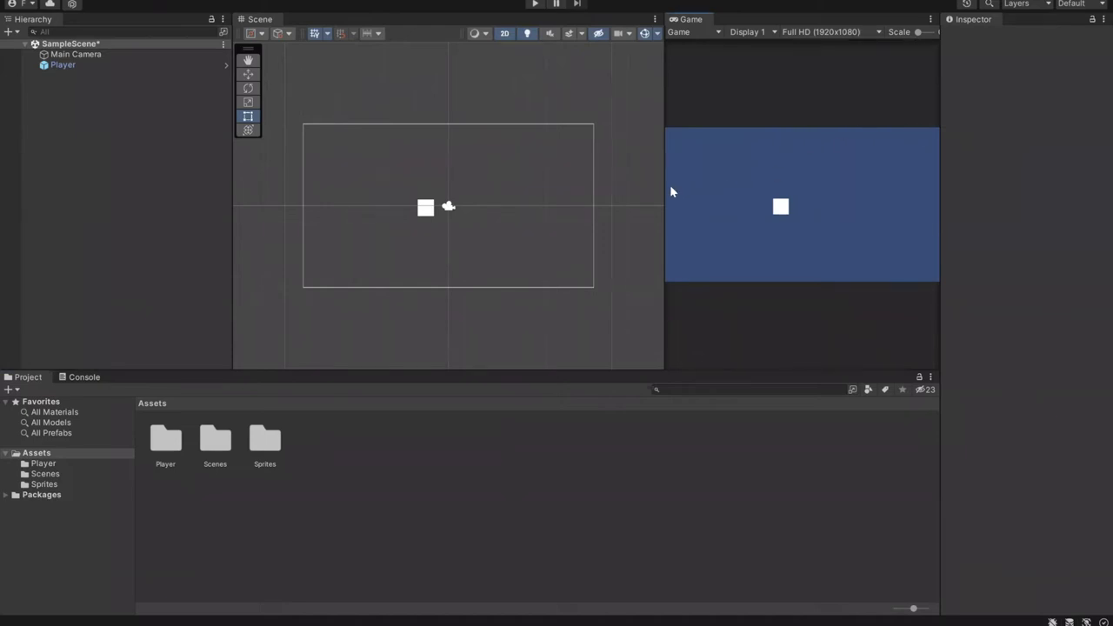
pyautogui.moveTo(665, 197); pyautogui.dragTo(633, 207)
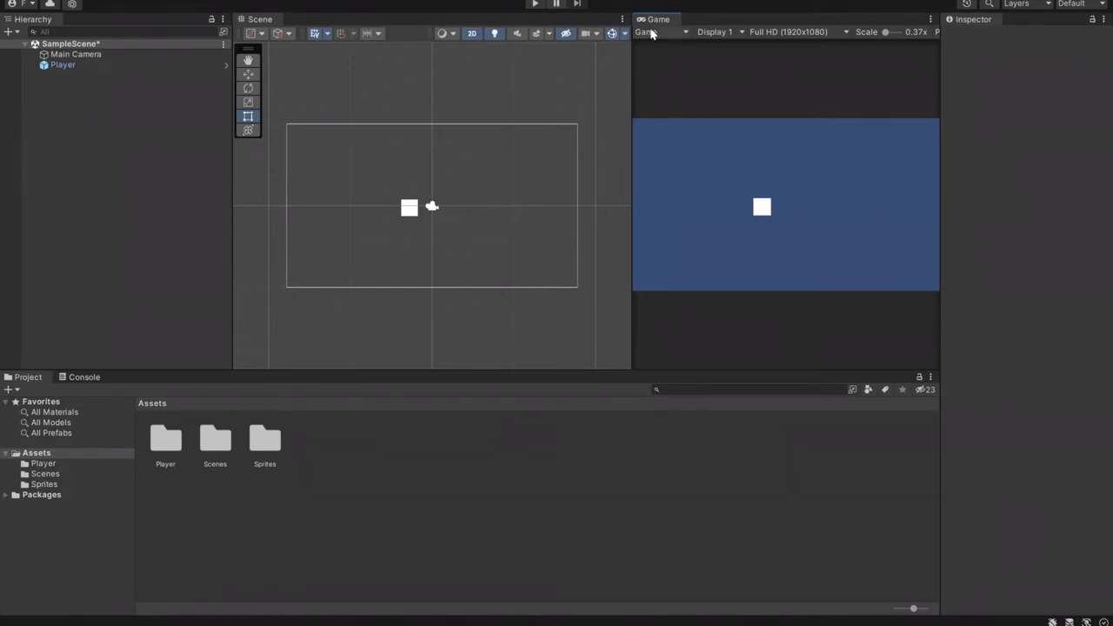
# - Discard the customized window arrangement by restoring the Default editor layout
pyautogui.moveTo(647, 23)
pyautogui.mouseDown()
pyautogui.moveTo(380, 22)
pyautogui.moveTo(678, 23)
pyautogui.moveTo(654, 19)
pyautogui.mouseUp()
pyautogui.click(228, 0)
pyautogui.moveTo(303, 57)
pyautogui.click(427, 88)
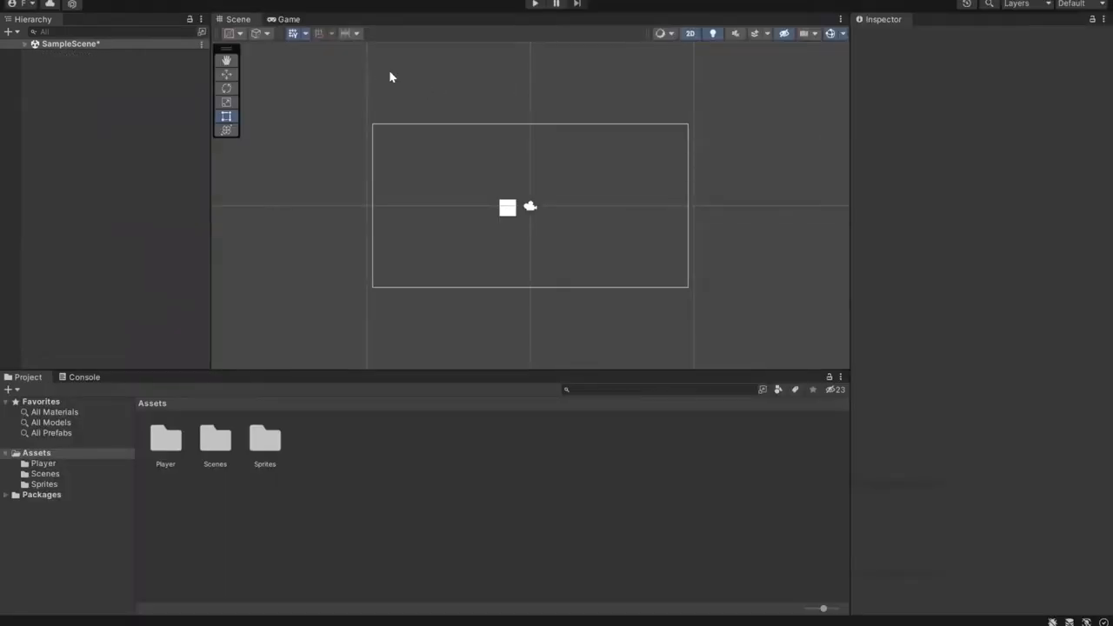
# - Dock the Game view beside the Scene view with Full HD (1920x1080) resolution and similar widths for both
pyautogui.click(286, 21)
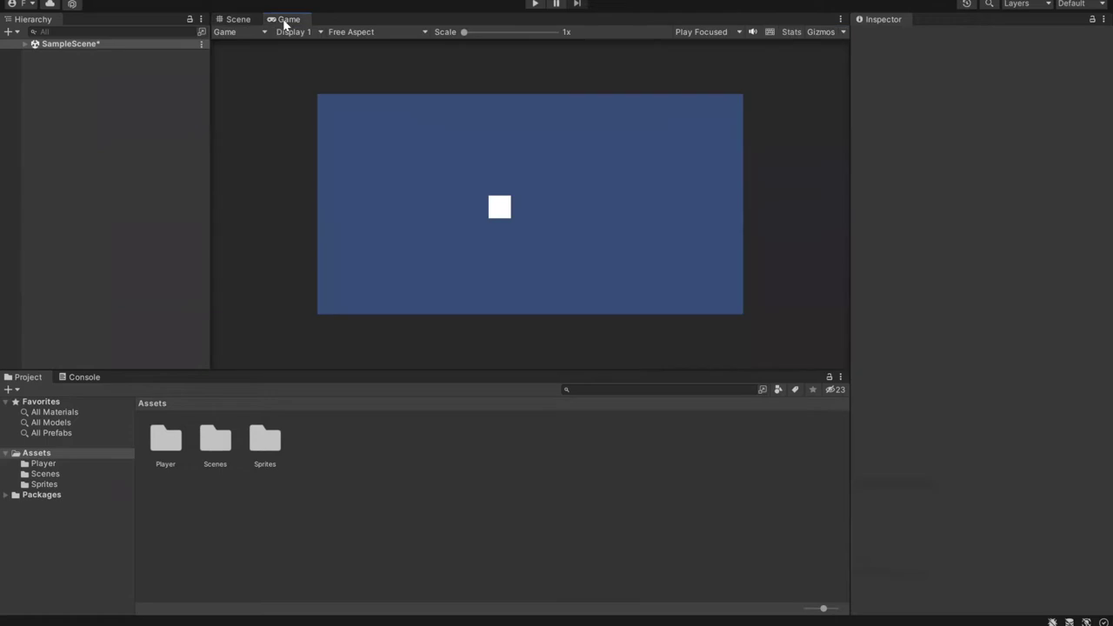
pyautogui.moveTo(277, 23); pyautogui.dragTo(795, 131)
pyautogui.moveTo(635, 155); pyautogui.dragTo(468, 164)
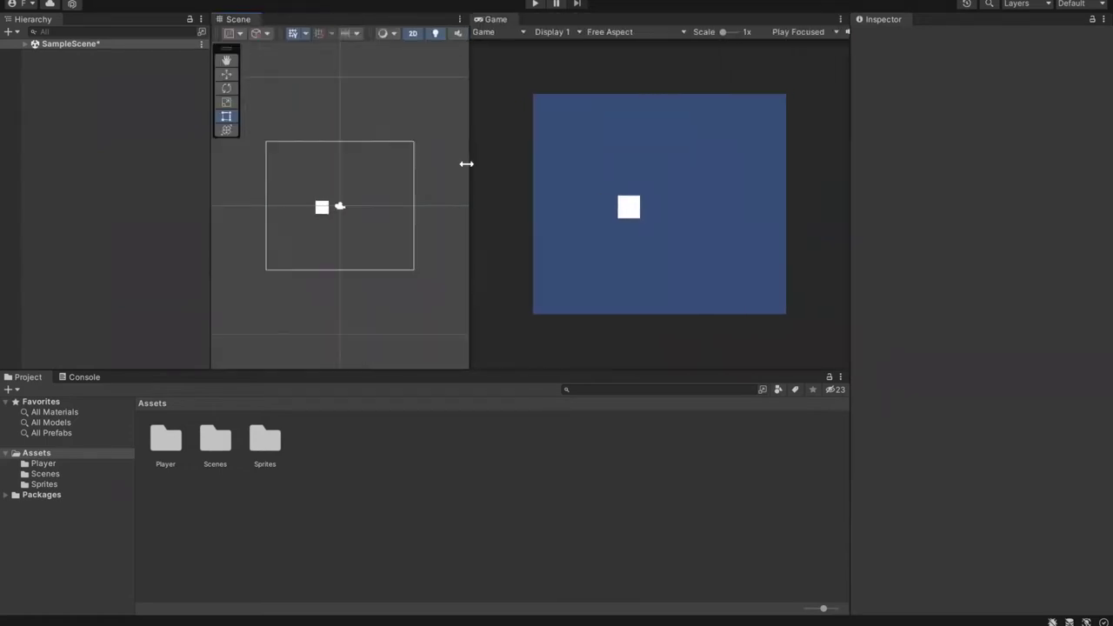
pyautogui.click(658, 33)
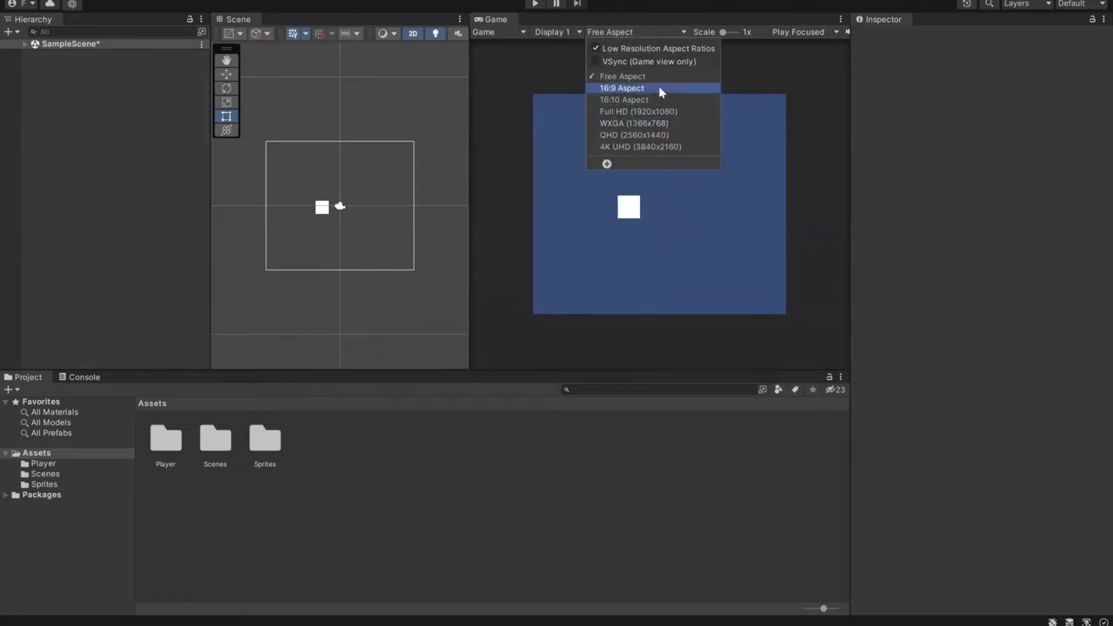
pyautogui.click(661, 112)
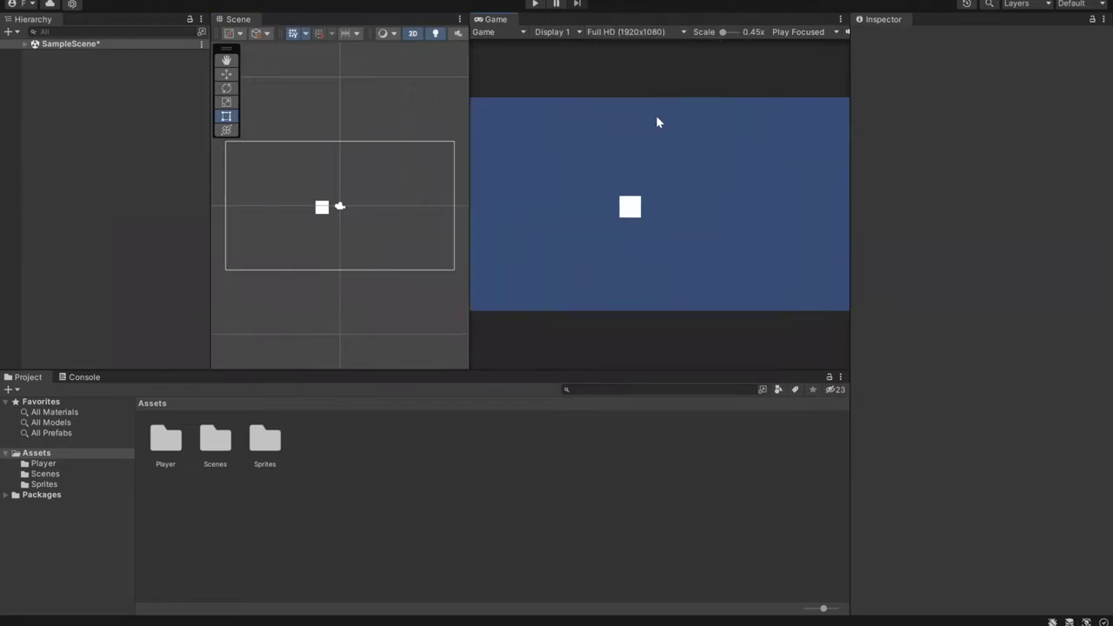
pyautogui.moveTo(468, 174); pyautogui.dragTo(550, 210)
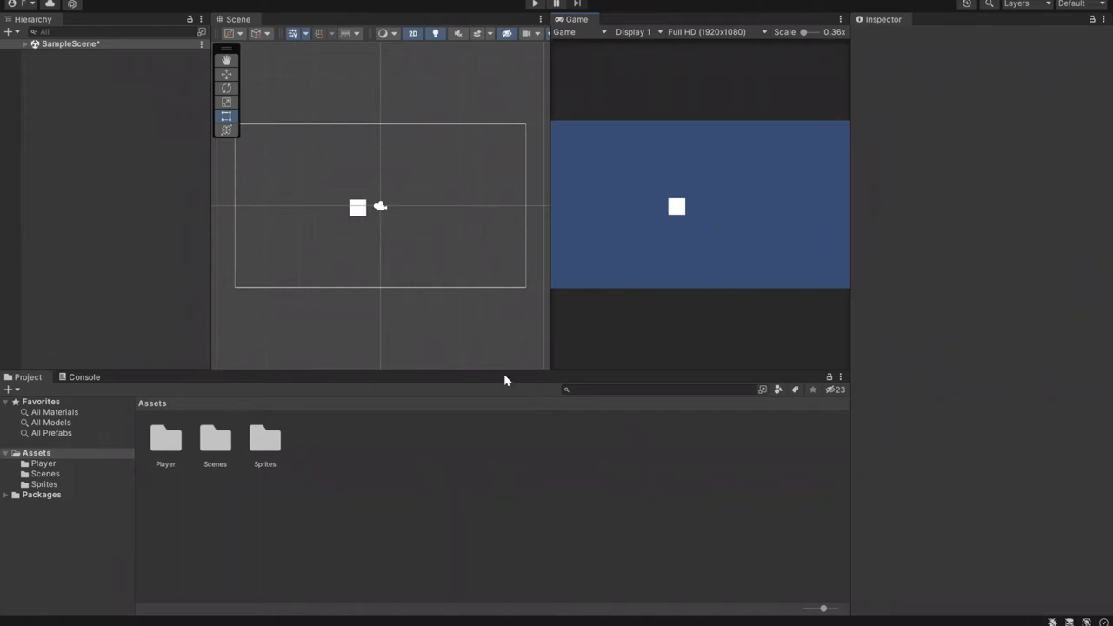
# - Expand the objects of SampleScene and open the Sprites folder in the project assets
pyautogui.click(13, 44)
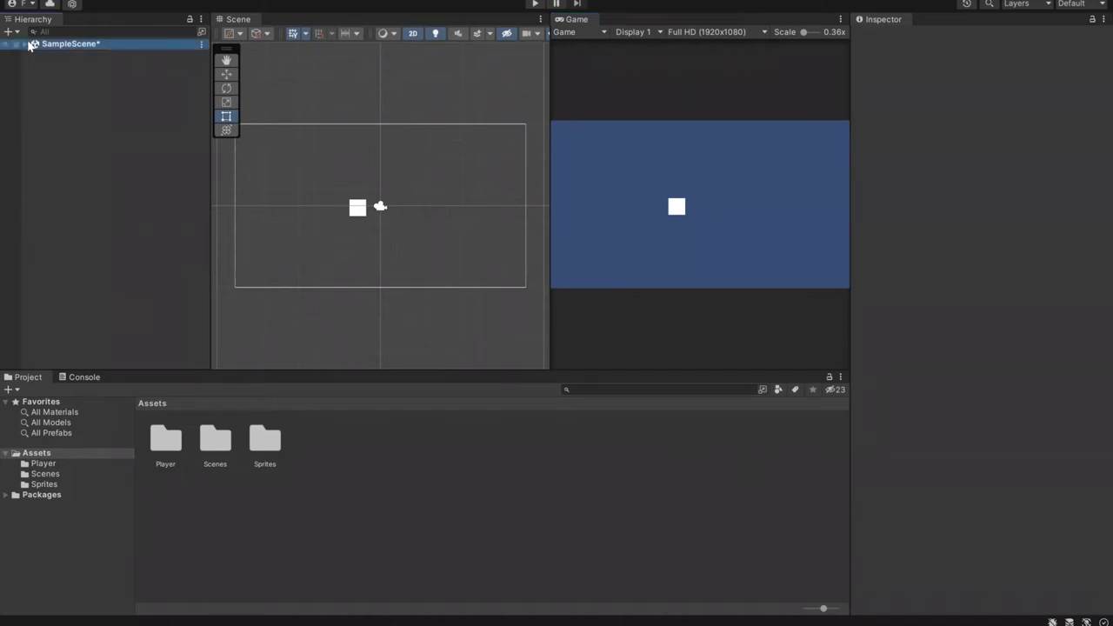
pyautogui.click(25, 44)
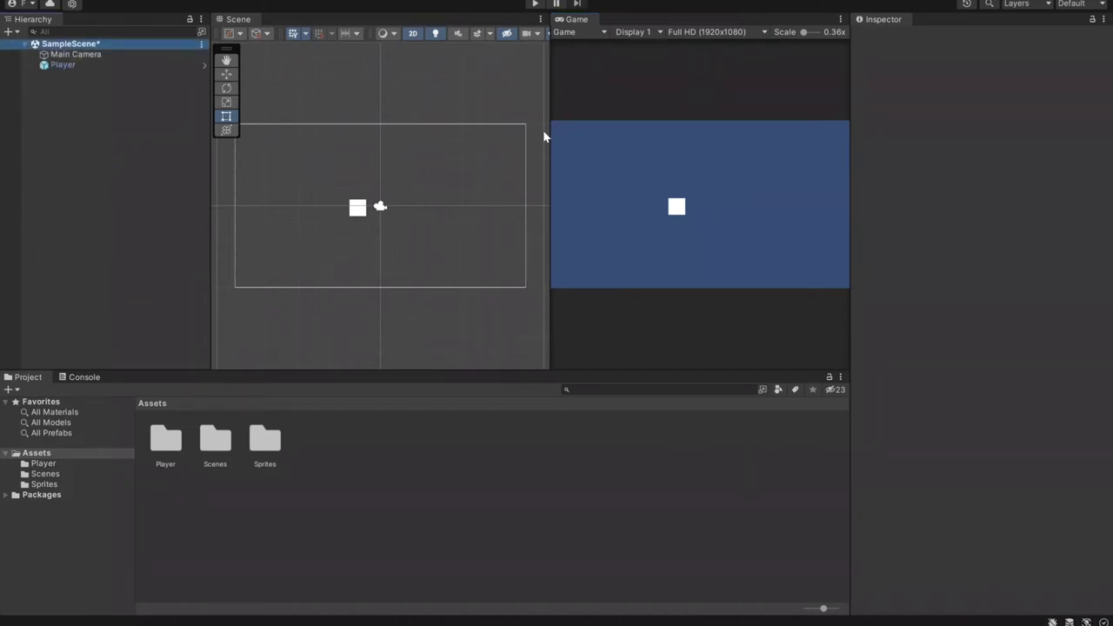
pyautogui.doubleClick(280, 445)
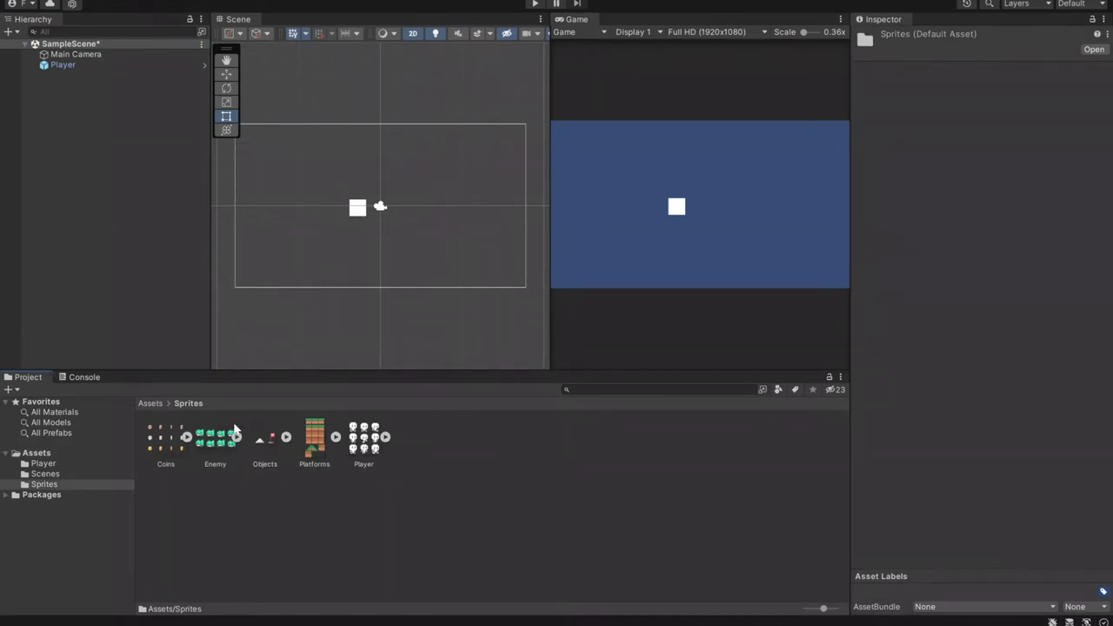
pyautogui.click(149, 404)
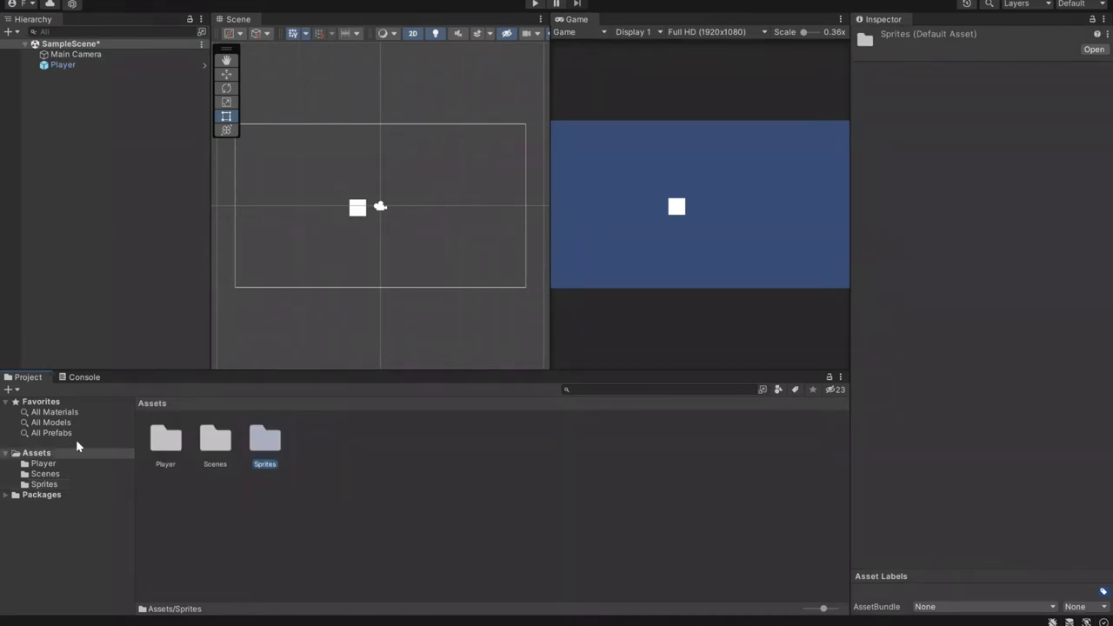
pyautogui.click(45, 484)
pyautogui.click(446, 471)
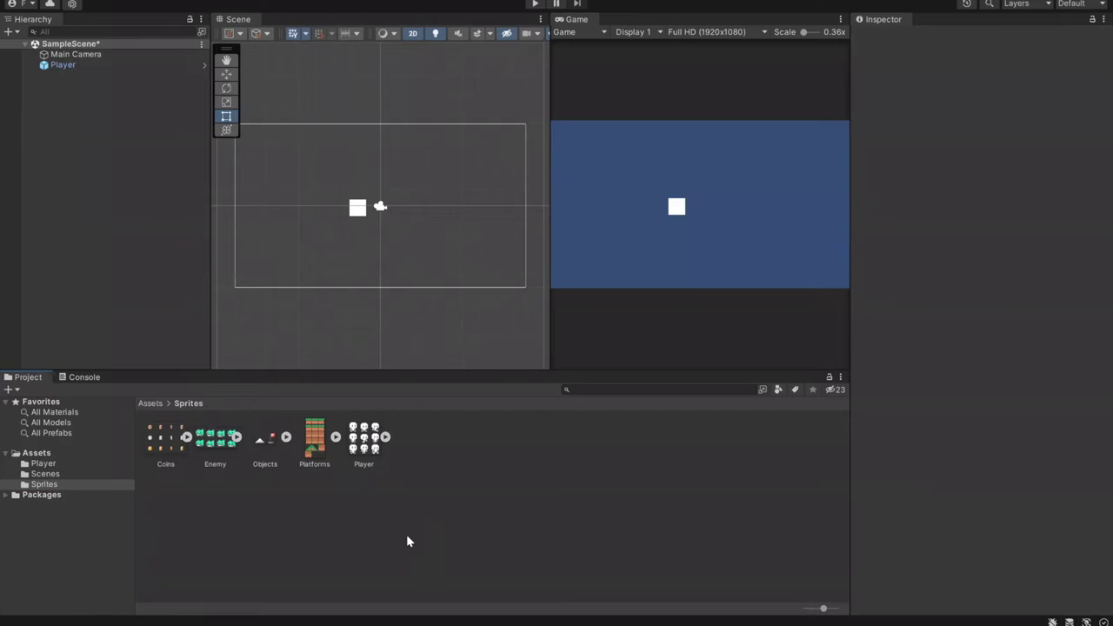
# - Show the import settings of the Coins sprite sheet and widen the Inspector to make them readable
pyautogui.click(166, 439)
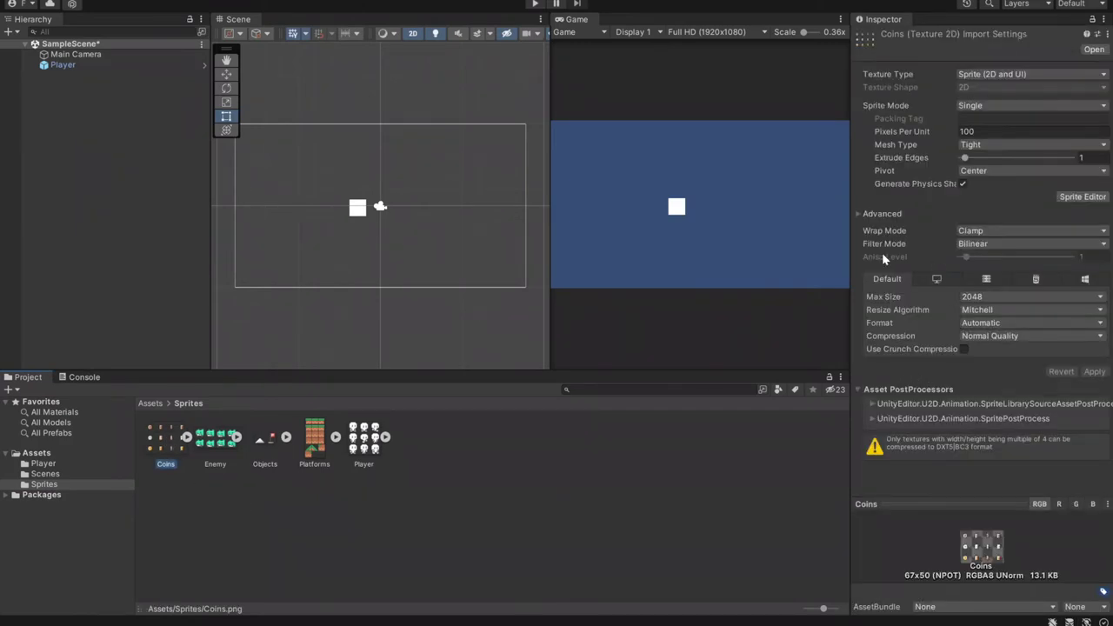
pyautogui.moveTo(851, 255); pyautogui.dragTo(612, 303)
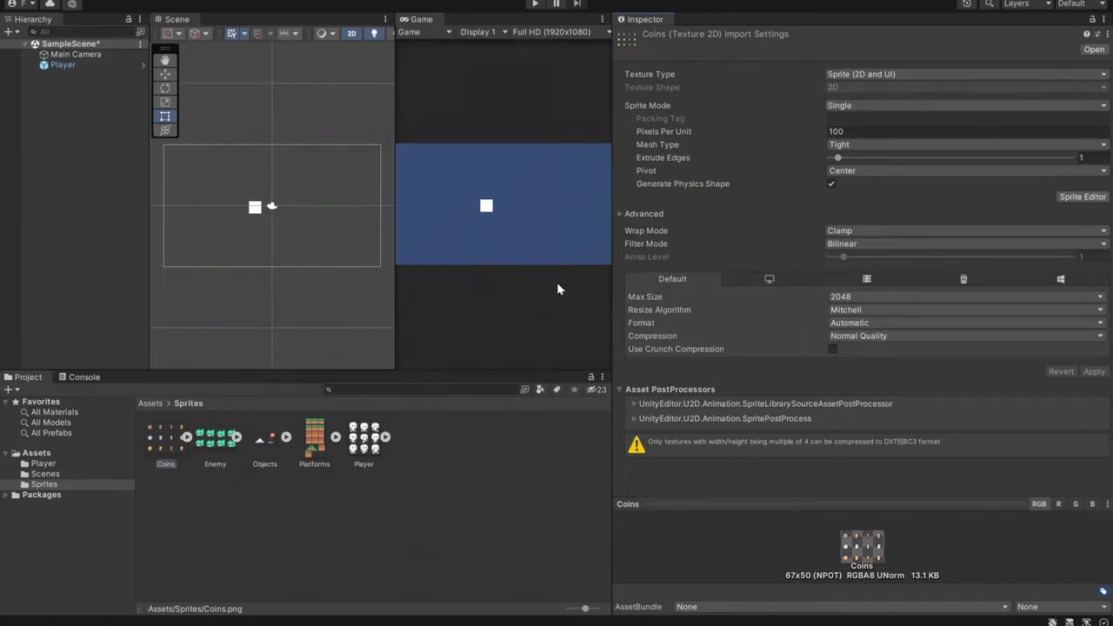
pyautogui.moveTo(614, 394); pyautogui.dragTo(711, 414)
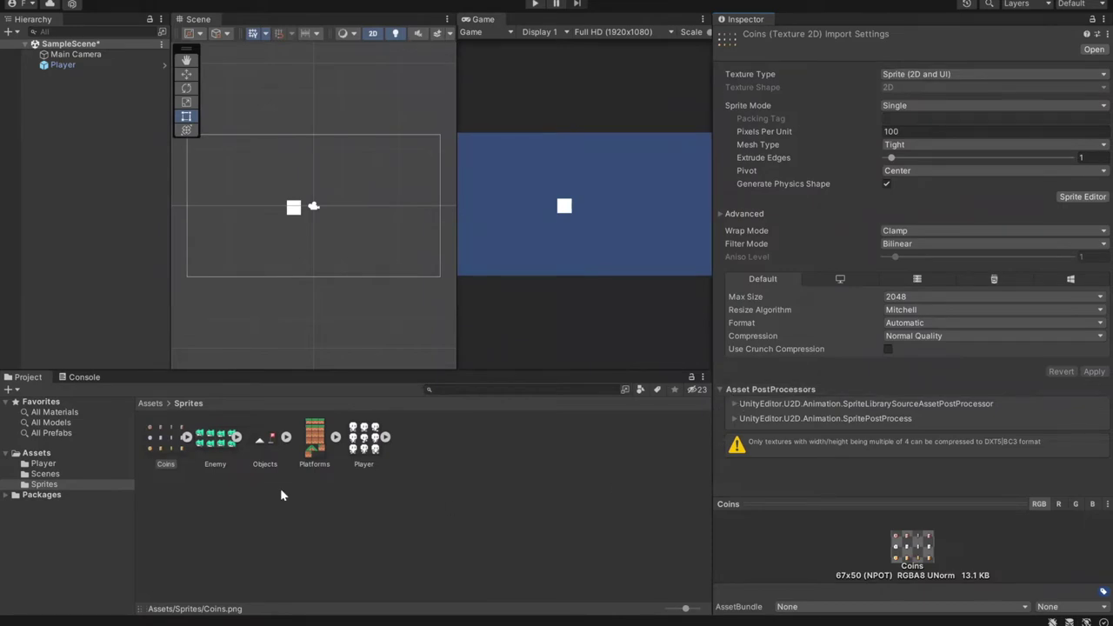
# - Add the Enemy sprite sheet to SampleScene and delete the duplicate so one copy remains
pyautogui.click(225, 445)
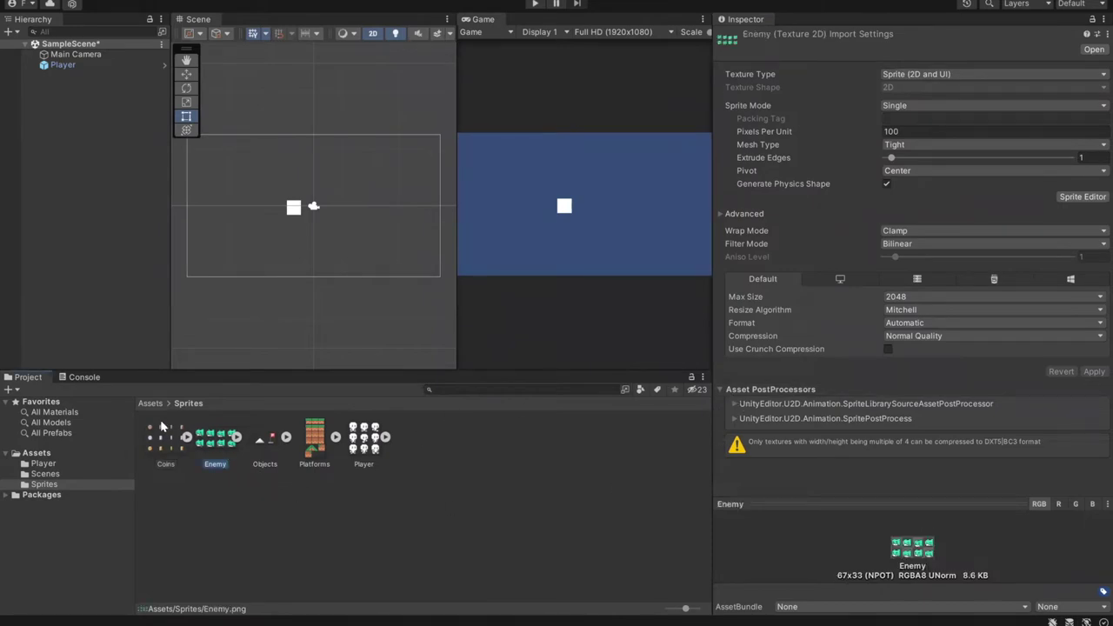
pyautogui.moveTo(91, 202); pyautogui.dragTo(87, 198)
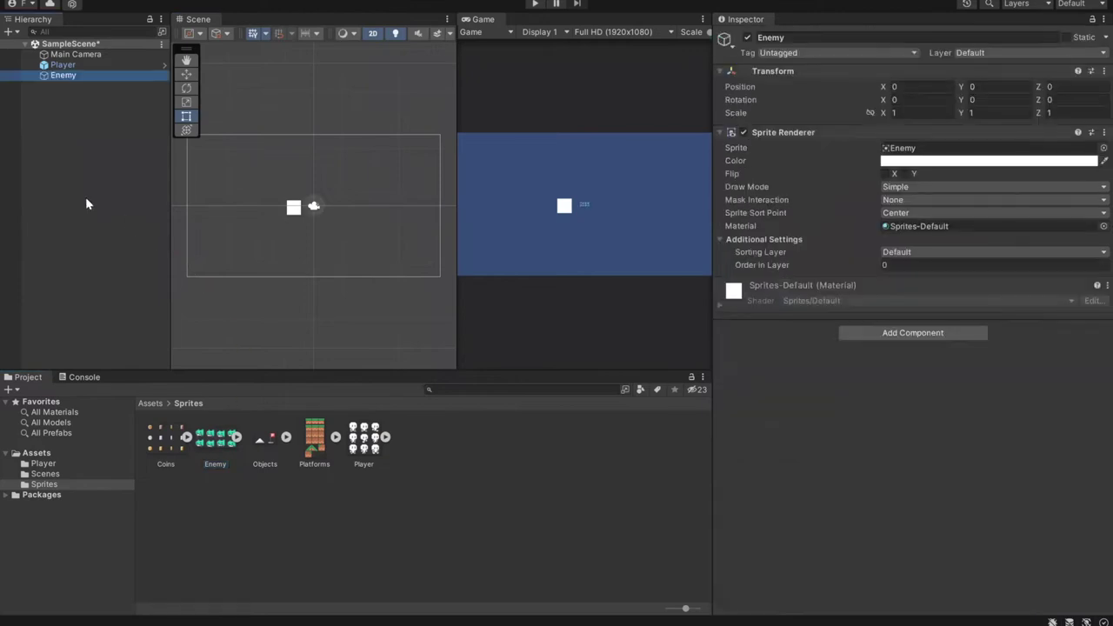
pyautogui.moveTo(215, 439); pyautogui.dragTo(81, 198)
pyautogui.click(90, 75)
pyautogui.press('Delete')
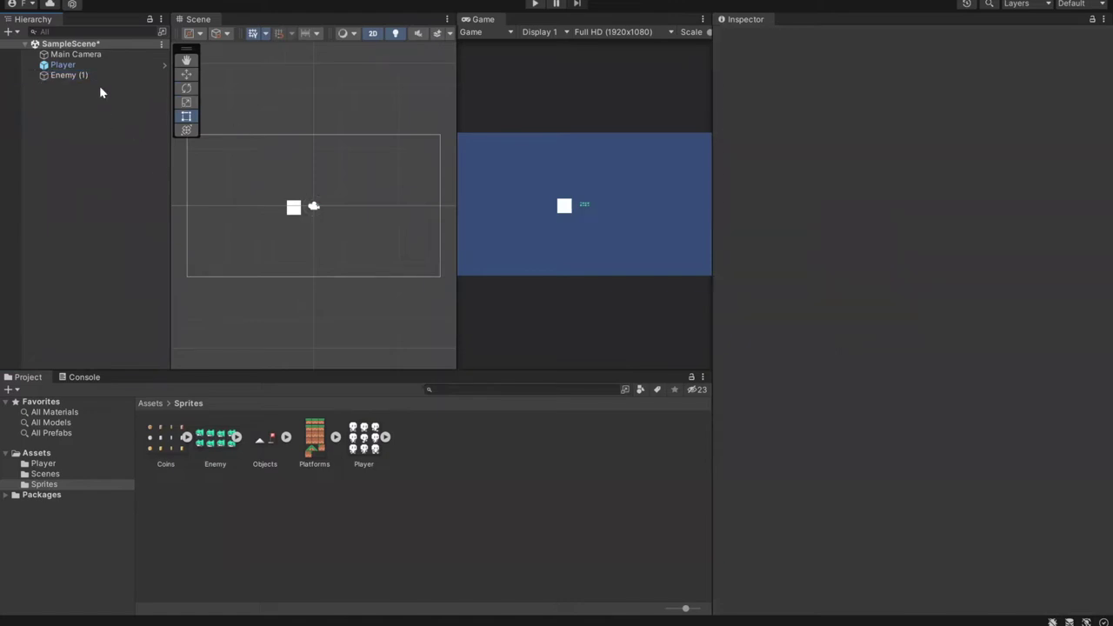
# - Select the enemy object and examine its sprites up close in the Game view
pyautogui.click(64, 77)
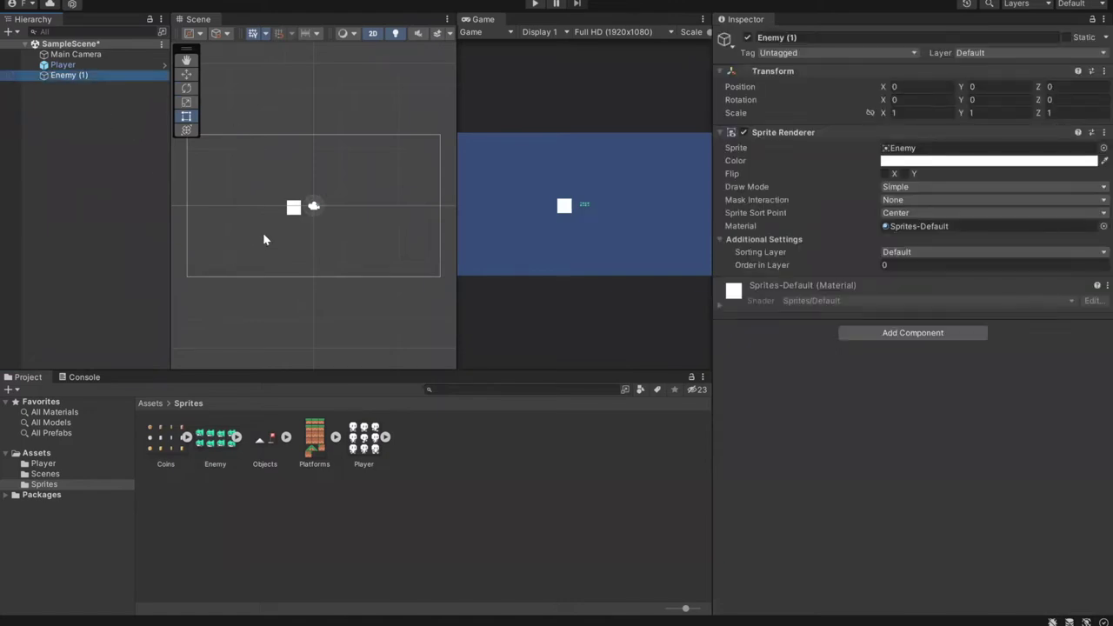
pyautogui.moveTo(338, 270)
pyautogui.mouseDown()
pyautogui.moveTo(308, 278)
pyautogui.moveTo(324, 267)
pyautogui.mouseUp()
pyautogui.scroll(10, 604, 212)
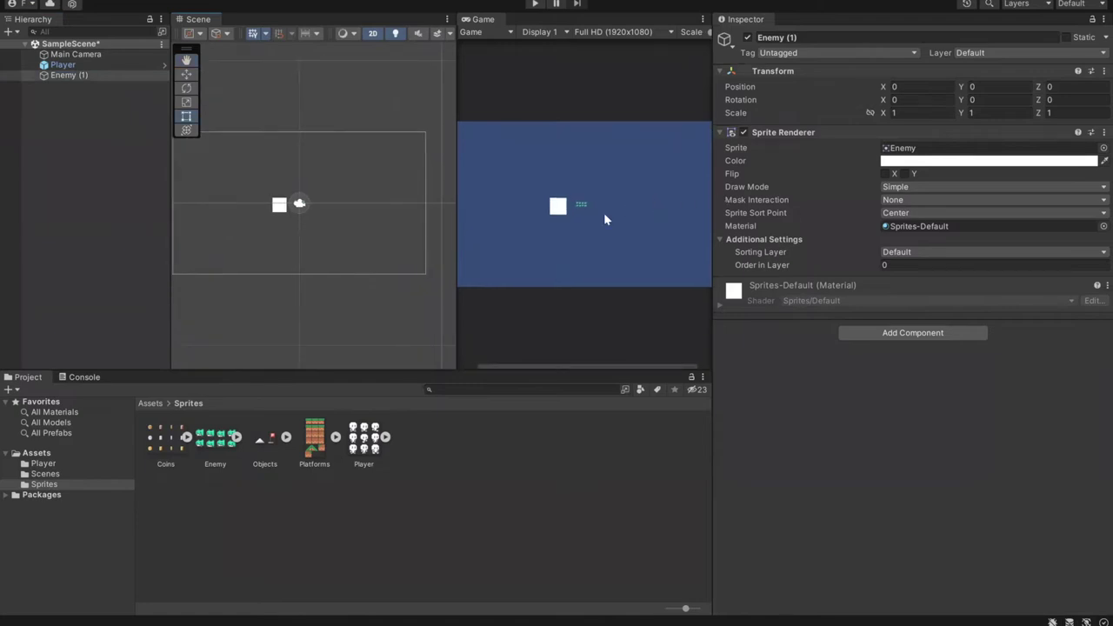
pyautogui.scroll(5, 566, 218)
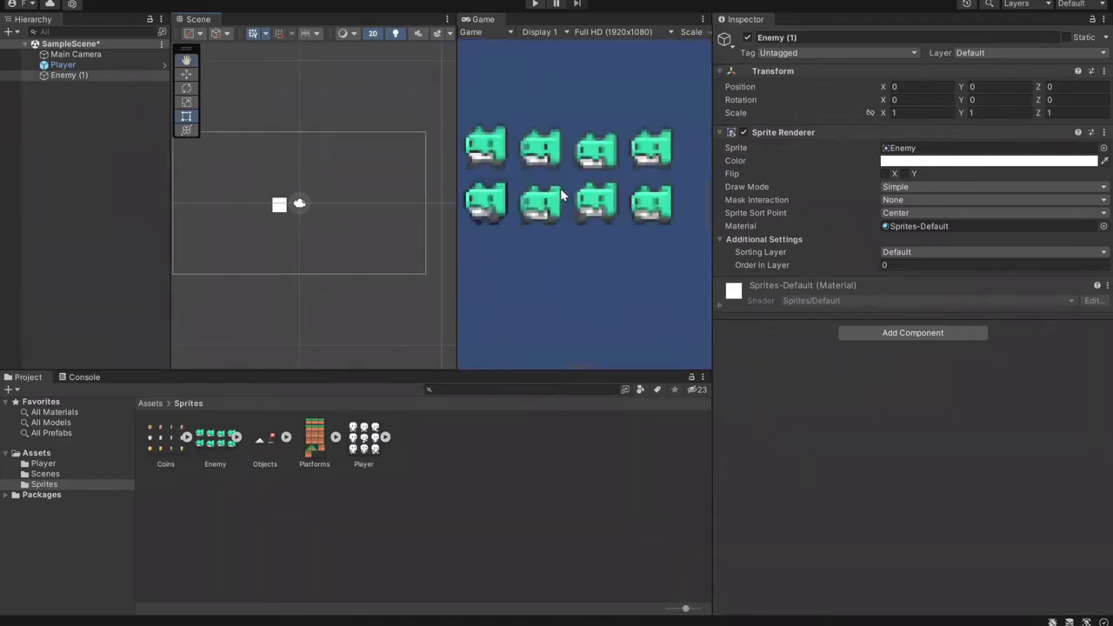
pyautogui.scroll(-10, 572, 231)
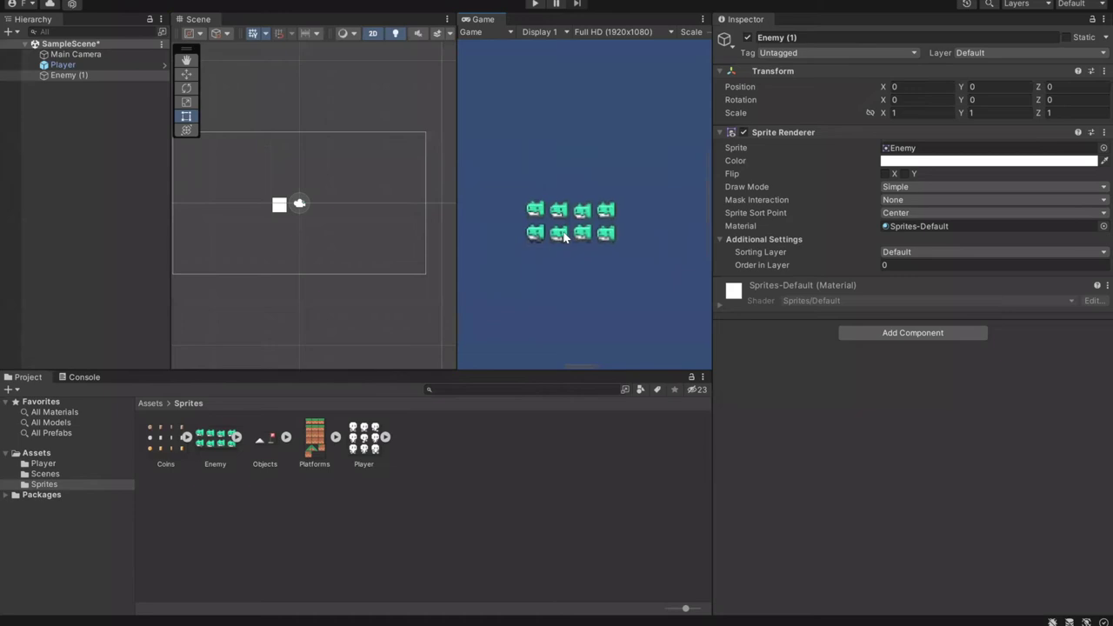
# - Delete the Enemy (1) object from SampleScene
pyautogui.scroll(-5, 571, 217)
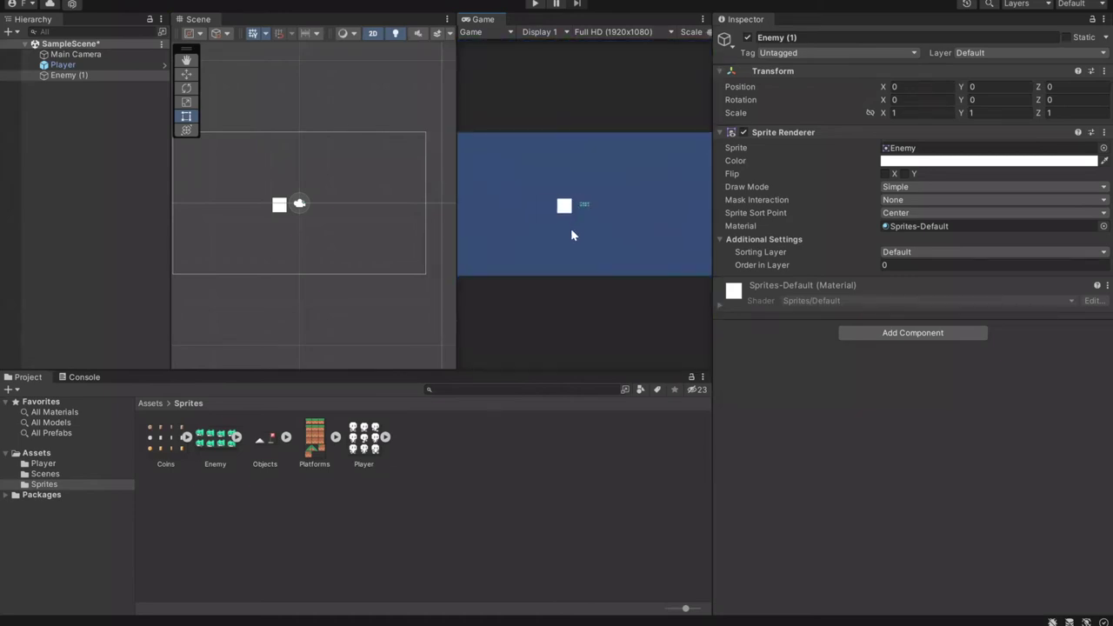
pyautogui.scroll(3, 600, 213)
pyautogui.scroll(-2, 589, 217)
pyautogui.click(80, 76)
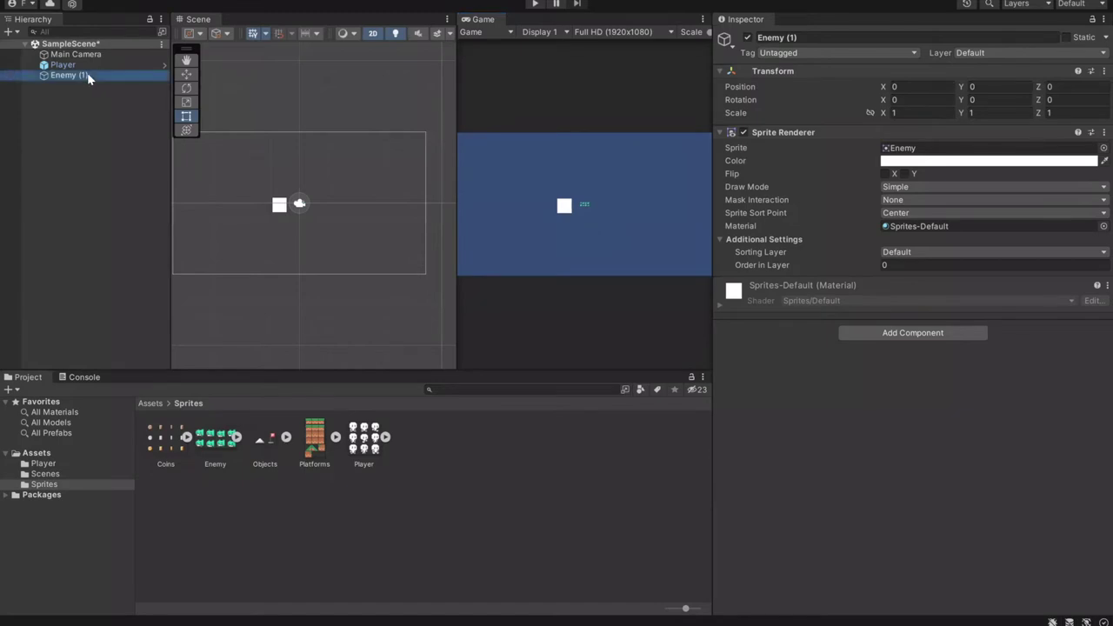
pyautogui.press('Delete')
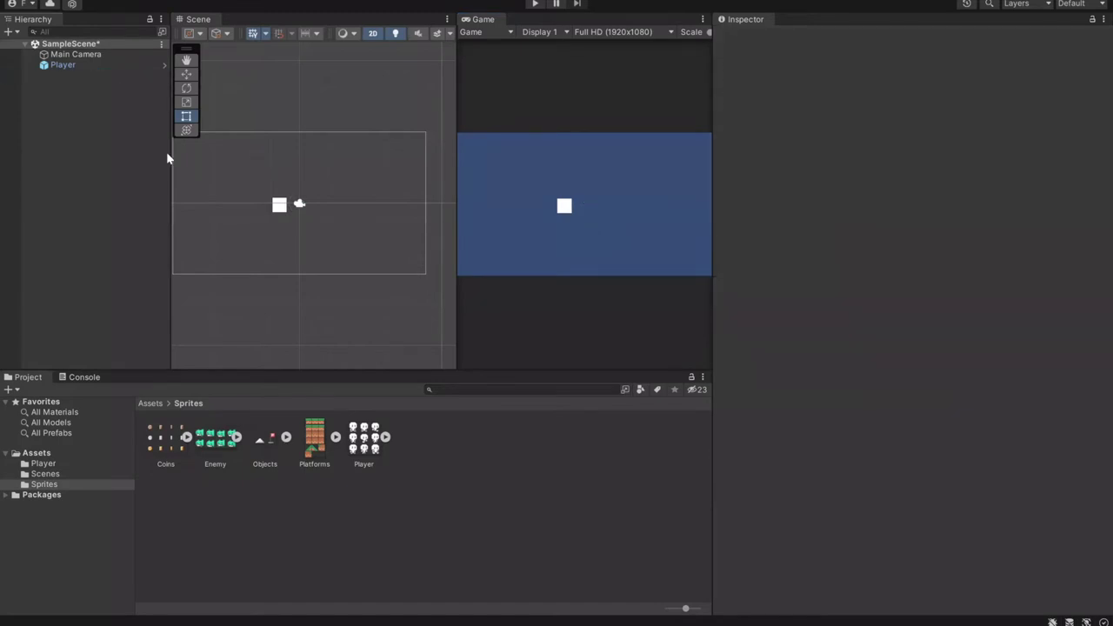
# - Set the Enemy sprite sheet's Pixels Per Unit to 16 and apply the import settings
pyautogui.click(214, 444)
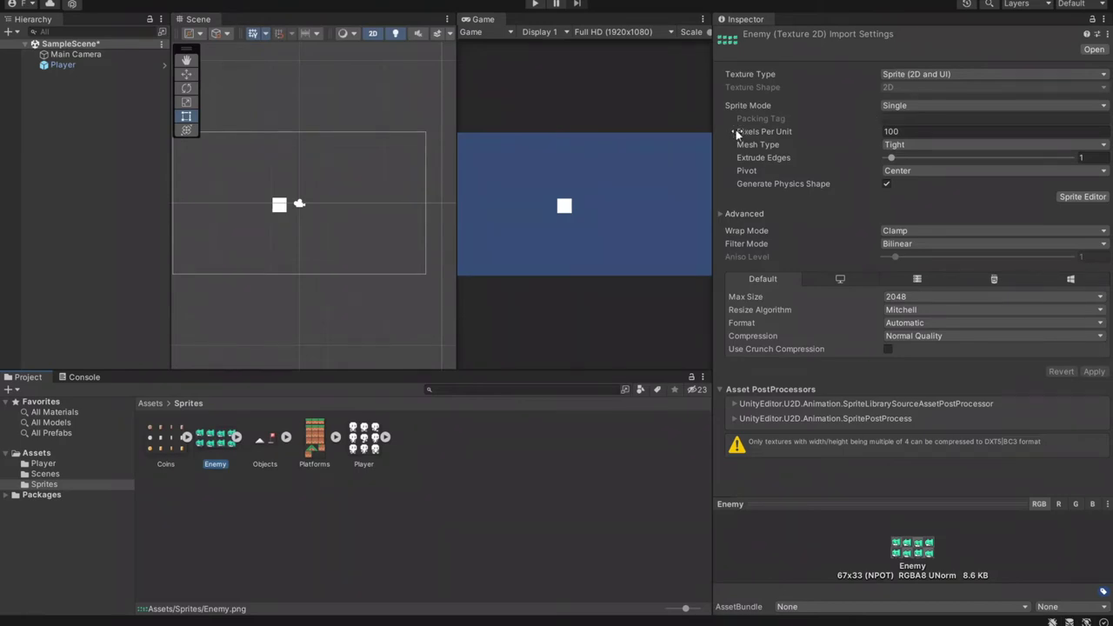
pyautogui.moveTo(772, 132)
pyautogui.click(909, 130)
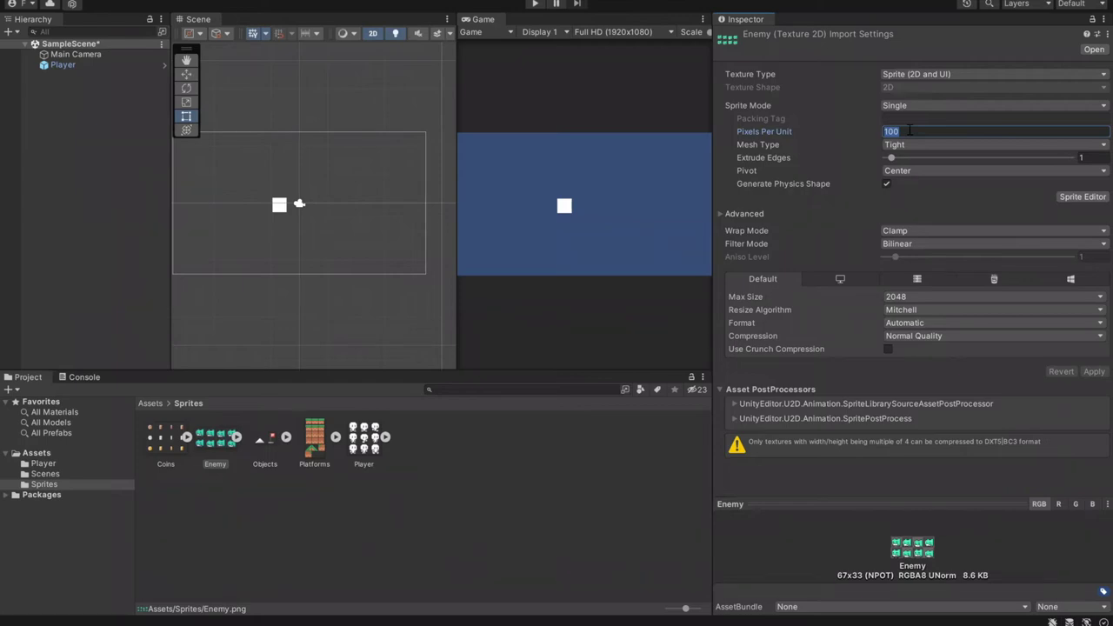
pyautogui.write('16')
pyautogui.doubleClick(909, 130)
pyautogui.click(276, 212)
pyautogui.click(639, 324)
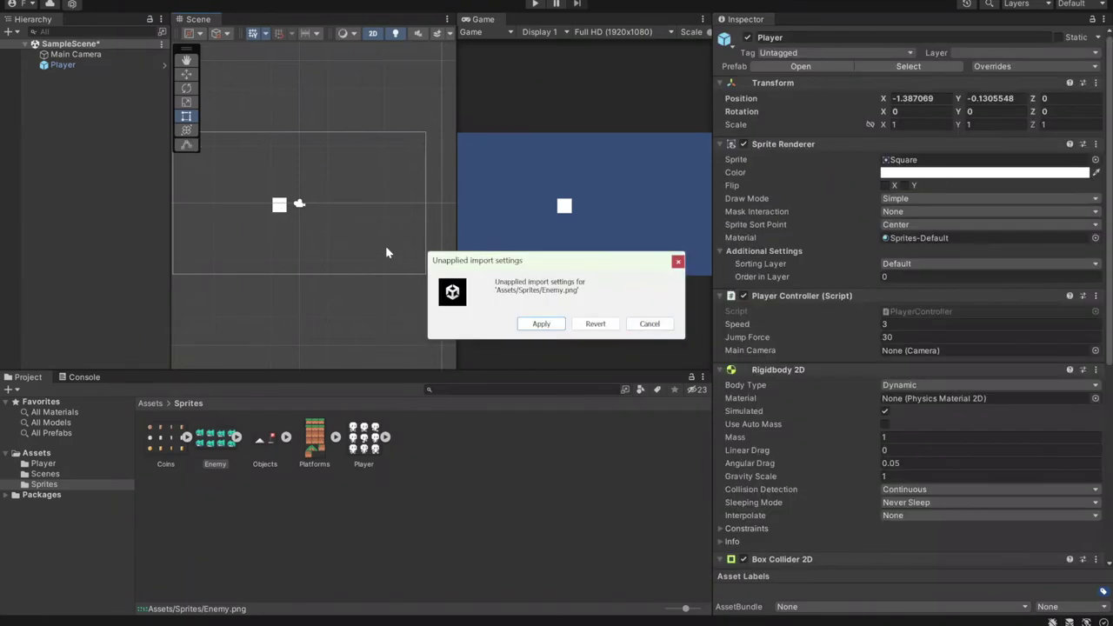
pyautogui.click(540, 323)
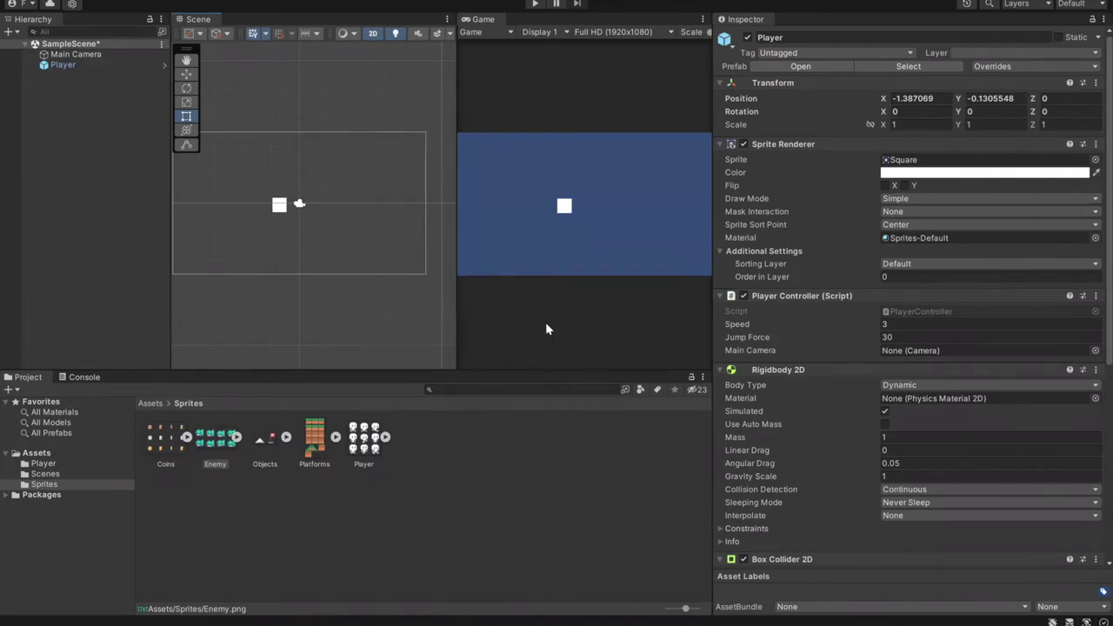
# - Reset the Player's transform and move the Player to X 0.5, Y 0.5 so it fills one grid cell
pyautogui.click(80, 64)
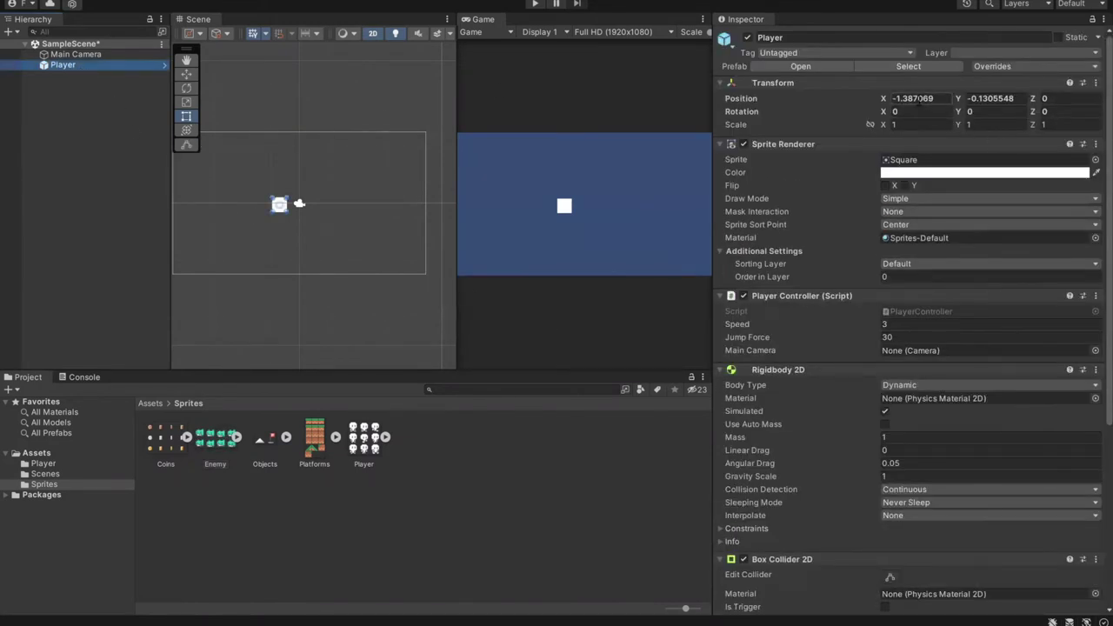
pyautogui.click(1096, 83)
pyautogui.click(1047, 101)
pyautogui.scroll(3, 300, 205)
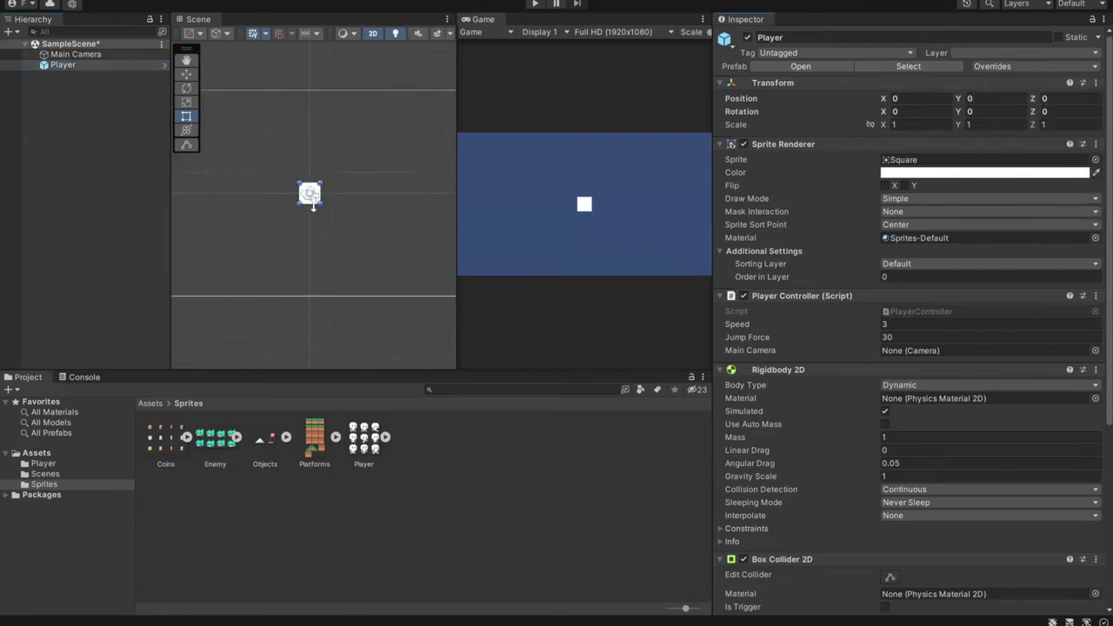
pyautogui.moveTo(316, 201); pyautogui.dragTo(333, 180)
pyautogui.scroll(-5, 362, 209)
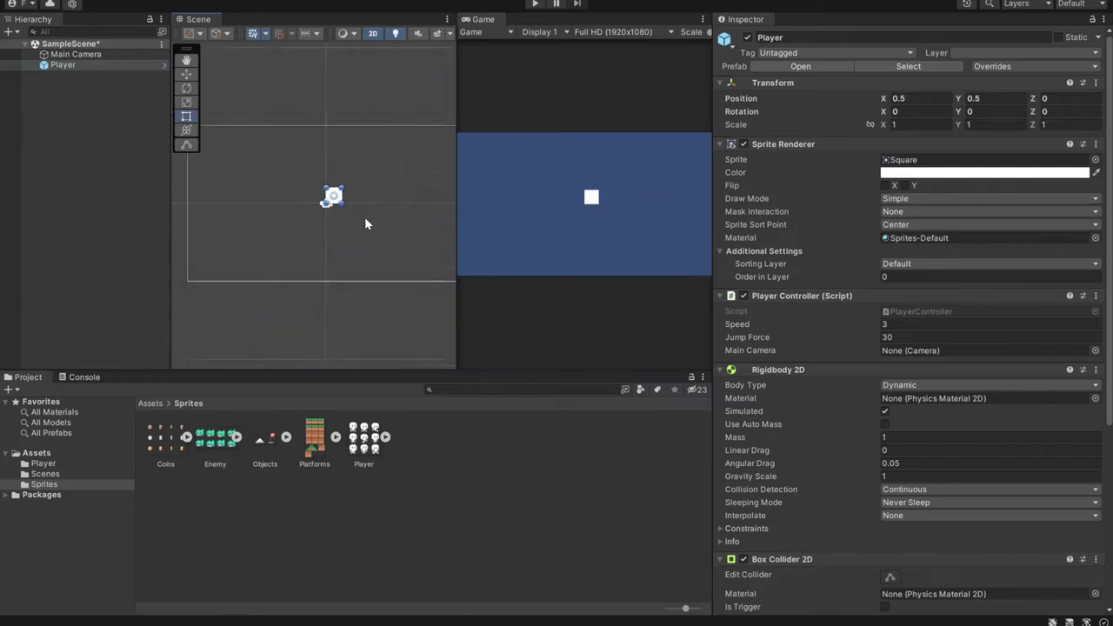
# - Reopen the Enemy sprite sheet's import settings and check its Pixels Per Unit value
pyautogui.click(219, 442)
pyautogui.click(910, 130)
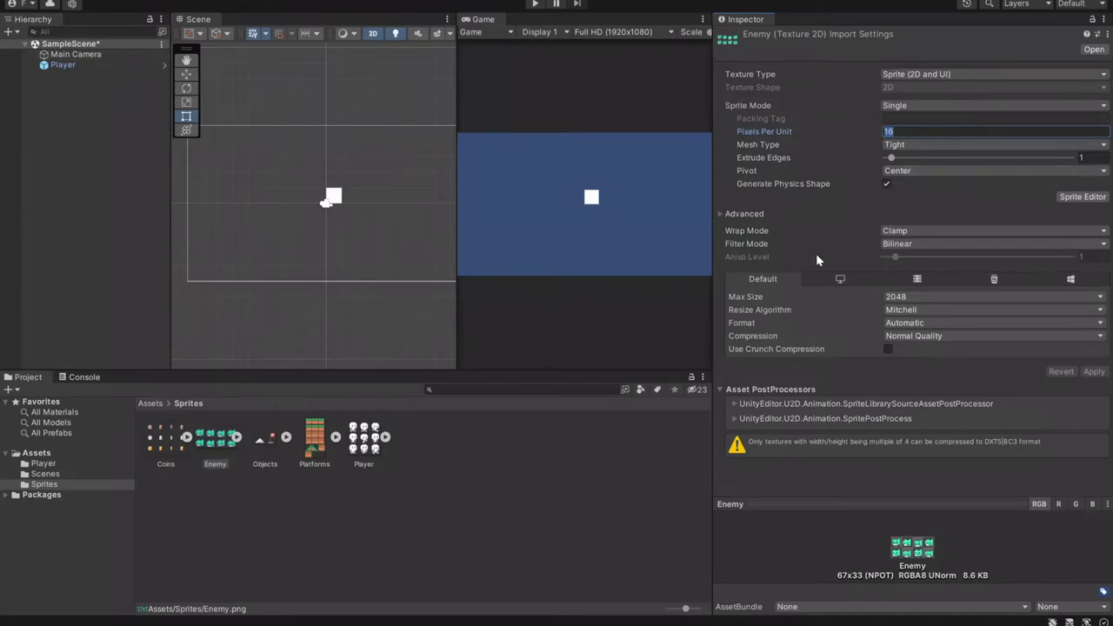
pyautogui.click(901, 131)
pyautogui.doubleClick(900, 132)
pyautogui.press('Return')
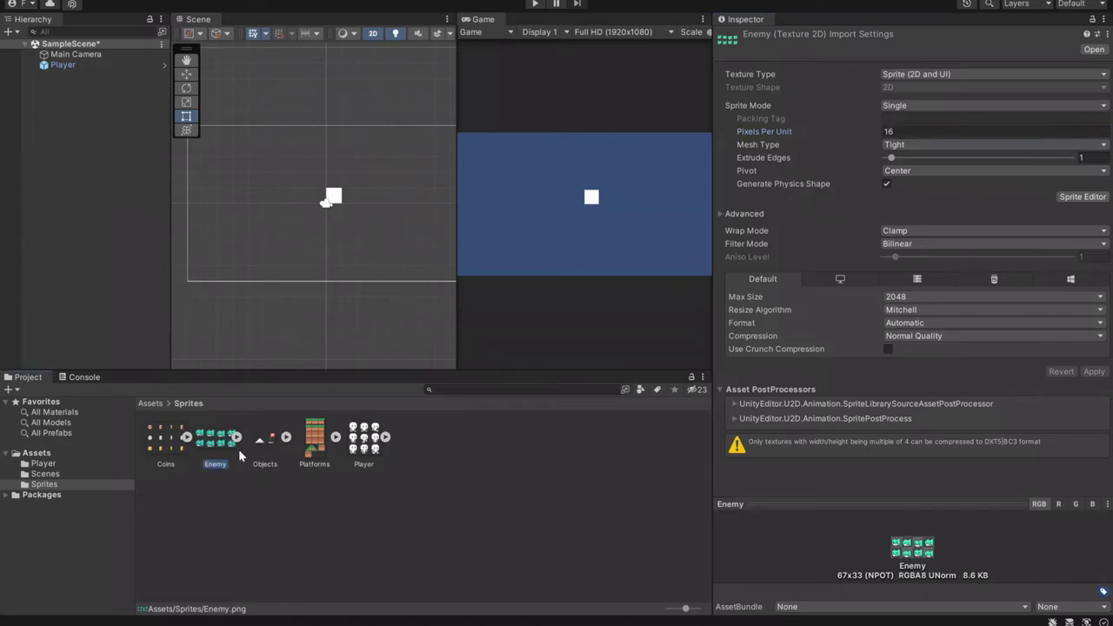
# - Add the Coins sprite sheet to SampleScene and move the Player clear of it, to about X -4.34, Y 2.55
pyautogui.moveTo(76, 225); pyautogui.dragTo(67, 202)
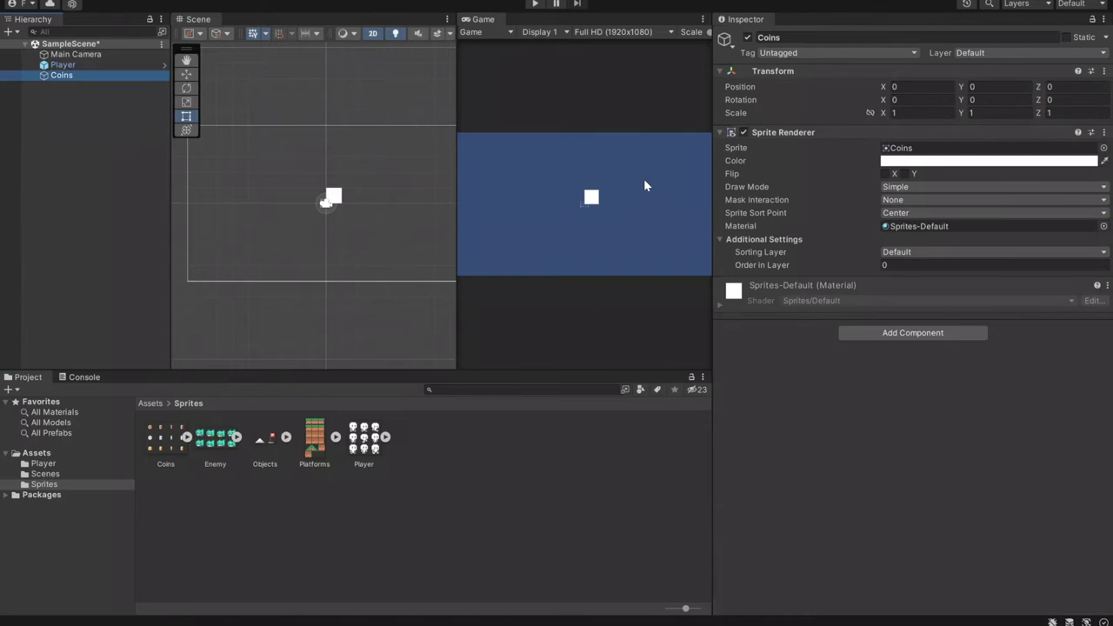
pyautogui.scroll(10, 548, 253)
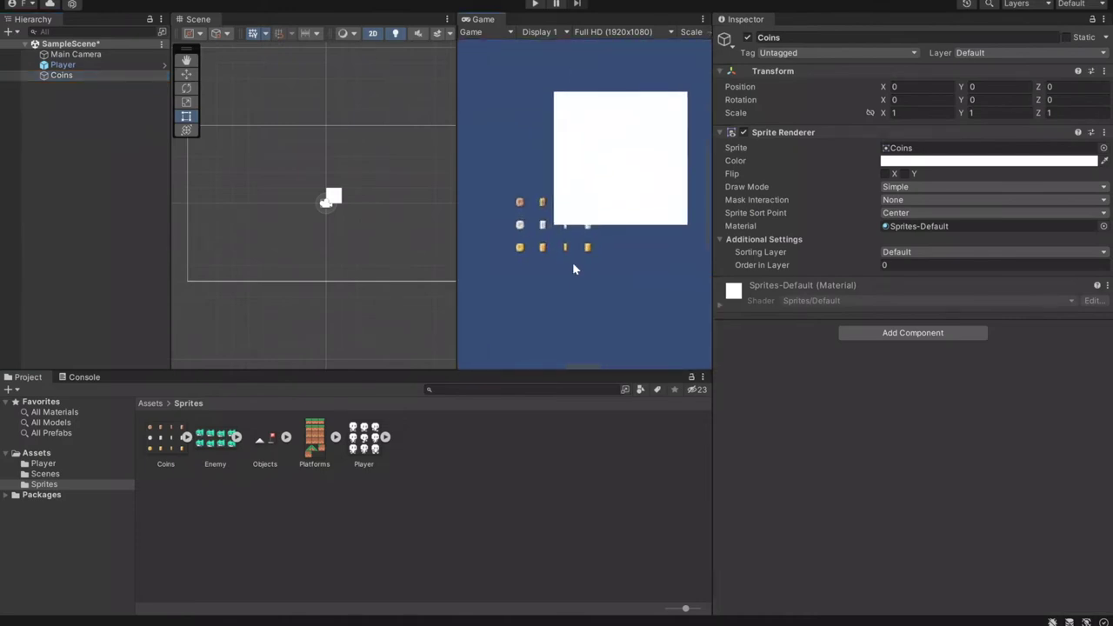
pyautogui.click(62, 64)
pyautogui.moveTo(337, 193); pyautogui.dragTo(247, 156)
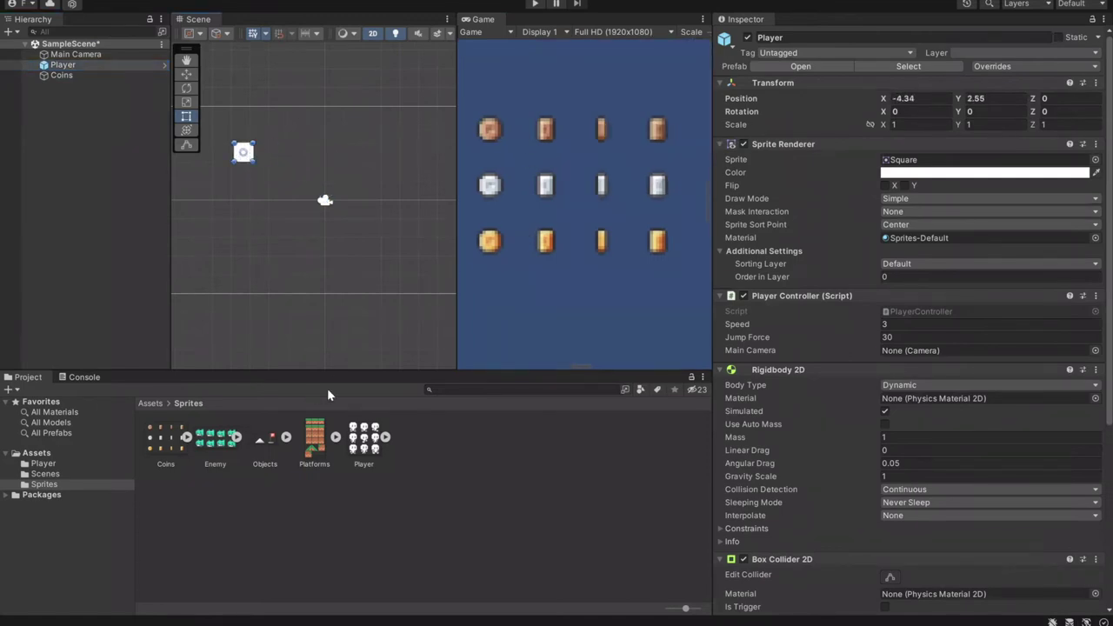
# - Add the Enemy sprite sheet to SampleScene and place it at about X 2.92, Y 1.39, beside the coins
pyautogui.click(218, 442)
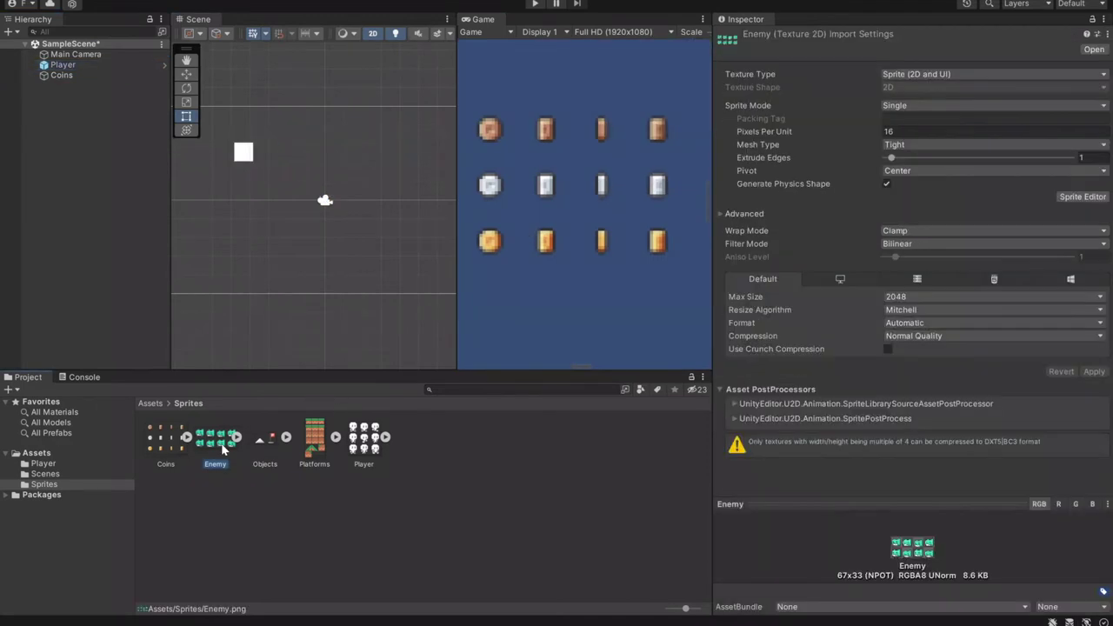
pyautogui.click(928, 243)
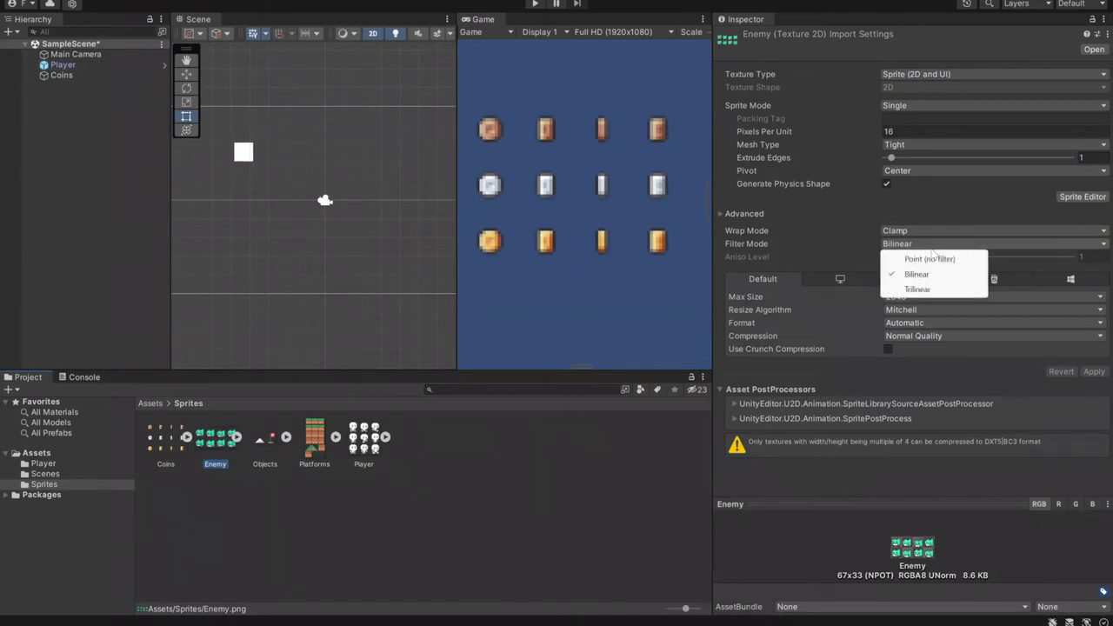
pyautogui.moveTo(216, 439); pyautogui.dragTo(75, 139)
pyautogui.moveTo(344, 199); pyautogui.dragTo(407, 188)
pyautogui.scroll(-5, 589, 226)
pyautogui.press('f')
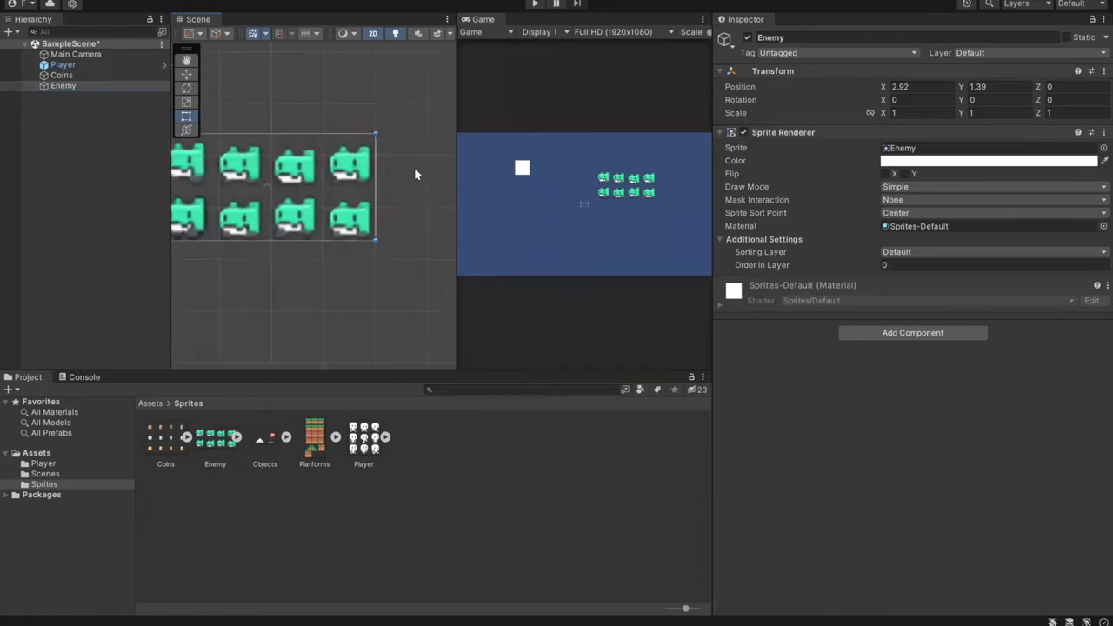
pyautogui.scroll(2, 659, 176)
pyautogui.scroll(5, 615, 188)
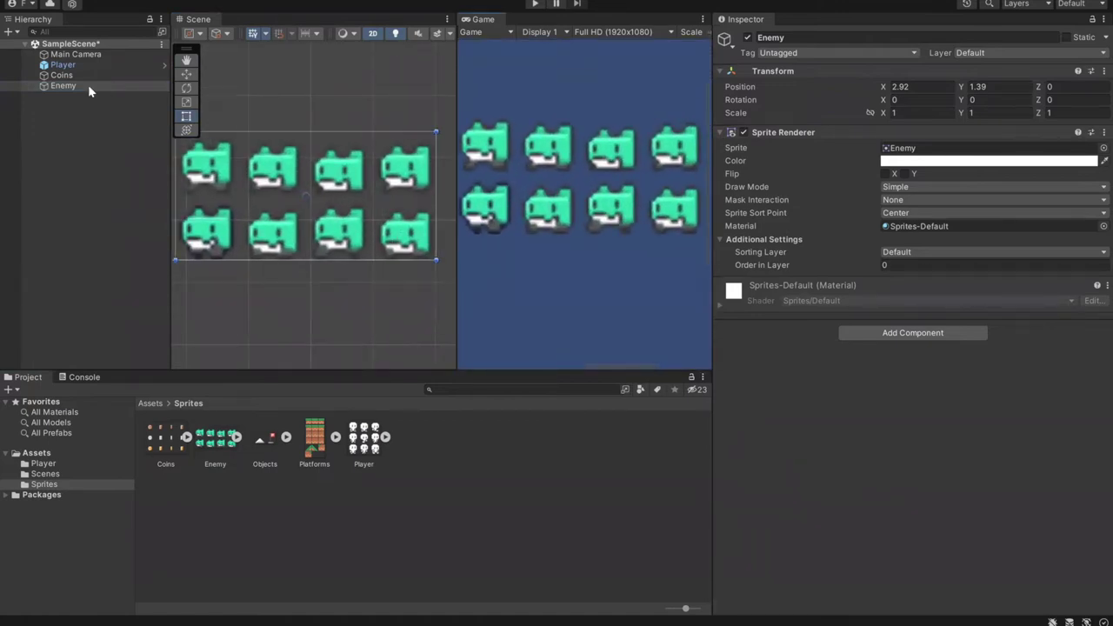
# - Set the Enemy sprite sheet's Filter Mode to Point (no filter) and Compression to None, and apply the changes
pyautogui.click(217, 439)
pyautogui.click(950, 244)
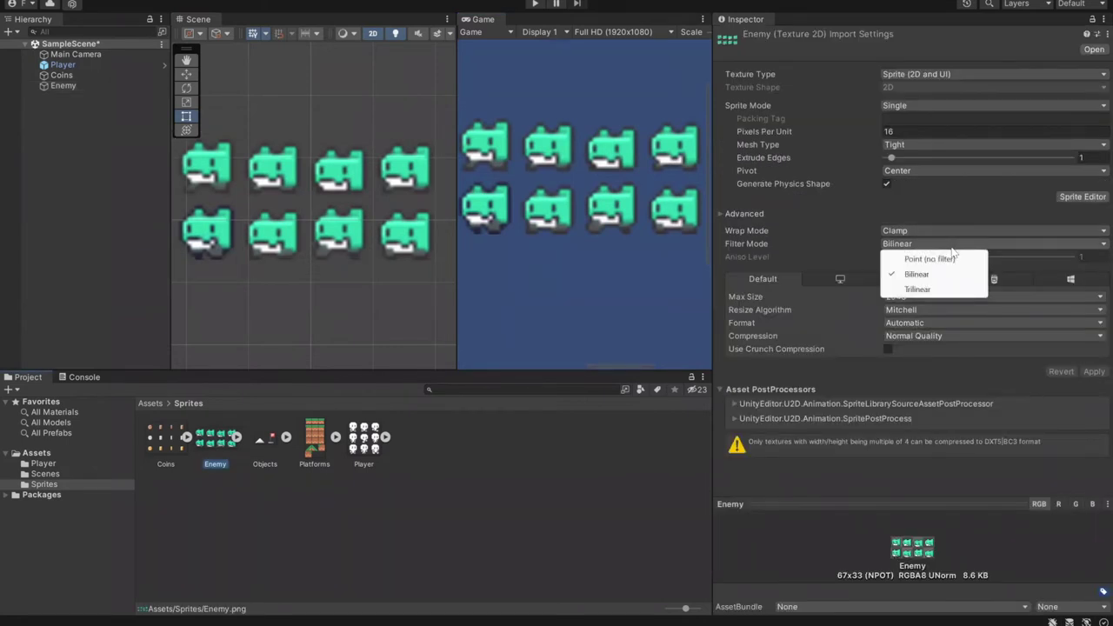
pyautogui.click(954, 259)
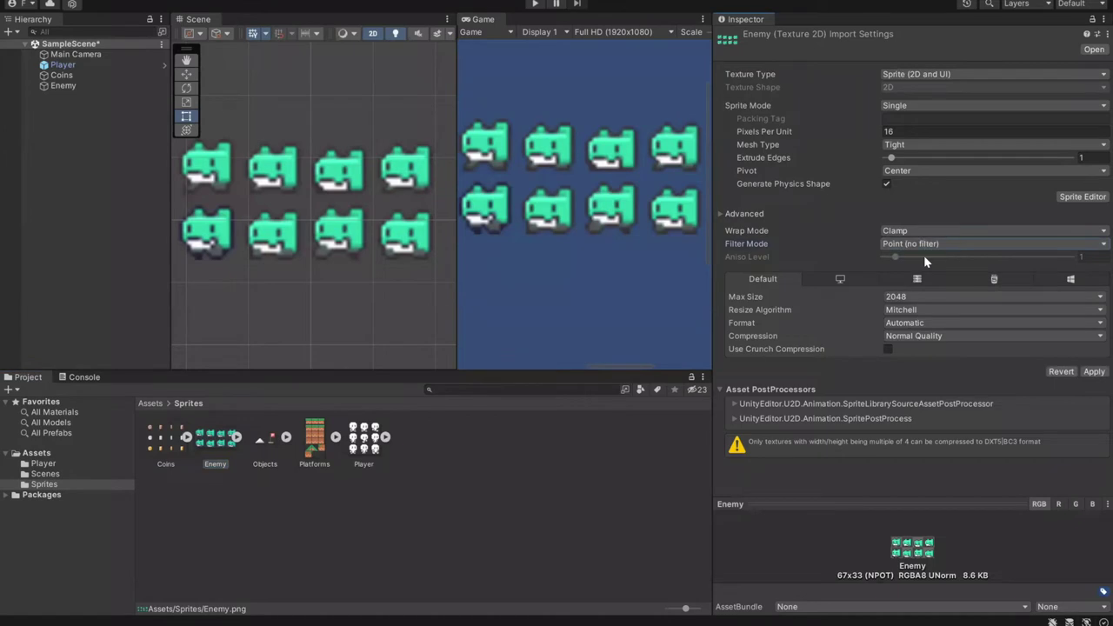
pyautogui.click(946, 335)
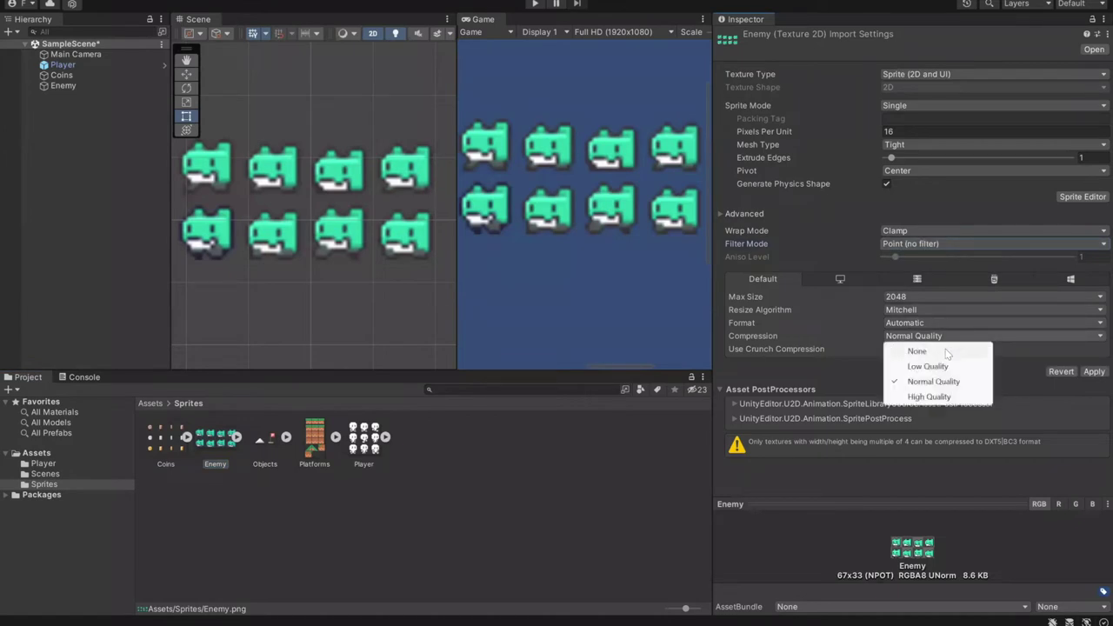
pyautogui.click(947, 352)
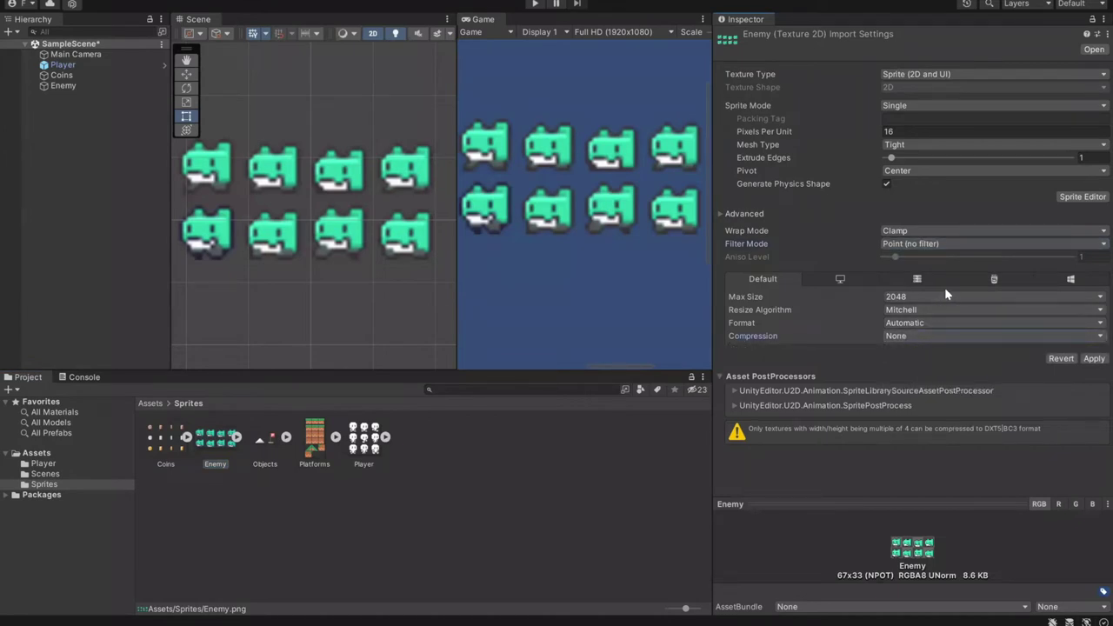
pyautogui.click(1093, 359)
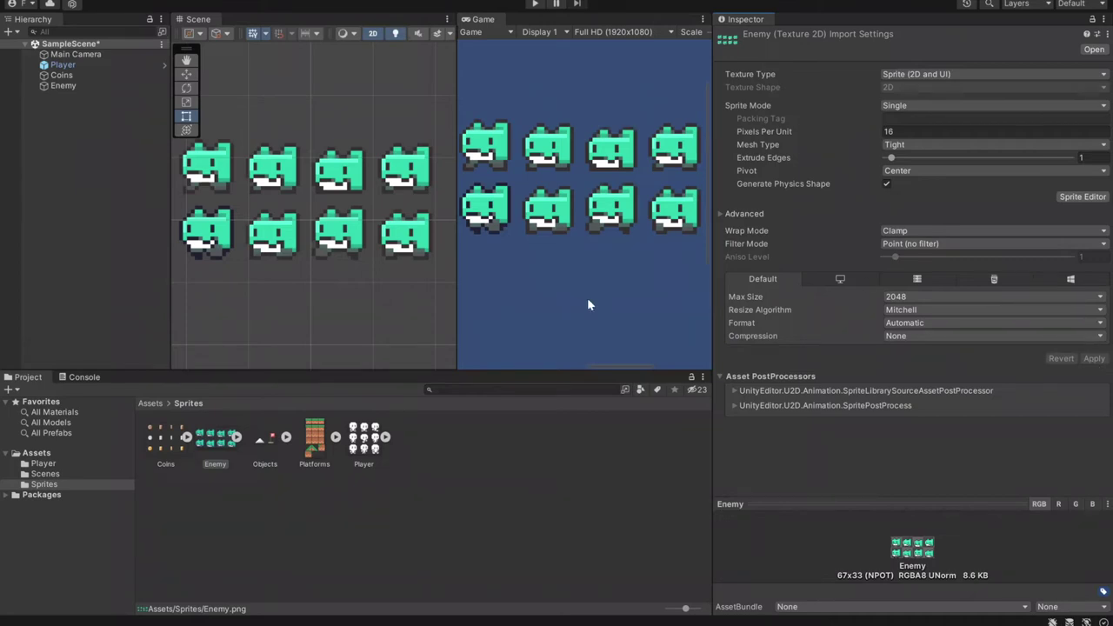
# - Set the Coins sprite sheet's Filter Mode to Point (no filter) and Compression to None, and apply the changes
pyautogui.click(265, 441)
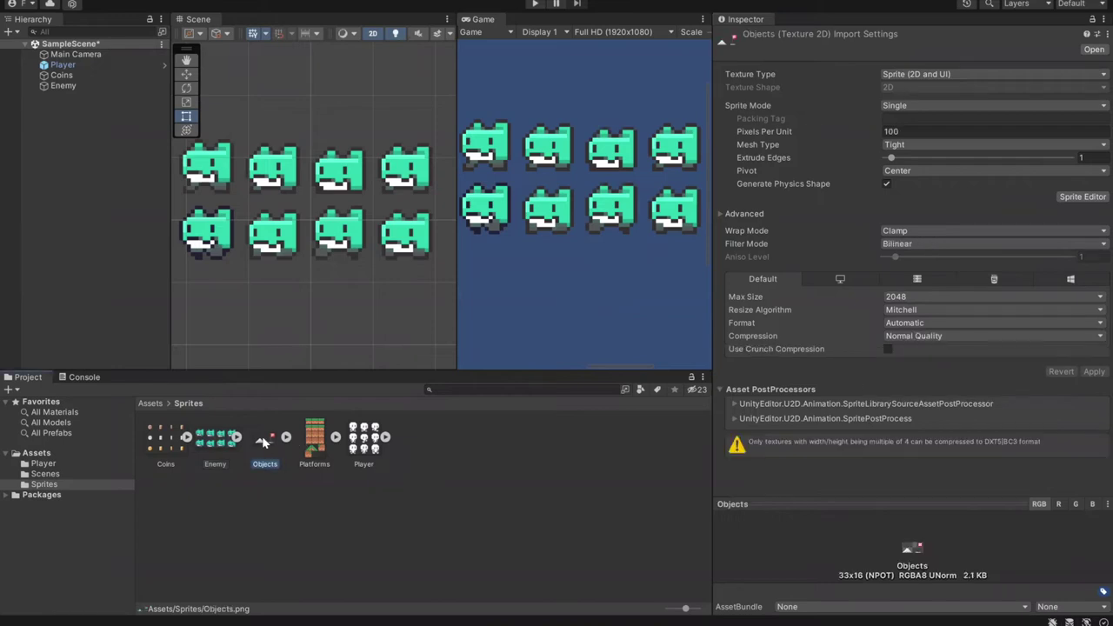
pyautogui.click(165, 441)
pyautogui.moveTo(200, 313); pyautogui.dragTo(340, 315)
pyautogui.scroll(6, 271, 295)
pyautogui.moveTo(316, 266); pyautogui.dragTo(301, 309)
pyautogui.click(233, 512)
pyautogui.click(162, 451)
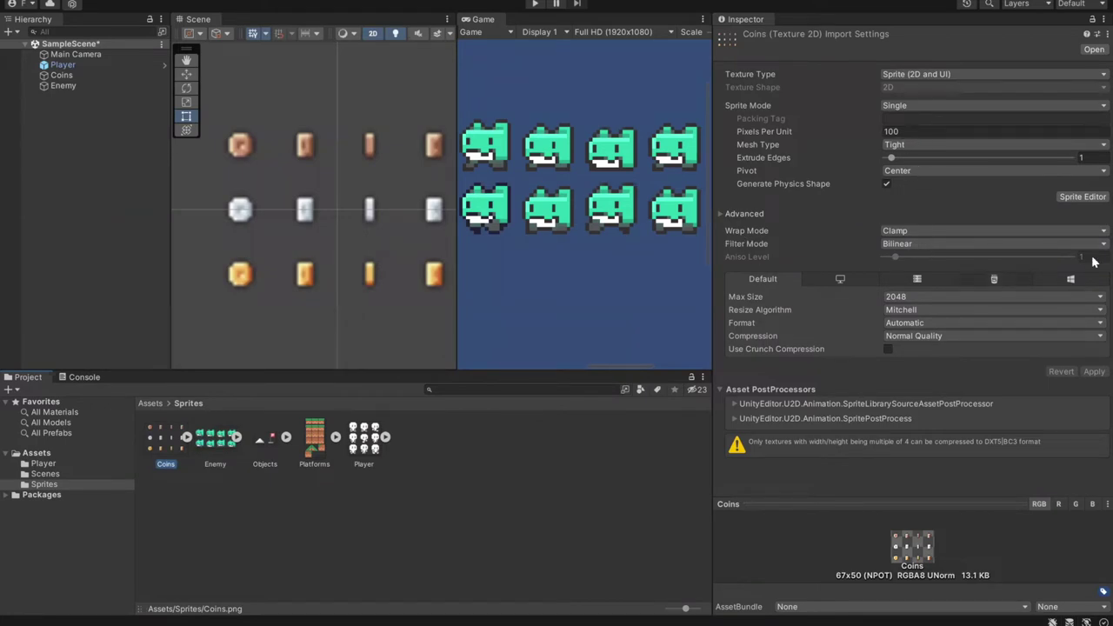
pyautogui.click(904, 244)
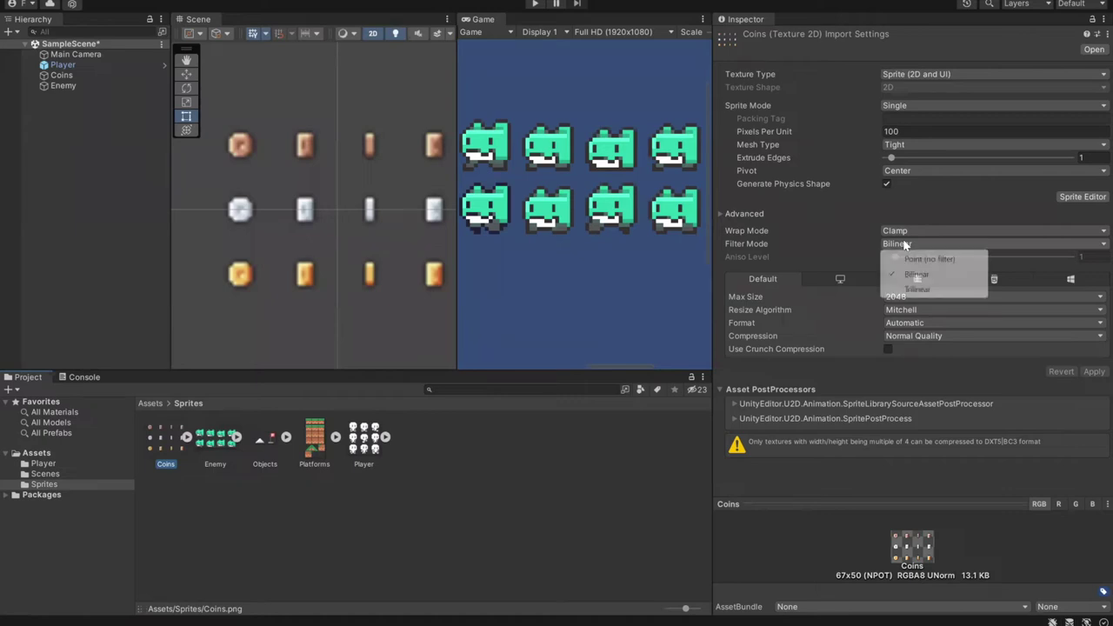
pyautogui.click(924, 258)
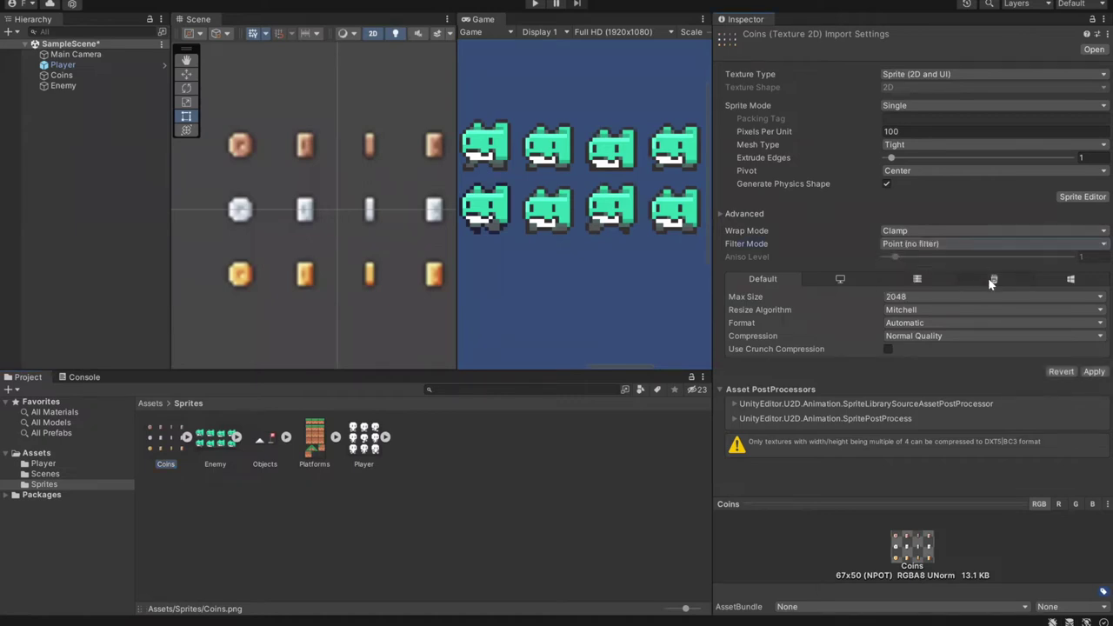
pyautogui.click(913, 335)
pyautogui.click(921, 349)
pyautogui.click(1093, 361)
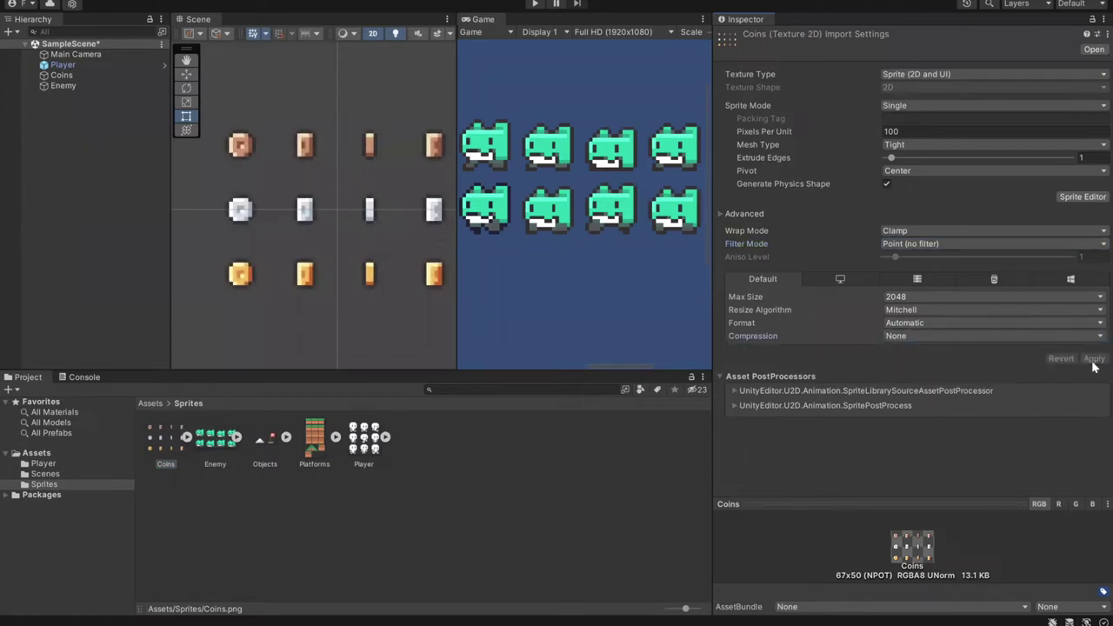
# - Set the Coins sprite sheet's Pixels Per Unit to 16 and apply the change
pyautogui.click(901, 131)
pyautogui.write('16')
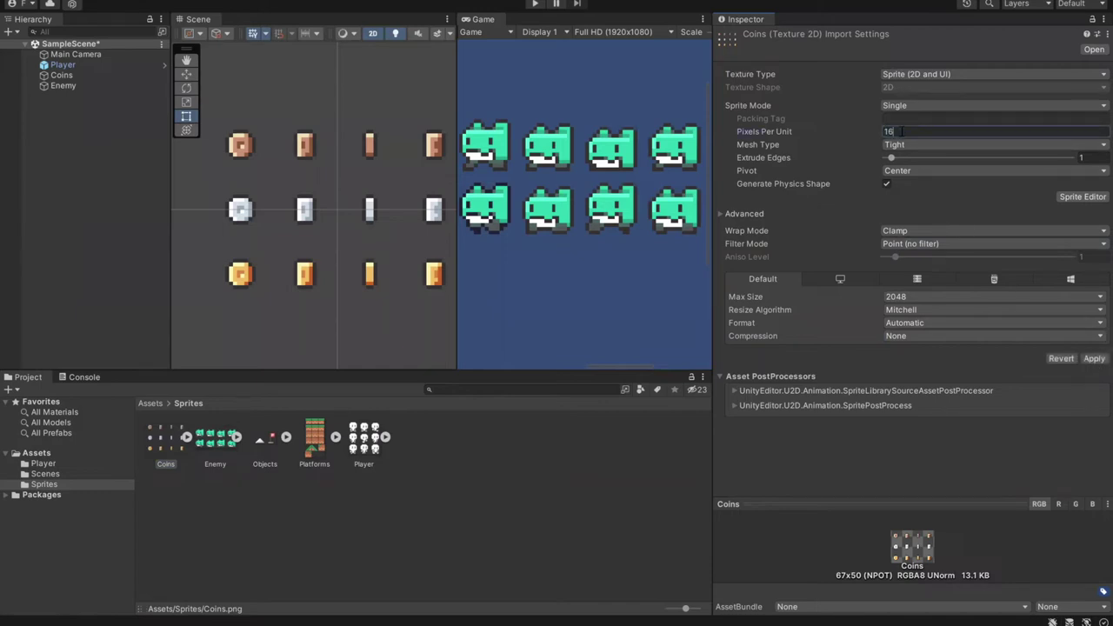
pyautogui.click(1093, 358)
# - Move the Coins object in the scene so it no longer overlaps the enemy sprites
pyautogui.scroll(-8, 329, 243)
pyautogui.scroll(2, 332, 306)
pyautogui.click(63, 76)
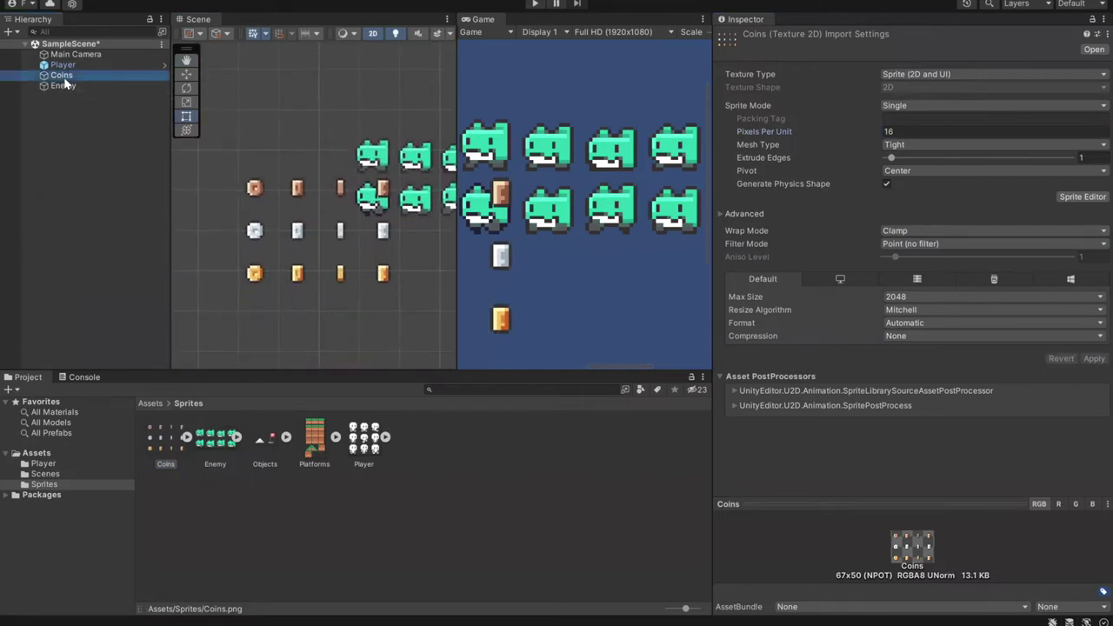
pyautogui.moveTo(318, 230); pyautogui.dragTo(254, 215)
# - Examine the Enemy sprite sheet's Max Size options and expand its Advanced import settings
pyautogui.click(214, 443)
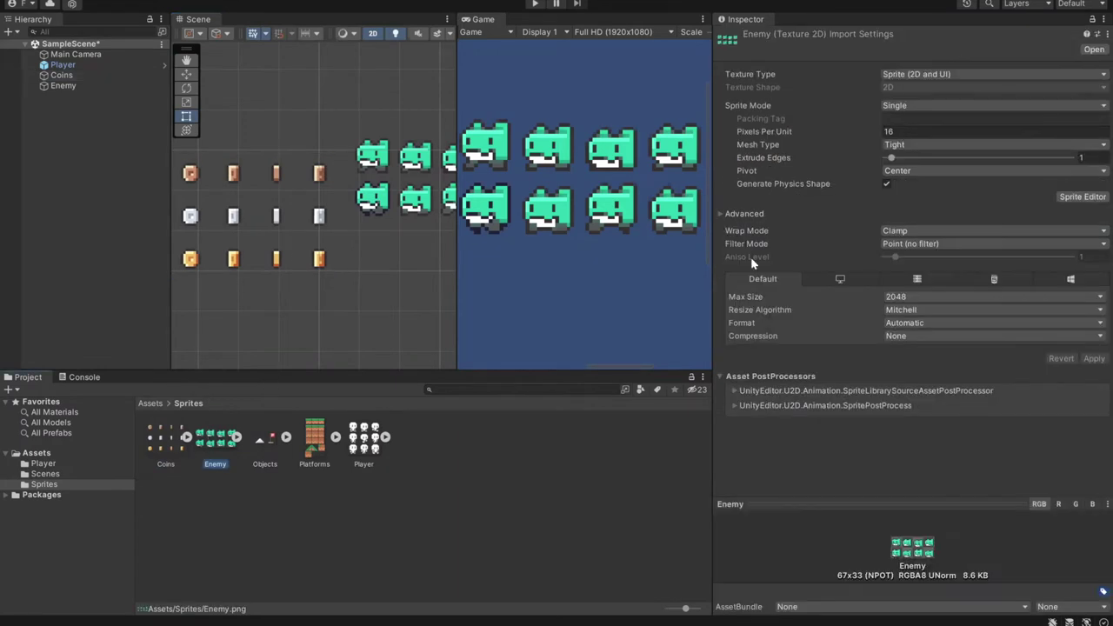
pyautogui.click(924, 298)
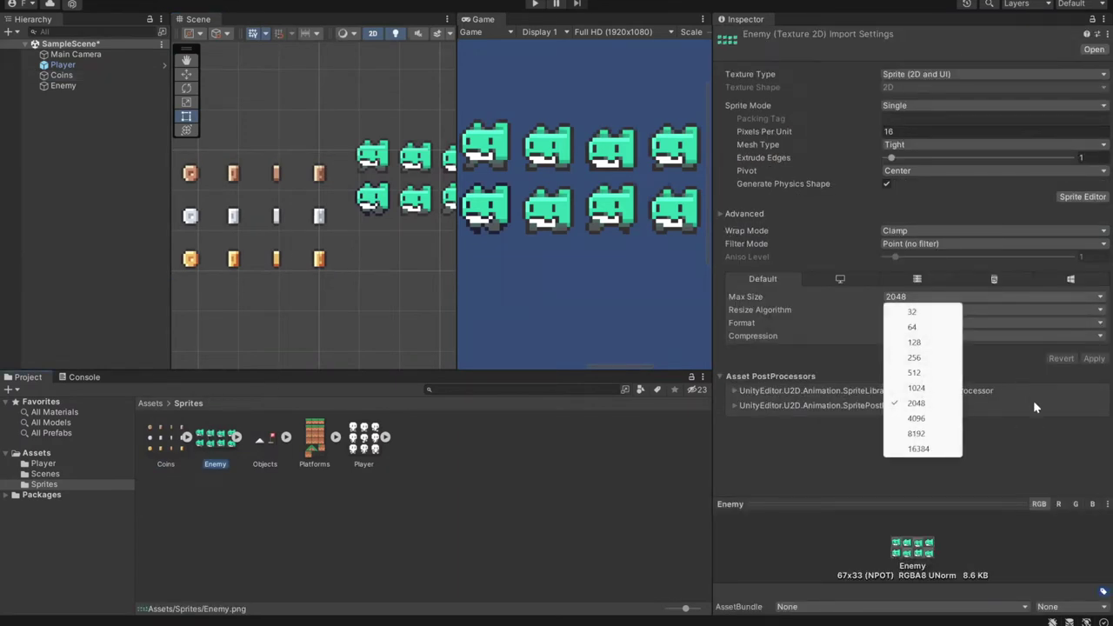
pyautogui.click(1050, 426)
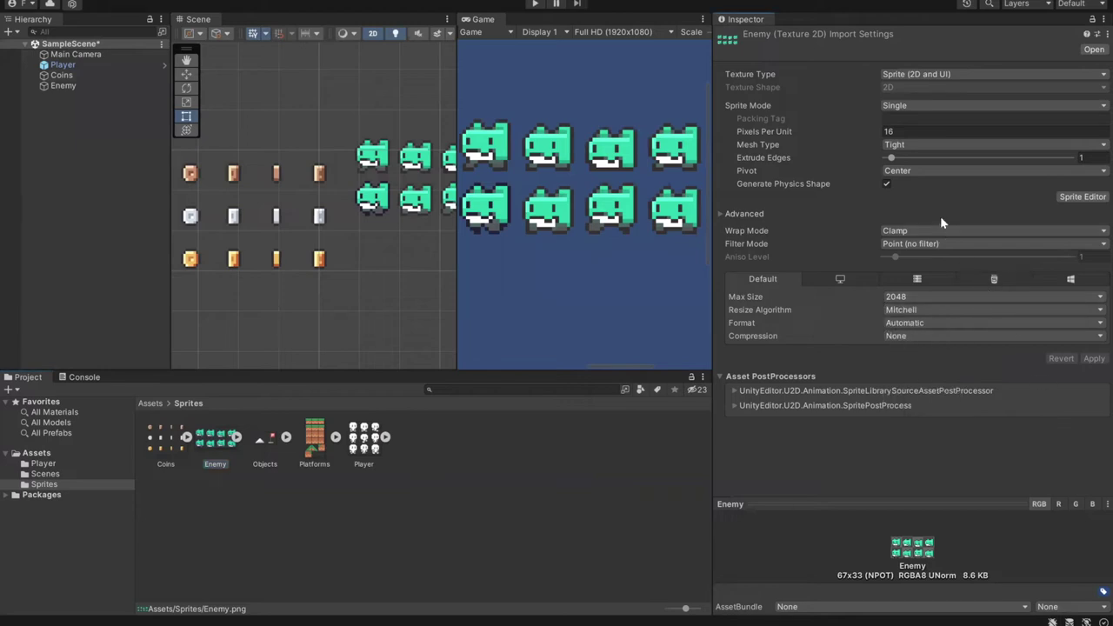
pyautogui.click(932, 298)
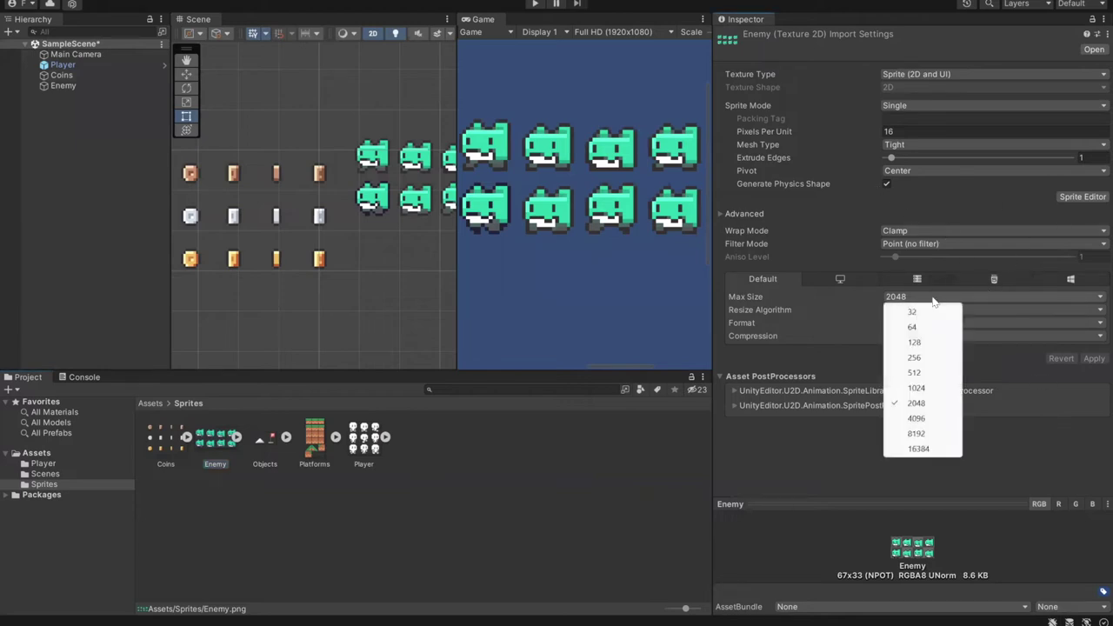
pyautogui.click(981, 214)
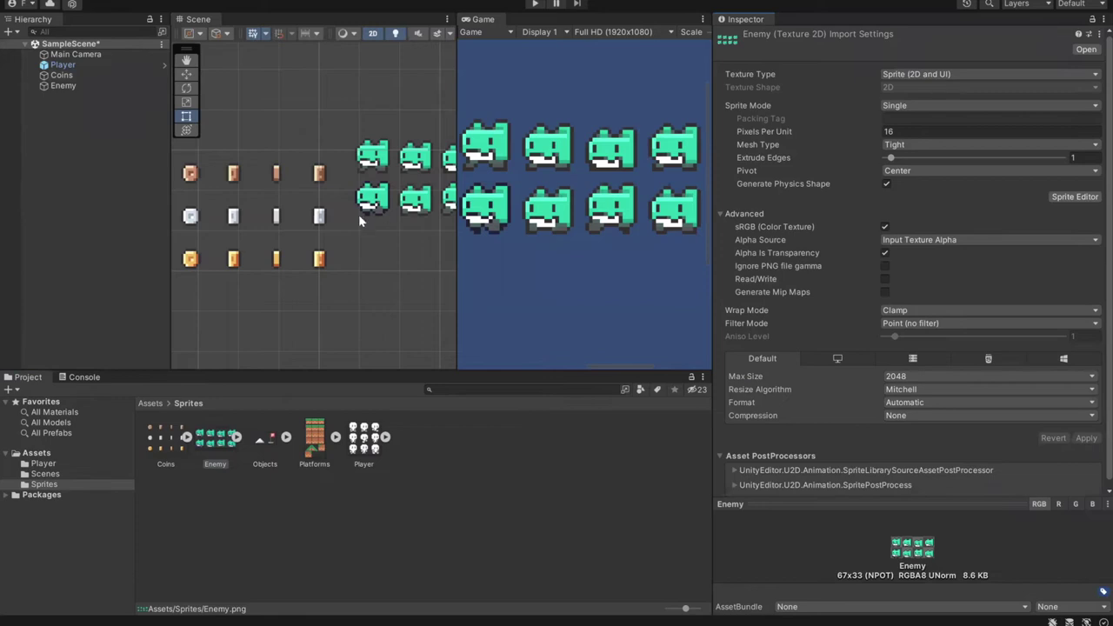
pyautogui.scroll(-3, 358, 221)
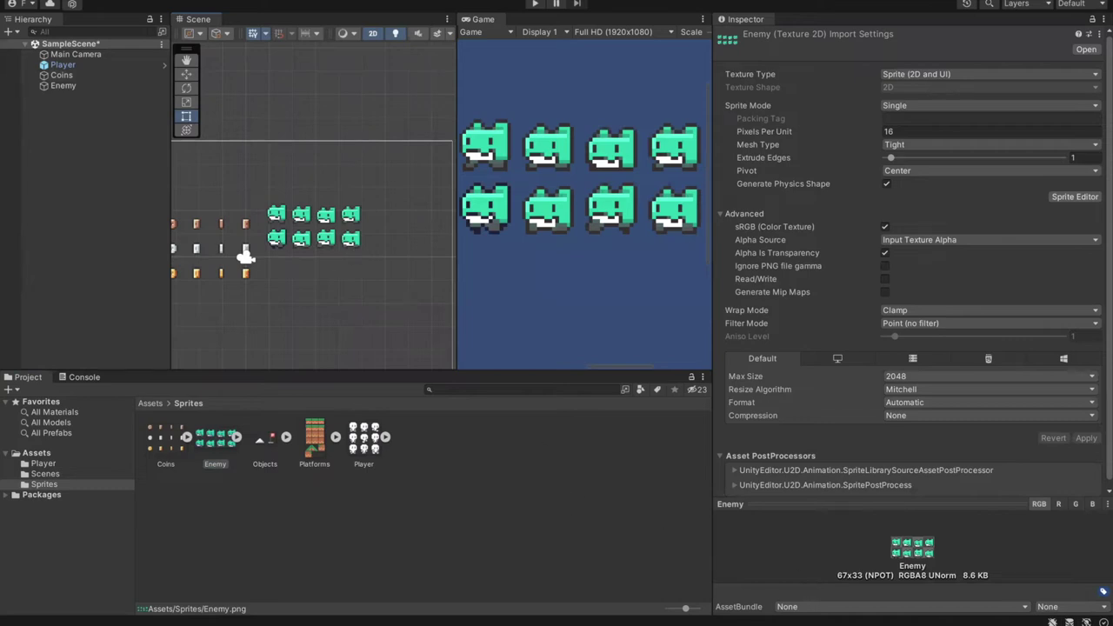
pyautogui.moveTo(291, 285); pyautogui.dragTo(320, 260)
pyautogui.scroll(2, 344, 297)
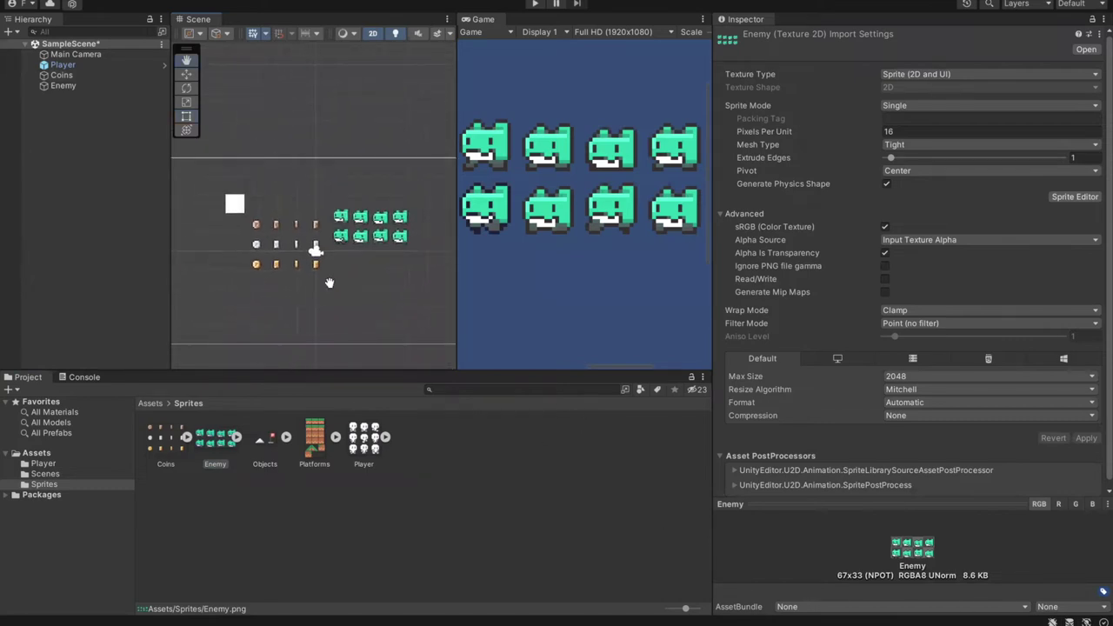
pyautogui.moveTo(349, 302); pyautogui.dragTo(381, 295)
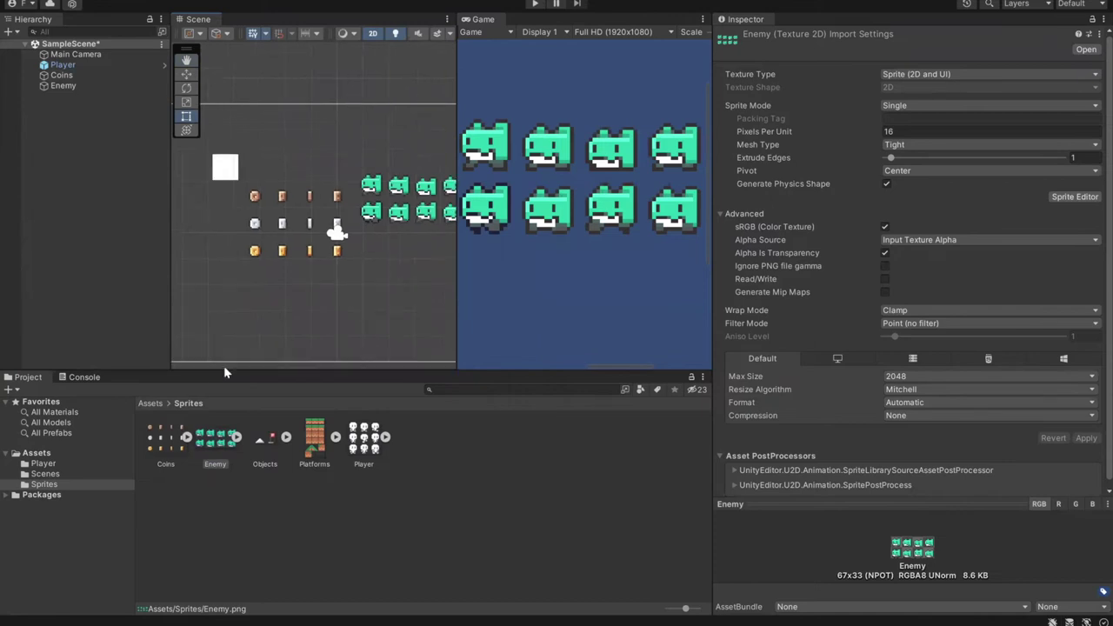
# - Reselect Point (no filter) as the Coins sprite sheet's Filter Mode and None as its Compression
pyautogui.click(152, 450)
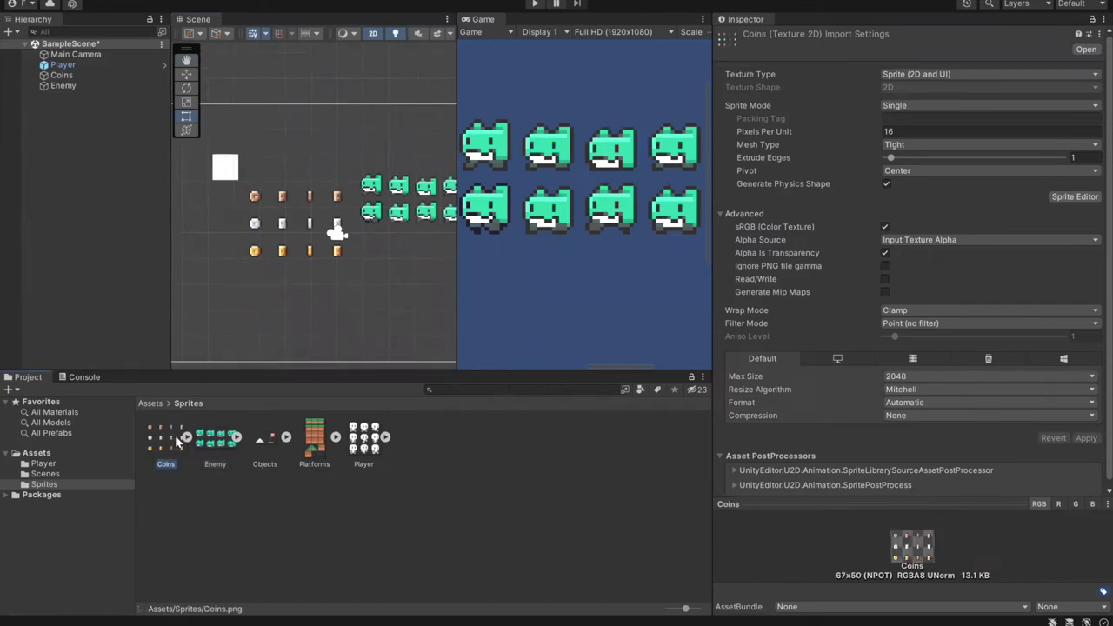
pyautogui.click(215, 438)
pyautogui.click(271, 444)
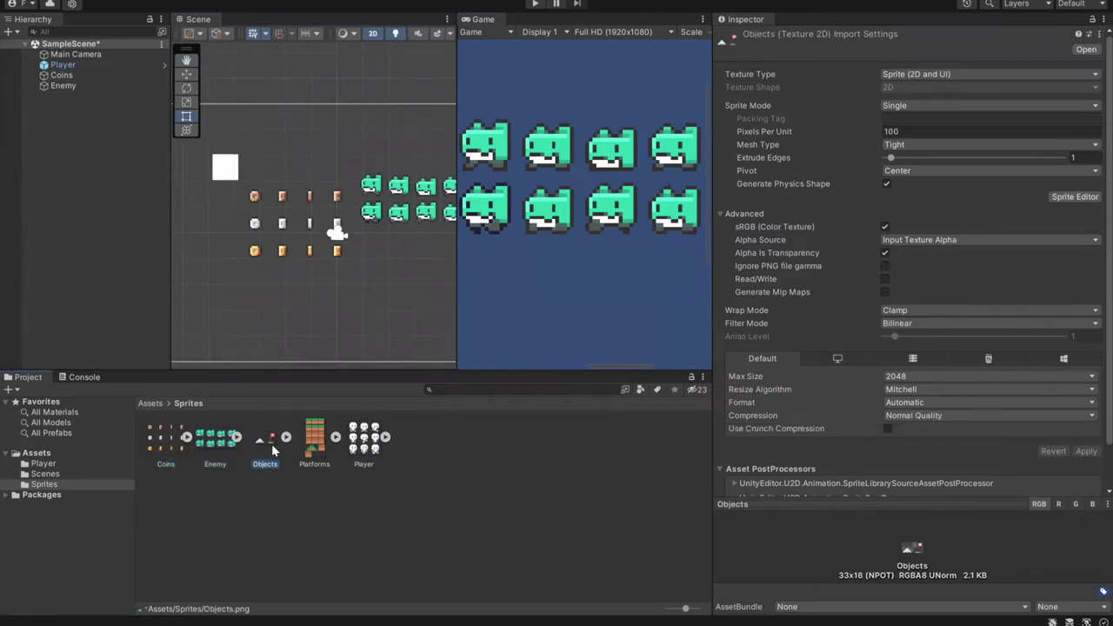
pyautogui.click(164, 457)
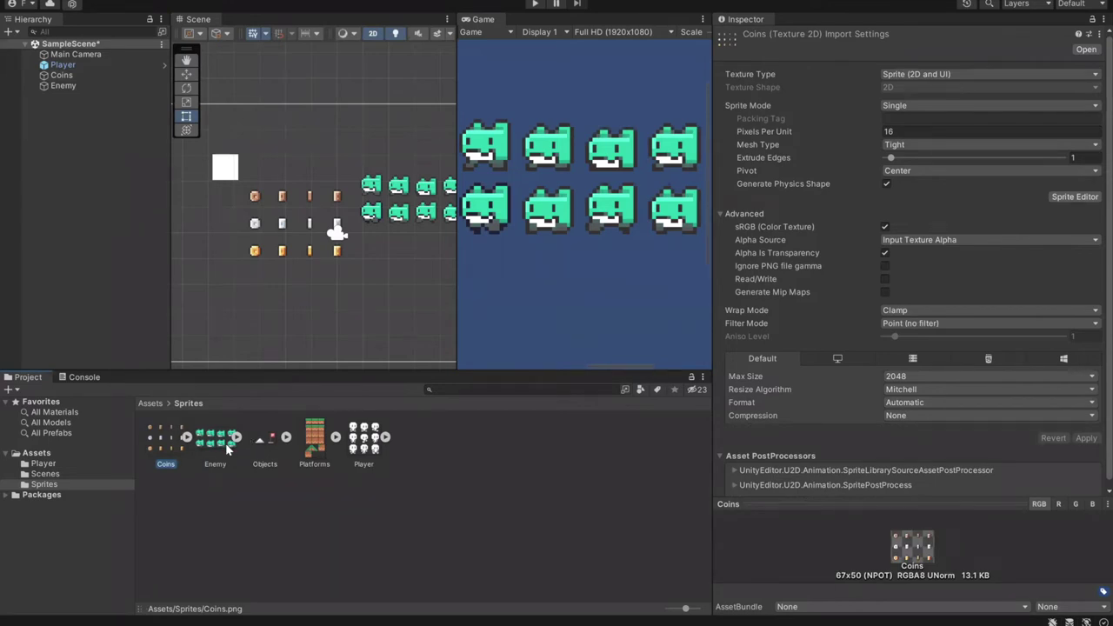
pyautogui.click(934, 323)
pyautogui.click(908, 338)
pyautogui.click(916, 416)
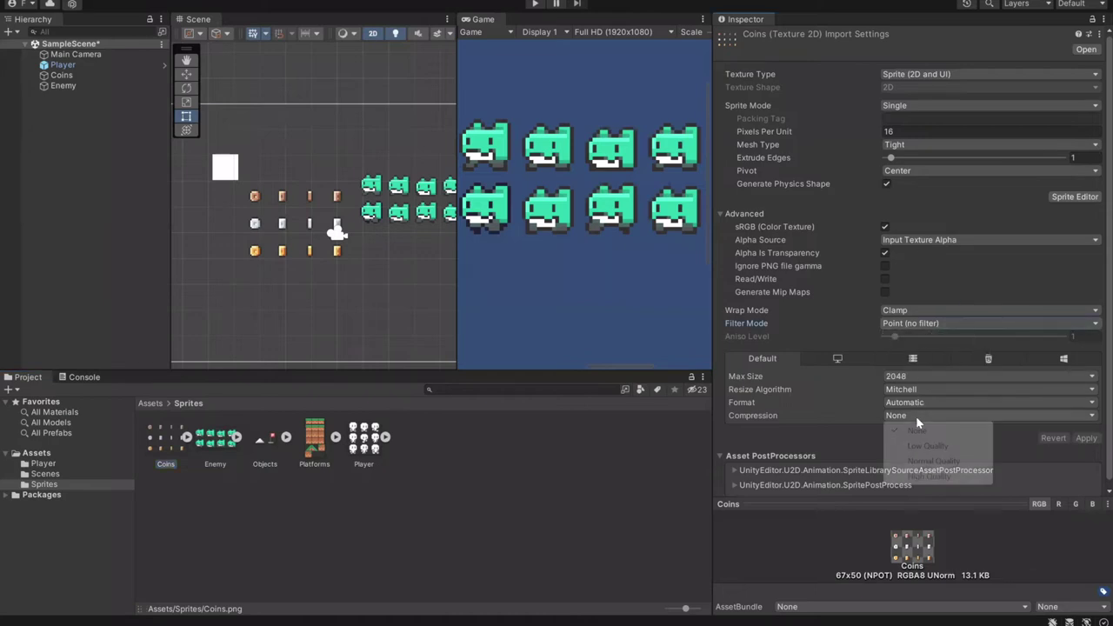
pyautogui.click(925, 434)
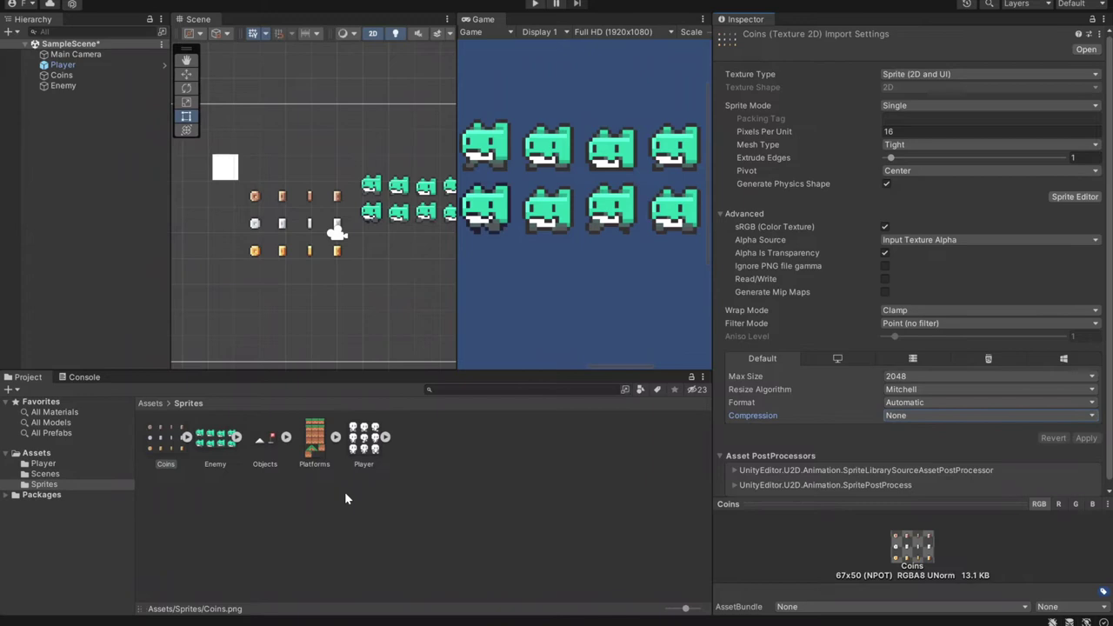
pyautogui.click(365, 437)
pyautogui.keyDown('shift'); pyautogui.click(173, 445); pyautogui.keyUp('shift')
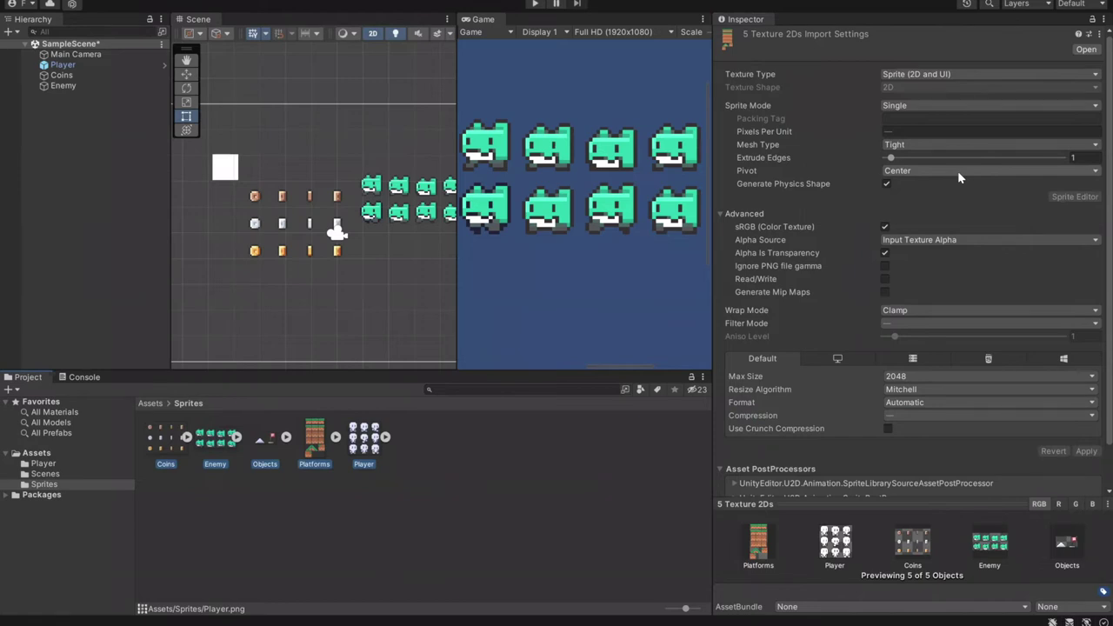
pyautogui.scroll(-1, 958, 167)
pyautogui.scroll(1, 953, 174)
pyautogui.click(478, 490)
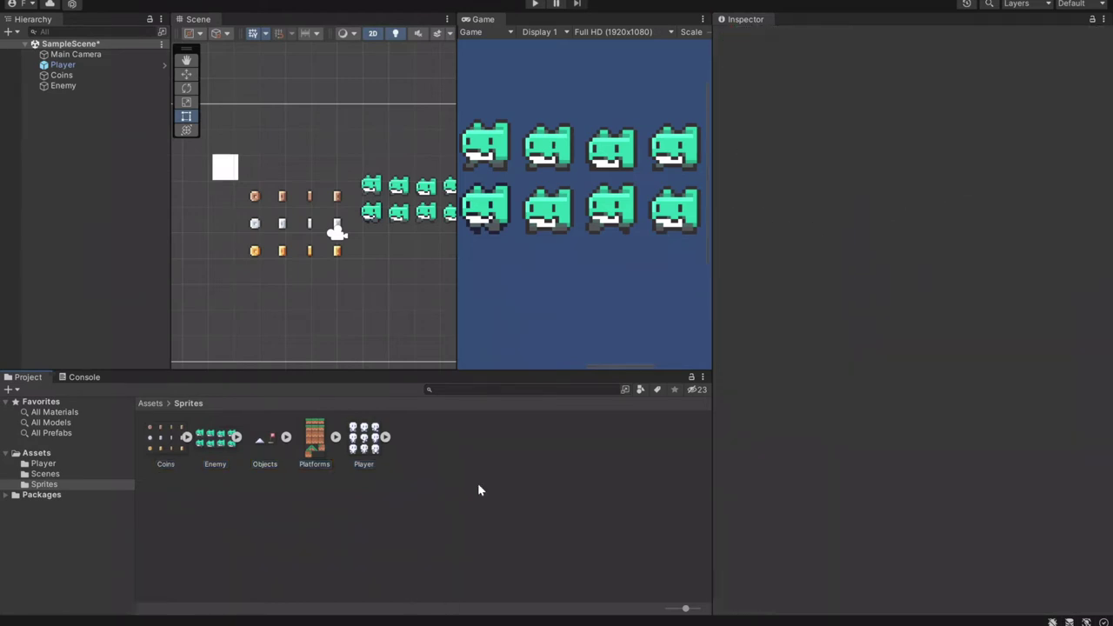
pyautogui.click(168, 443)
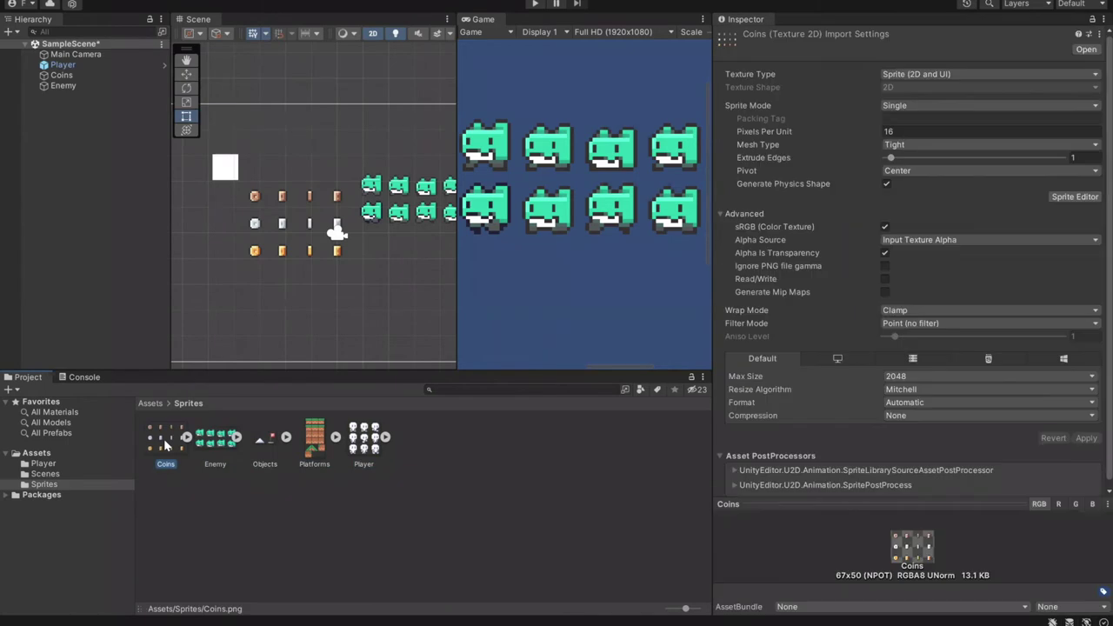
pyautogui.keyDown('shift'); pyautogui.click(367, 454); pyautogui.keyUp('shift')
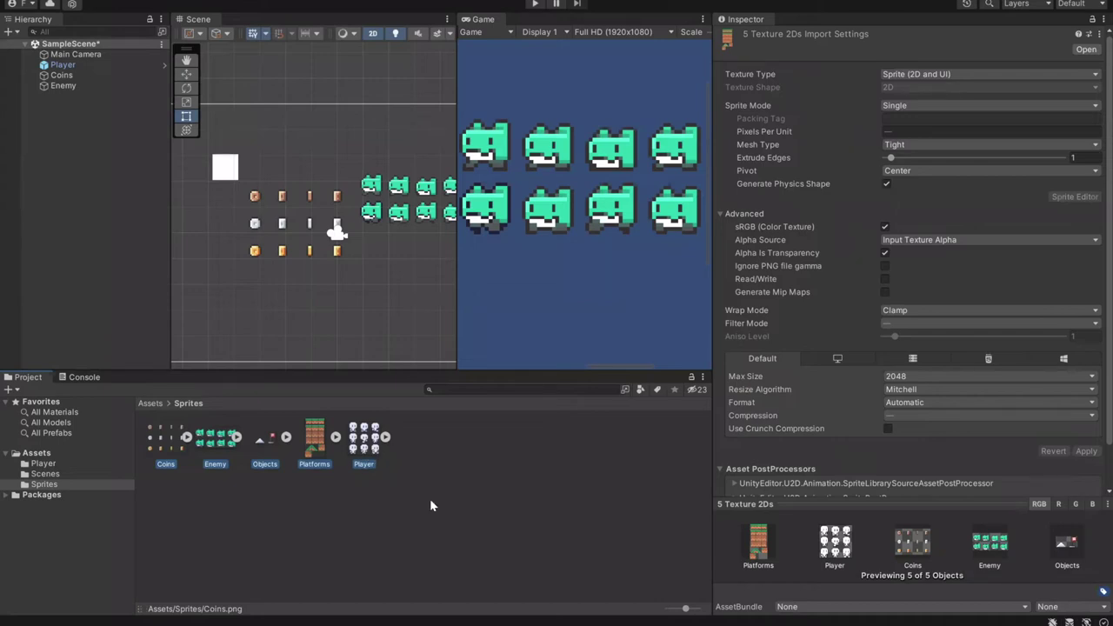
pyautogui.click(450, 525)
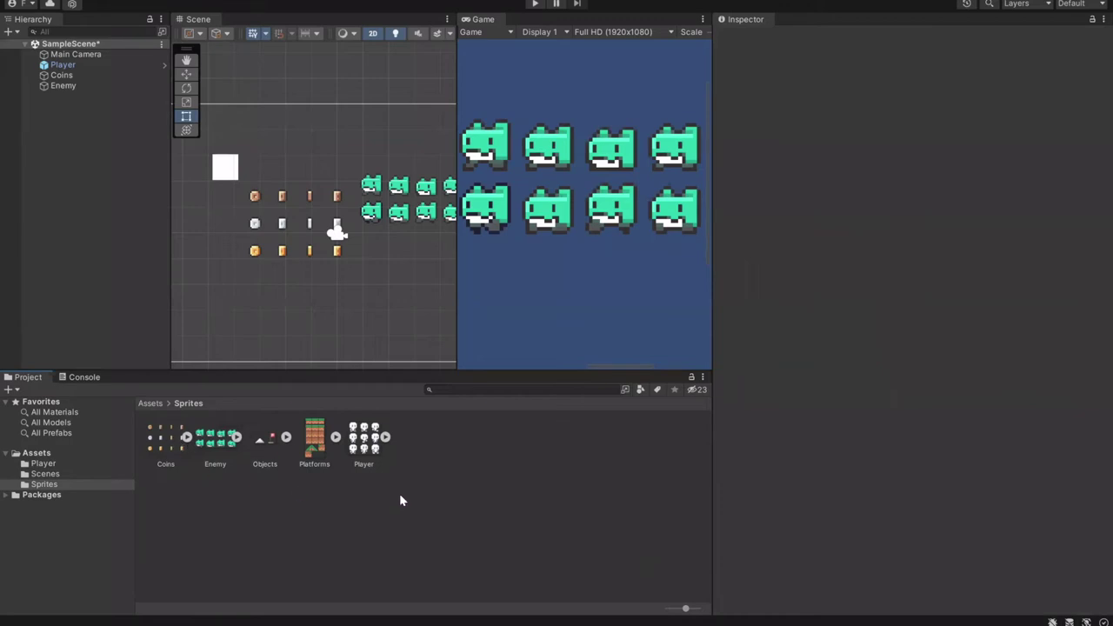
pyautogui.moveTo(141, 474); pyautogui.dragTo(359, 442)
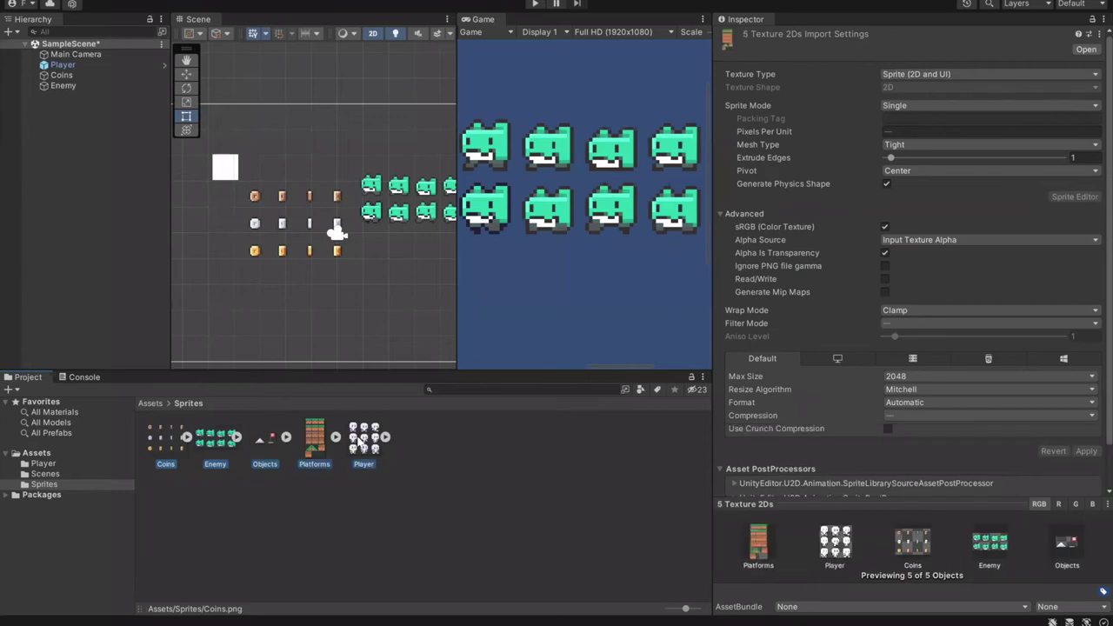
pyautogui.click(469, 491)
# - Select all five sprite sheets from Coins to Player together and set their Pixels Per Unit to 16
pyautogui.click(352, 450)
pyautogui.keyDown('shift'); pyautogui.click(176, 448); pyautogui.keyUp('shift')
pyautogui.click(899, 132)
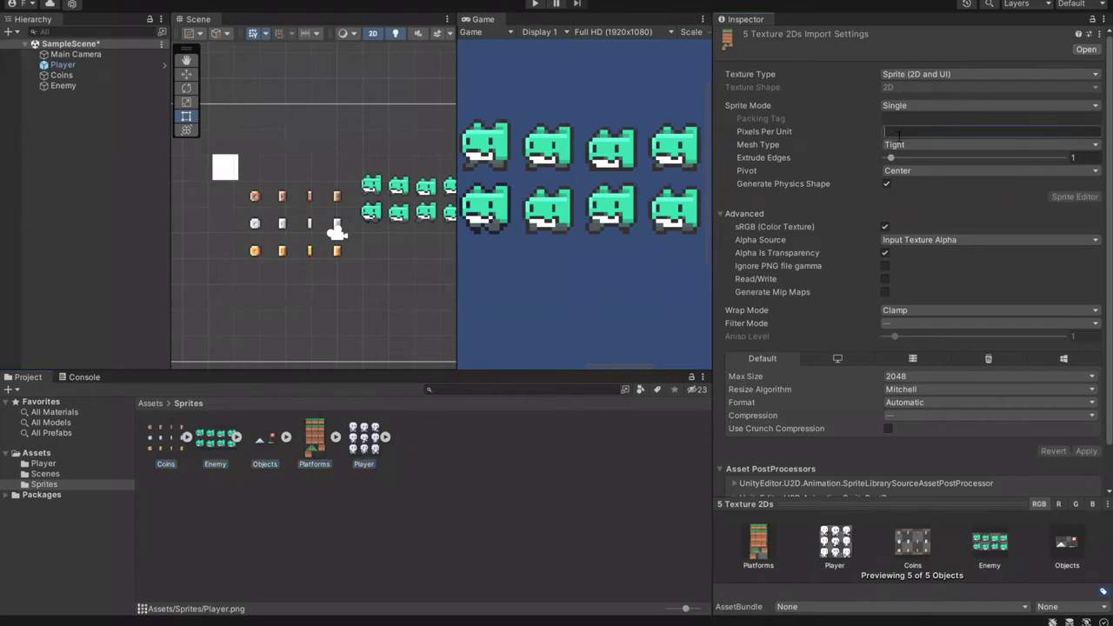
pyautogui.write('16')
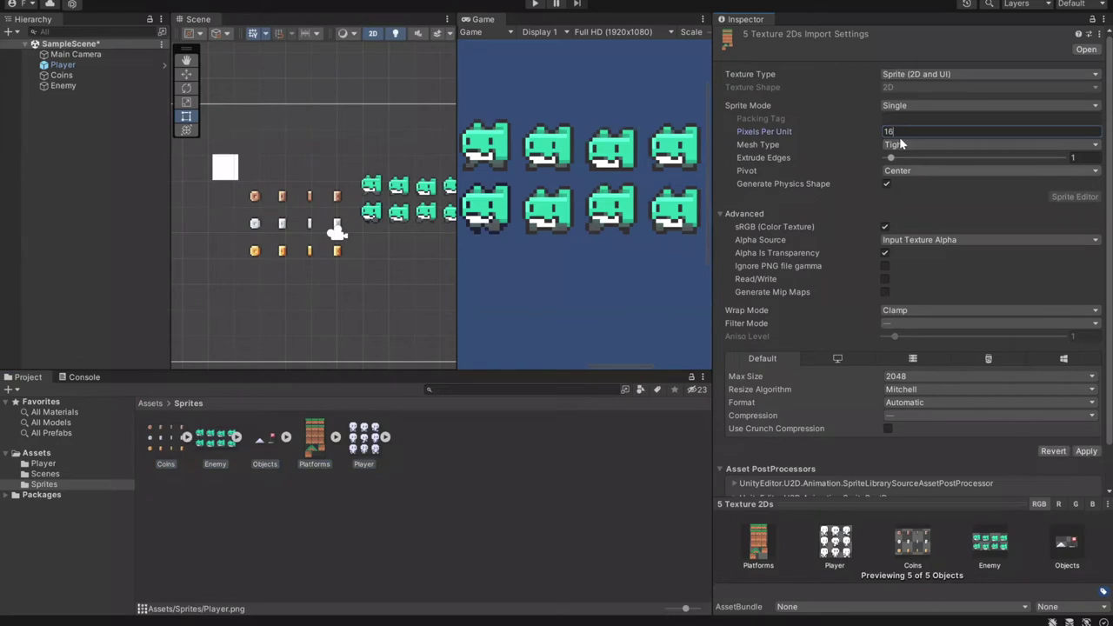
# - Set Filter Mode to Point (no filter) and Compression to None for all five sheets, apply the changes, and collapse the Advanced settings
pyautogui.click(900, 324)
pyautogui.click(905, 337)
pyautogui.click(934, 415)
pyautogui.click(964, 429)
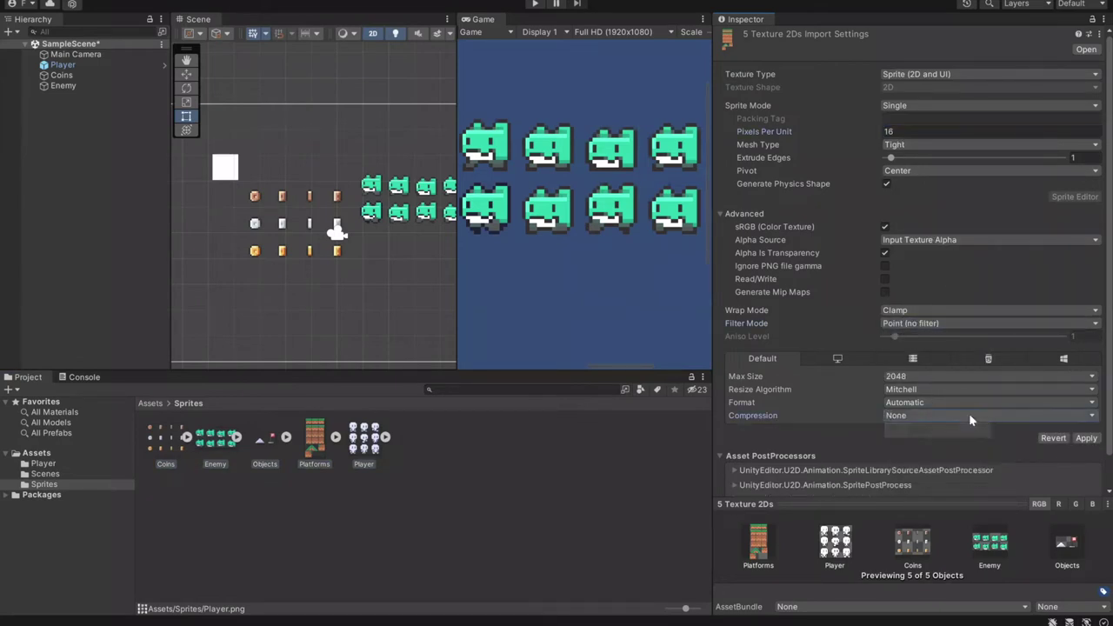
pyautogui.click(1086, 438)
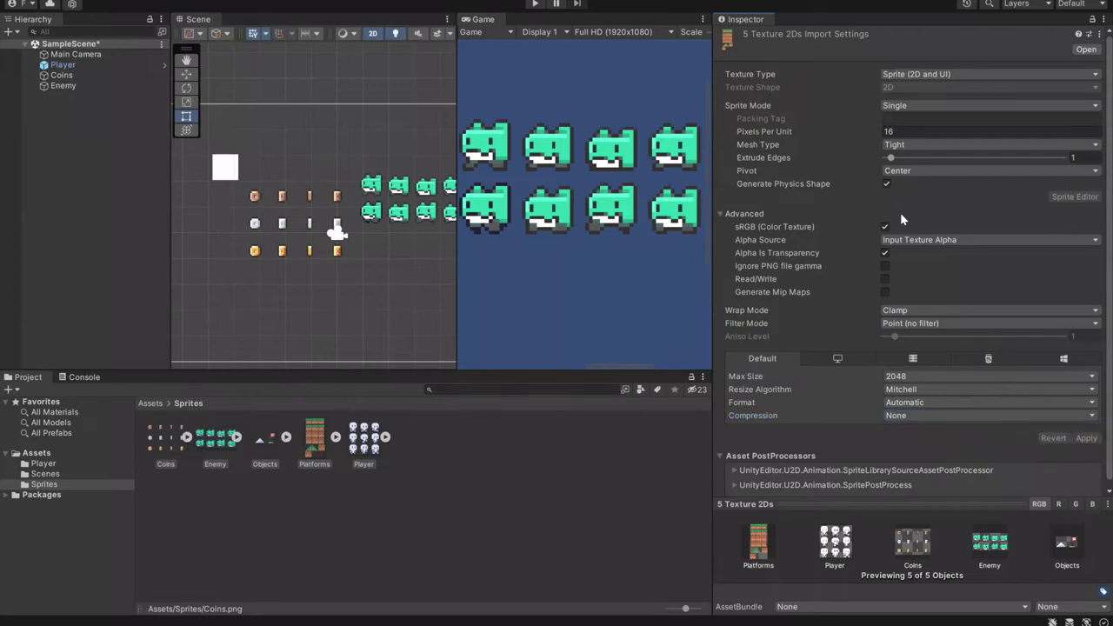
pyautogui.click(803, 212)
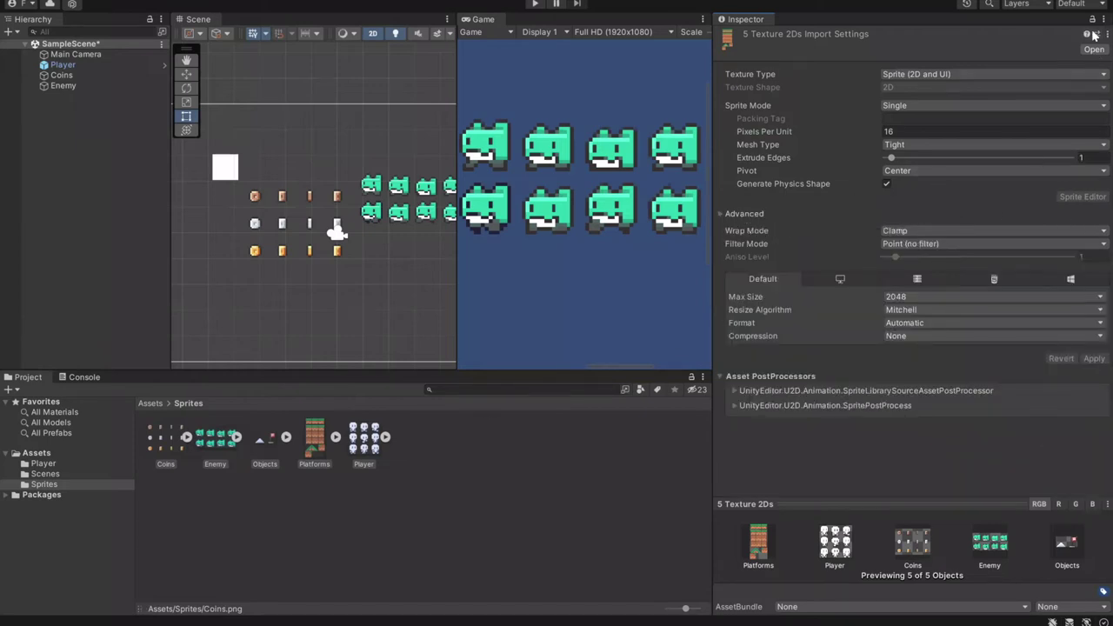
# - View the available import presets for the Player sprite sheet without choosing one, and clear the selection
pyautogui.click(418, 451)
pyautogui.click(376, 445)
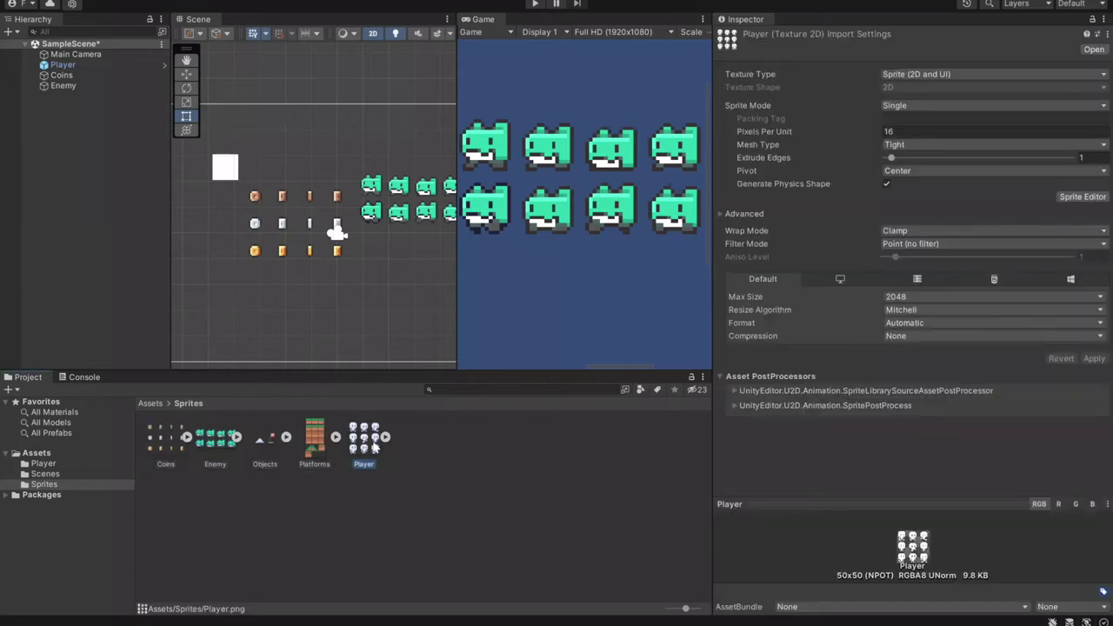
pyautogui.click(1095, 35)
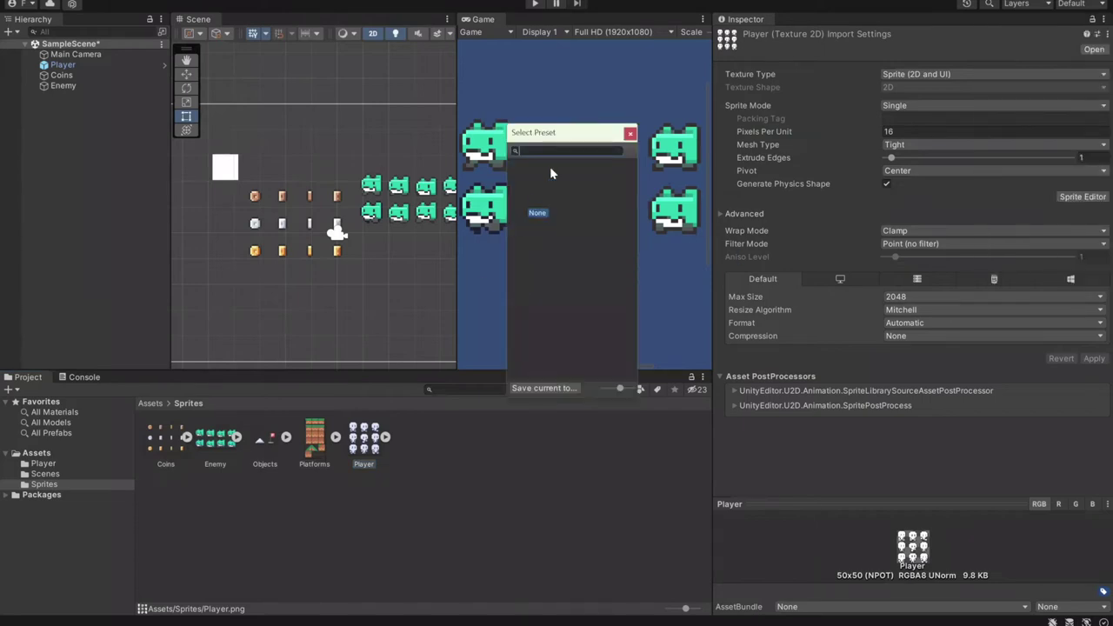
pyautogui.click(628, 135)
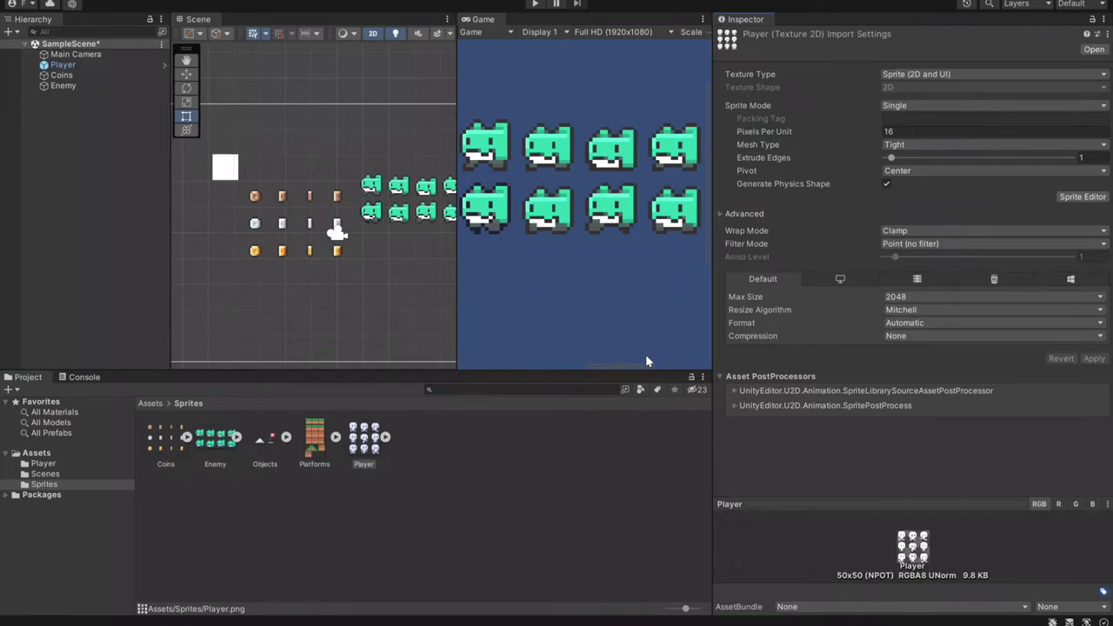
pyautogui.click(500, 522)
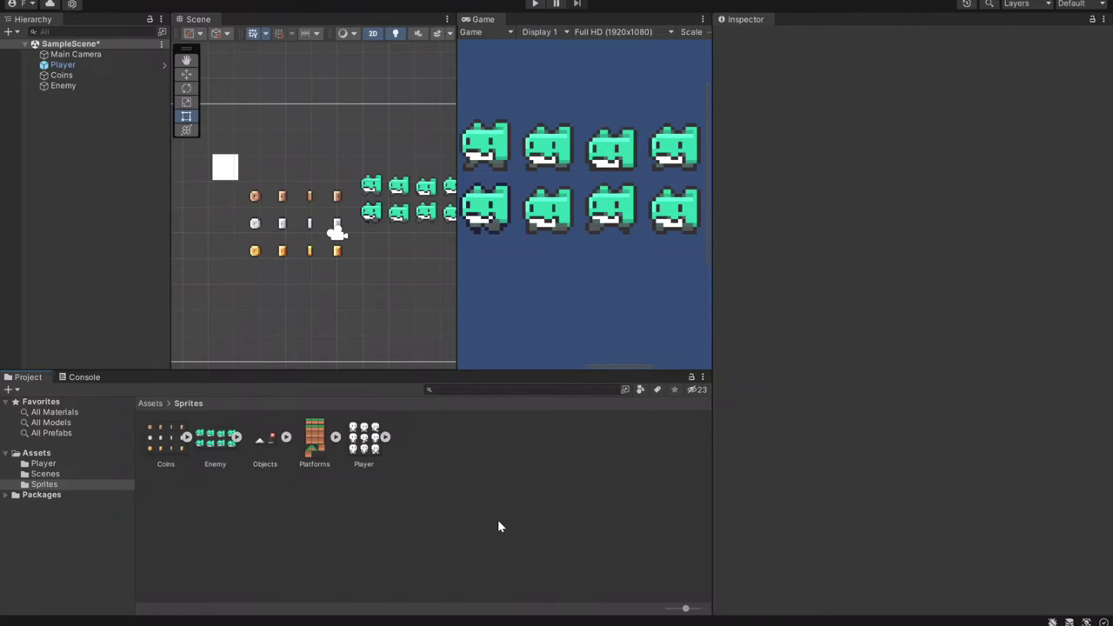
# - Review the import settings of the Player, Platforms, Enemy and Coins sprite sheets one after another
pyautogui.click(363, 437)
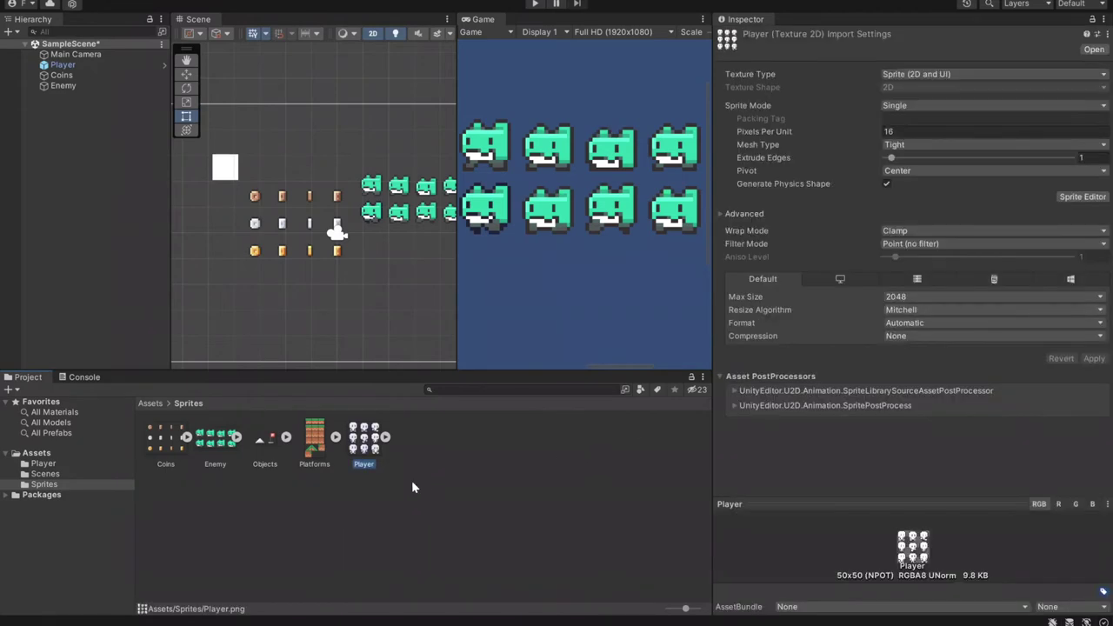
pyautogui.click(312, 454)
pyautogui.click(222, 459)
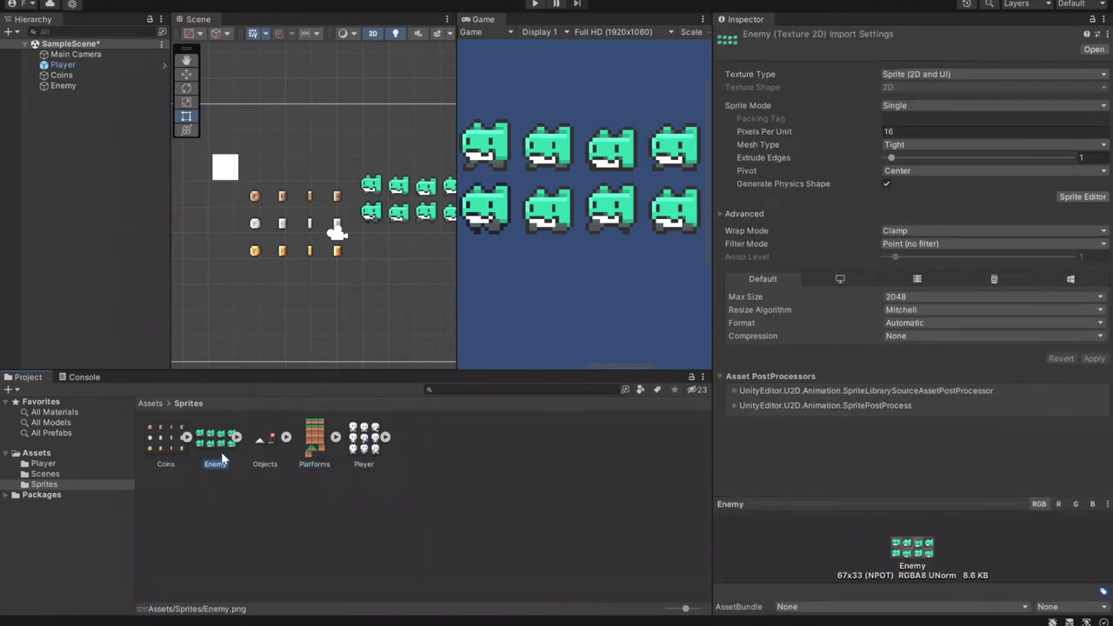
pyautogui.click(186, 454)
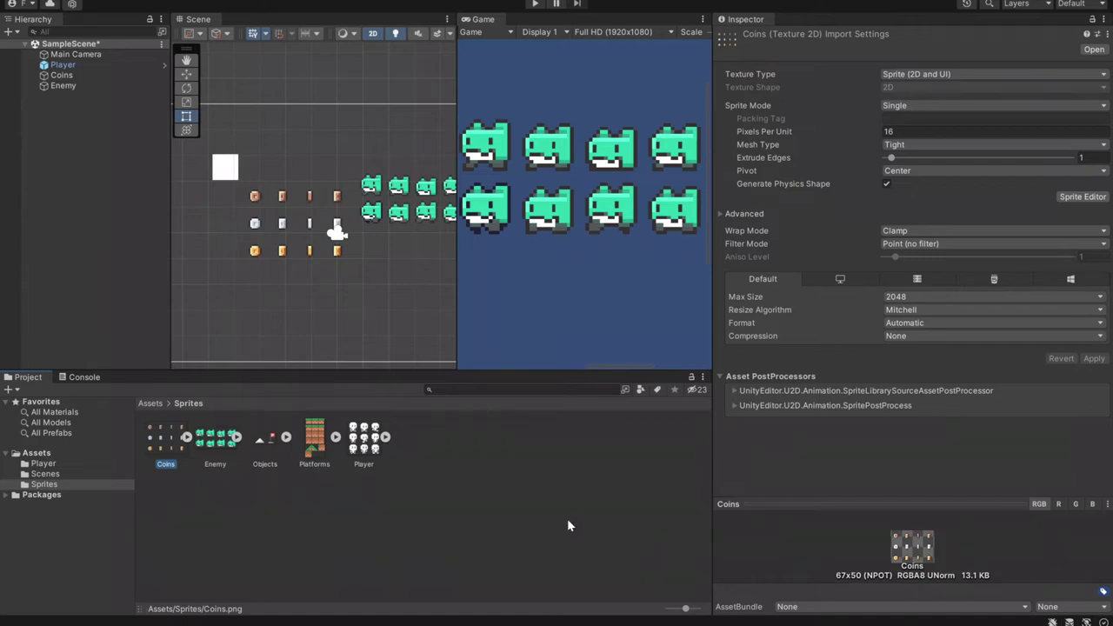
# - Switch to the Sprite Sheets / Tilemaps Tutorial presentation in Chrome, start the slideshow, and advance to the slide on changing sprite PPU
pyautogui.moveTo(647, 622)
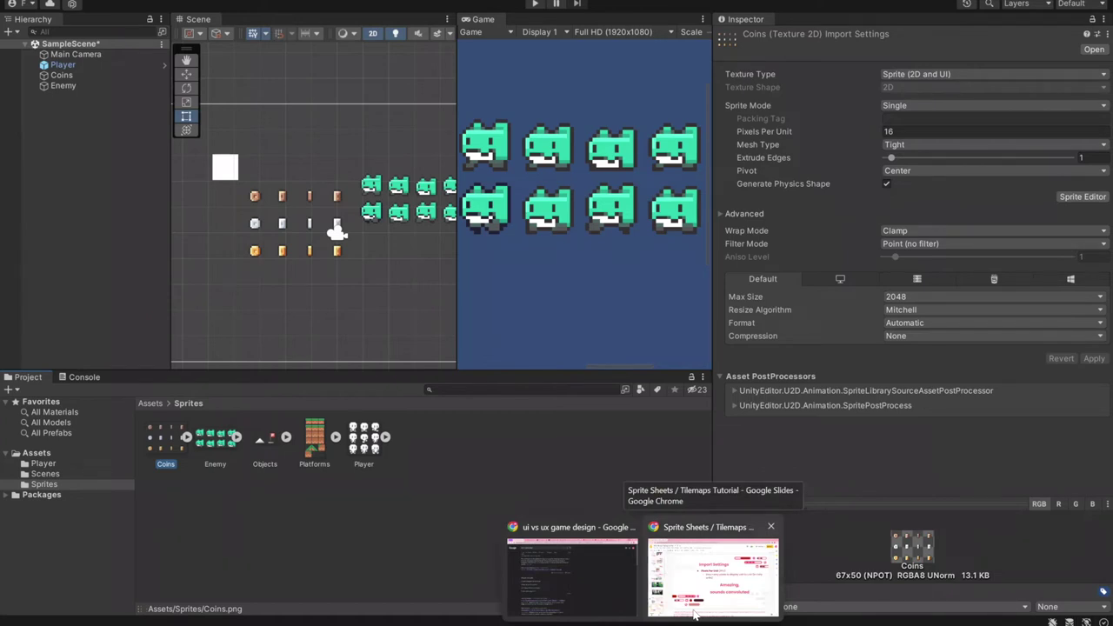
pyautogui.click(718, 562)
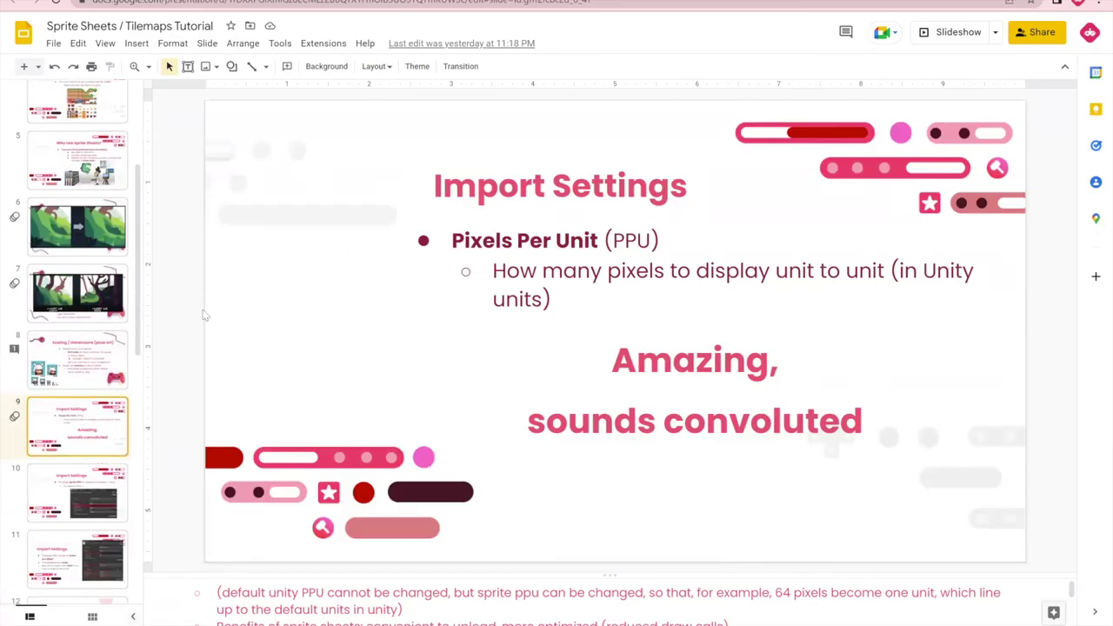
pyautogui.click(939, 37)
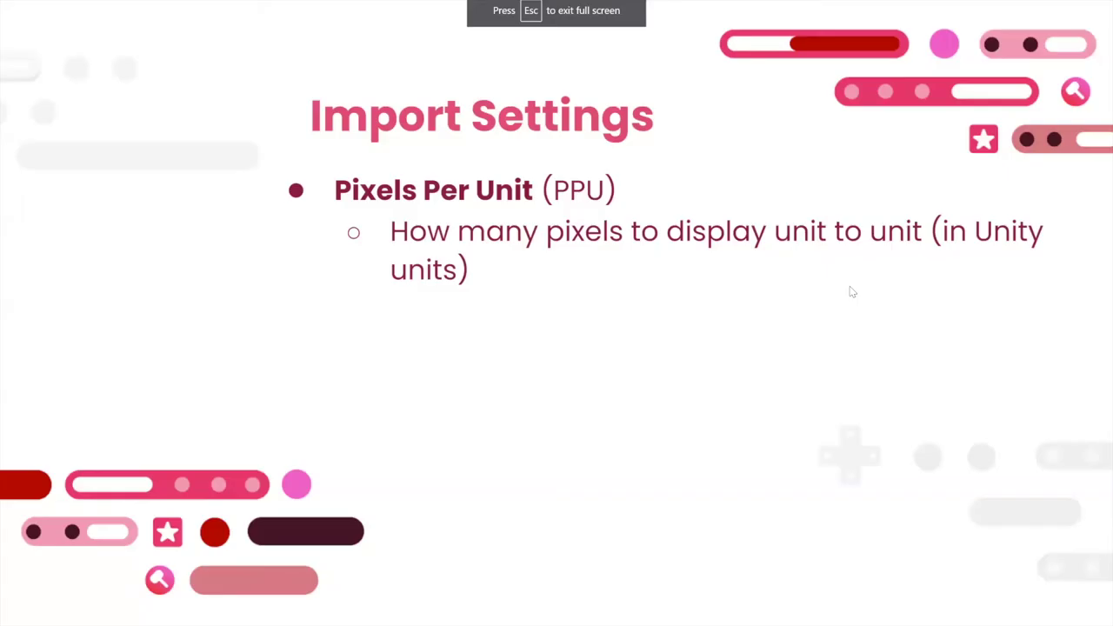
pyautogui.press('Right')
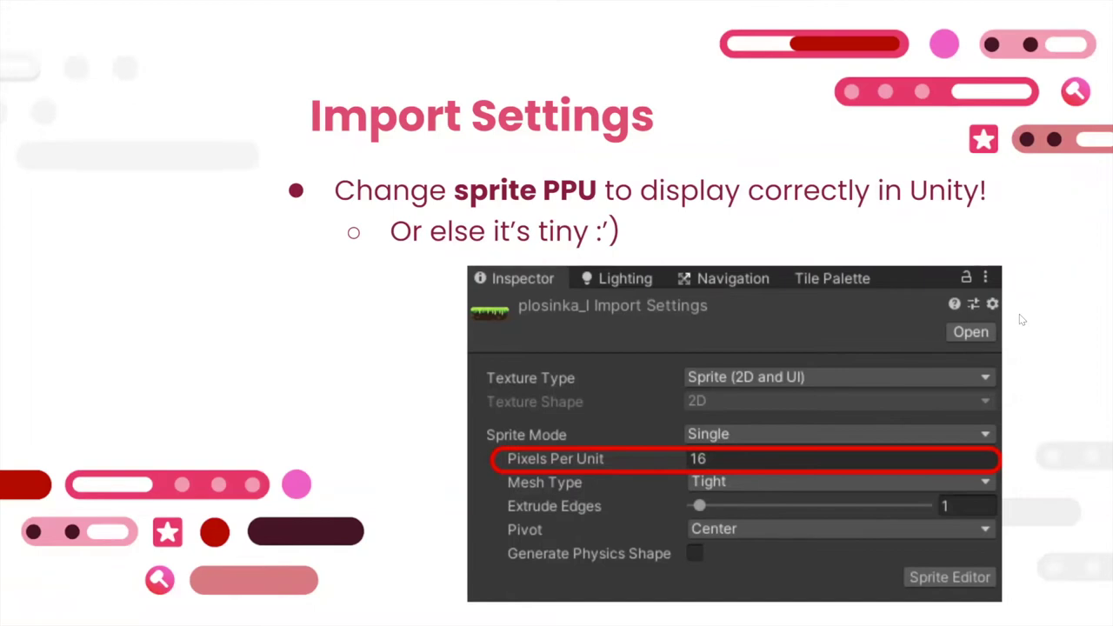
# - Advance the slideshow to the Import Settings slide on filter mode, compression and max size
pyautogui.press('Right')
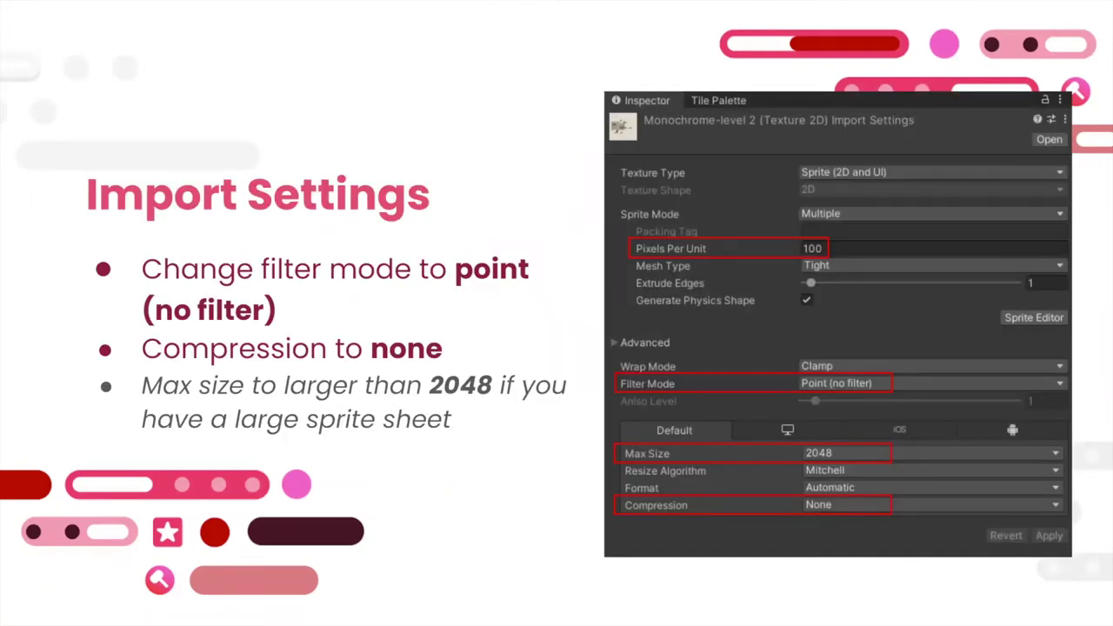
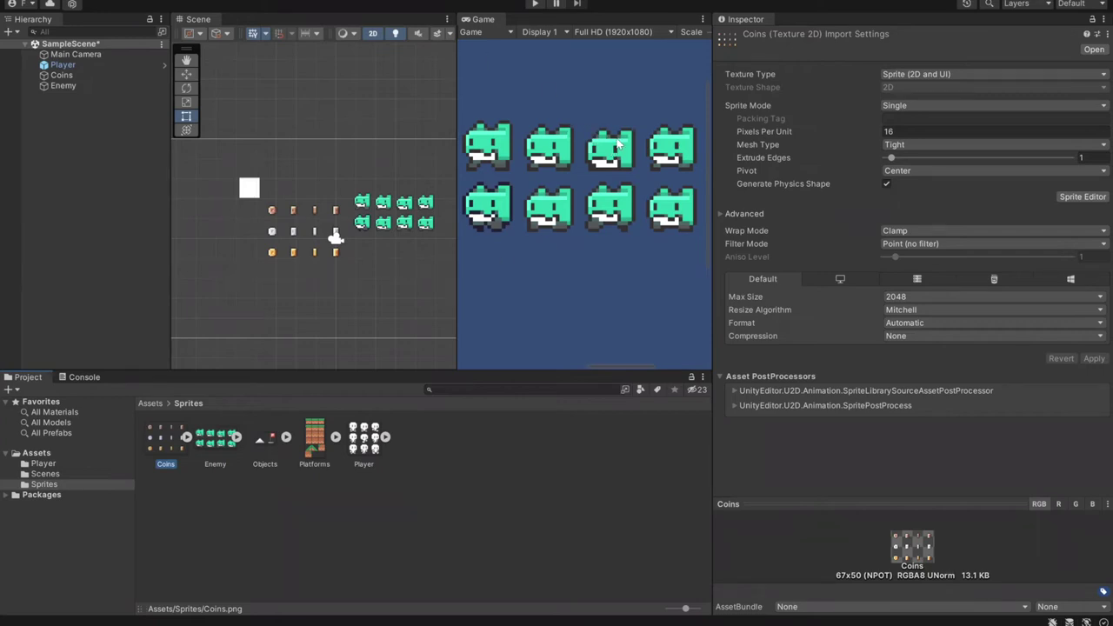
pyautogui.click(929, 102)
pyautogui.click(924, 135)
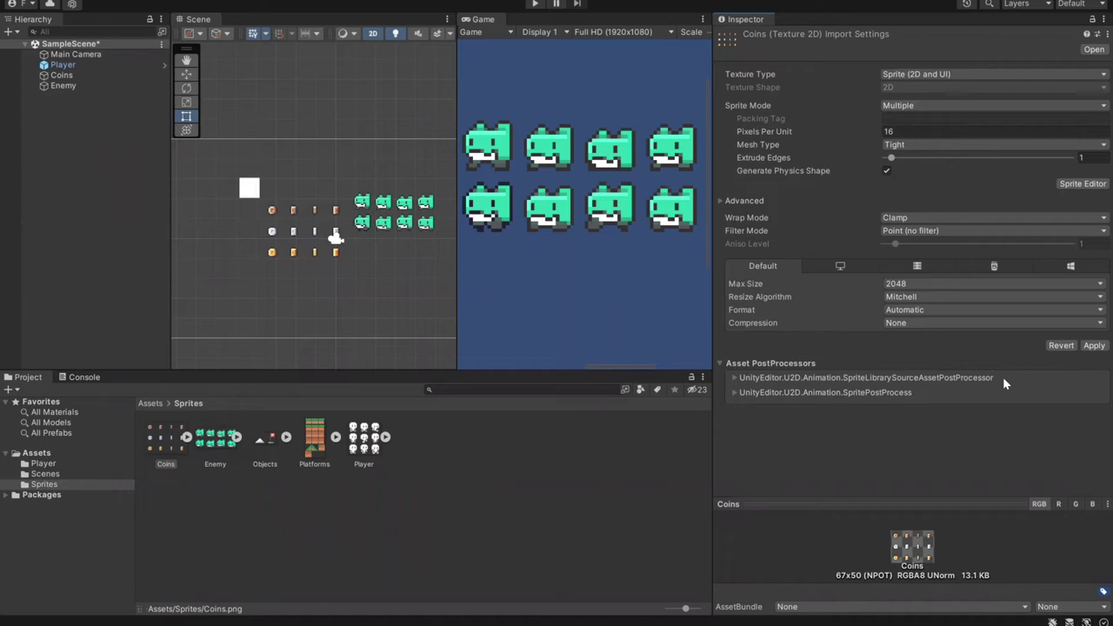
pyautogui.click(207, 439)
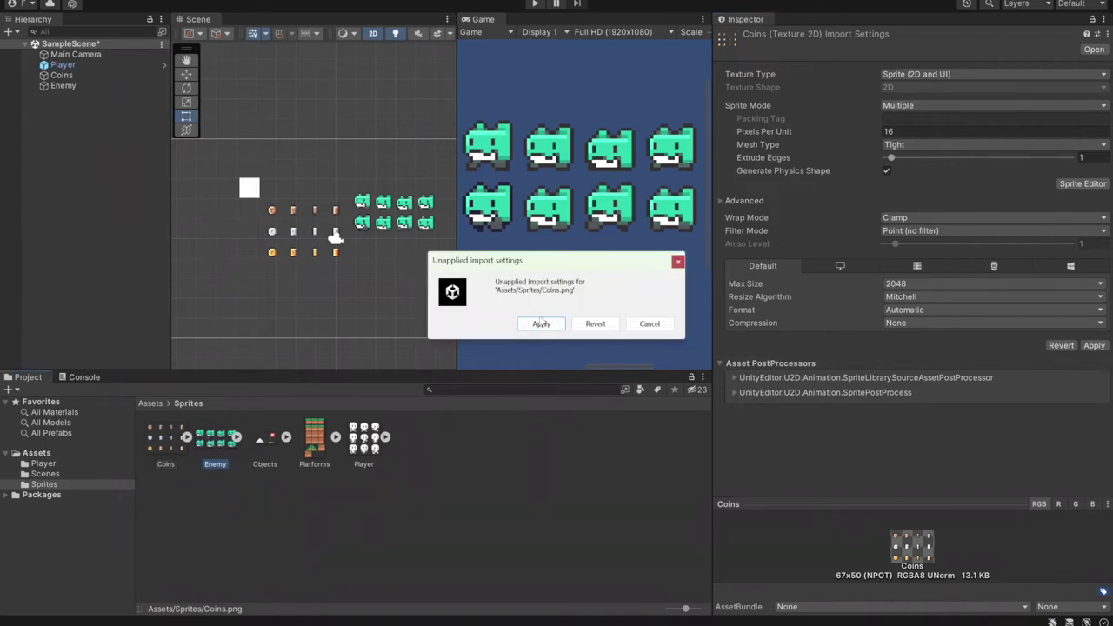
pyautogui.click(596, 327)
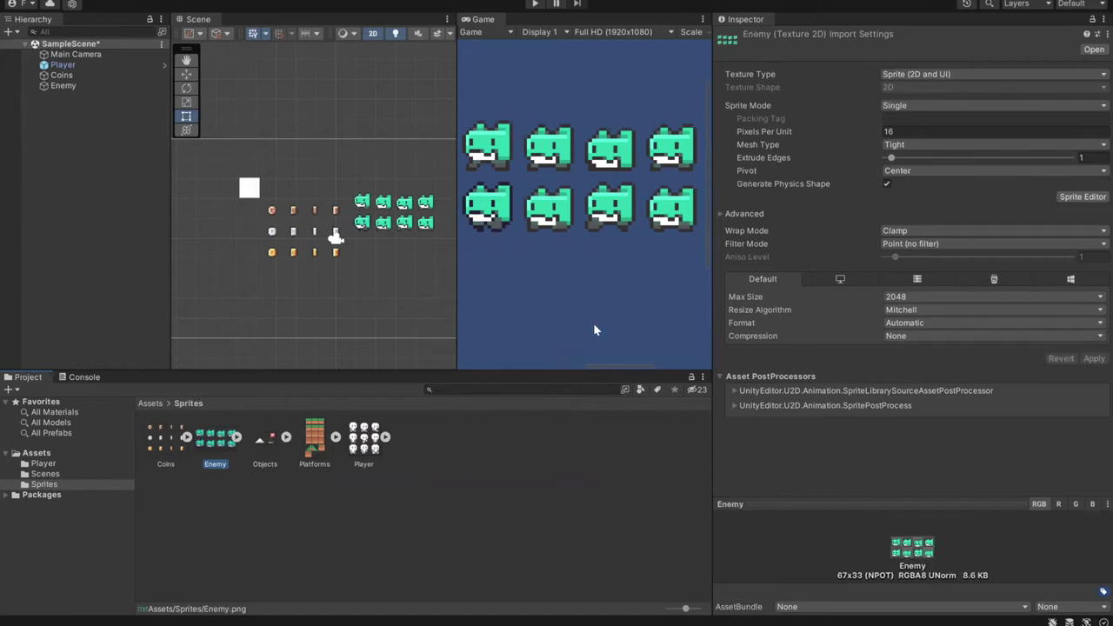
# - Set the Enemy sprite sheet's Sprite Mode to Multiple and apply the import settings
pyautogui.click(907, 103)
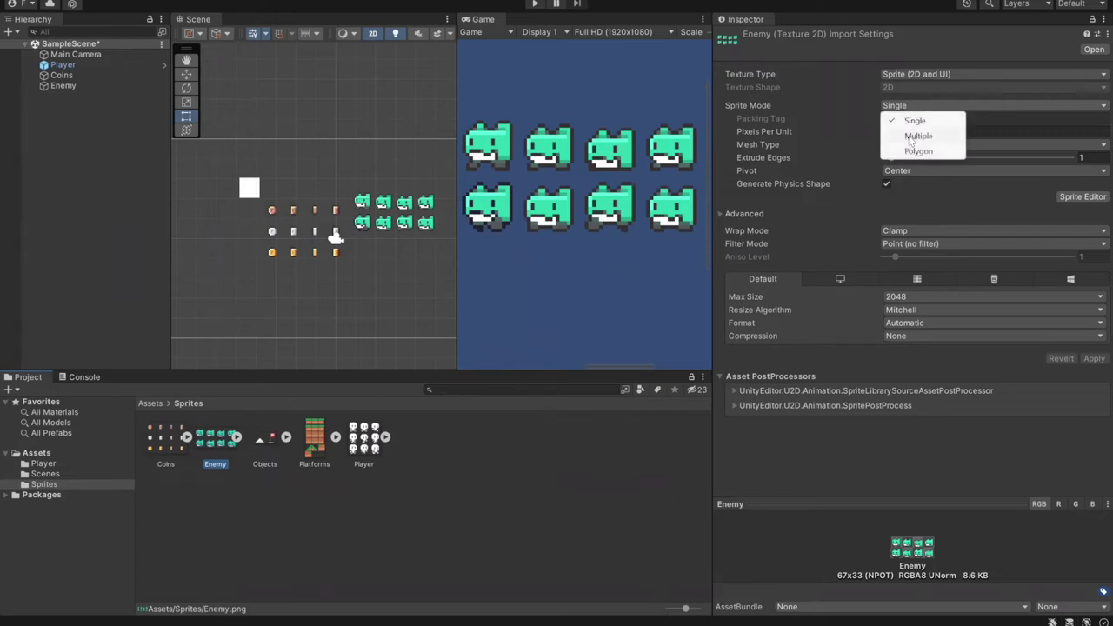
pyautogui.click(913, 137)
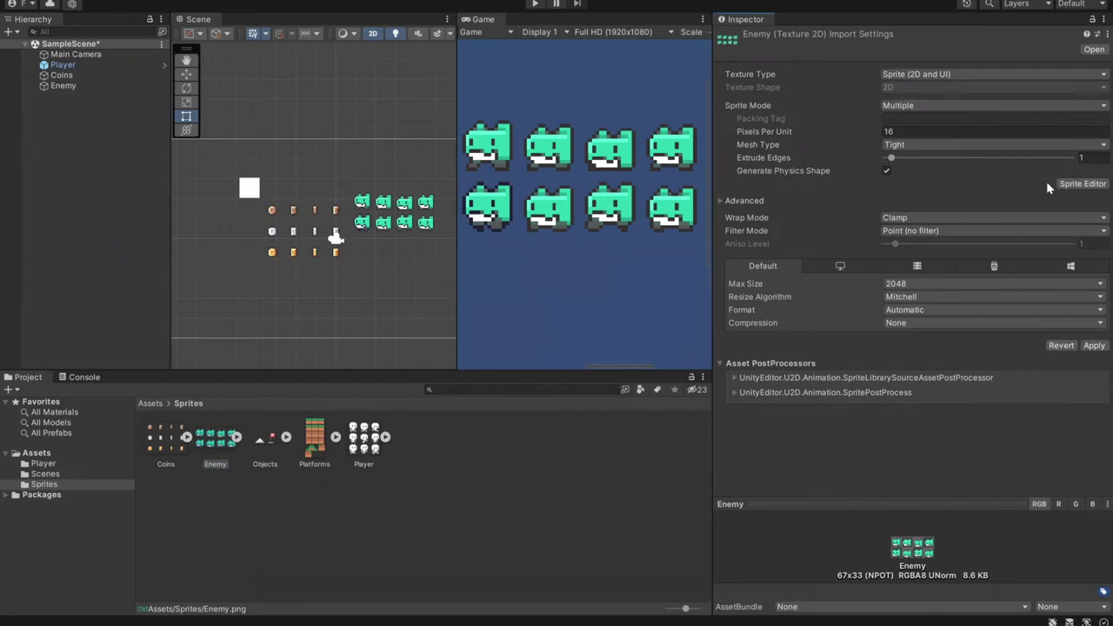
pyautogui.click(1094, 347)
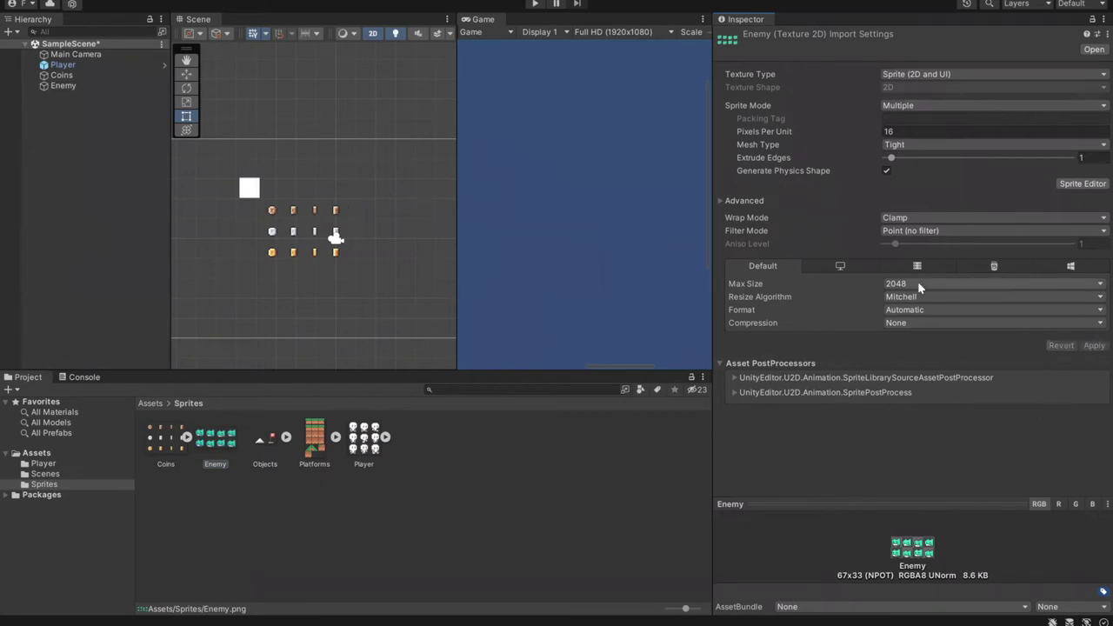
# - Open the Enemy sprite sheet in the Sprite Editor and reposition the editor window over the Scene and Game views
pyautogui.click(1083, 184)
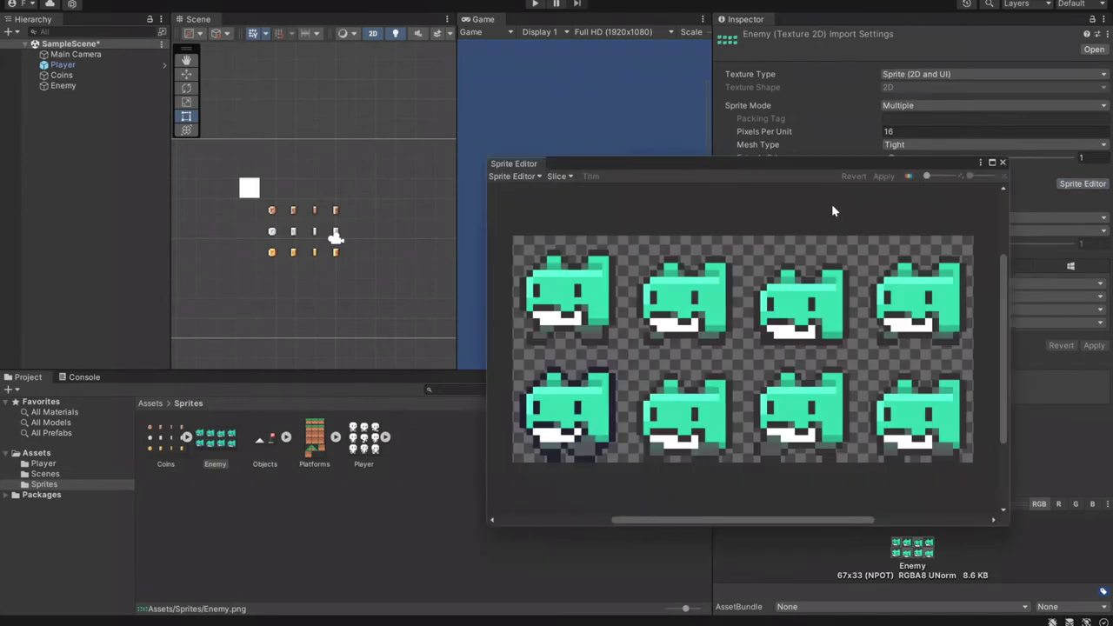
pyautogui.moveTo(686, 169); pyautogui.dragTo(477, 114)
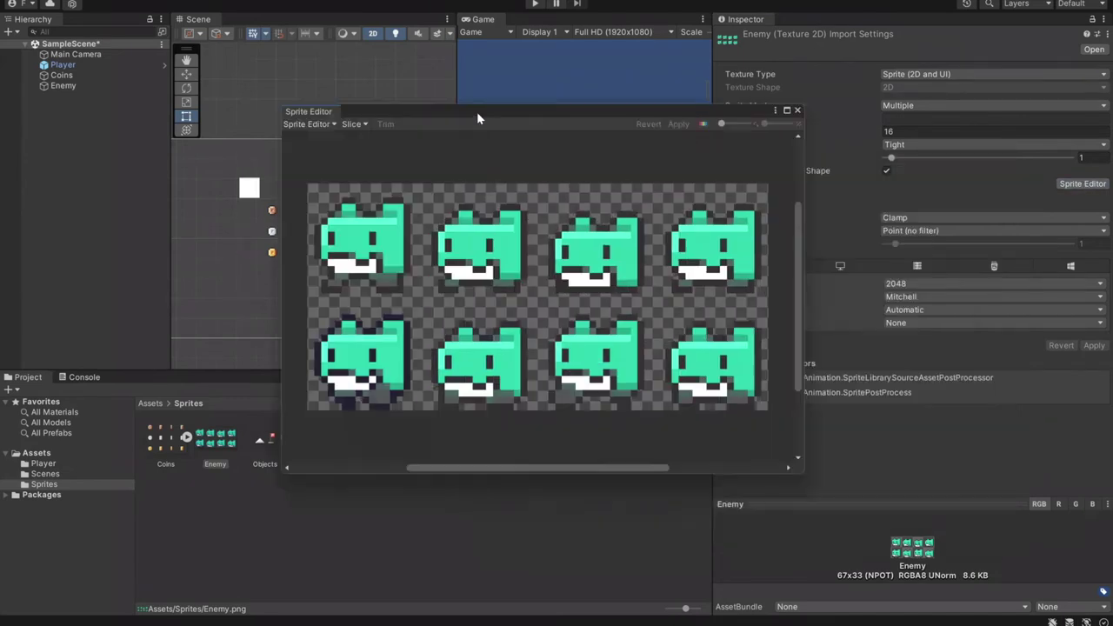
pyautogui.click(799, 468)
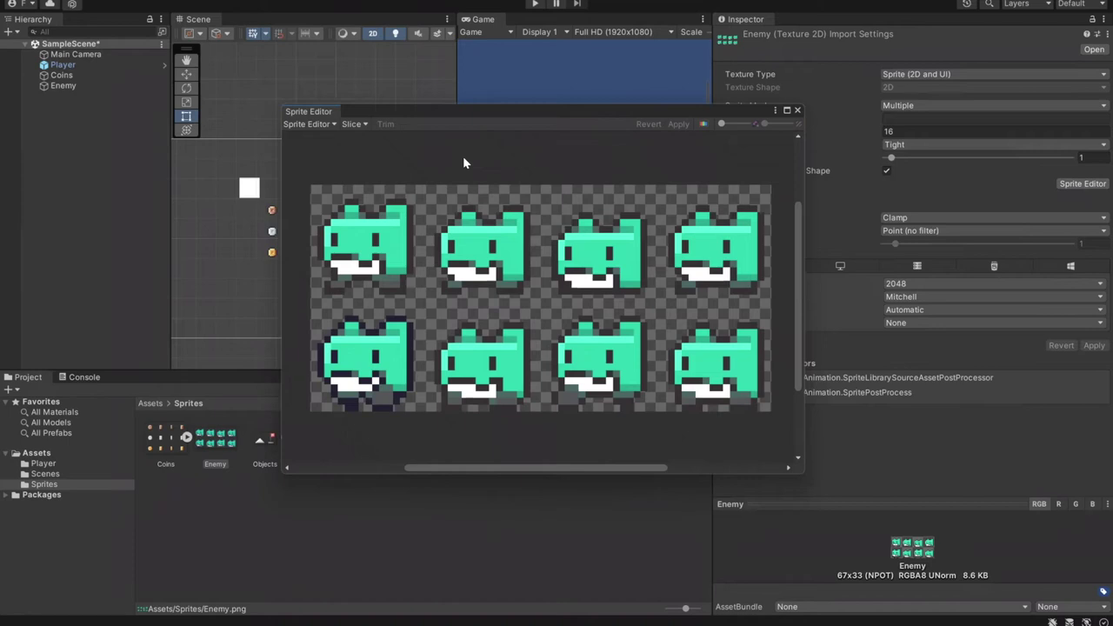
pyautogui.click(797, 111)
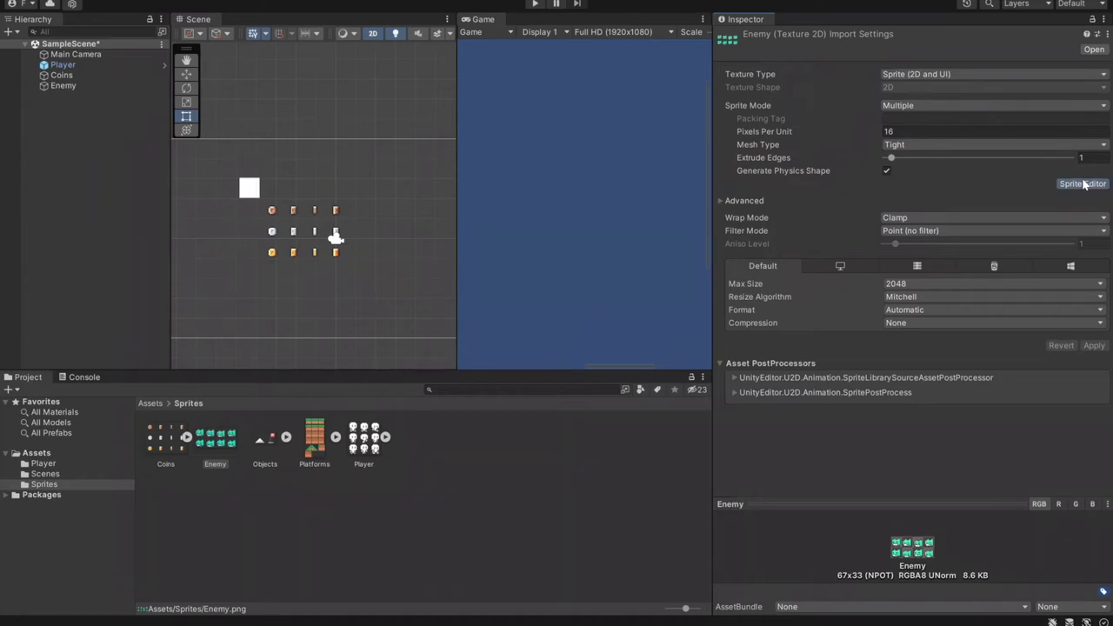
pyautogui.click(1082, 184)
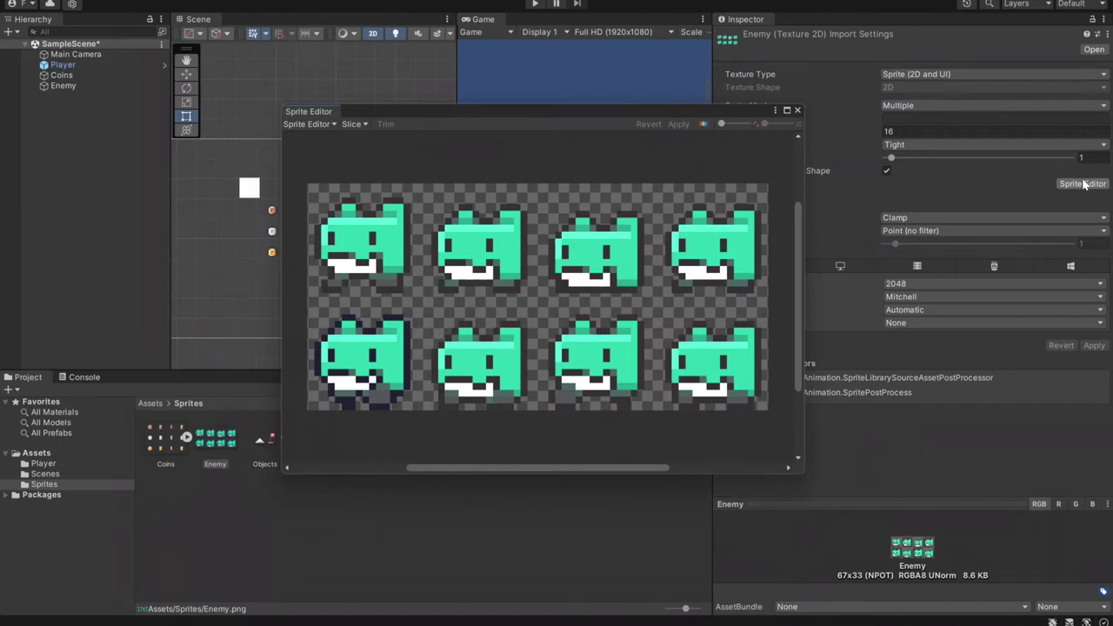
# - Slice the Enemy sheet using the Automatic type with Center pivot and the Delete Existing method
pyautogui.click(355, 125)
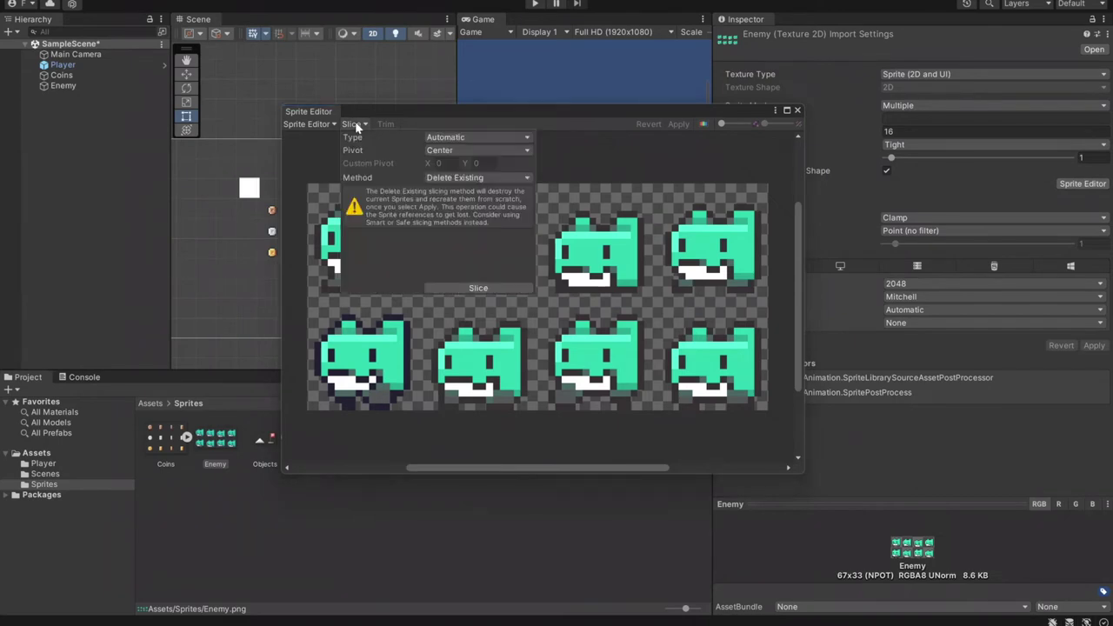
pyautogui.click(470, 141)
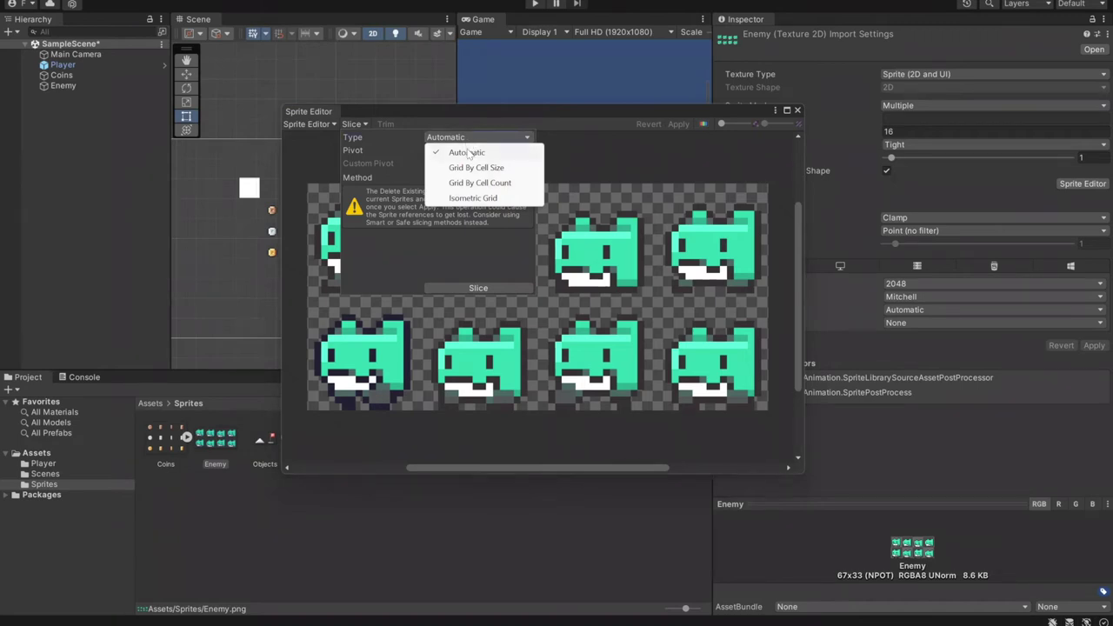
pyautogui.click(468, 152)
pyautogui.click(468, 152)
pyautogui.click(452, 137)
pyautogui.click(452, 209)
pyautogui.click(354, 124)
pyautogui.click(483, 287)
pyautogui.click(637, 143)
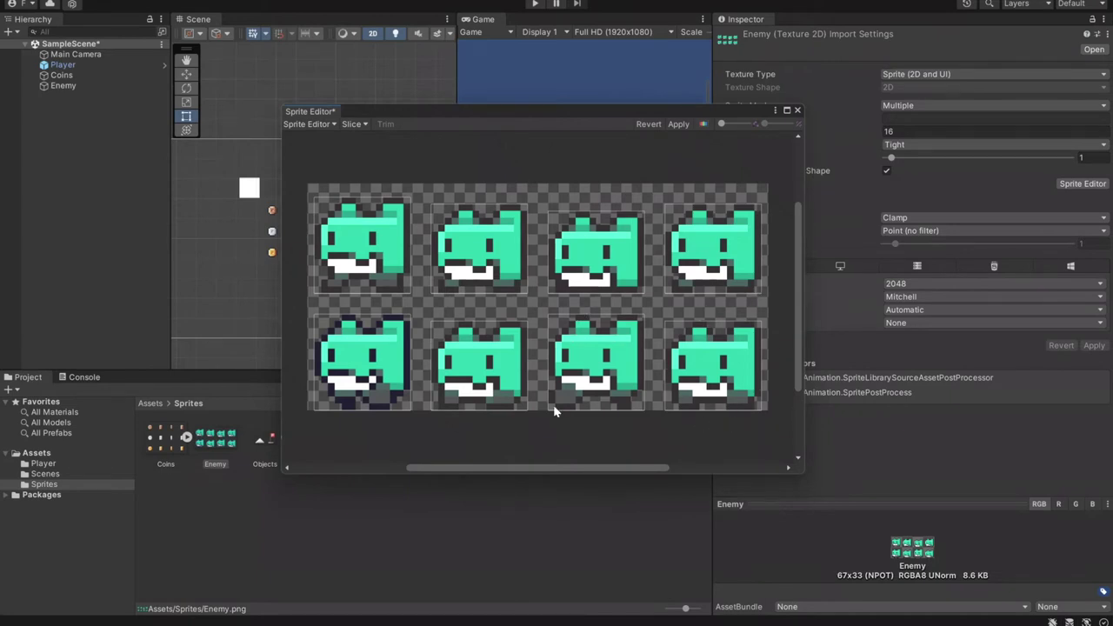
# - Inspect the slice rectangles of the individual Enemy frames, comparing their positions and sizes across both rows
pyautogui.click(458, 372)
pyautogui.click(362, 369)
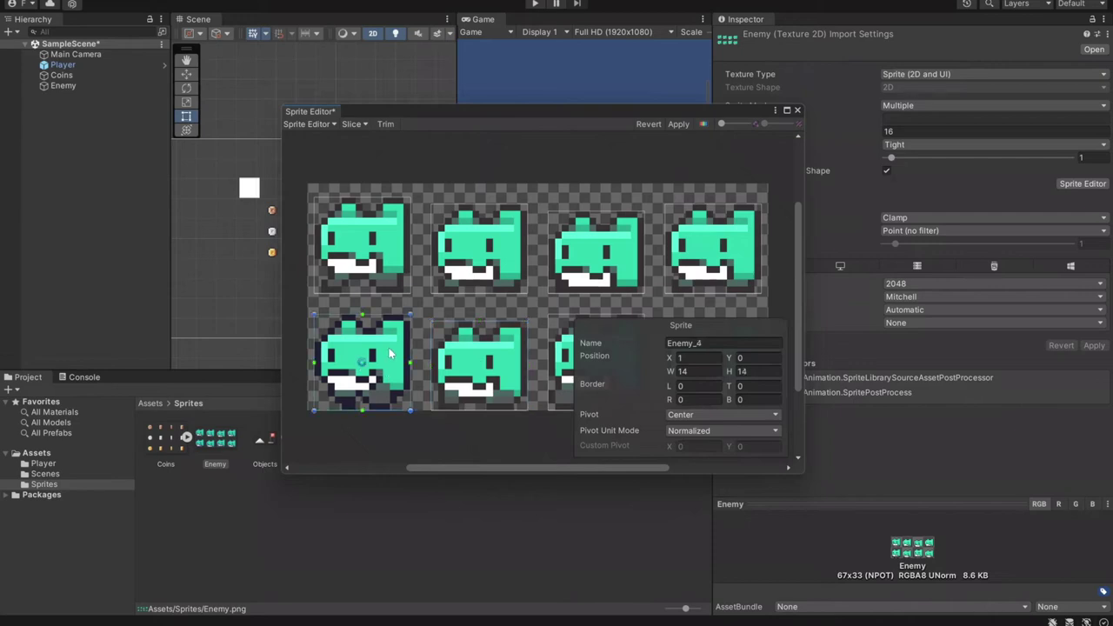
pyautogui.click(481, 369)
pyautogui.click(563, 355)
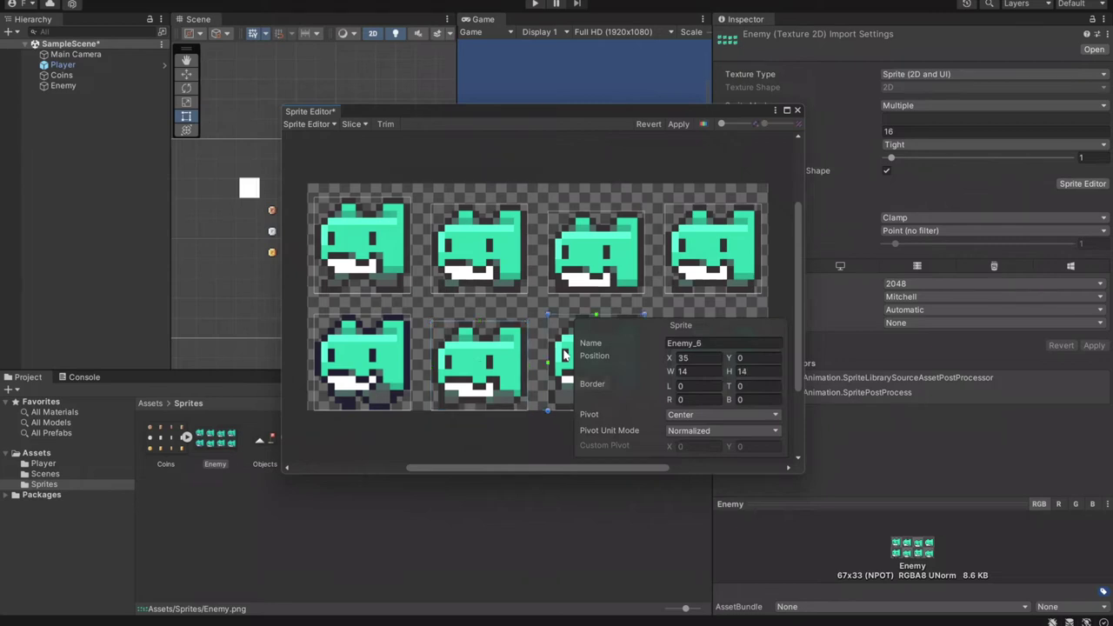
pyautogui.click(578, 282)
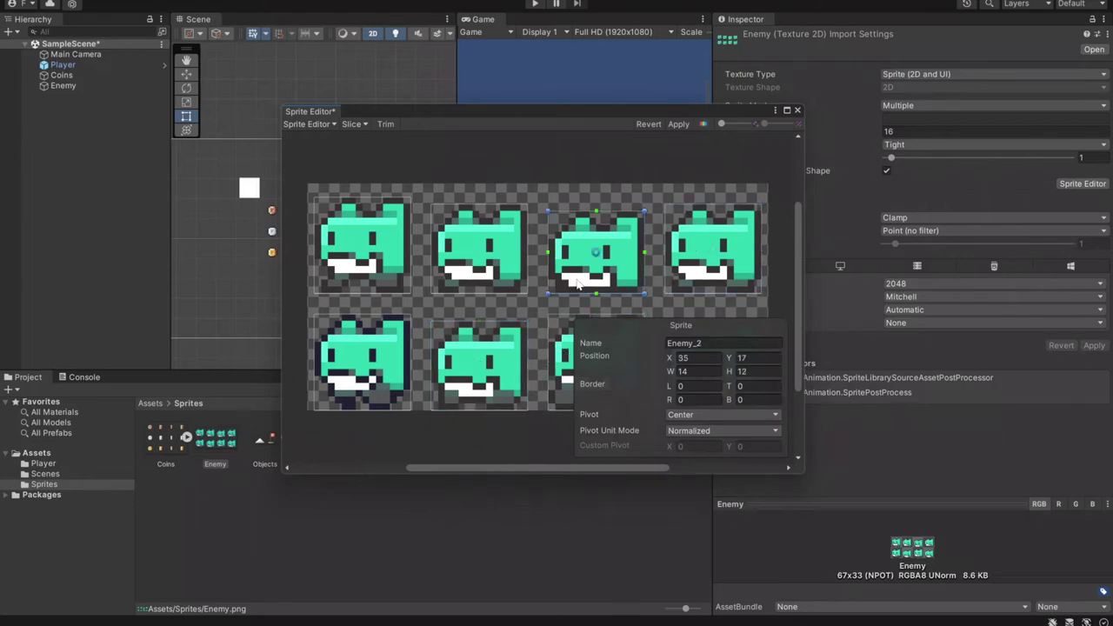
pyautogui.click(479, 278)
pyautogui.click(366, 276)
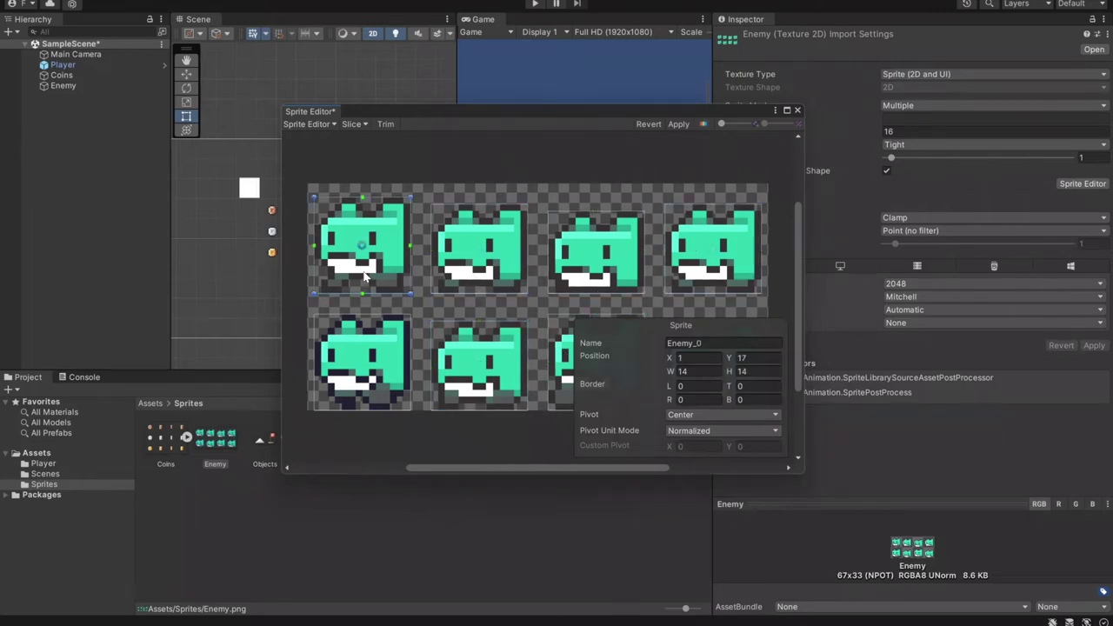
pyautogui.click(386, 369)
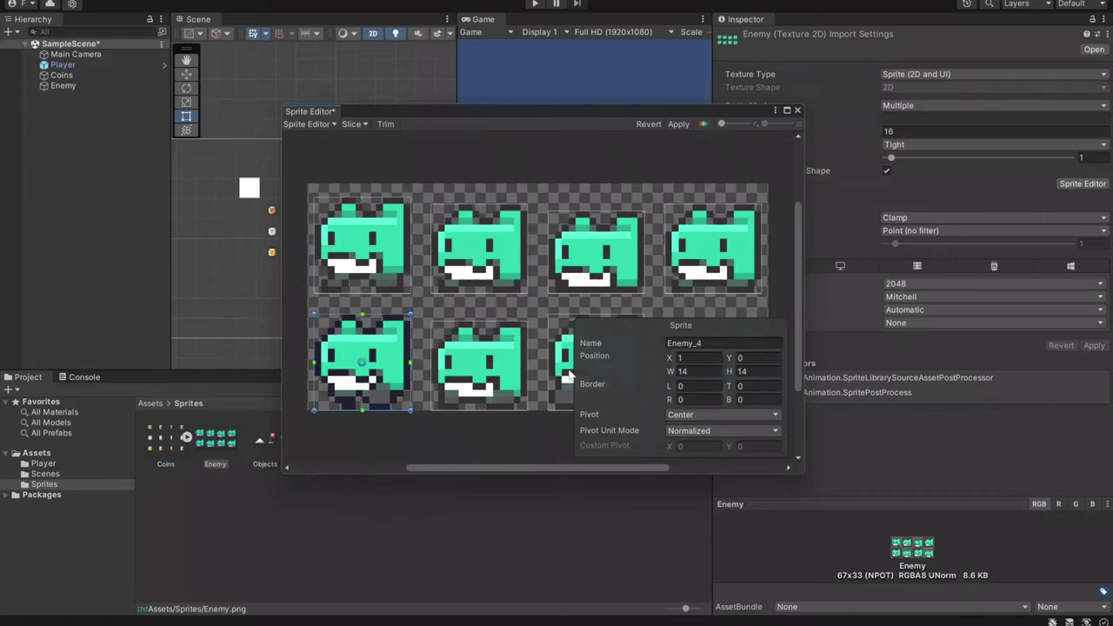
pyautogui.click(514, 394)
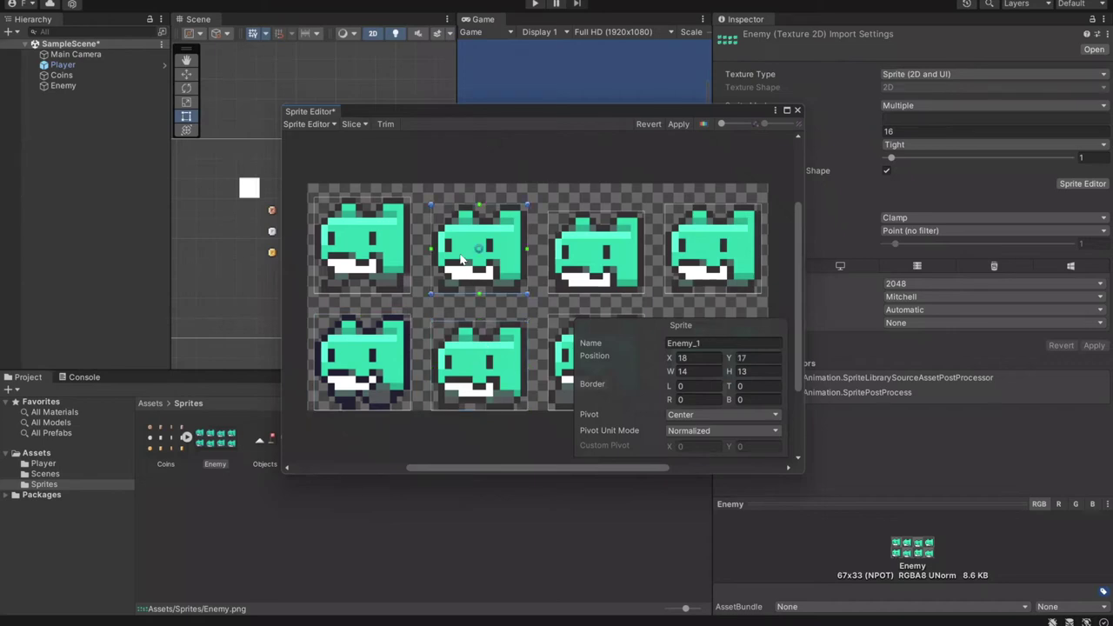
pyautogui.click(586, 258)
pyautogui.click(730, 254)
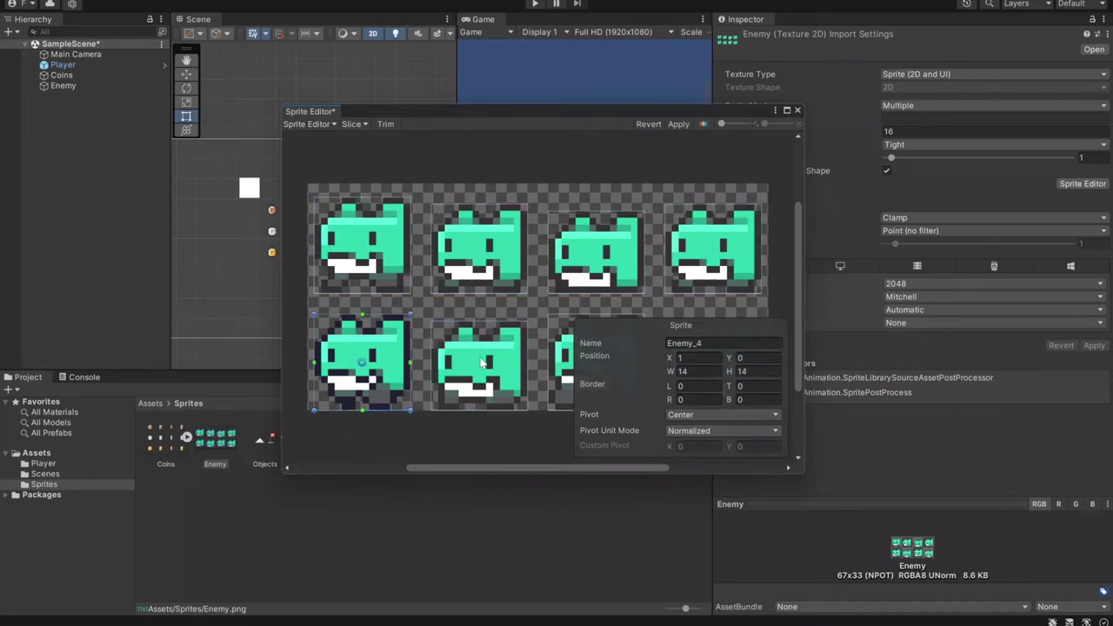
pyautogui.click(555, 367)
pyautogui.click(562, 226)
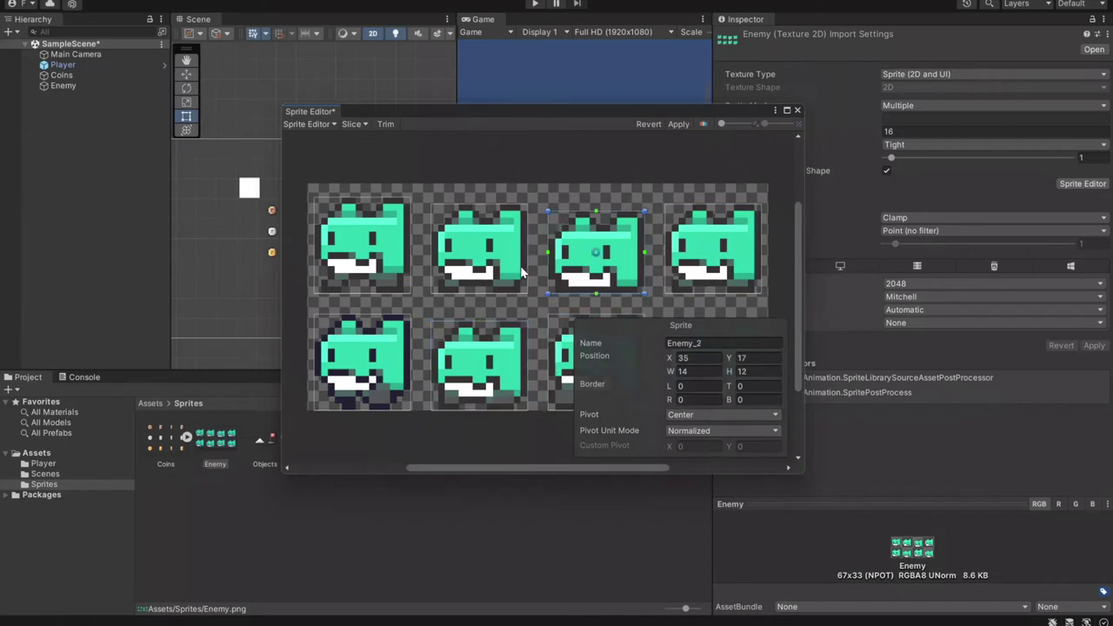
pyautogui.click(522, 303)
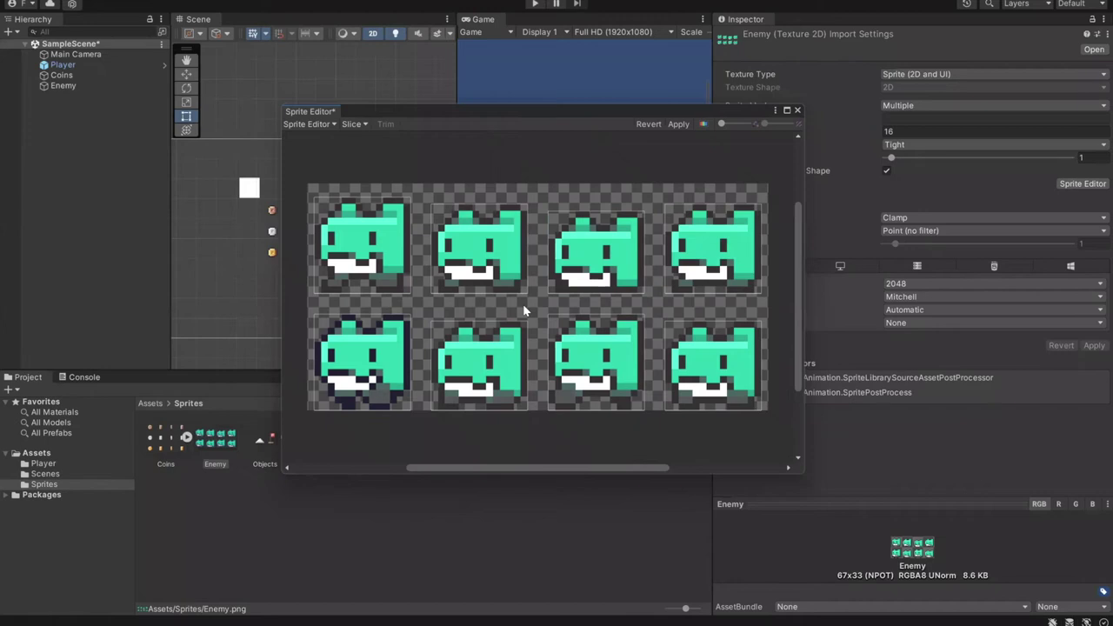
# - Shift the pivots of Enemy_3 and Enemy_2 slightly off-centre, placing Enemy_2's at about X 0.51, Y 0.44, and clear the selection
pyautogui.click(734, 257)
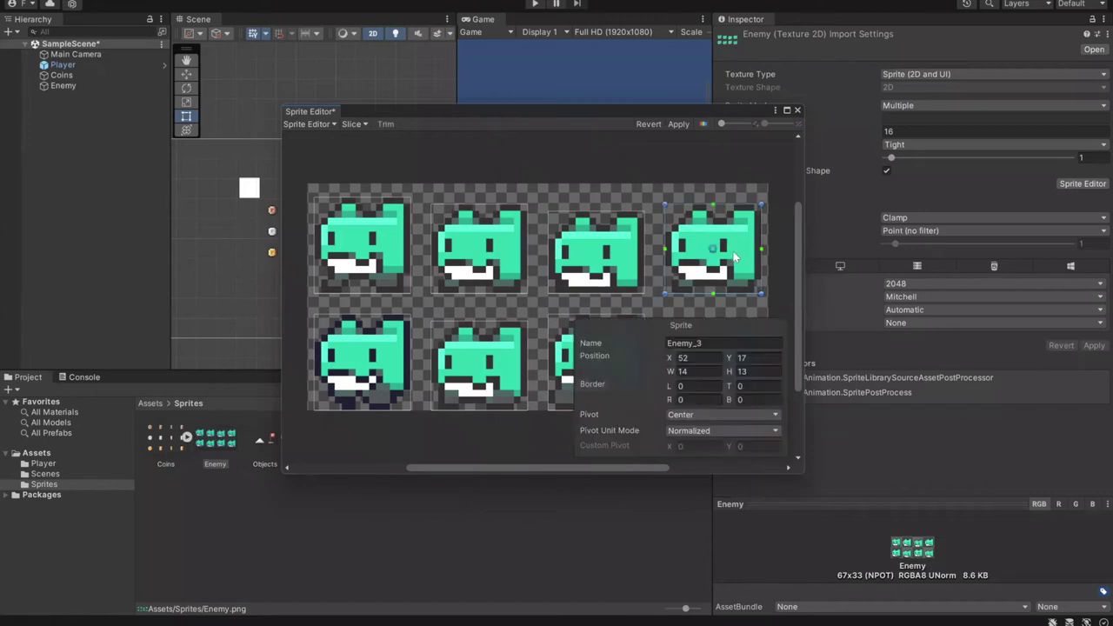
pyautogui.moveTo(712, 252)
pyautogui.mouseDown()
pyautogui.moveTo(698, 247)
pyautogui.moveTo(726, 265)
pyautogui.moveTo(711, 267)
pyautogui.moveTo(710, 251)
pyautogui.mouseUp()
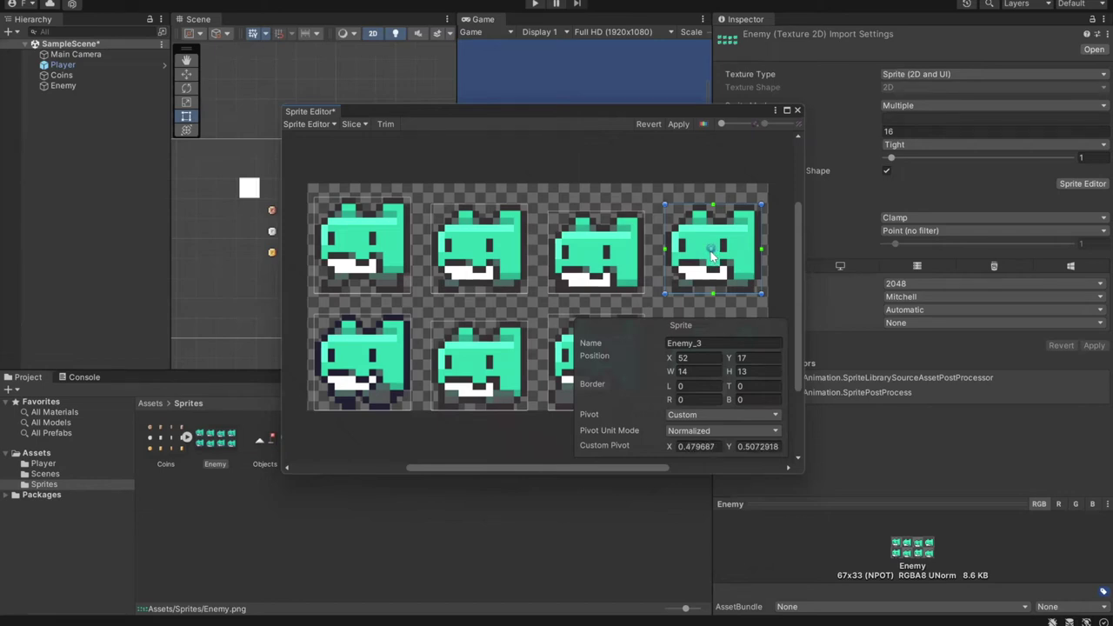
pyautogui.moveTo(711, 252); pyautogui.dragTo(710, 256)
pyautogui.click(583, 253)
pyautogui.moveTo(584, 253); pyautogui.dragTo(596, 262)
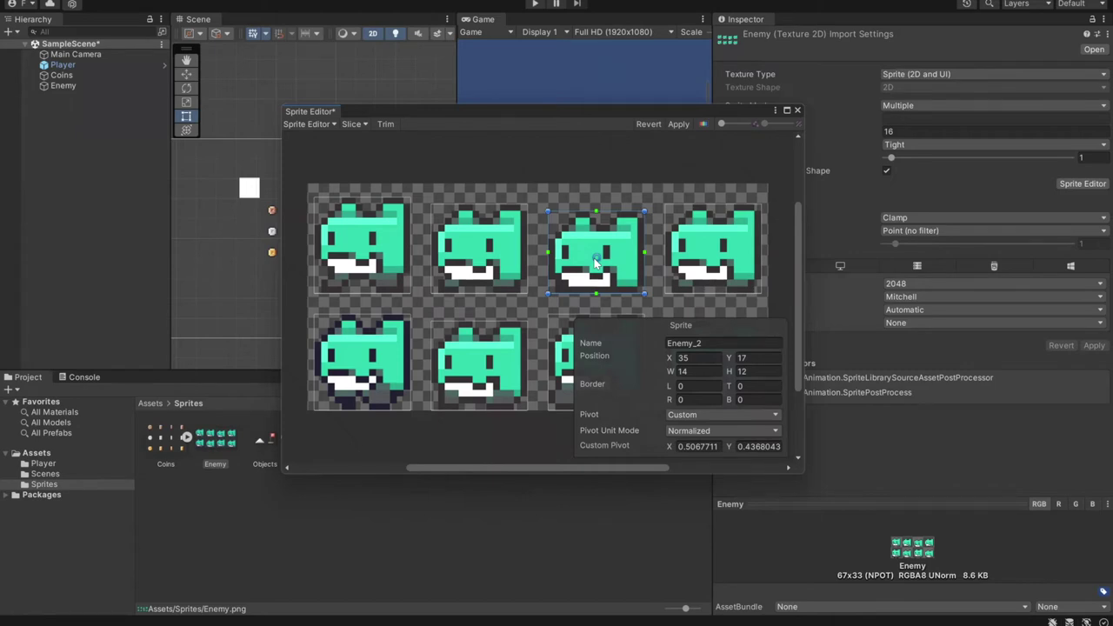
pyautogui.click(549, 303)
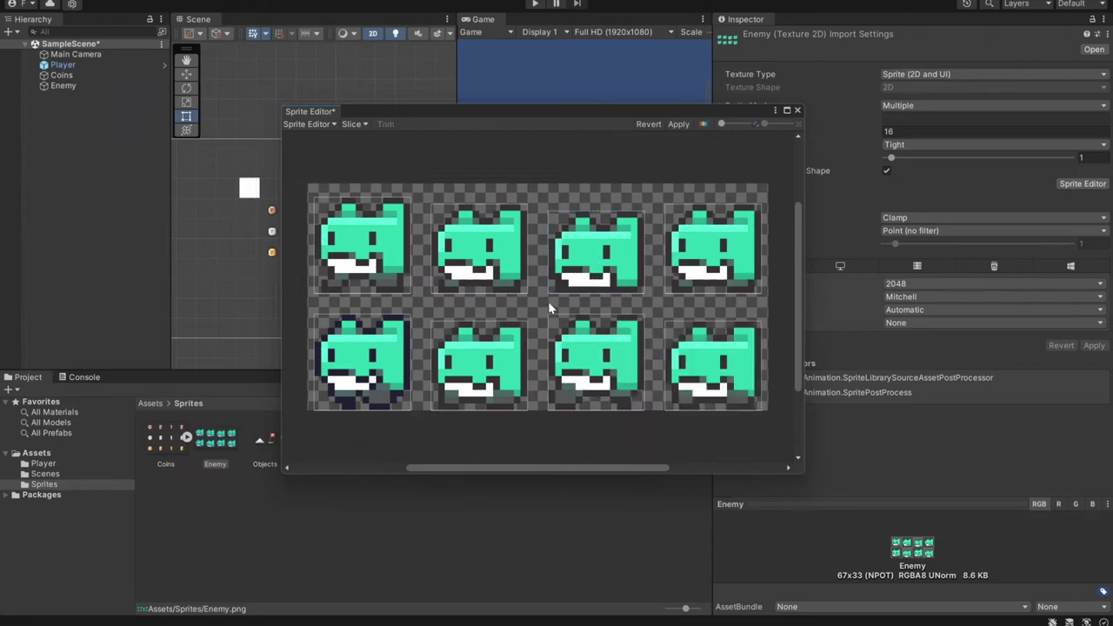
# - Slice the Enemy sheet with Grid By Cell Count using 4 columns and 2 rows, keeping zero offset and padding
pyautogui.click(350, 124)
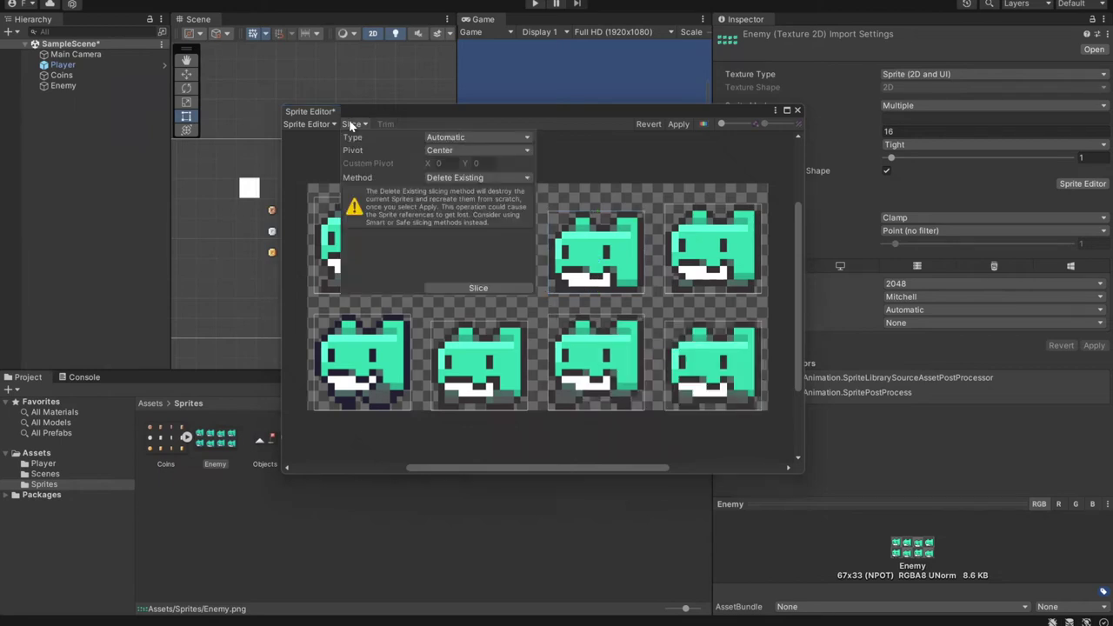
pyautogui.click(485, 137)
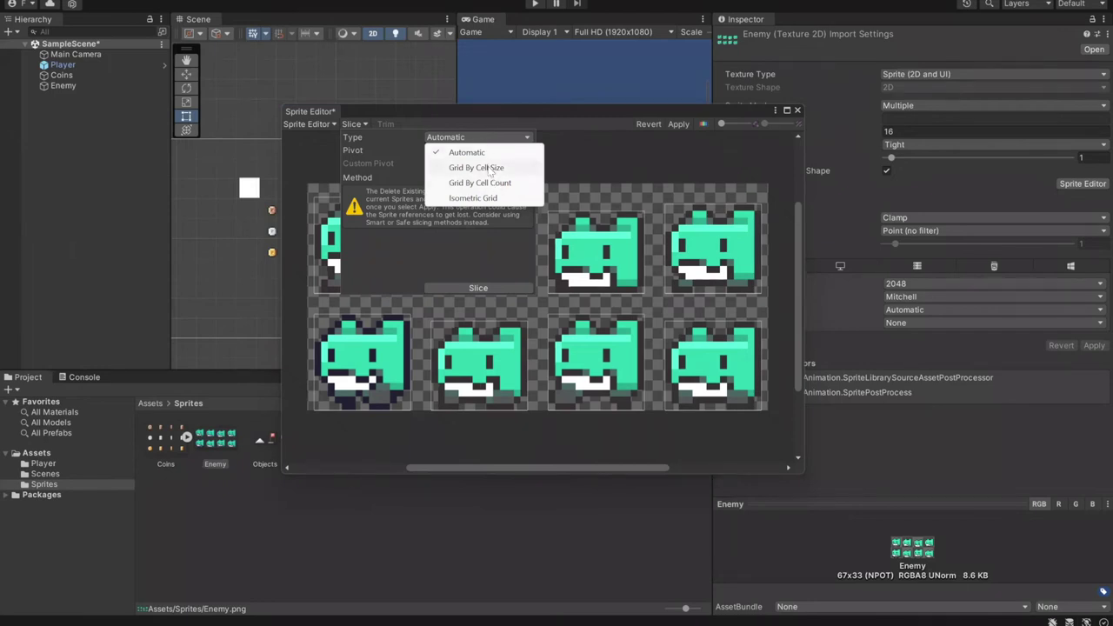
pyautogui.click(494, 184)
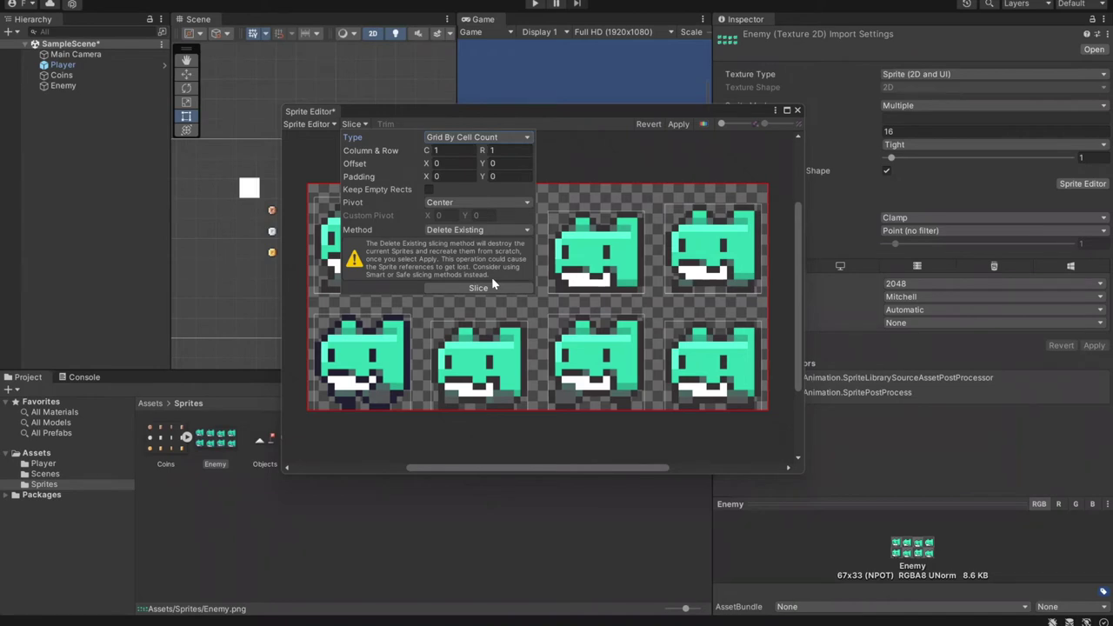
pyautogui.click(571, 199)
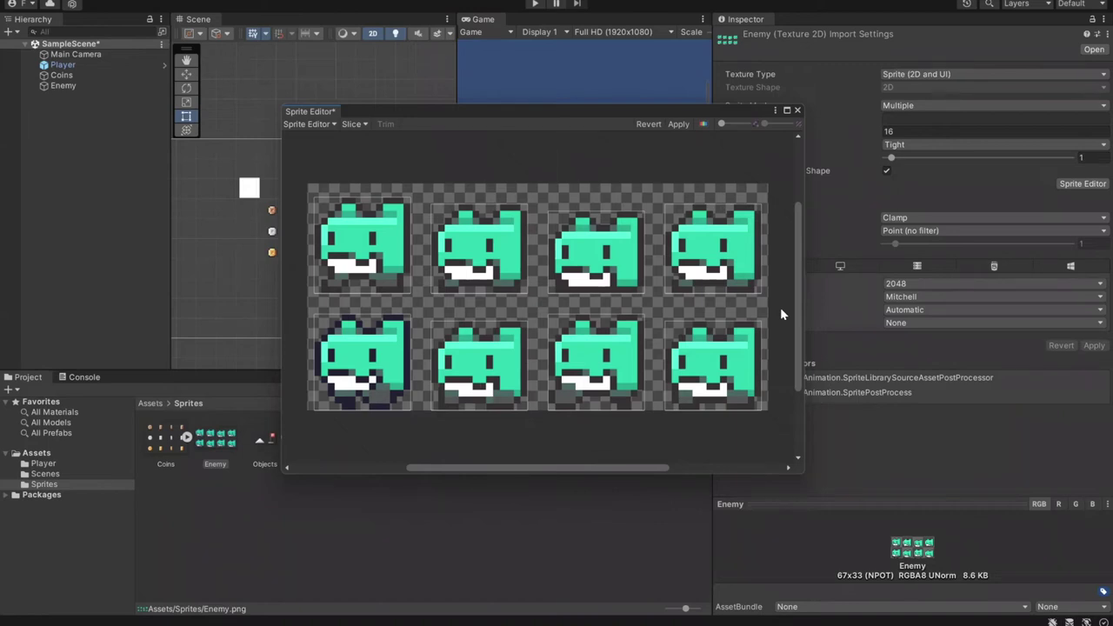
pyautogui.click(352, 123)
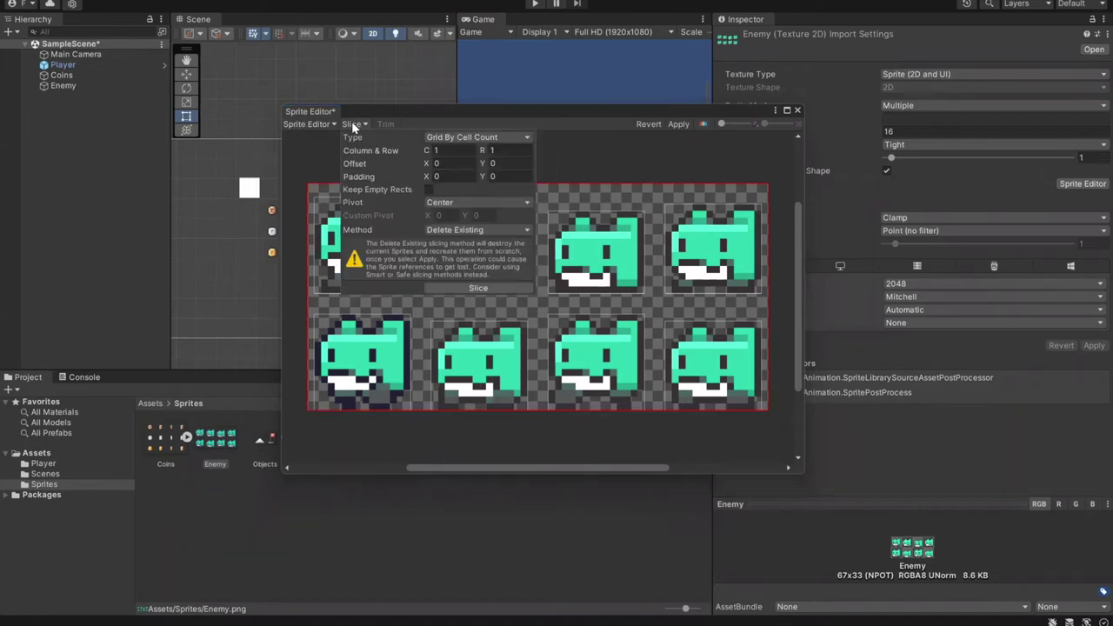
pyautogui.doubleClick(461, 150)
pyautogui.write('4')
pyautogui.doubleClick(507, 149)
pyautogui.write('2')
pyautogui.click(492, 285)
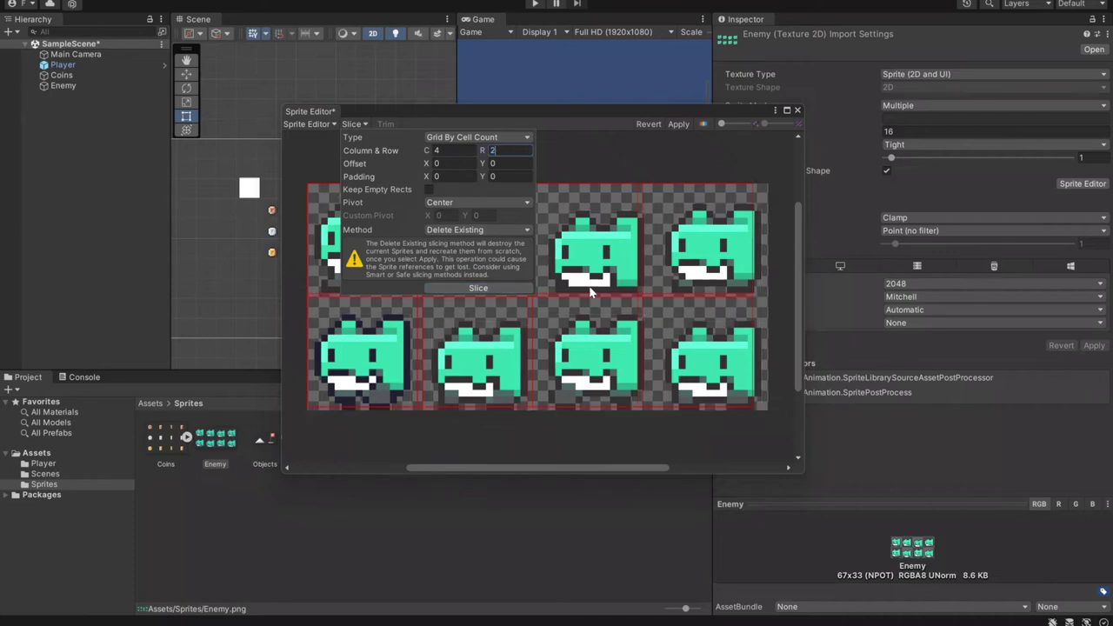
# - Select the first Enemy frame's slice and switch the sheet's slicing type to Grid By Cell Size, with 16 x 16 pixel cells
pyautogui.click(636, 157)
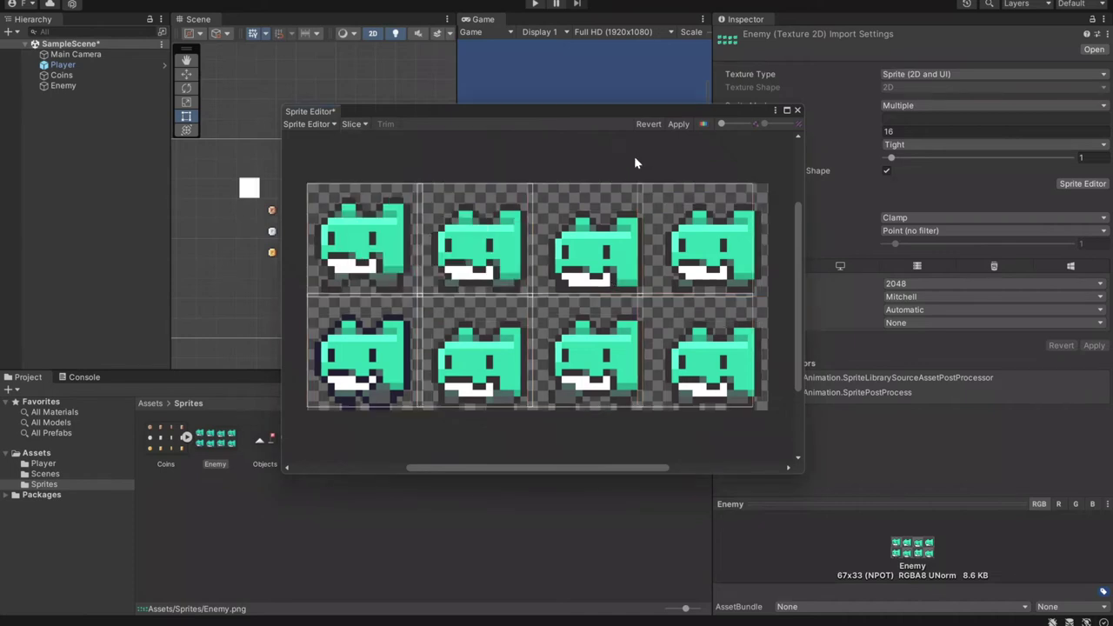
pyautogui.click(418, 247)
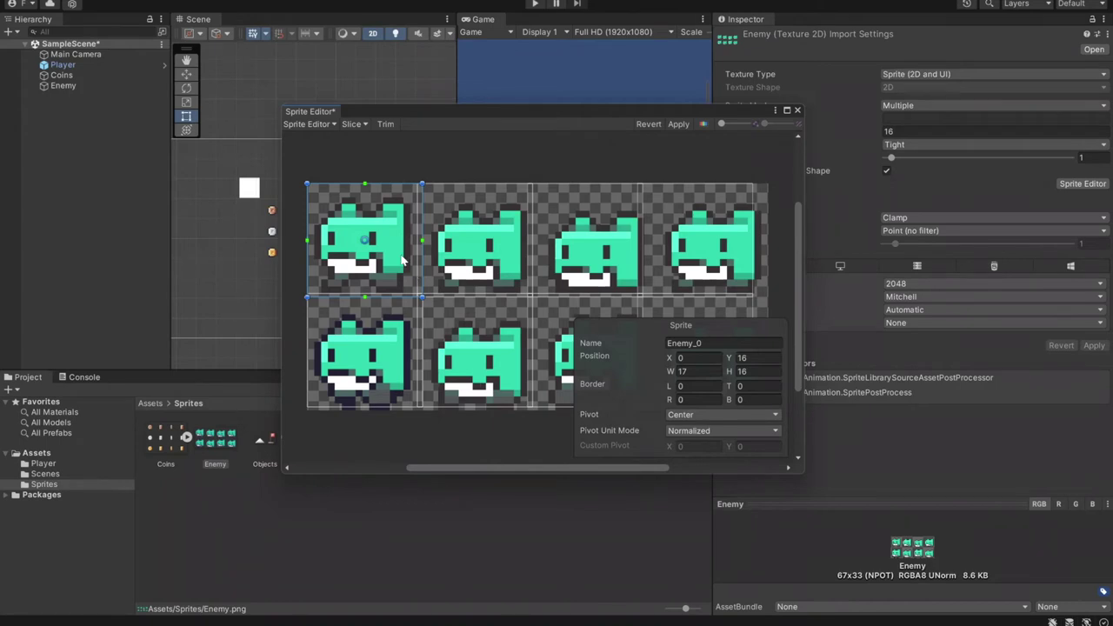
pyautogui.click(352, 125)
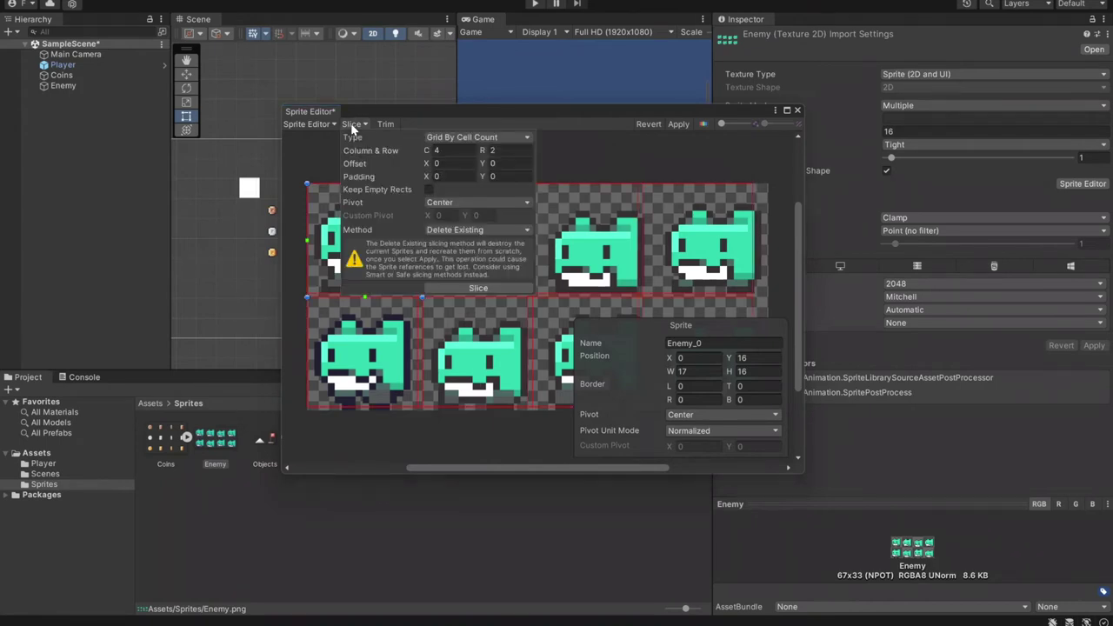
pyautogui.click(451, 137)
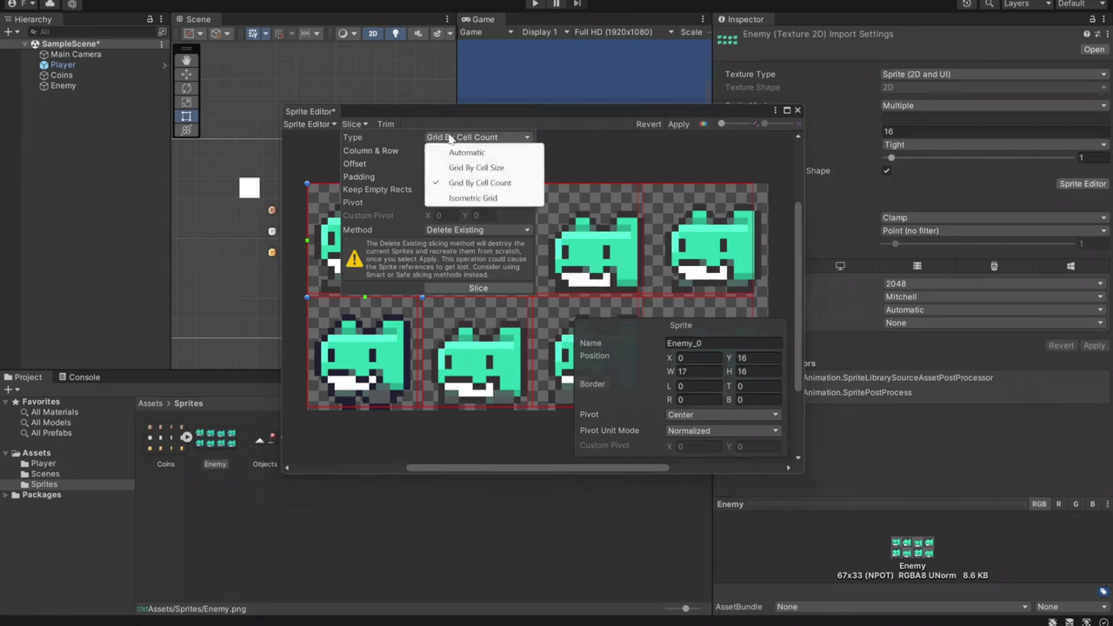
pyautogui.click(484, 167)
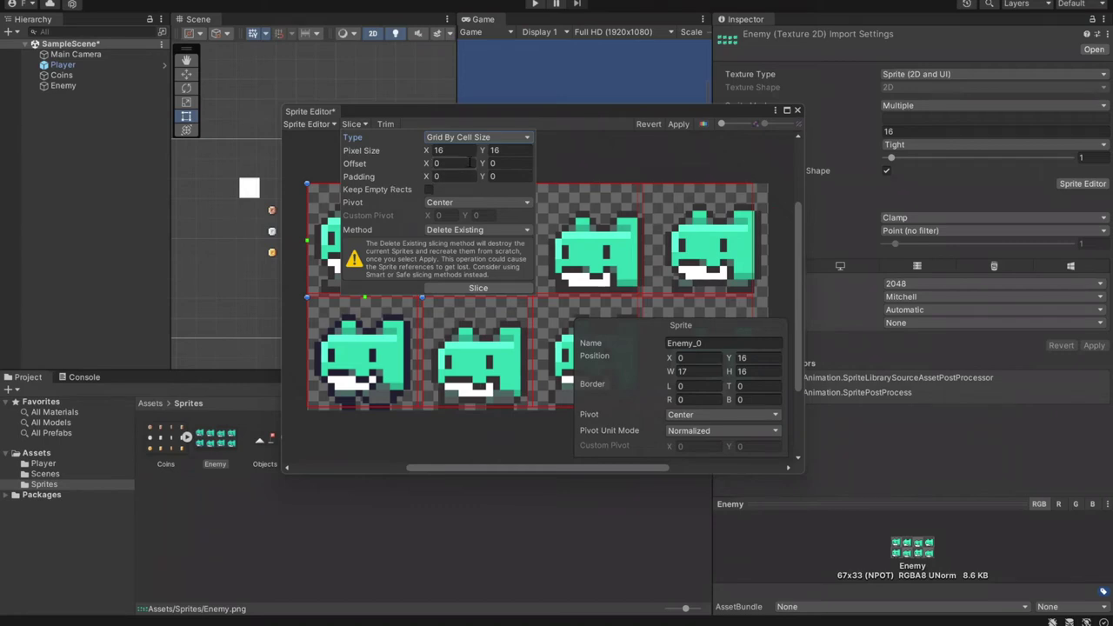
# - Set the slicing grid's padding to X 1 and Y 1 for the Enemy sheet's 16 x 16 pixel cells
pyautogui.click(520, 112)
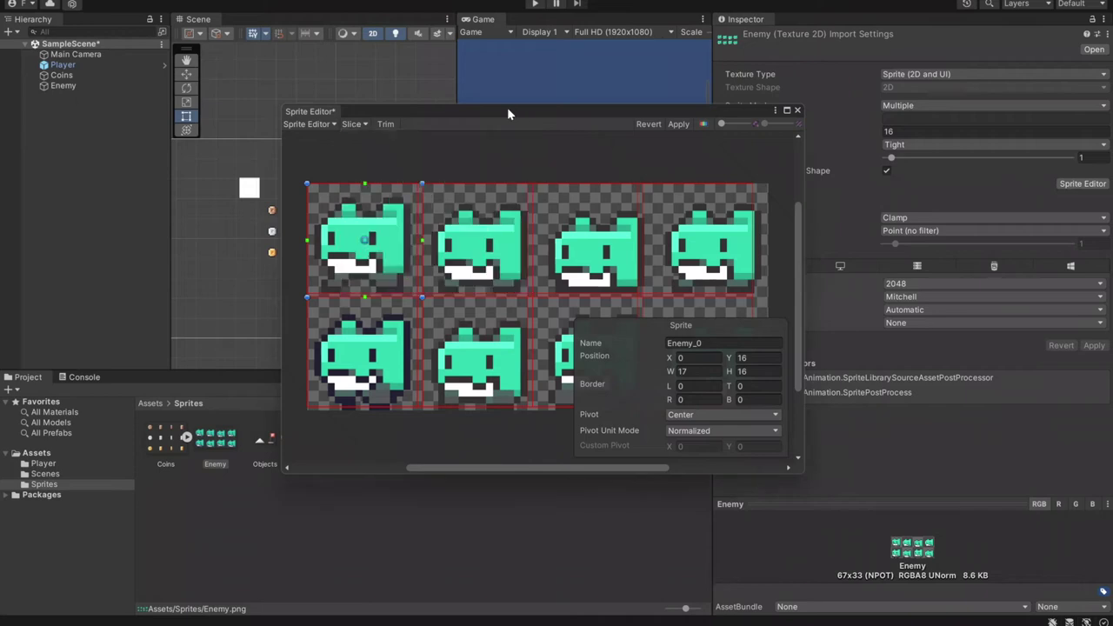
pyautogui.moveTo(507, 107); pyautogui.dragTo(350, 89)
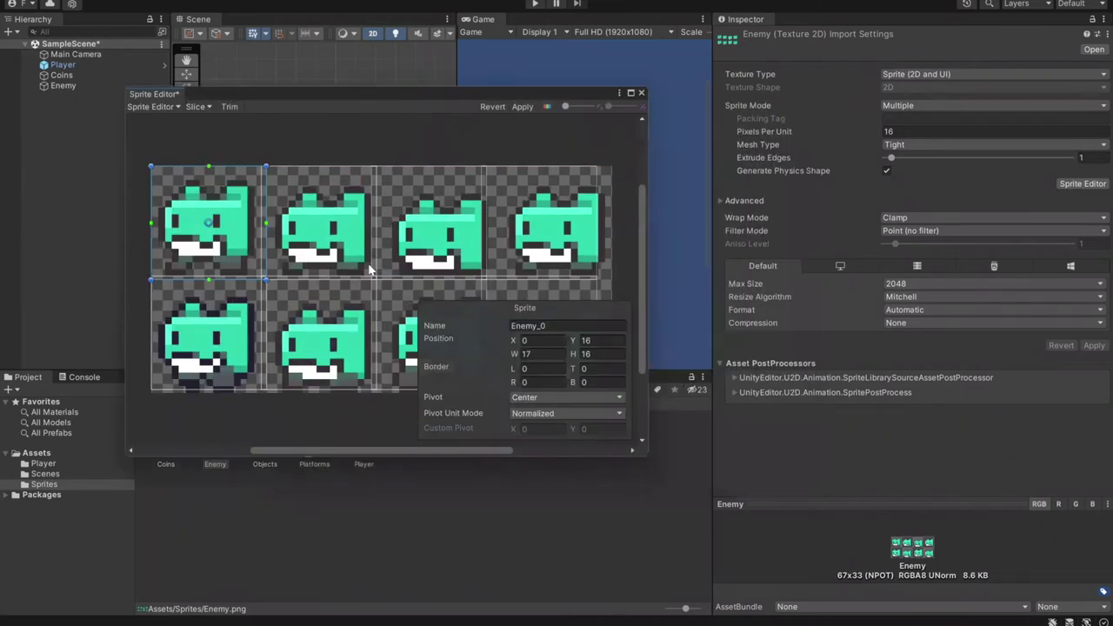
pyautogui.click(203, 105)
pyautogui.click(307, 132)
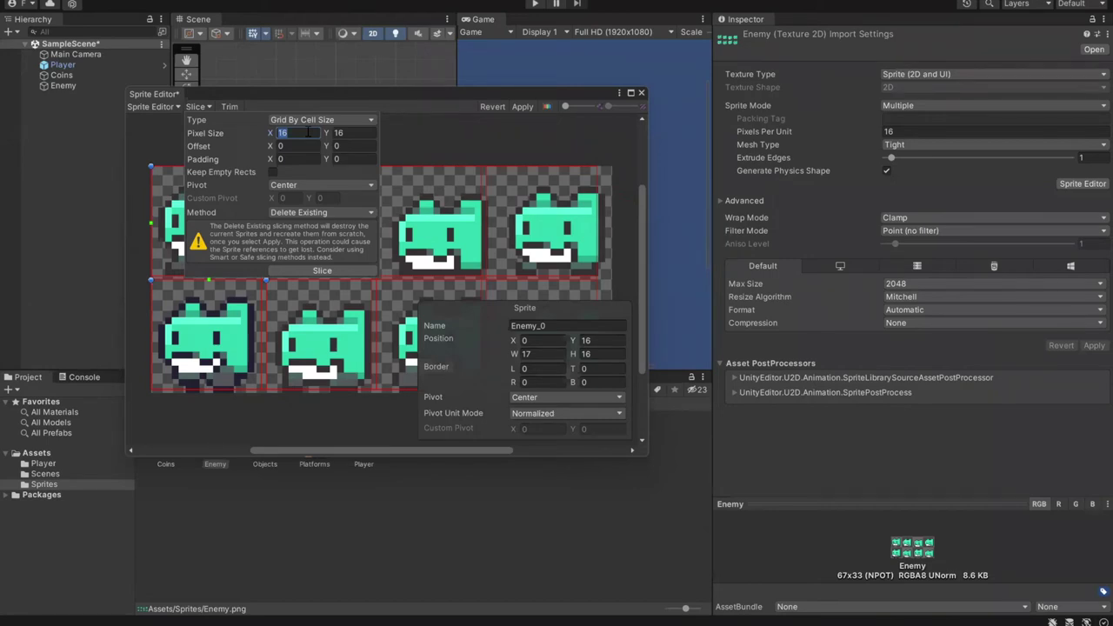
pyautogui.click(300, 159)
pyautogui.write('1')
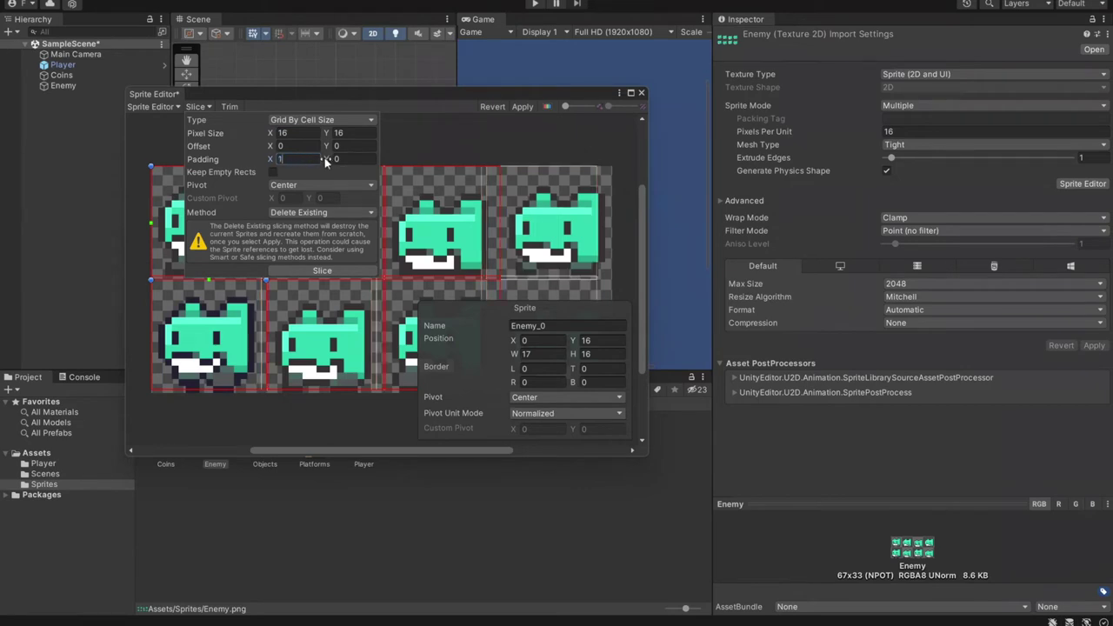
pyautogui.click(336, 159)
pyautogui.write('1')
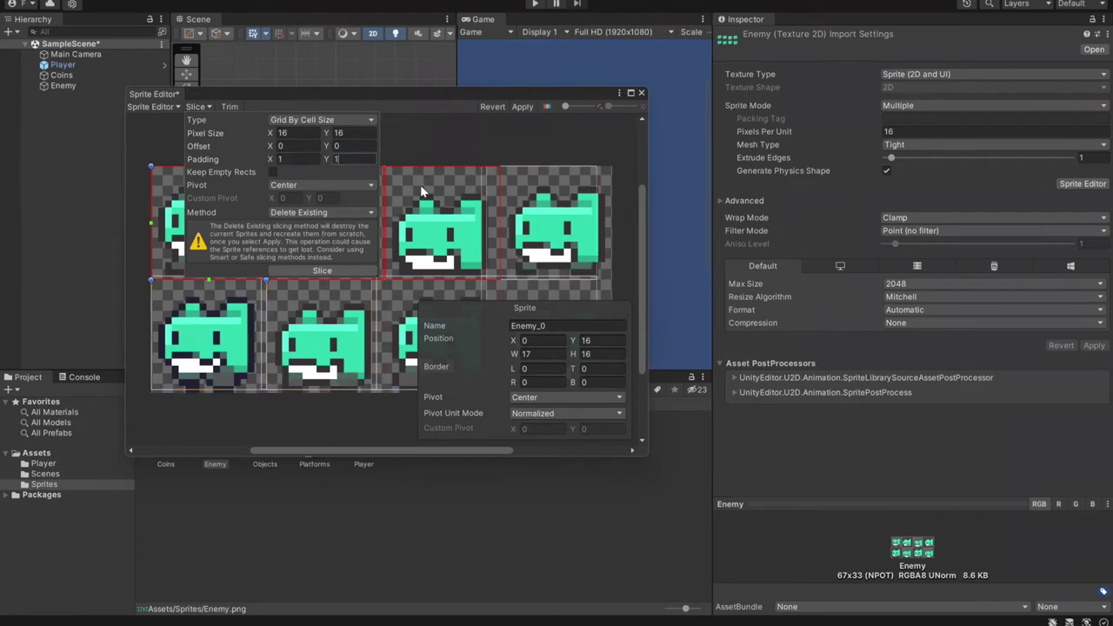
pyautogui.press('BackSpace')
pyautogui.click(293, 158)
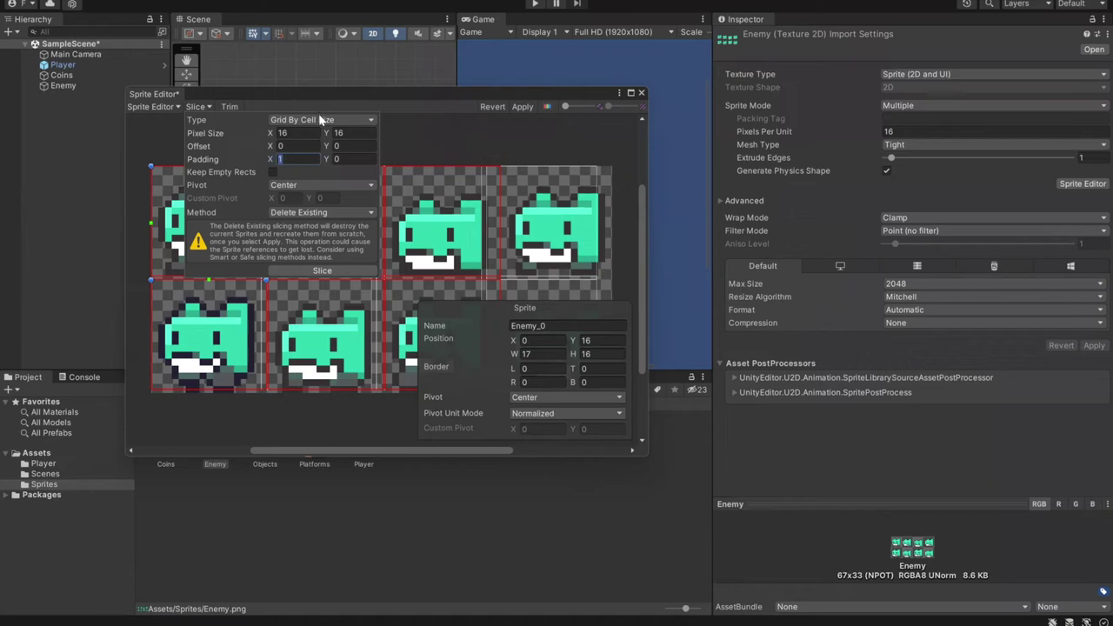
pyautogui.click(360, 159)
pyautogui.write('1')
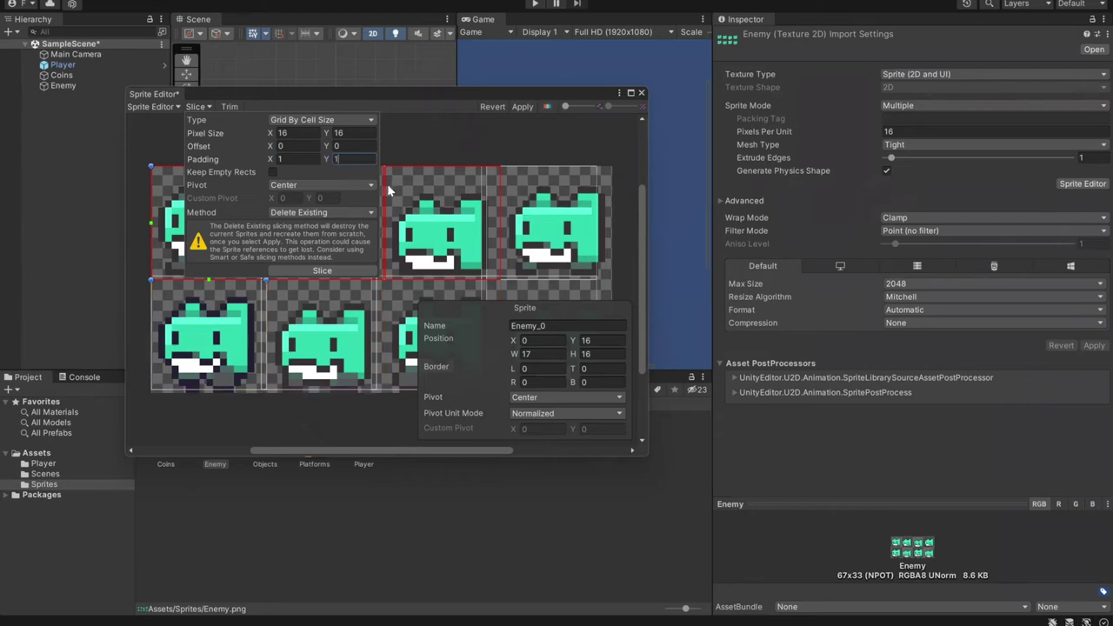
# - Preview the Automatic and Grid By Cell Count slicing types on the Enemy sheet and return to Grid By Cell Size
pyautogui.click(324, 121)
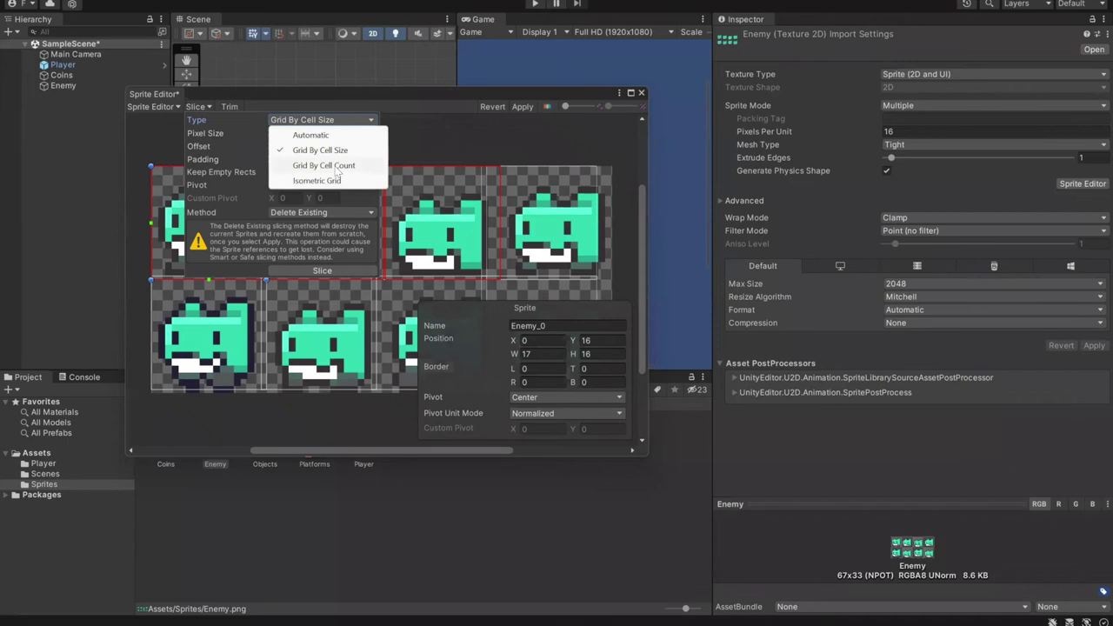
pyautogui.click(318, 136)
pyautogui.click(316, 127)
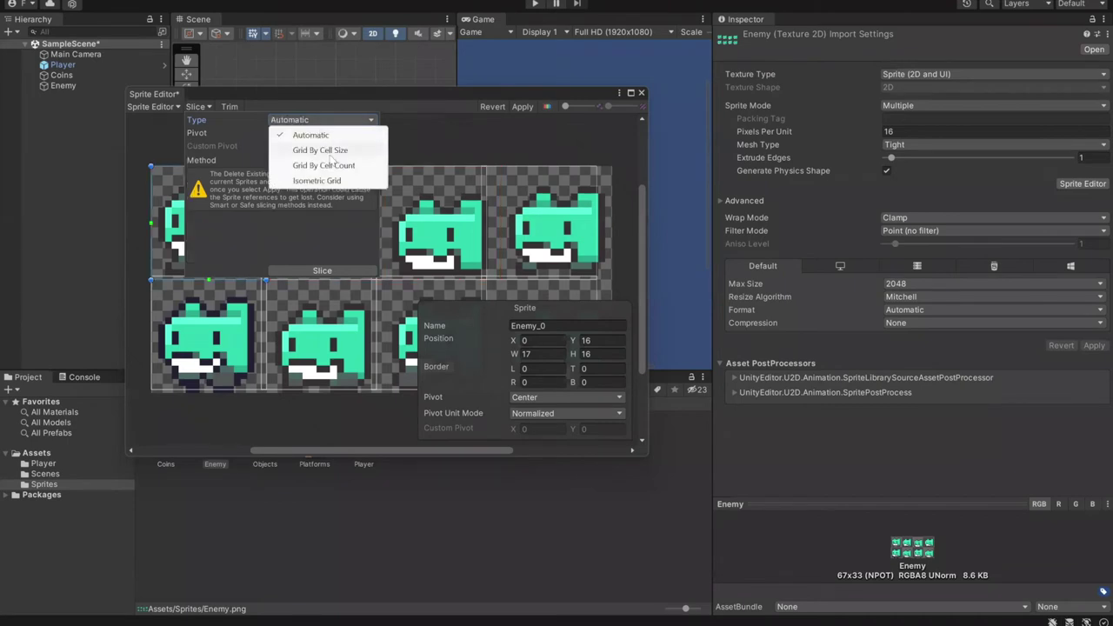
pyautogui.click(320, 150)
pyautogui.click(316, 122)
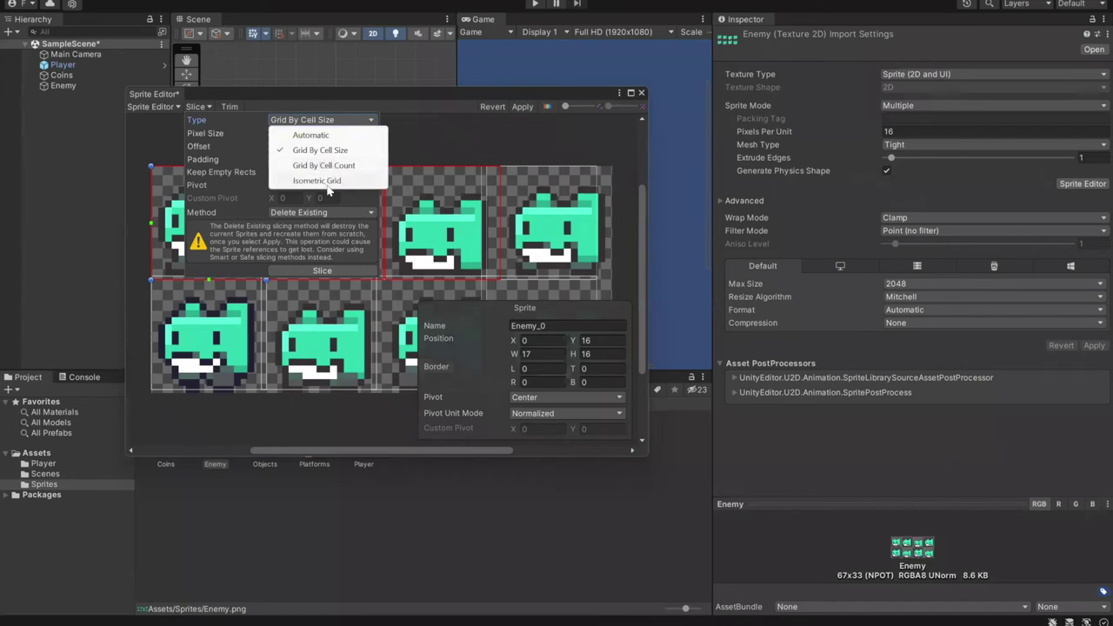
pyautogui.click(318, 167)
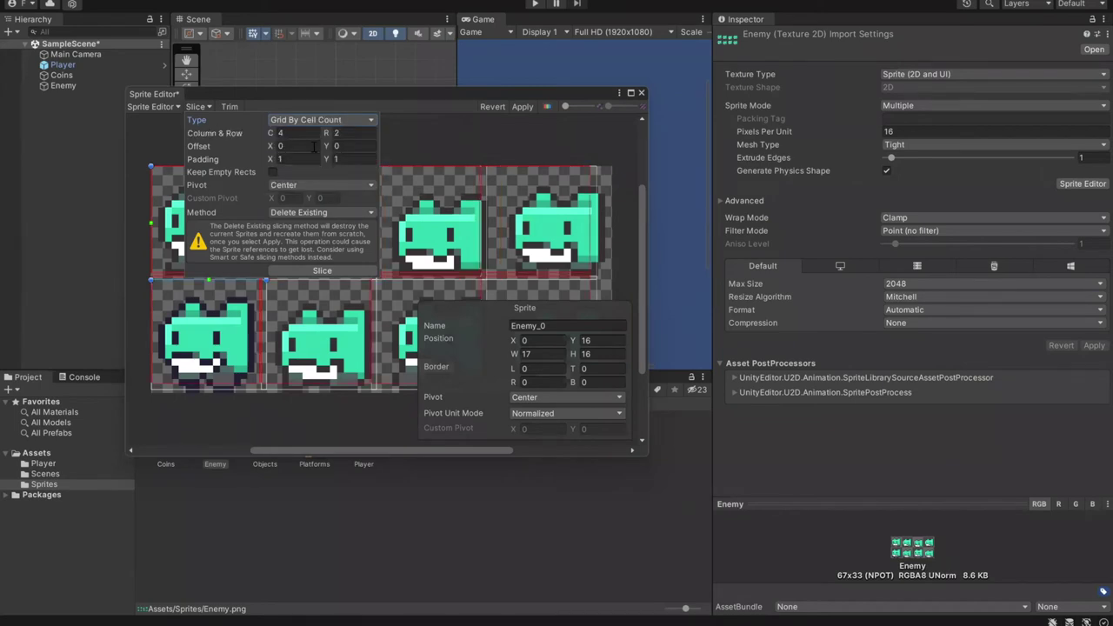
pyautogui.click(304, 121)
pyautogui.click(319, 152)
# - Slice the Enemy sheet by 16 x 16 pixel cells with 1-pixel padding, Center pivot and the Delete Existing method
pyautogui.click(299, 133)
pyautogui.click(300, 159)
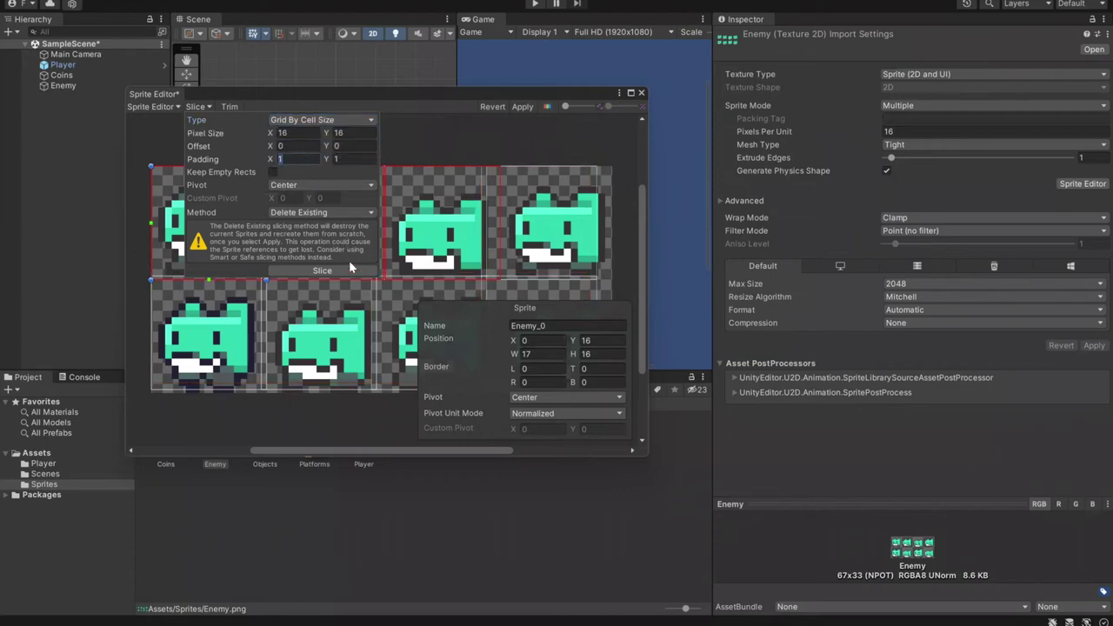
pyautogui.click(349, 268)
pyautogui.click(542, 144)
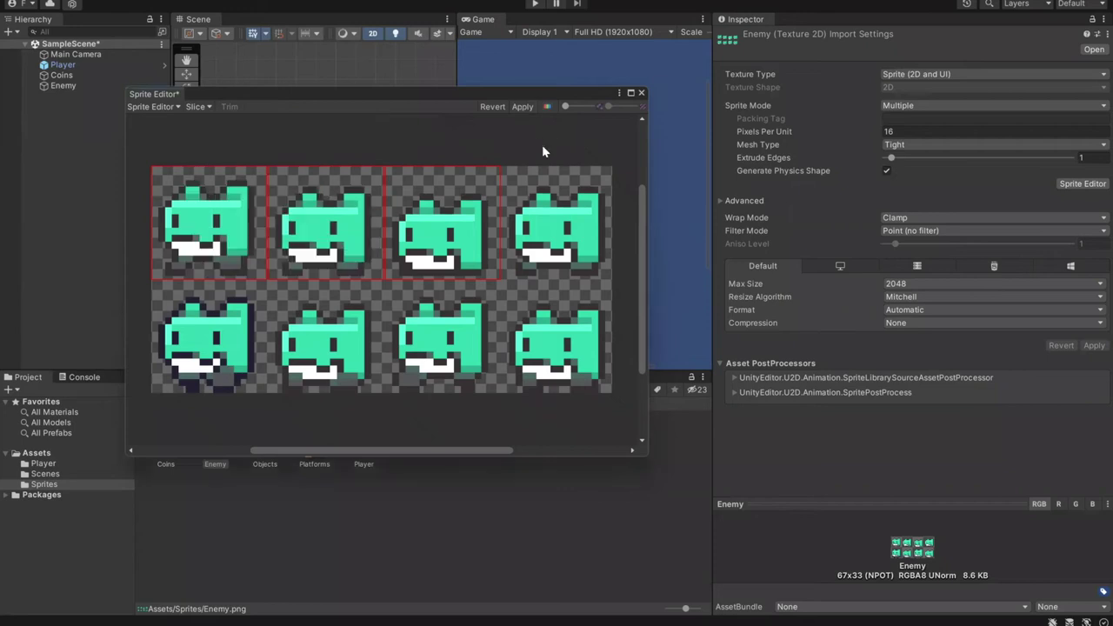
# - Inspect the position and size of the new slices Enemy_2, Enemy_1 and Enemy_0 in the upper row
pyautogui.click(488, 184)
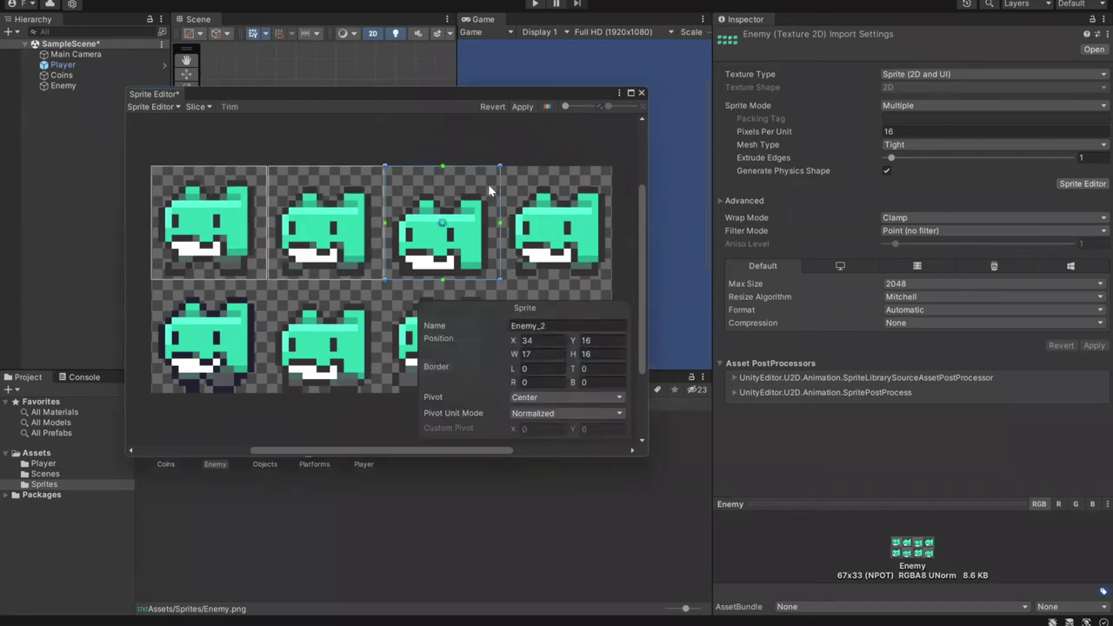
pyautogui.click(351, 206)
pyautogui.click(205, 202)
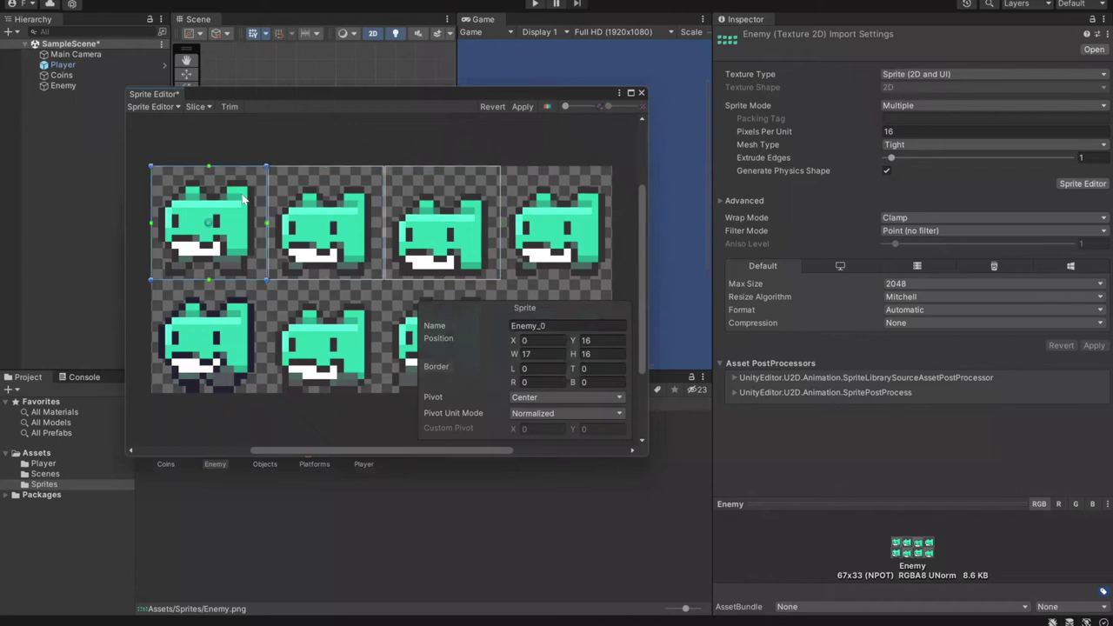
pyautogui.press('Tab')
pyautogui.press('Tab')
pyautogui.press('Tab')
pyautogui.press('Tab')
pyautogui.click(442, 225)
# - Reopen the Enemy sheet's slicing settings and enter 1 again as the grid's Y padding
pyautogui.click(196, 106)
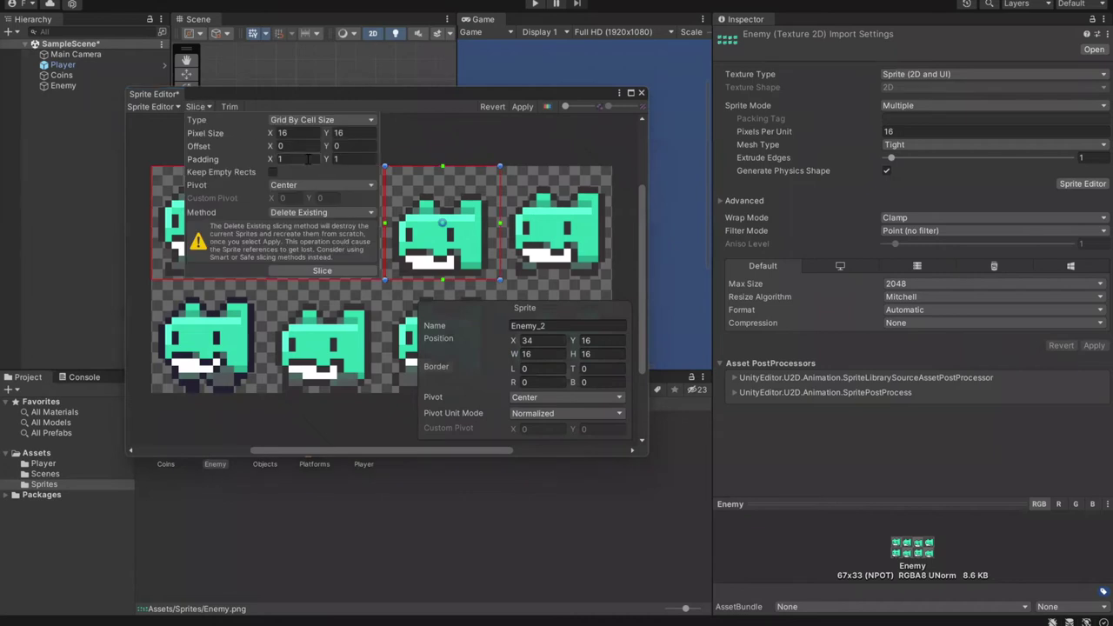
pyautogui.click(343, 159)
pyautogui.write('1')
pyautogui.click(231, 195)
pyautogui.hotkey('shift', 'Tab')
pyautogui.press('Tab')
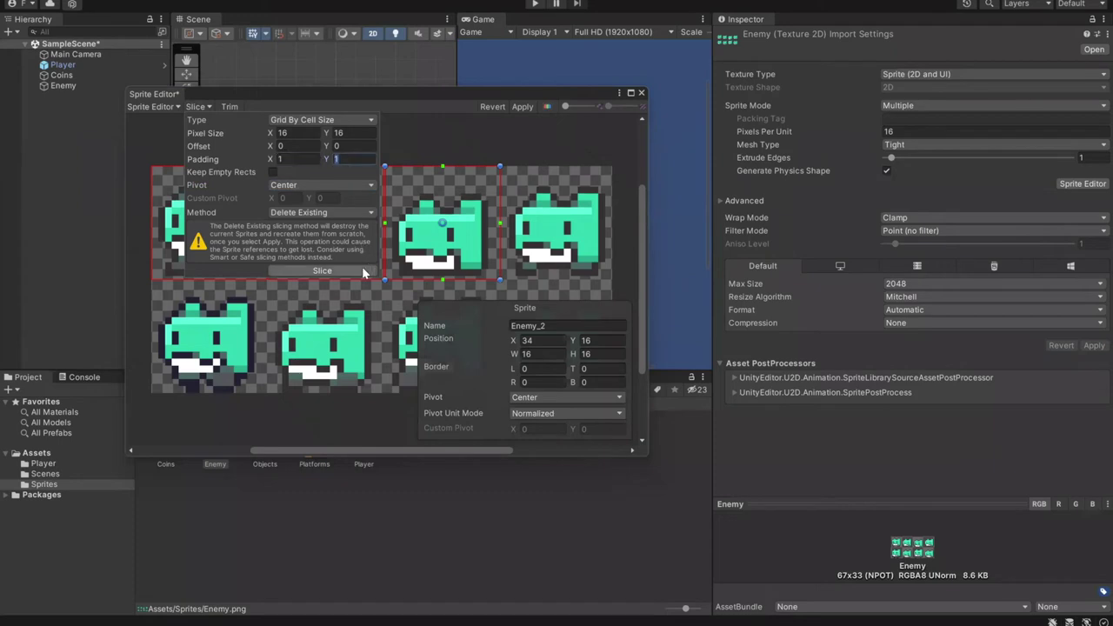
# - Re-slice the Enemy sheet by cell size using the Smart method and select the third upper-row frame to check it
pyautogui.click(327, 211)
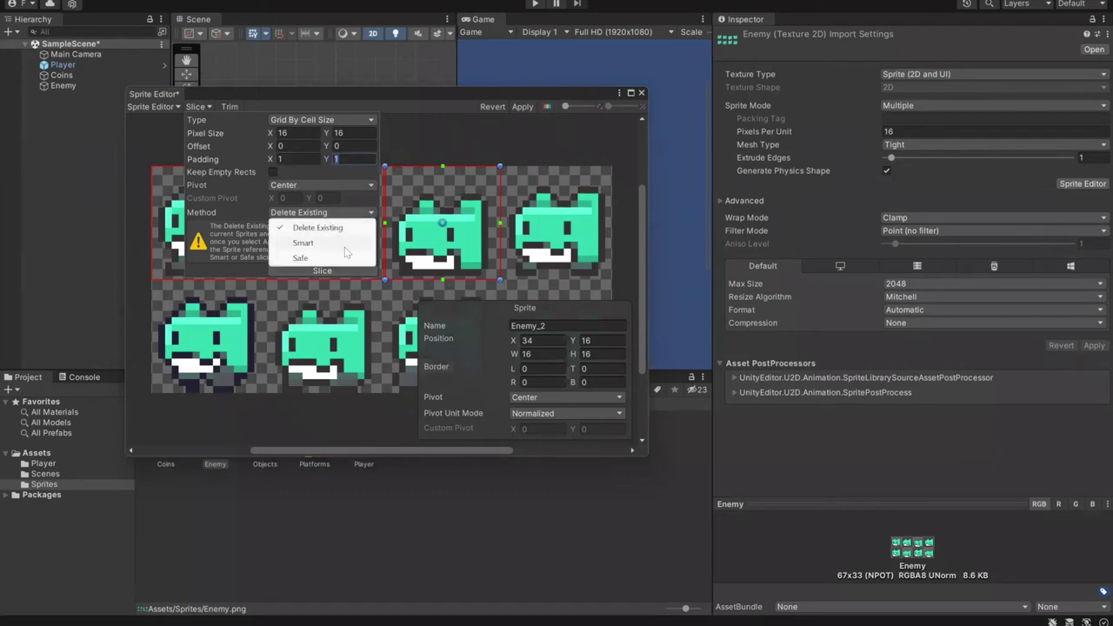
pyautogui.click(335, 241)
pyautogui.click(336, 270)
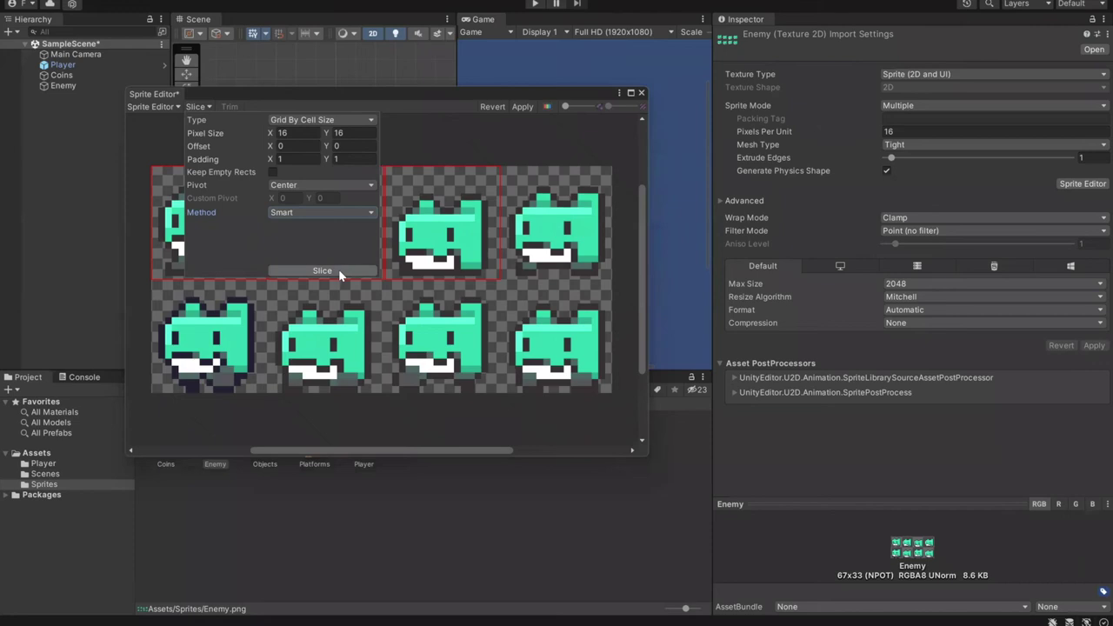
pyautogui.click(310, 211)
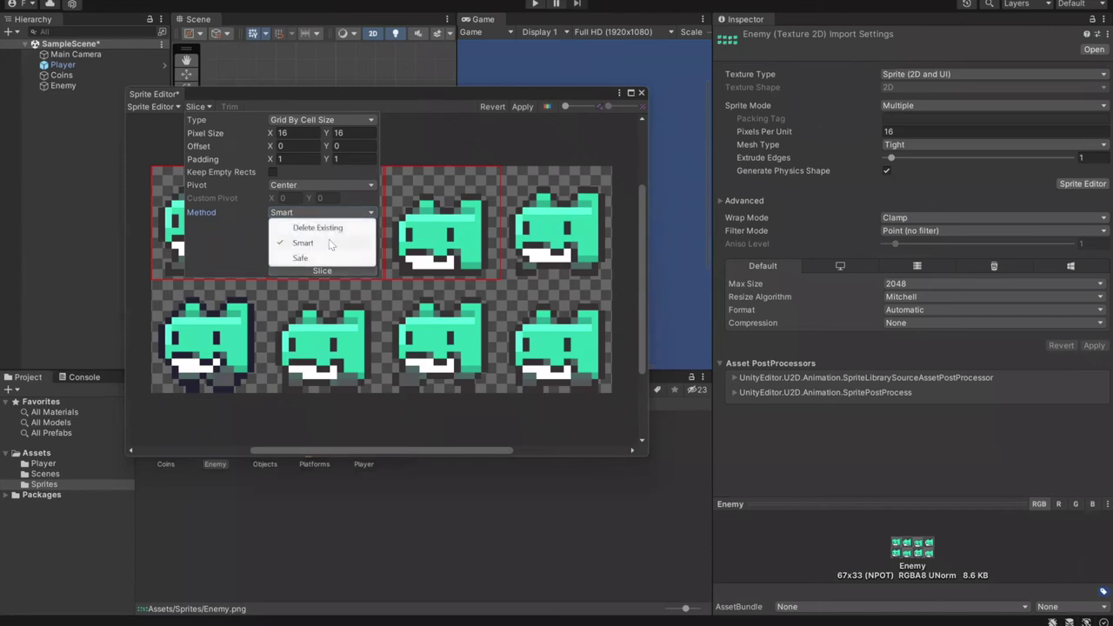
pyautogui.click(331, 245)
pyautogui.click(321, 270)
pyautogui.click(428, 190)
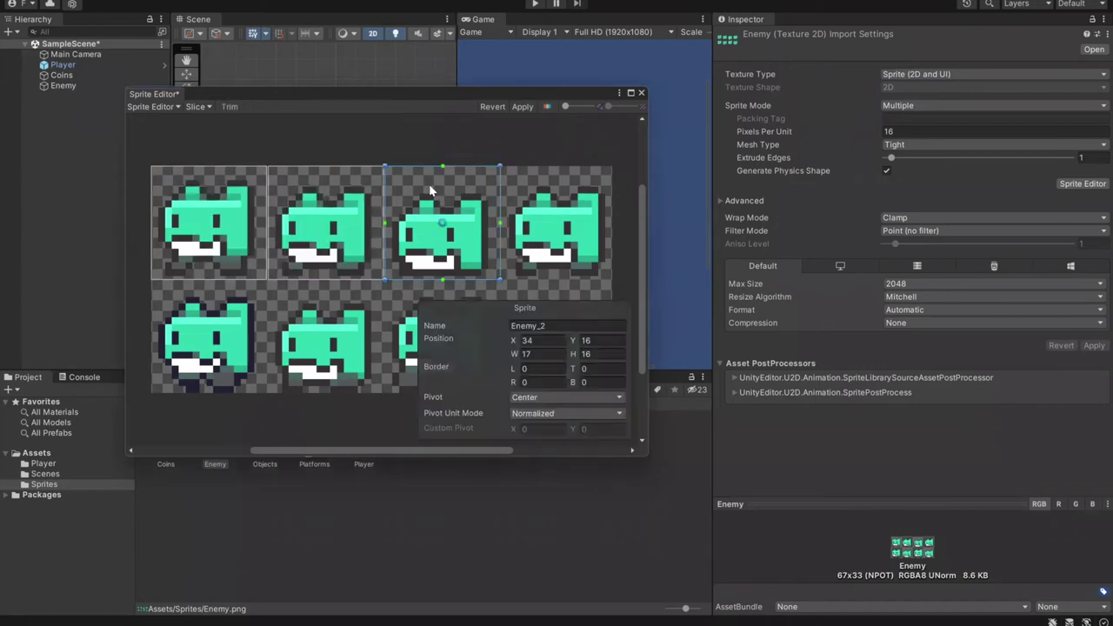
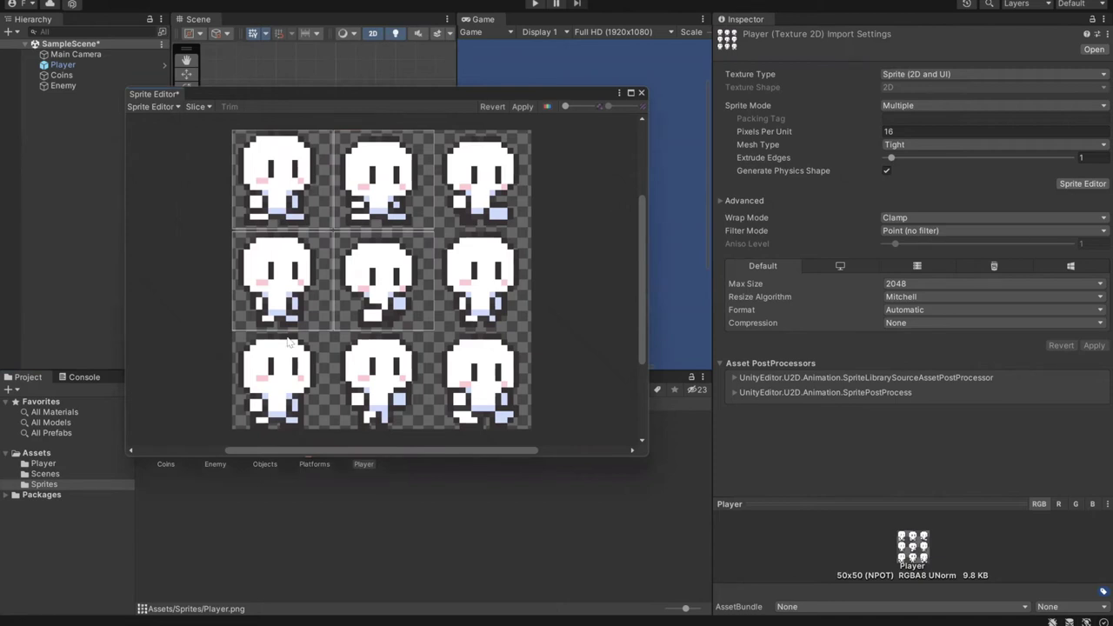
# - Check the Player sheet's slicing settings and load the Coins sheet in the Sprite Editor, dismissing the unapplied import settings prompt
pyautogui.click(196, 106)
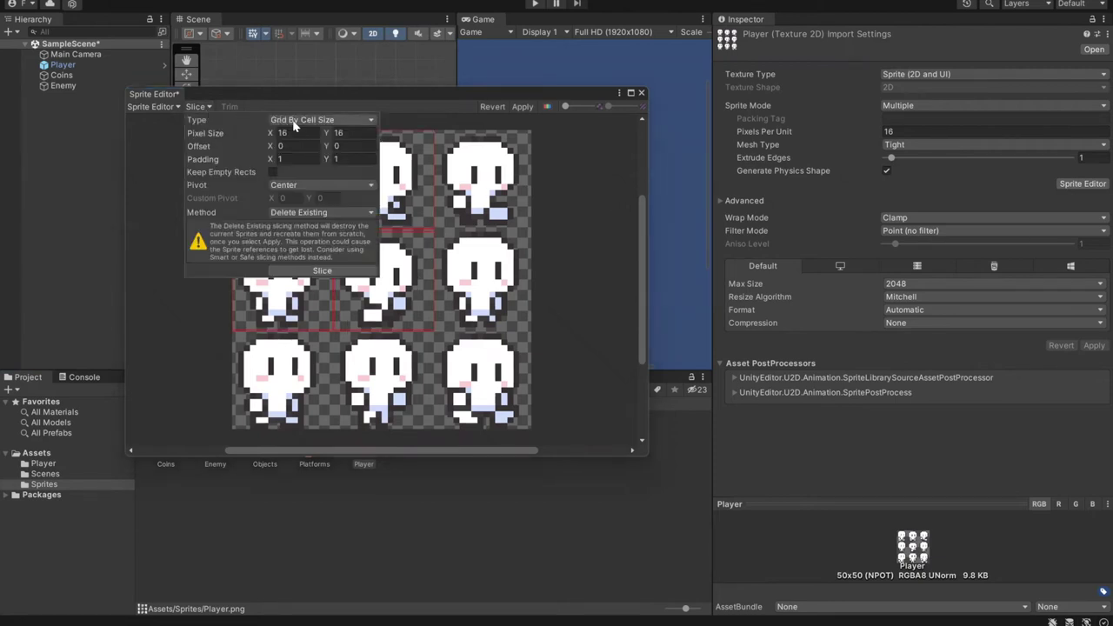
pyautogui.click(566, 161)
pyautogui.moveTo(586, 94); pyautogui.dragTo(888, 124)
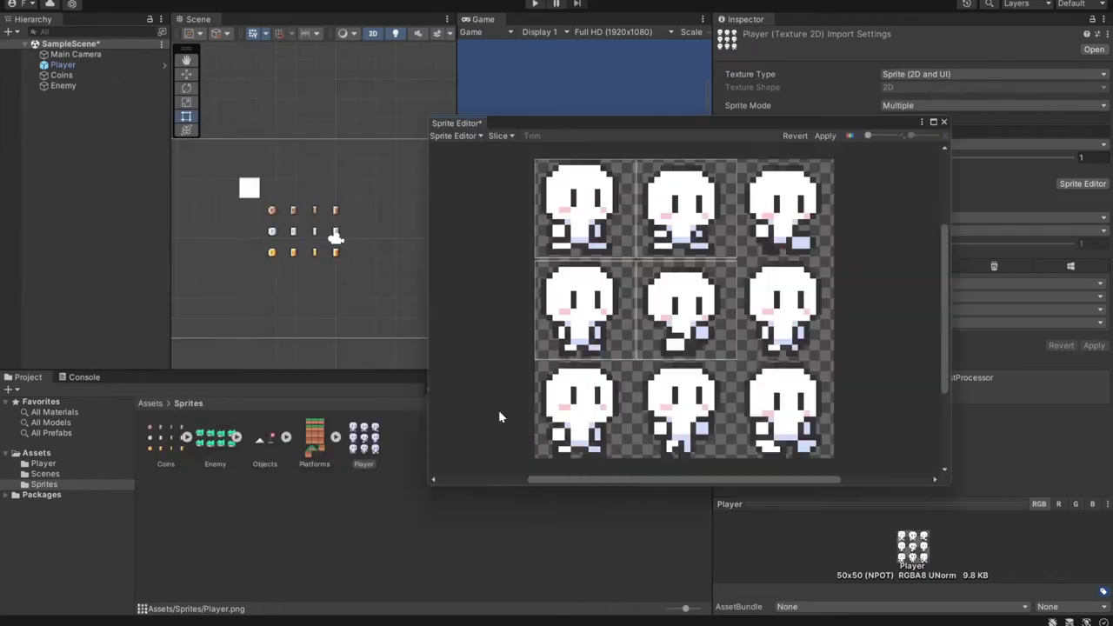
pyautogui.click(154, 462)
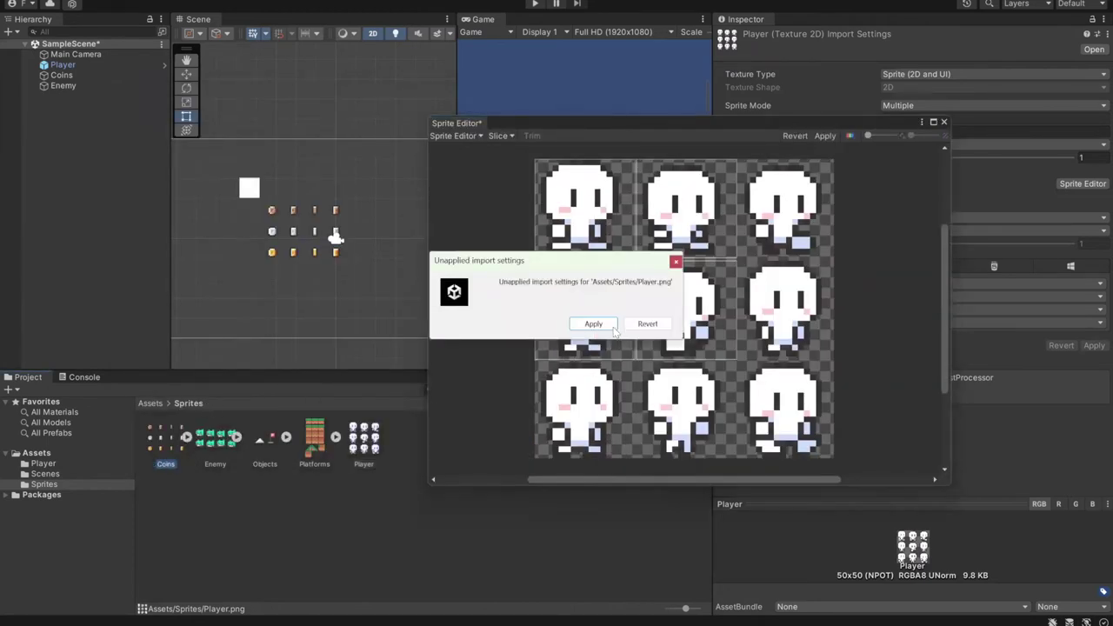
pyautogui.click(677, 264)
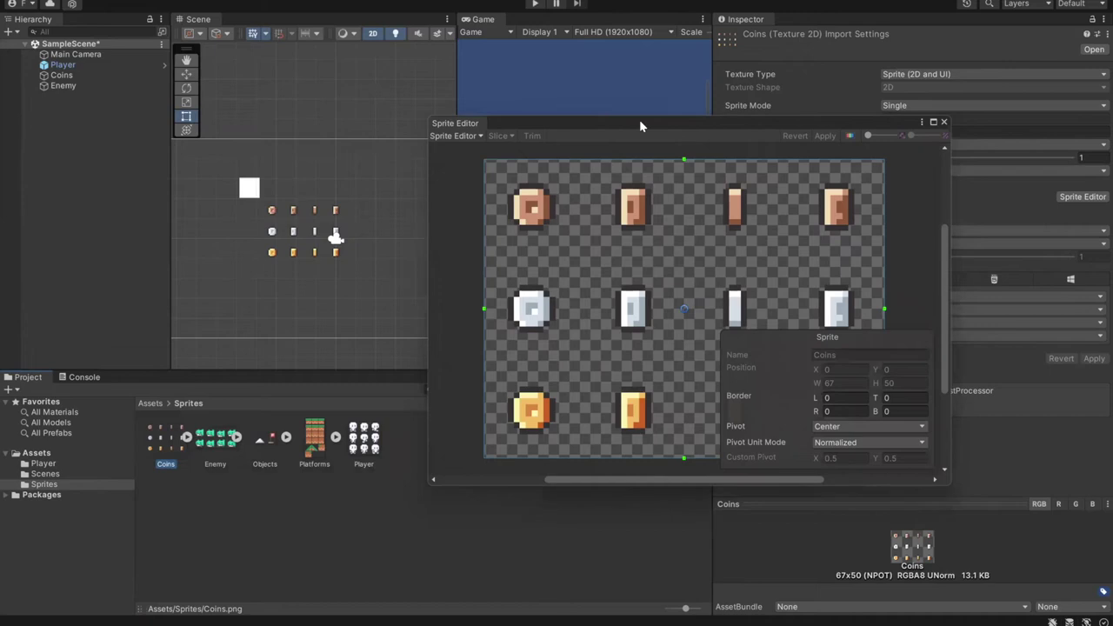
pyautogui.moveTo(639, 119); pyautogui.dragTo(546, 116)
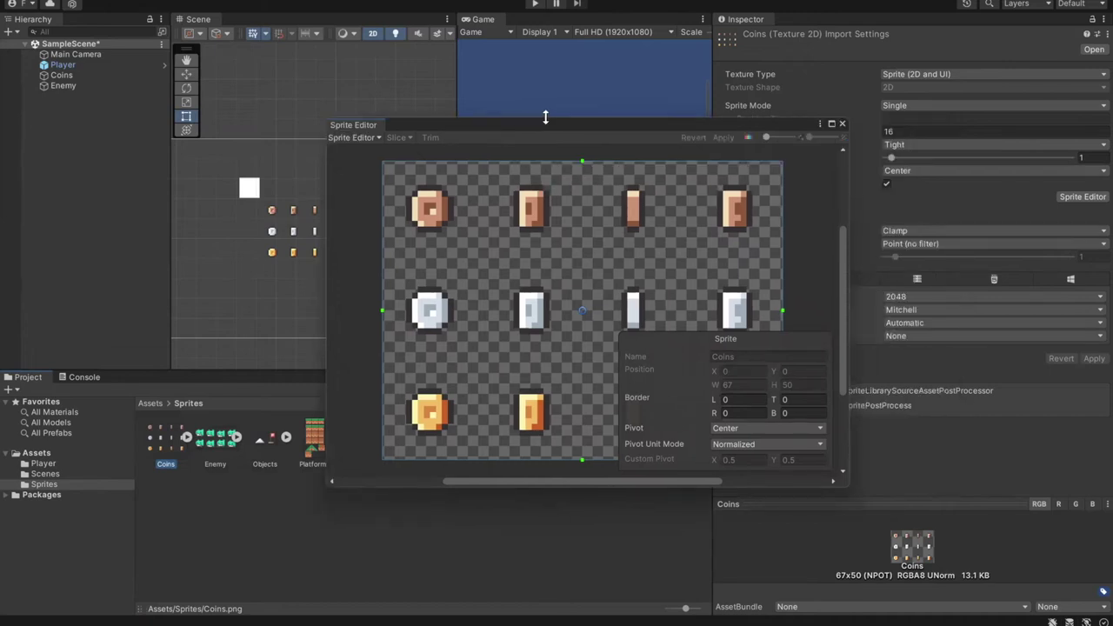
pyautogui.click(370, 139)
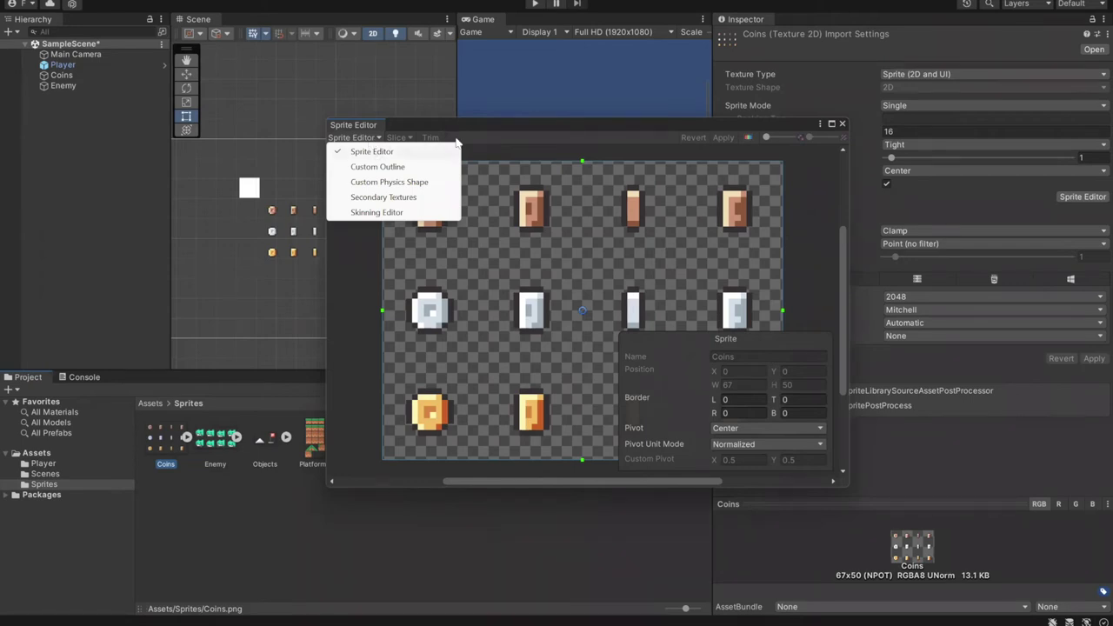
pyautogui.click(370, 152)
pyautogui.click(828, 210)
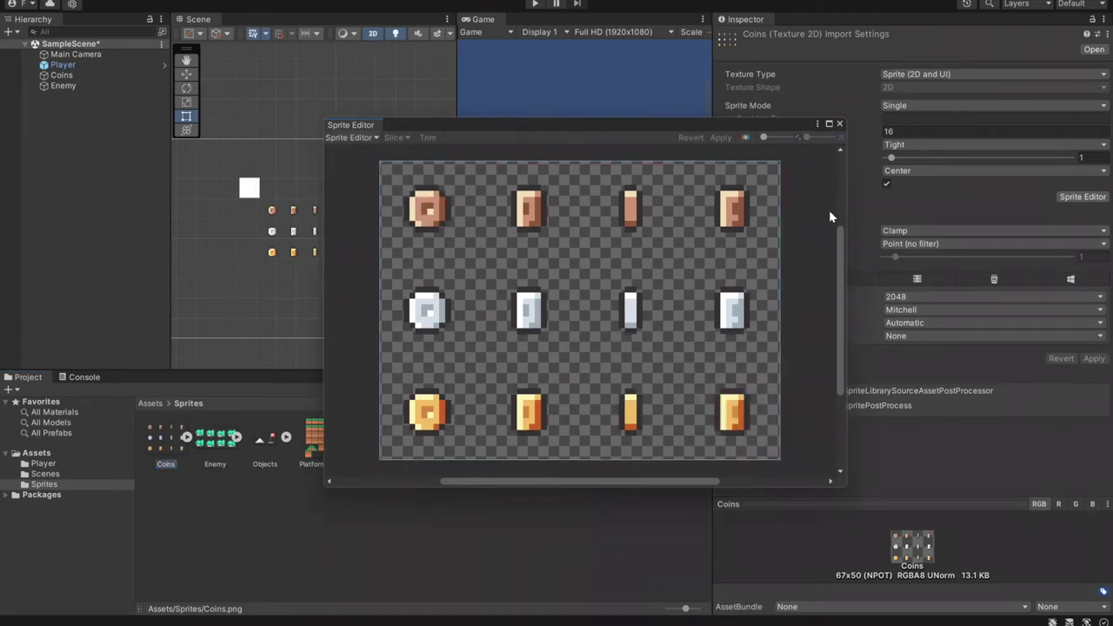
pyautogui.click(693, 137)
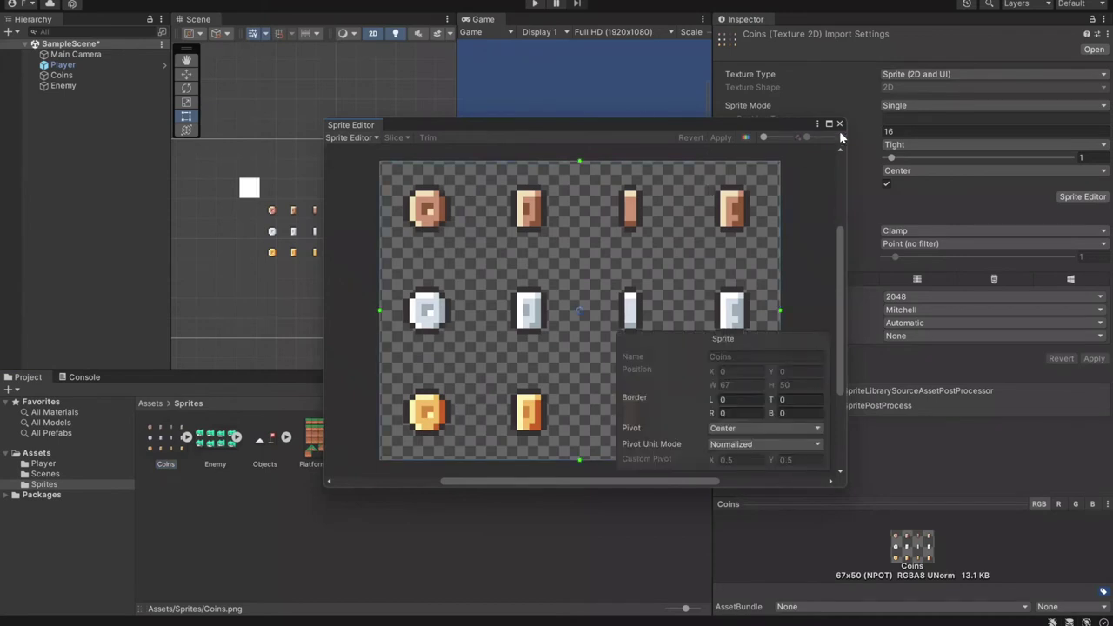
# - Close the Sprite Editor, then check the Enemy sheet's Sprite Mode and the sliced sprites inside the Player sheet
pyautogui.click(840, 125)
pyautogui.click(215, 443)
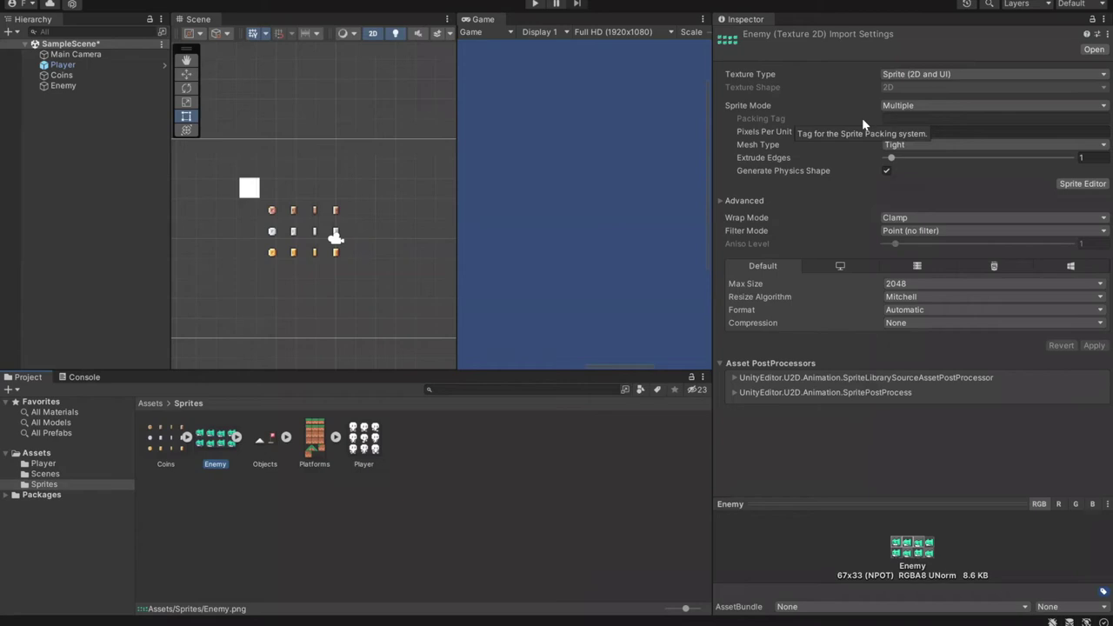
pyautogui.click(888, 106)
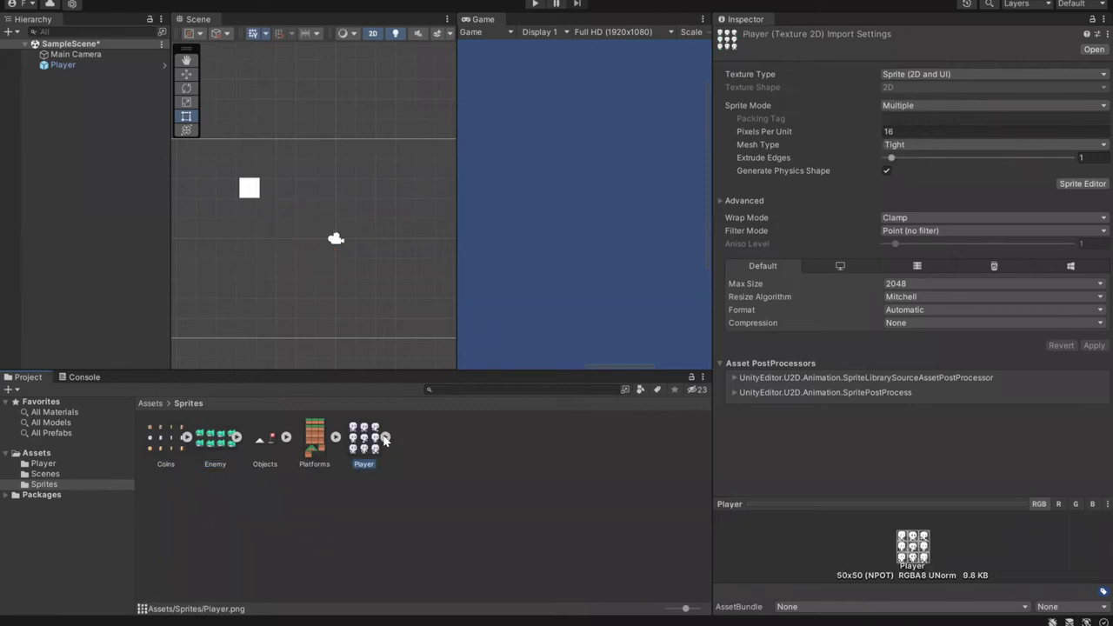
pyautogui.click(387, 438)
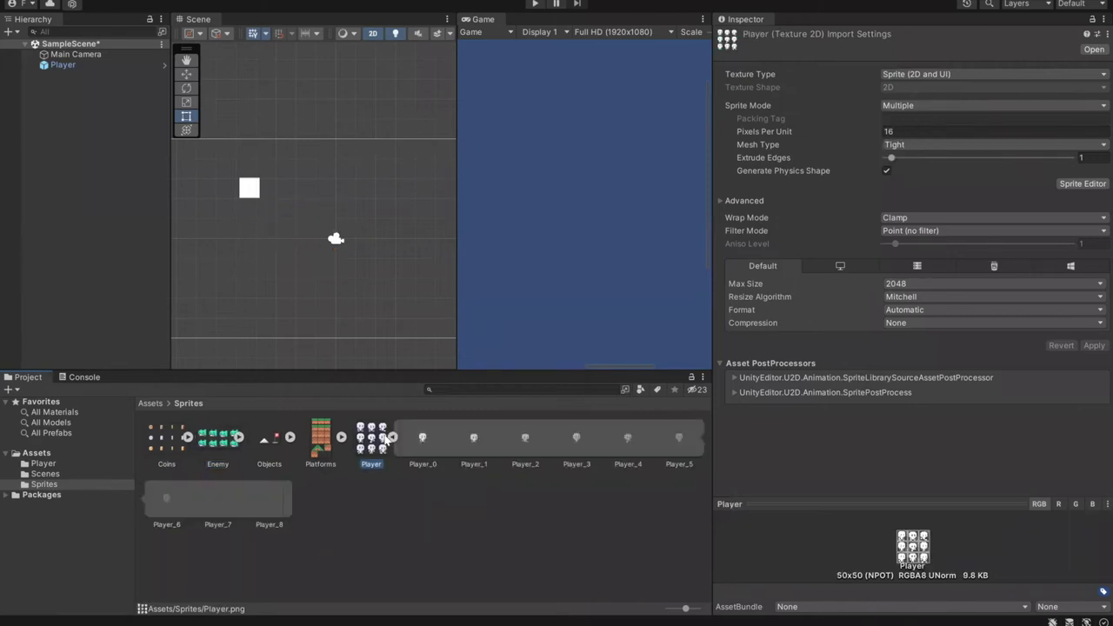
# - Set the Platforms sheet's Sprite Mode to Multiple and load it in the Sprite Editor, applying the import settings
pyautogui.click(321, 439)
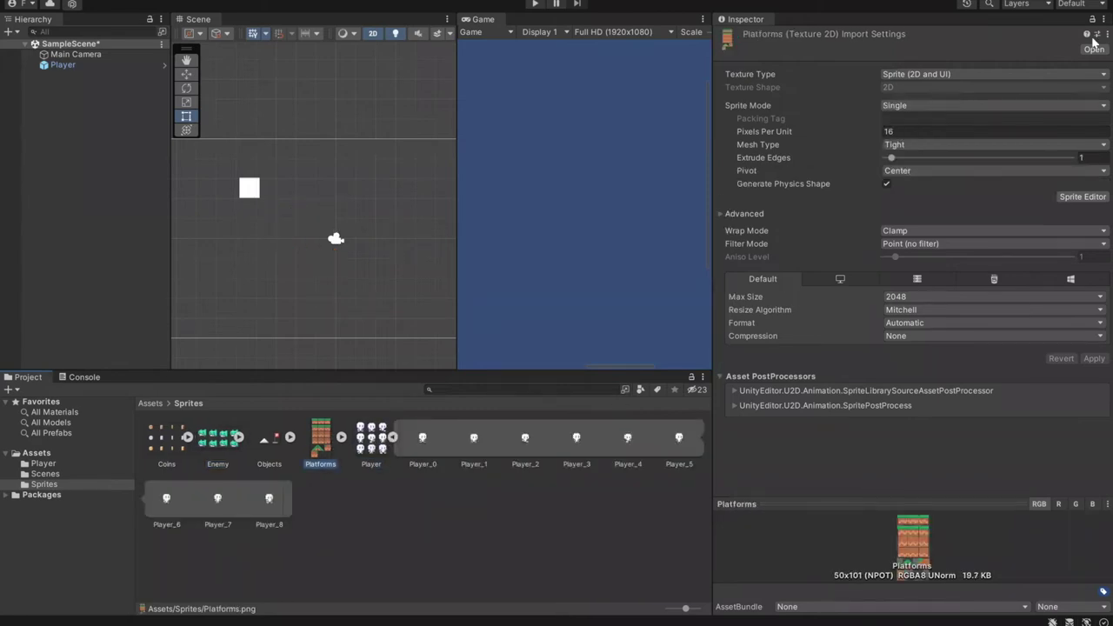
pyautogui.click(978, 106)
pyautogui.click(935, 132)
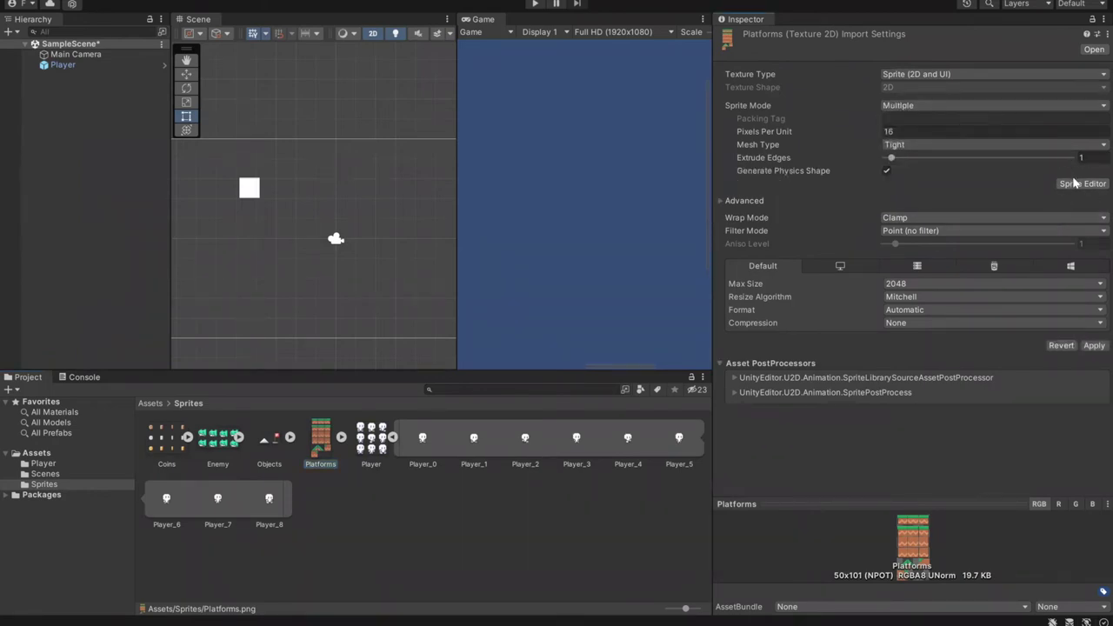
pyautogui.click(1072, 185)
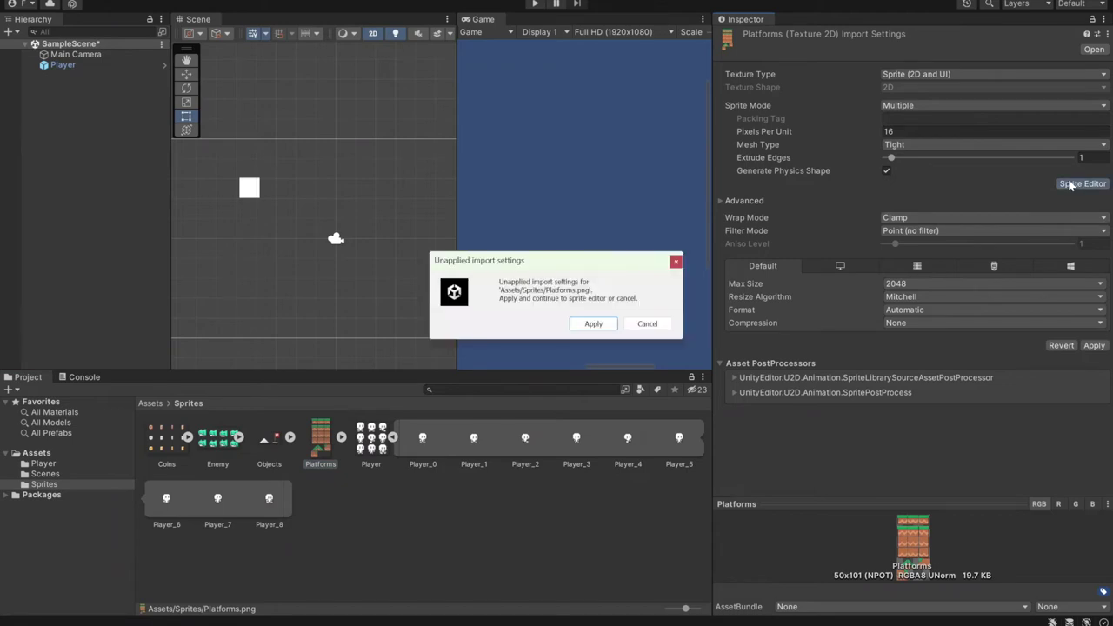
pyautogui.click(608, 324)
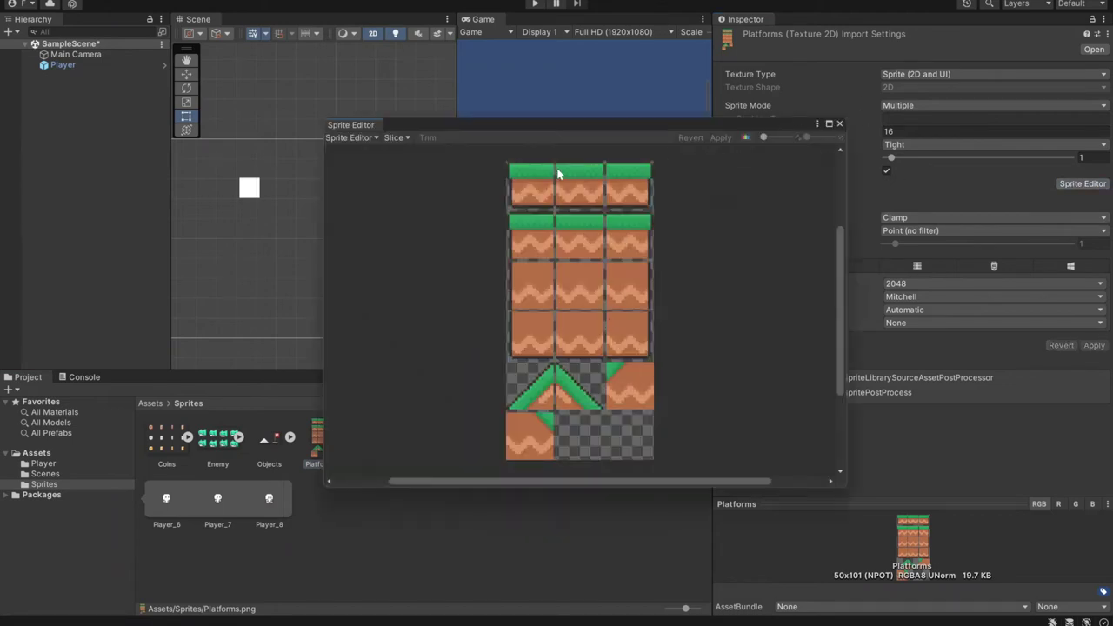
# - Slice the Platforms sheet with the Automatic type, Center pivot and Delete Existing method
pyautogui.click(393, 137)
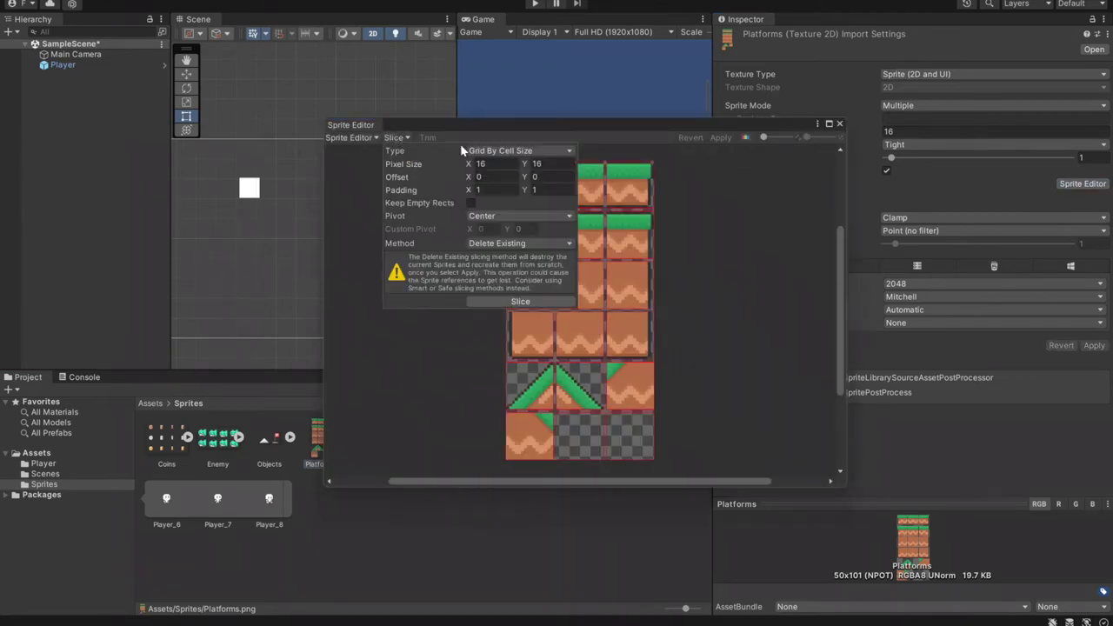
pyautogui.click(519, 150)
pyautogui.click(514, 162)
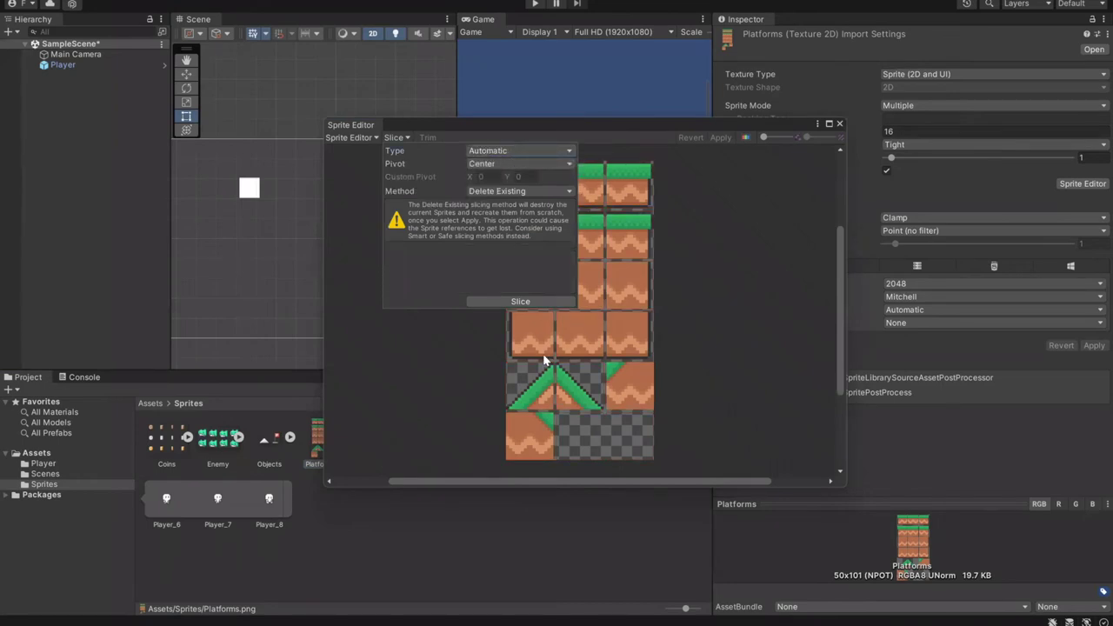
pyautogui.click(530, 301)
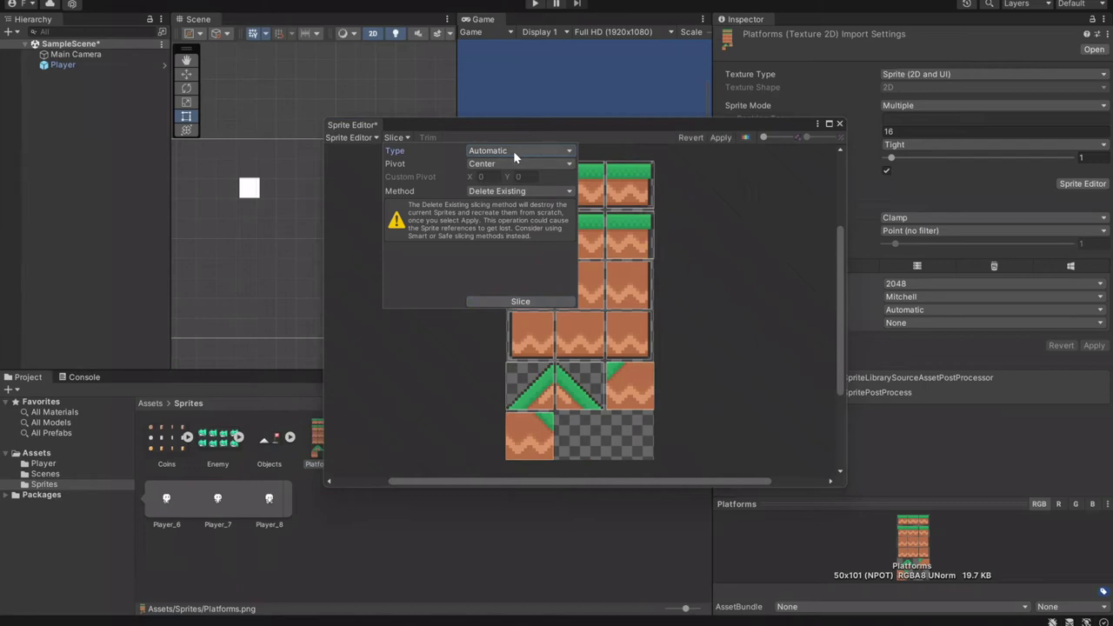
# - Slice the Platforms sheet by cell size at 16 × 16 pixels with 1 × 1 padding, apply it and close the Sprite Editor
pyautogui.click(513, 150)
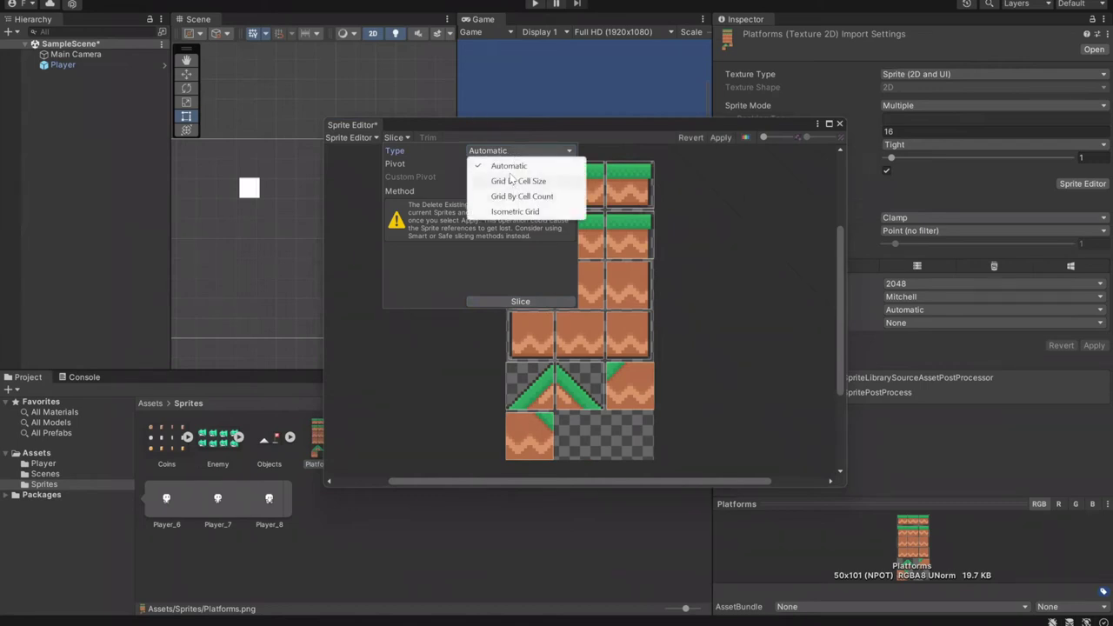
pyautogui.click(513, 180)
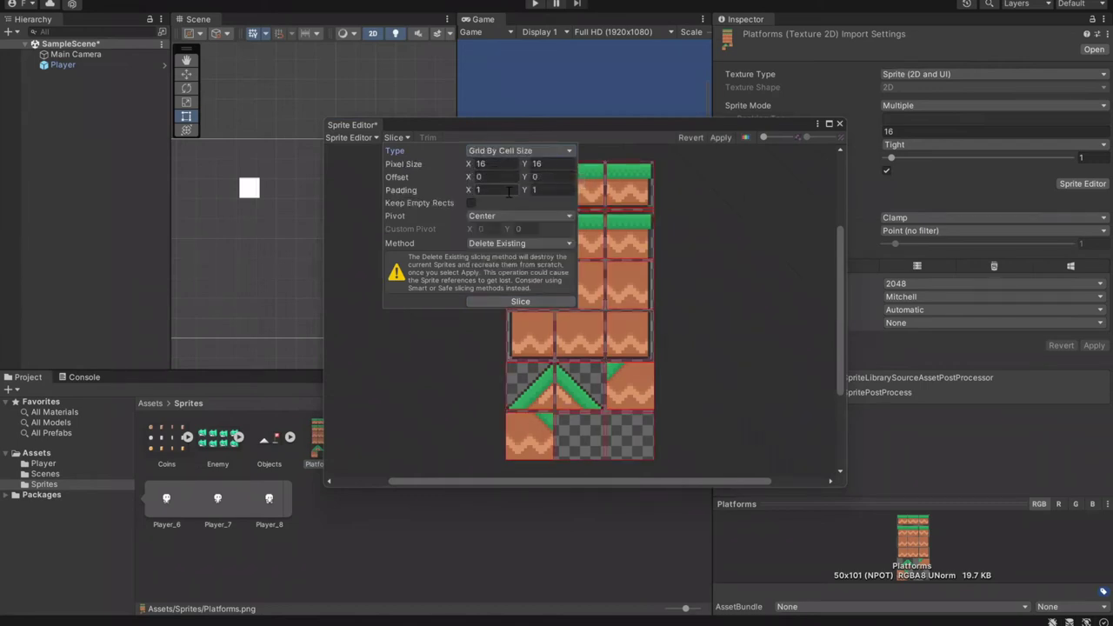
pyautogui.click(540, 301)
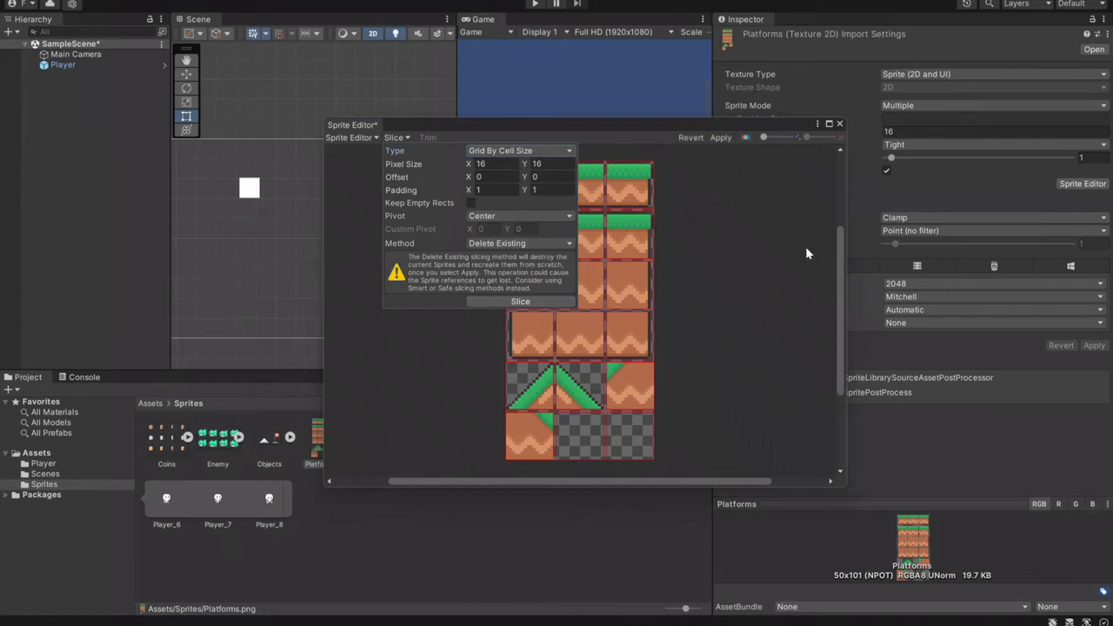
pyautogui.click(726, 138)
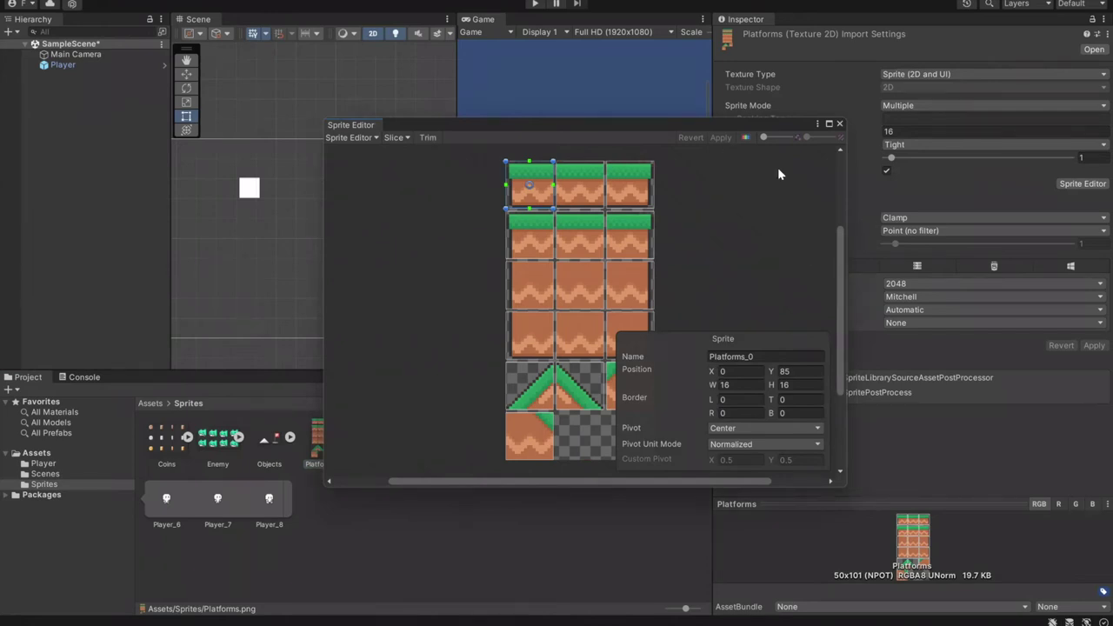
pyautogui.click(840, 124)
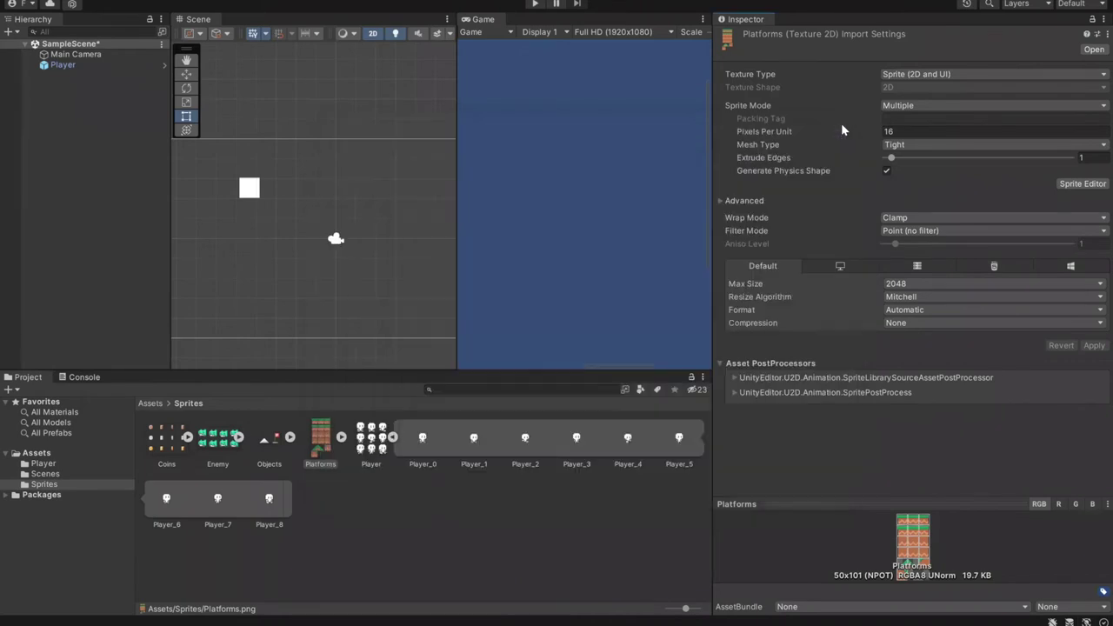
# - Examine the sprites contained in the Platforms sheet and compare them with the contents of the Objects and Coins sheets
pyautogui.click(342, 437)
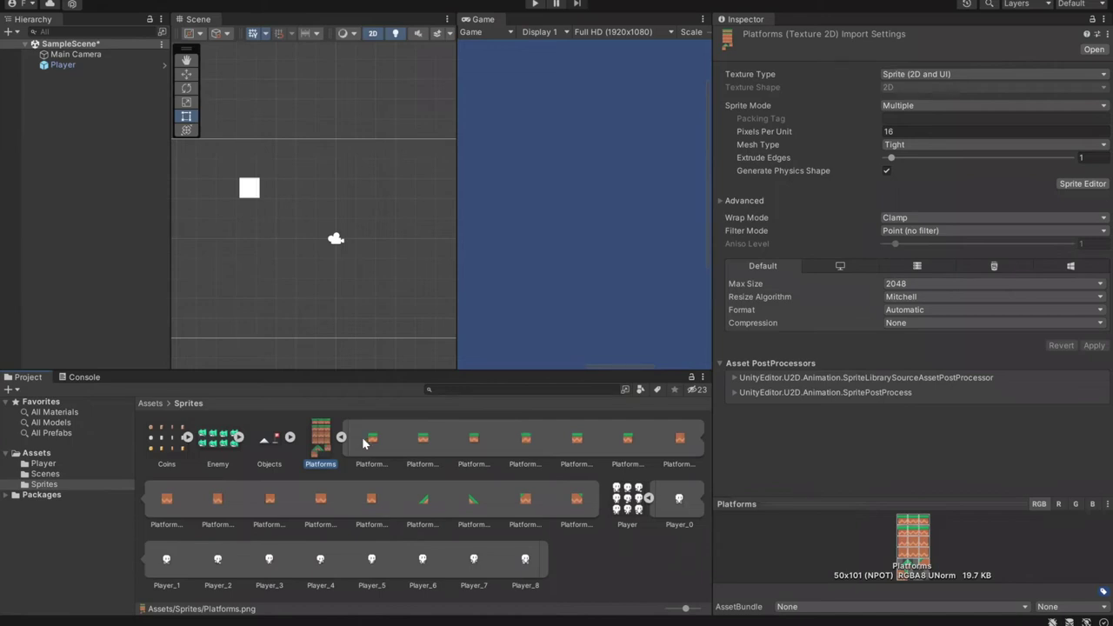
pyautogui.click(292, 439)
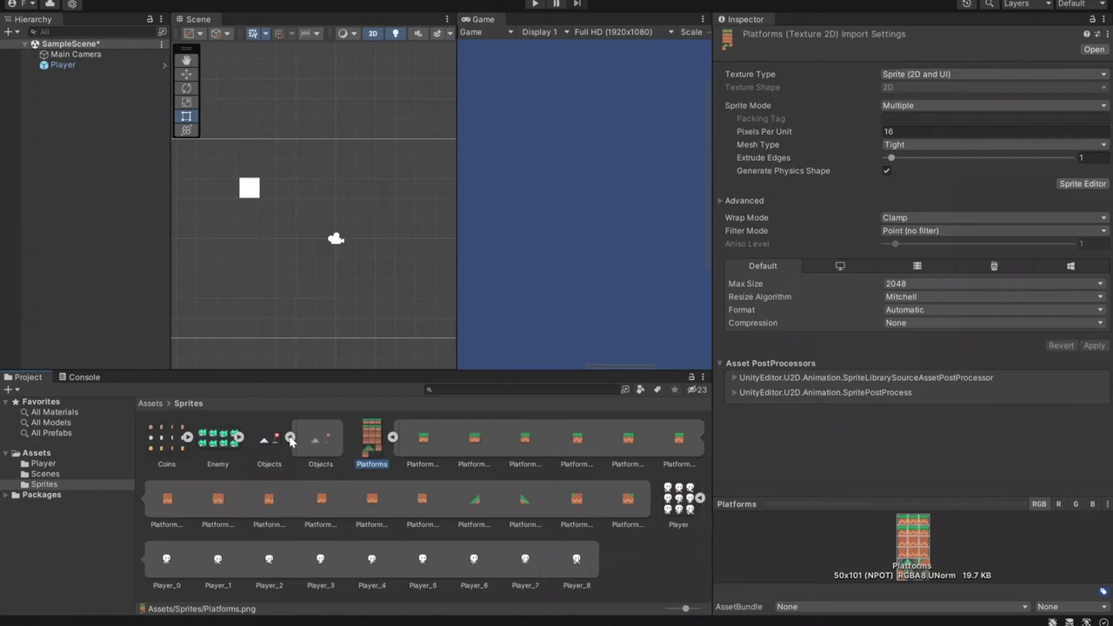
pyautogui.click(290, 438)
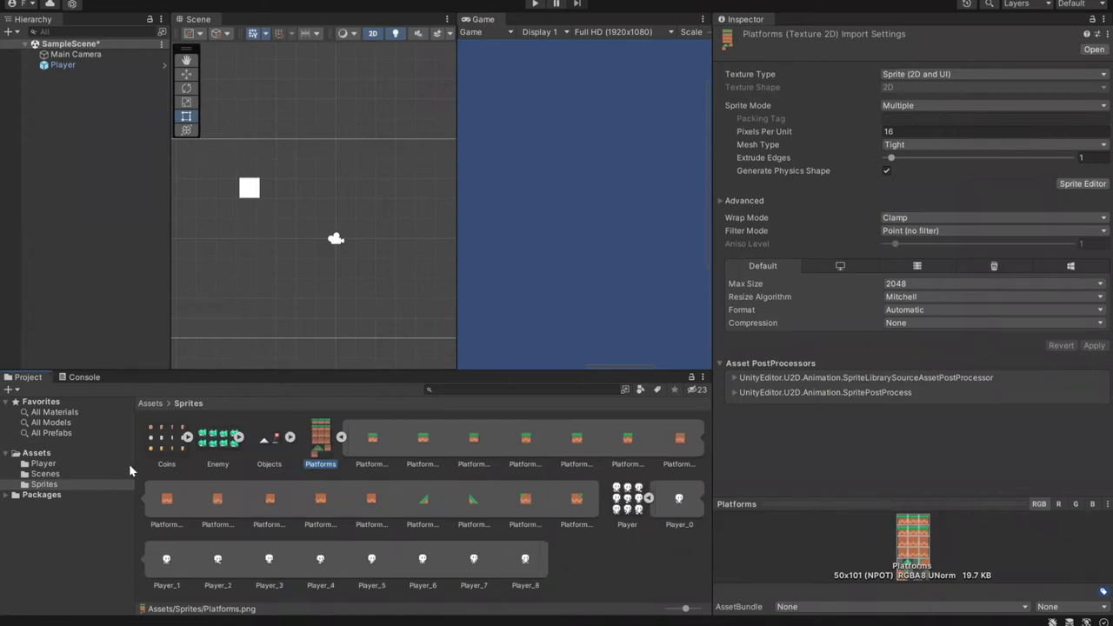
pyautogui.click(188, 438)
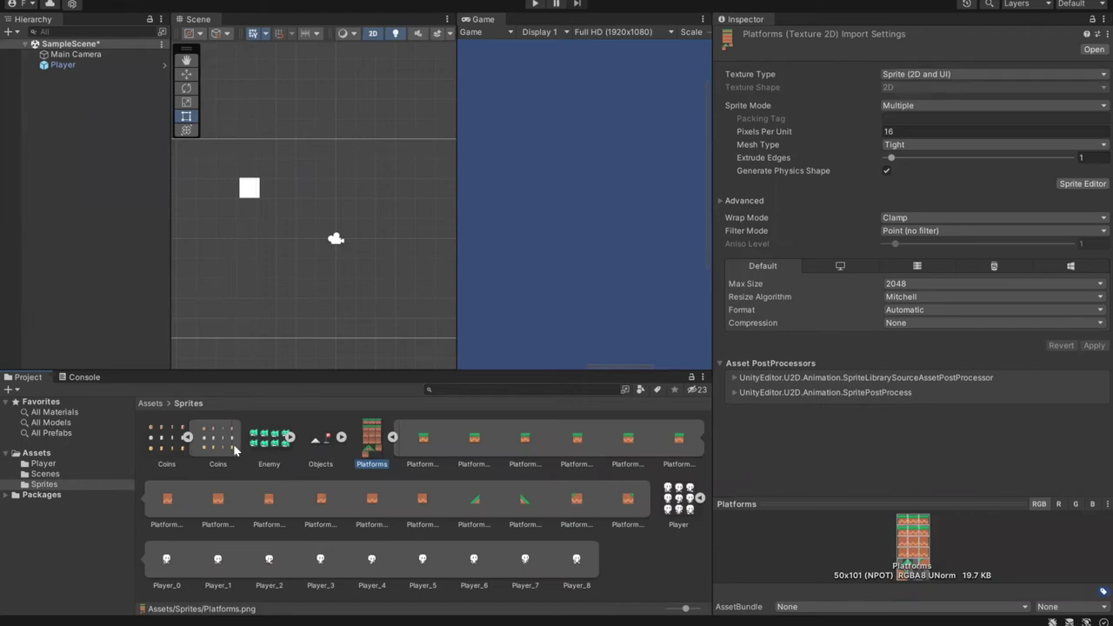
pyautogui.click(188, 438)
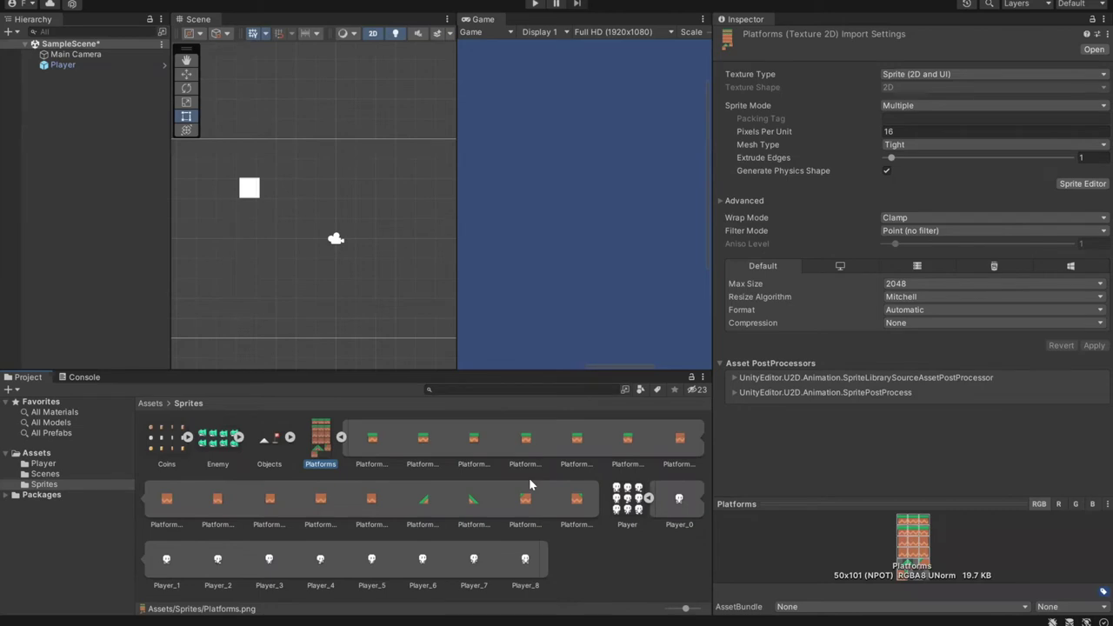
pyautogui.click(172, 441)
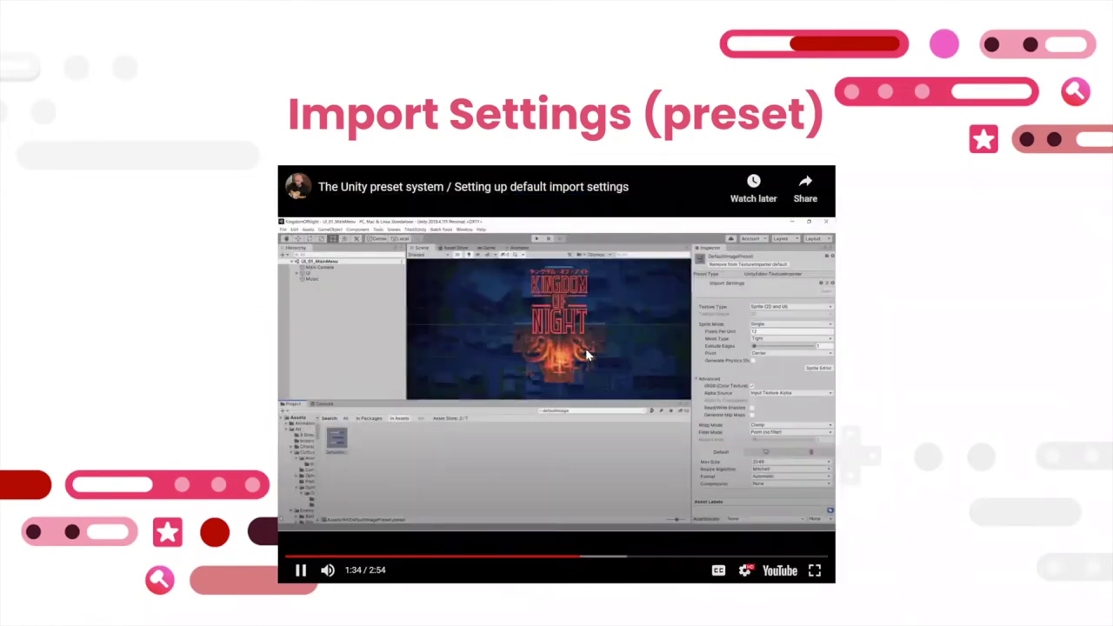
pyautogui.click(585, 348)
pyautogui.press('Right')
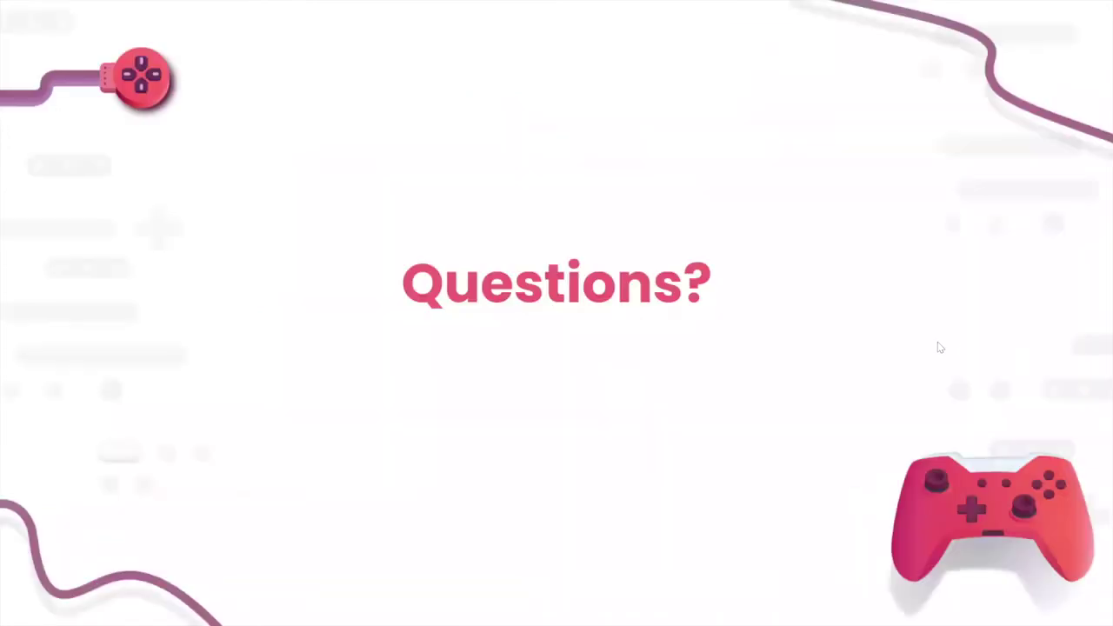
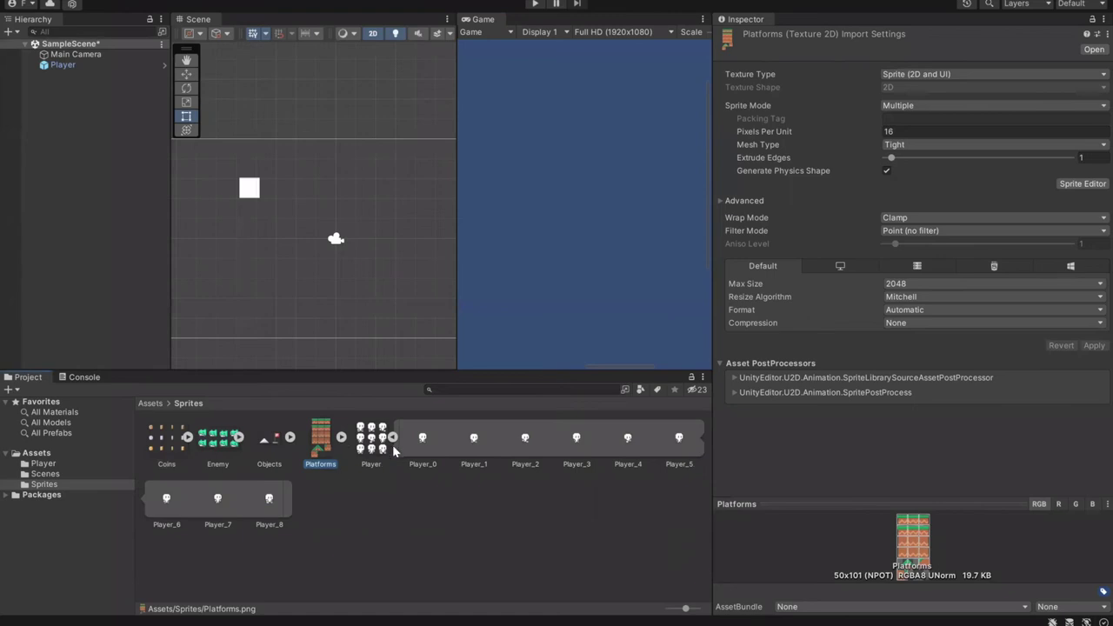
# - Collapse the expanded sprite sheet and add a rectangular Tilemap with its parent Grid to SampleScene, keeping the default name
pyautogui.click(375, 470)
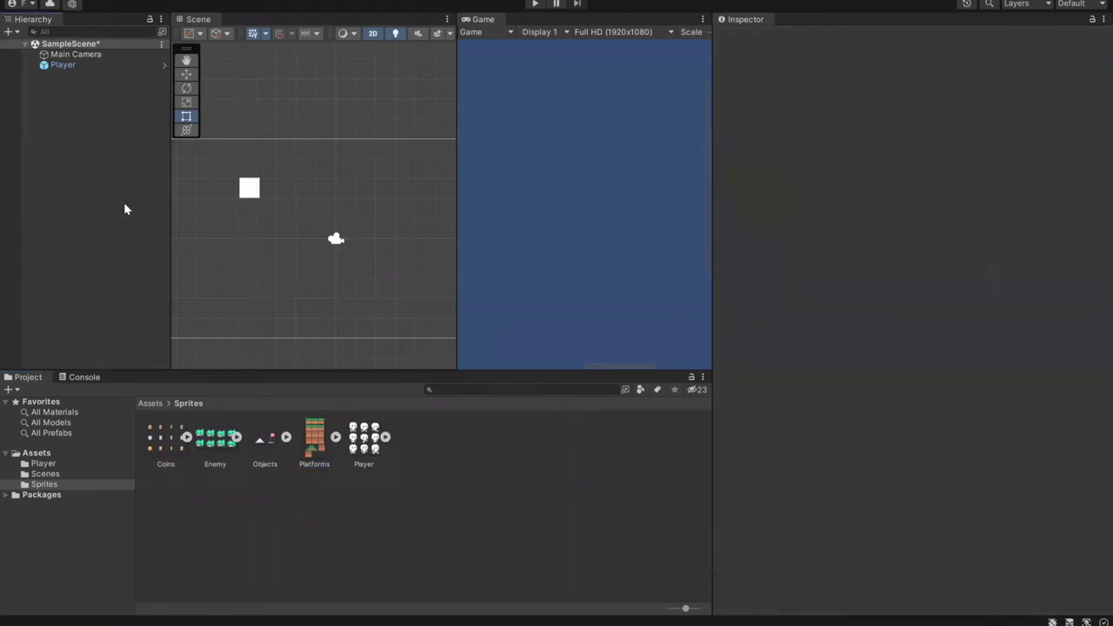
pyautogui.rightClick(77, 119)
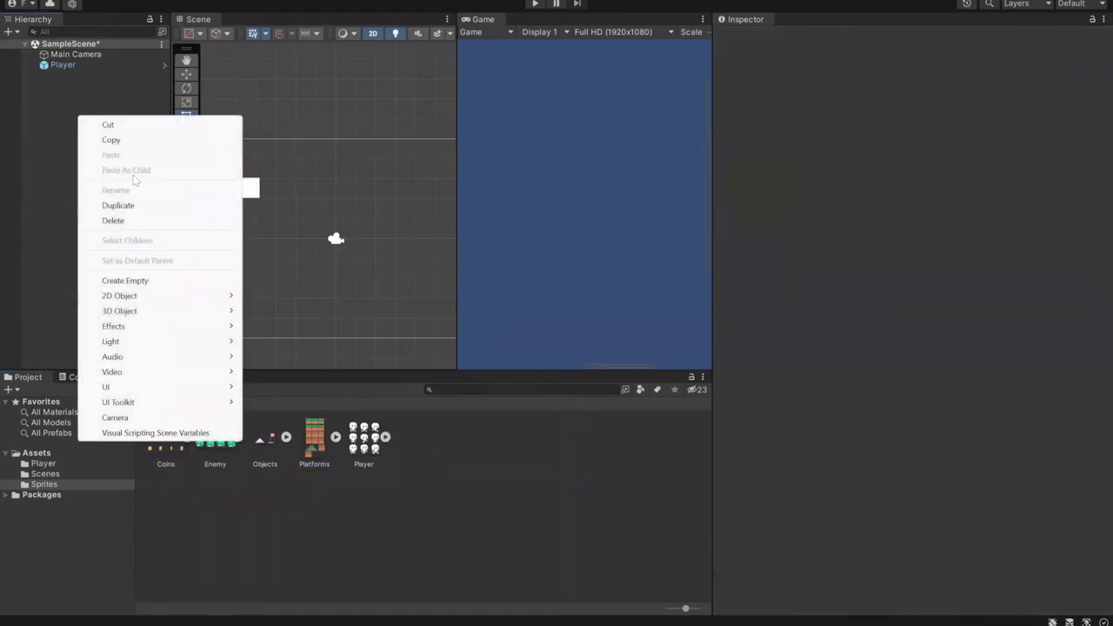
pyautogui.click(34, 91)
pyautogui.scroll(-3, 313, 216)
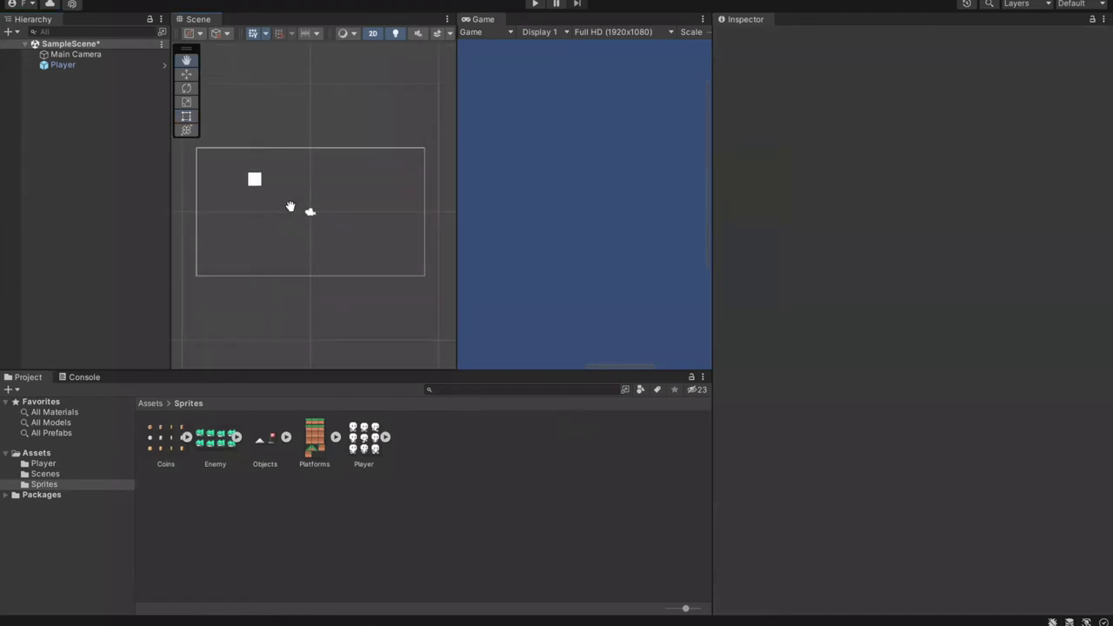
pyautogui.scroll(1, 291, 211)
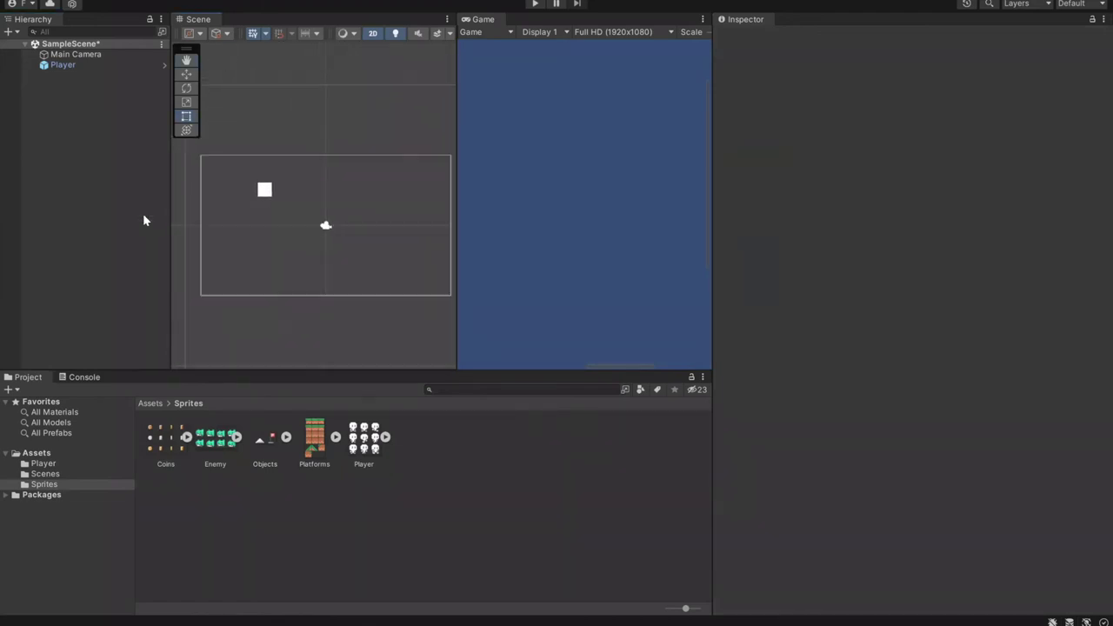
pyautogui.rightClick(85, 133)
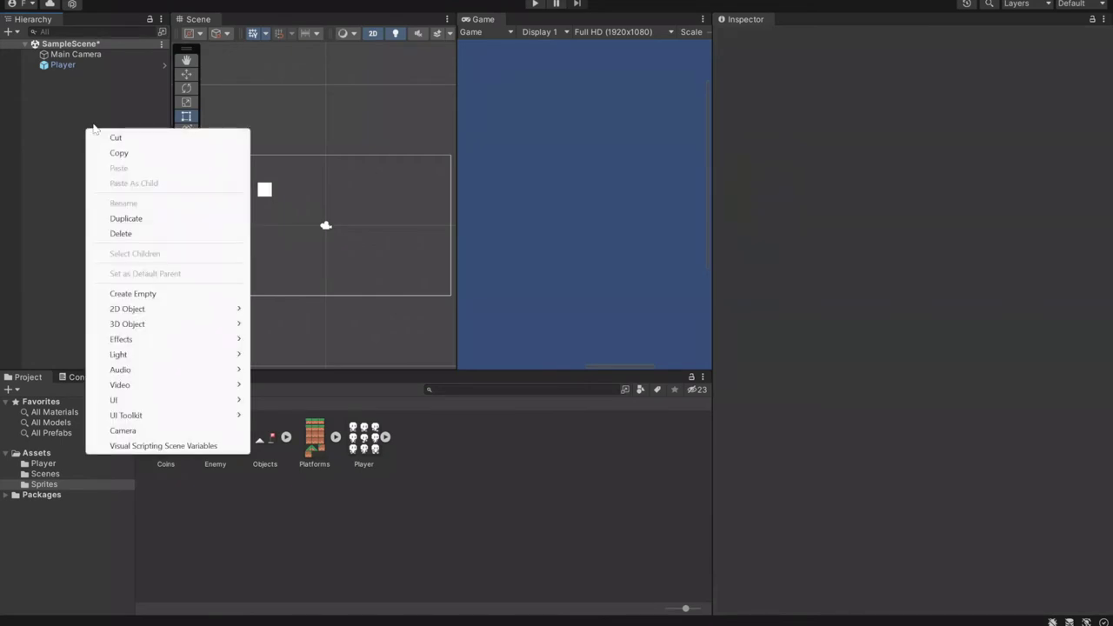
pyautogui.moveTo(171, 314)
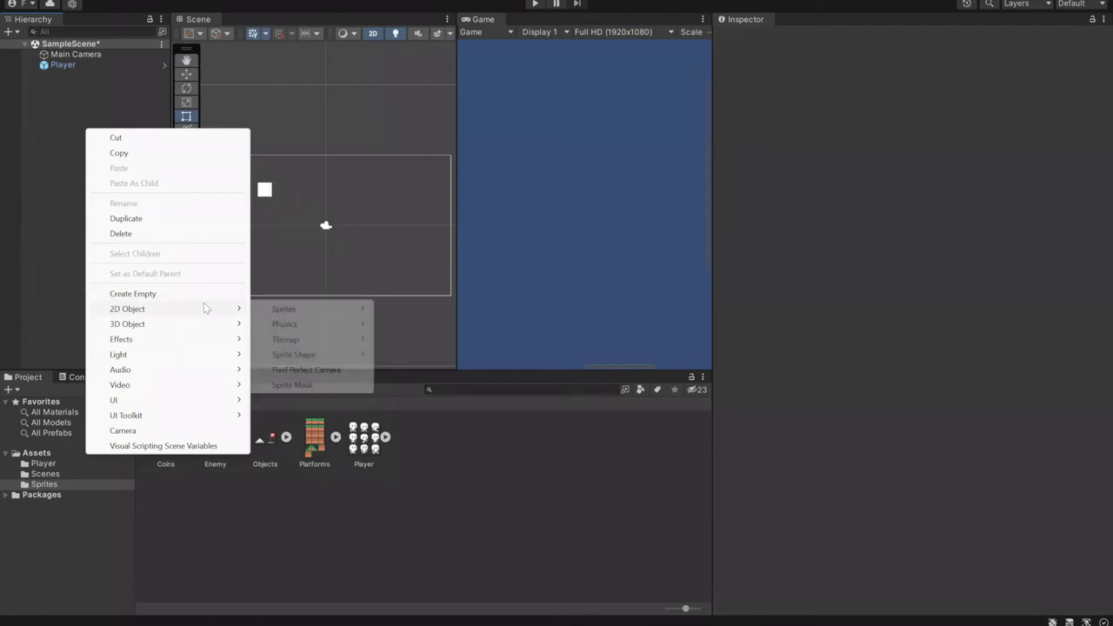
pyautogui.moveTo(337, 347)
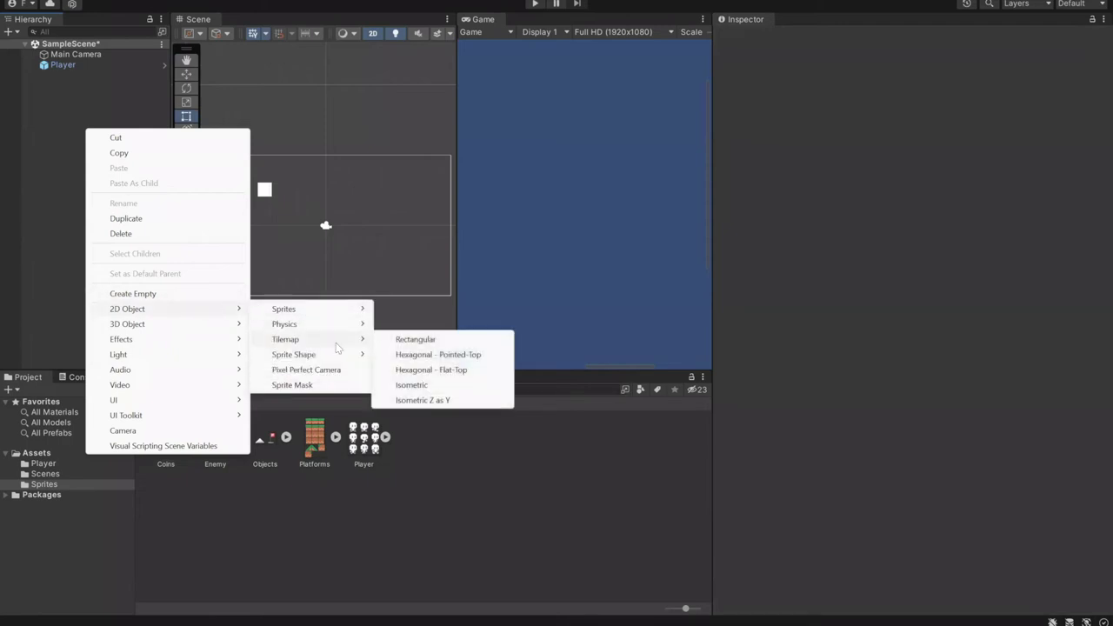
pyautogui.click(415, 341)
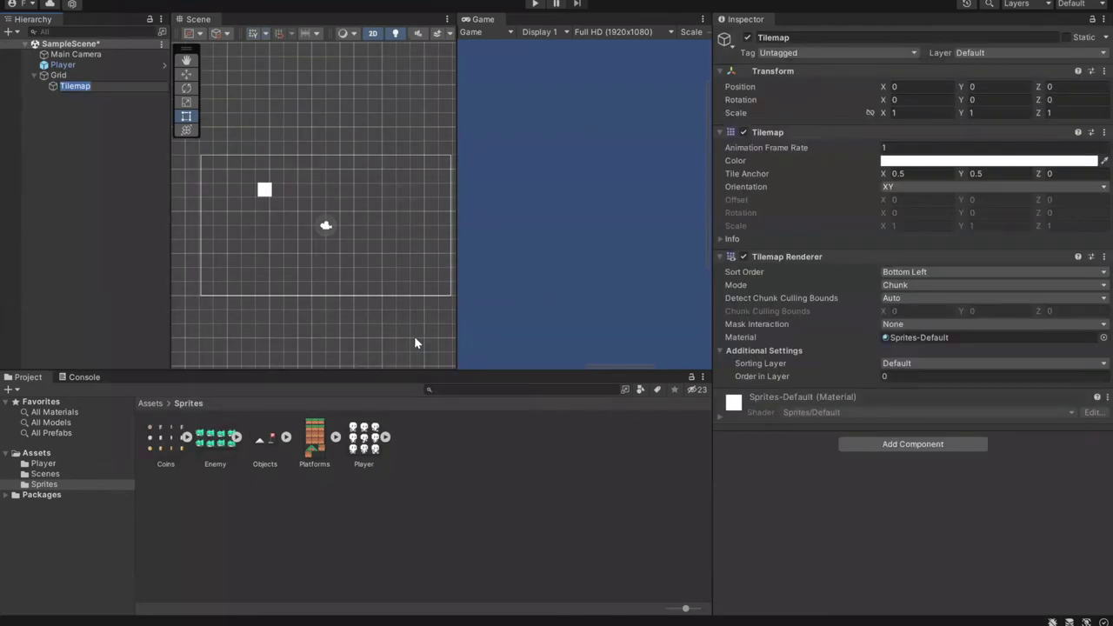
pyautogui.click(70, 145)
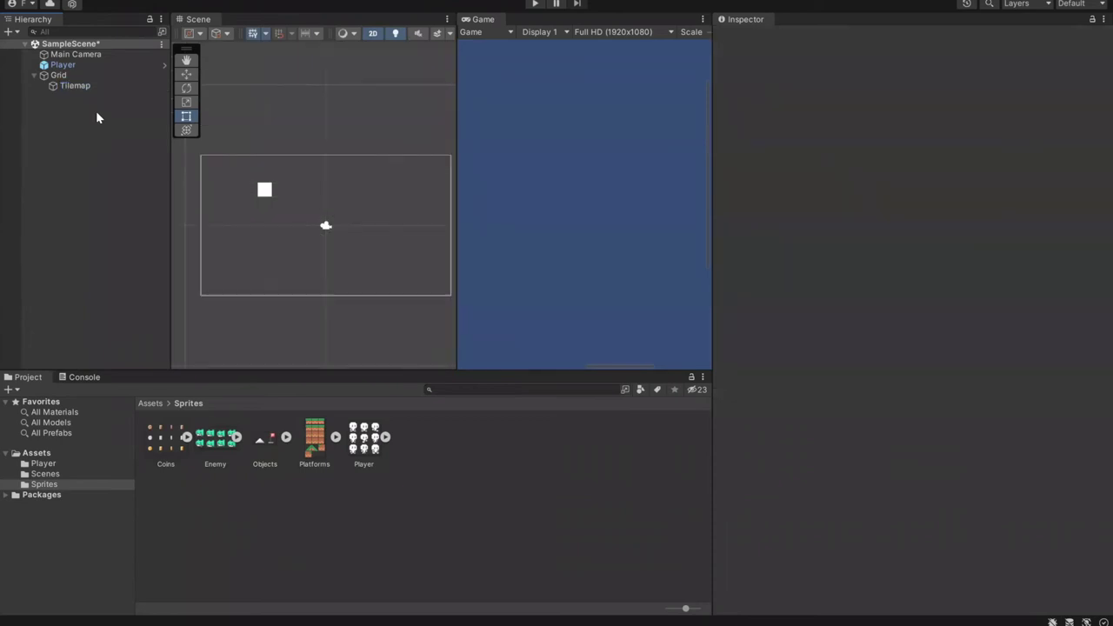
# - Compare the component settings of the Grid object with those of its child Tilemap
pyautogui.click(82, 75)
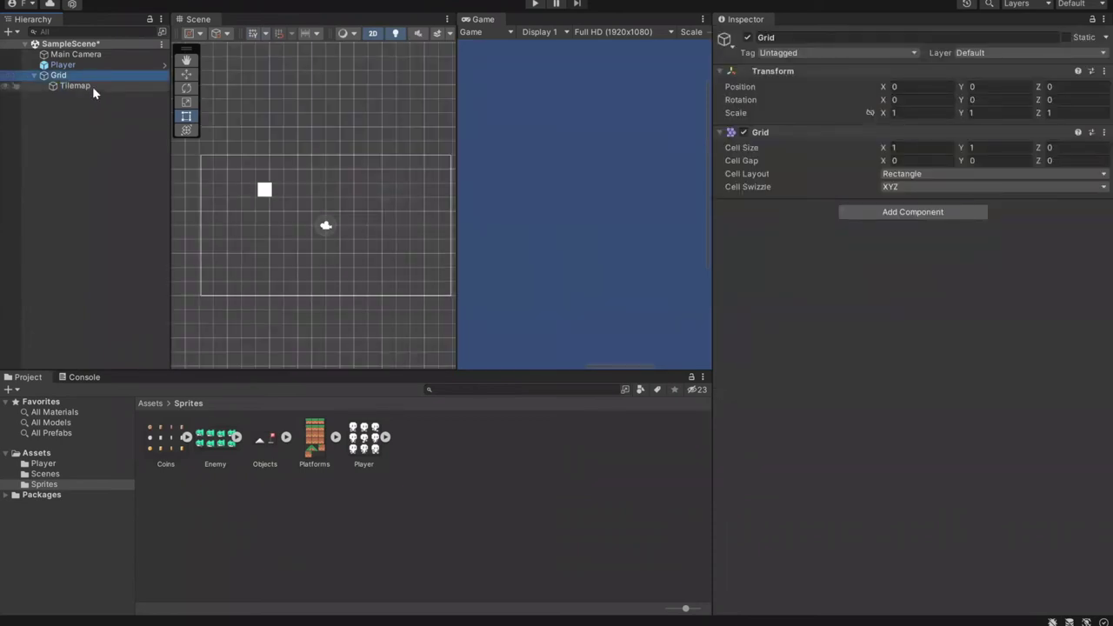
pyautogui.click(91, 85)
pyautogui.click(85, 76)
pyautogui.click(87, 86)
pyautogui.click(88, 74)
pyautogui.click(97, 85)
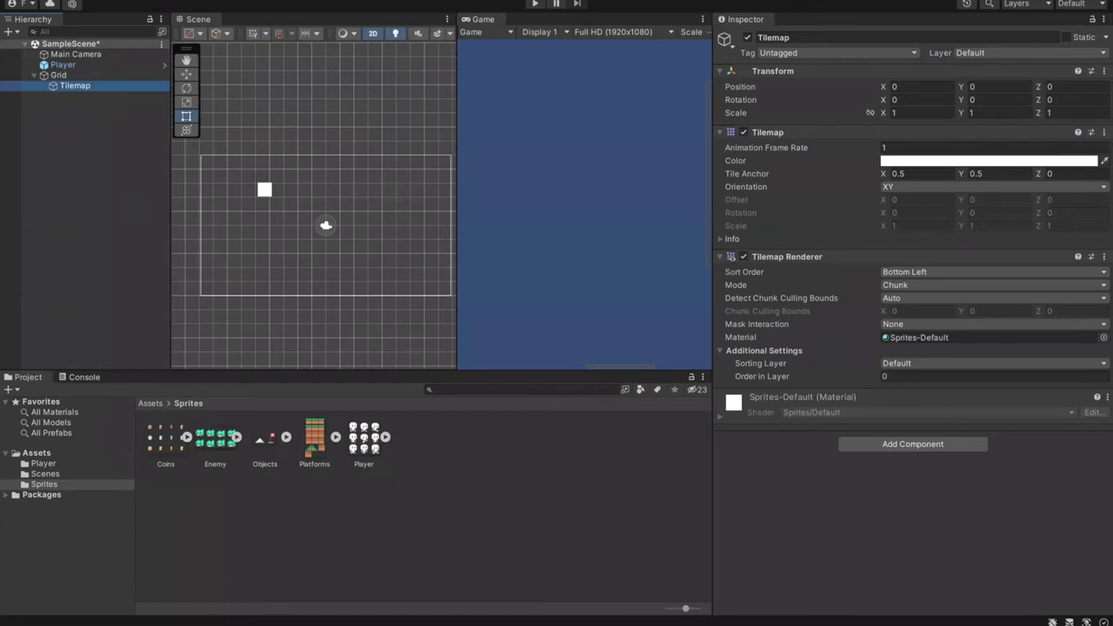
pyautogui.click(103, 76)
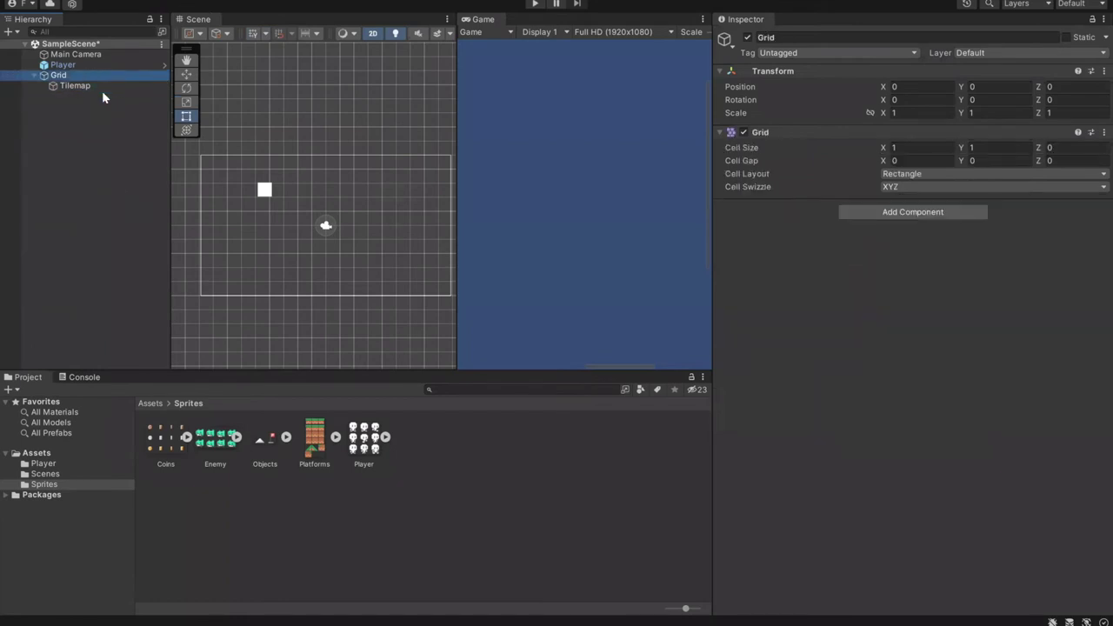
pyautogui.click(103, 82)
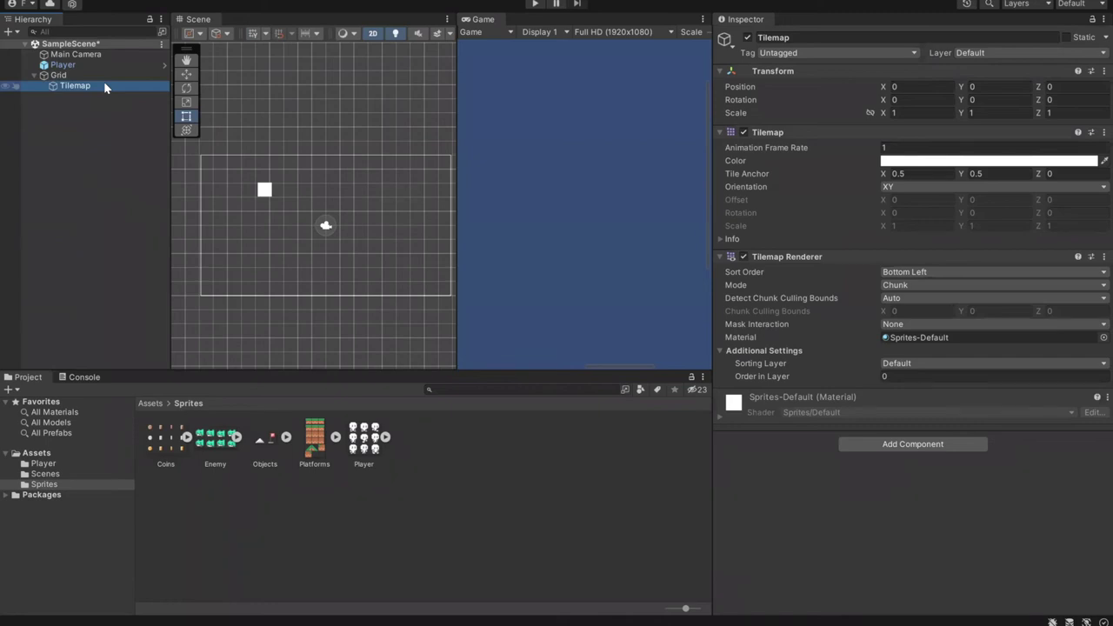
# - Bring up the list of available editor windows and tools while the Tilemap is selected
pyautogui.click(223, 0)
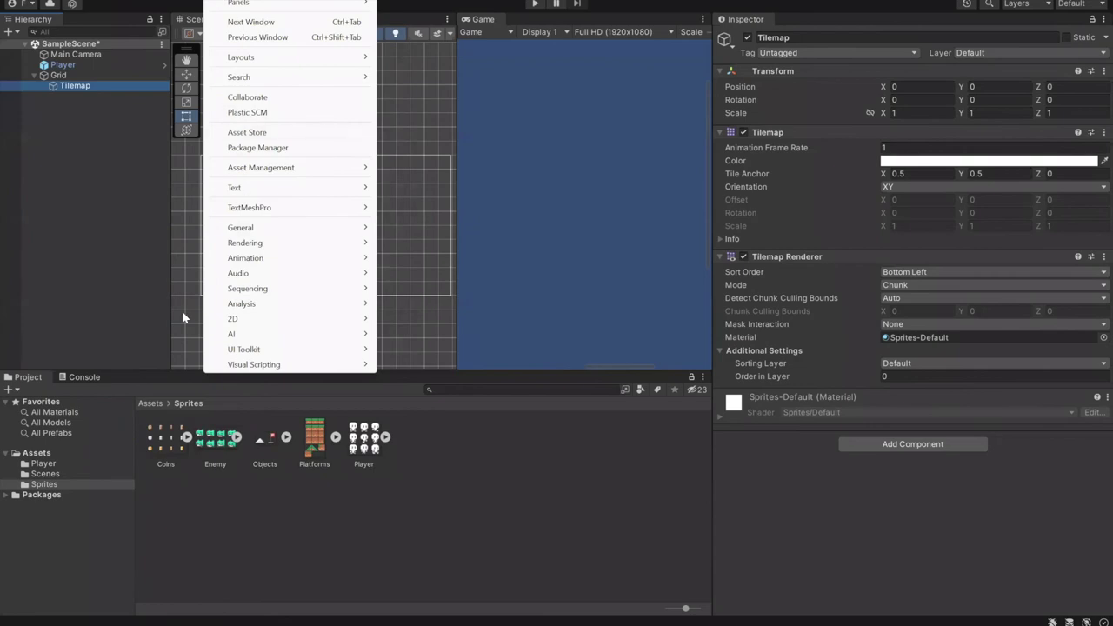
# - Open the Tile Palette window, move it over the Game view and widen it to about twice its width
pyautogui.moveTo(250, 323)
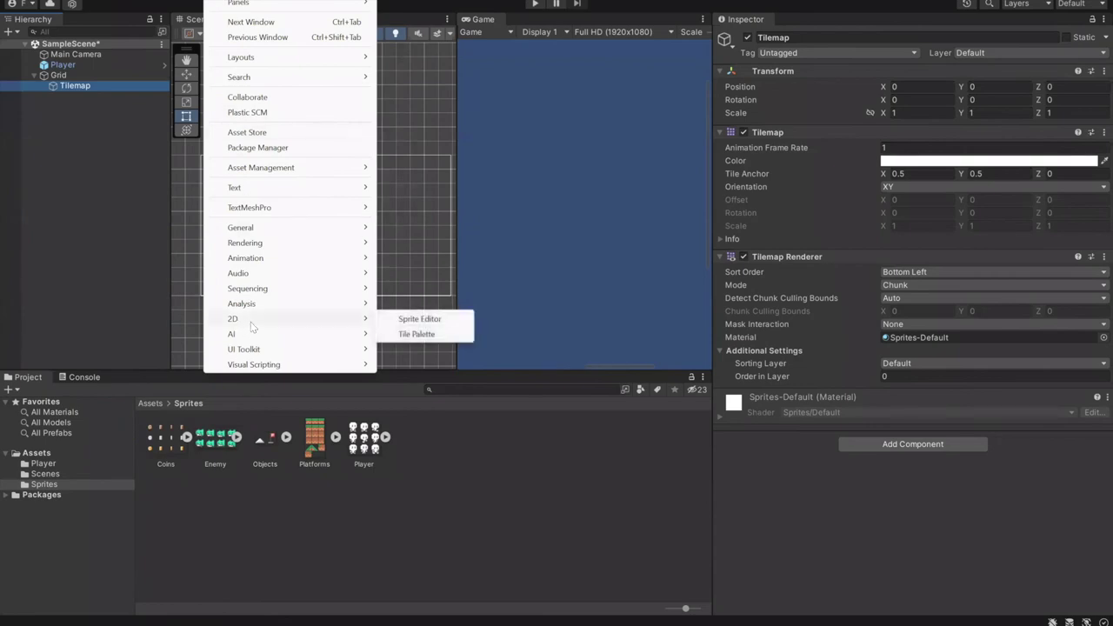
pyautogui.click(417, 333)
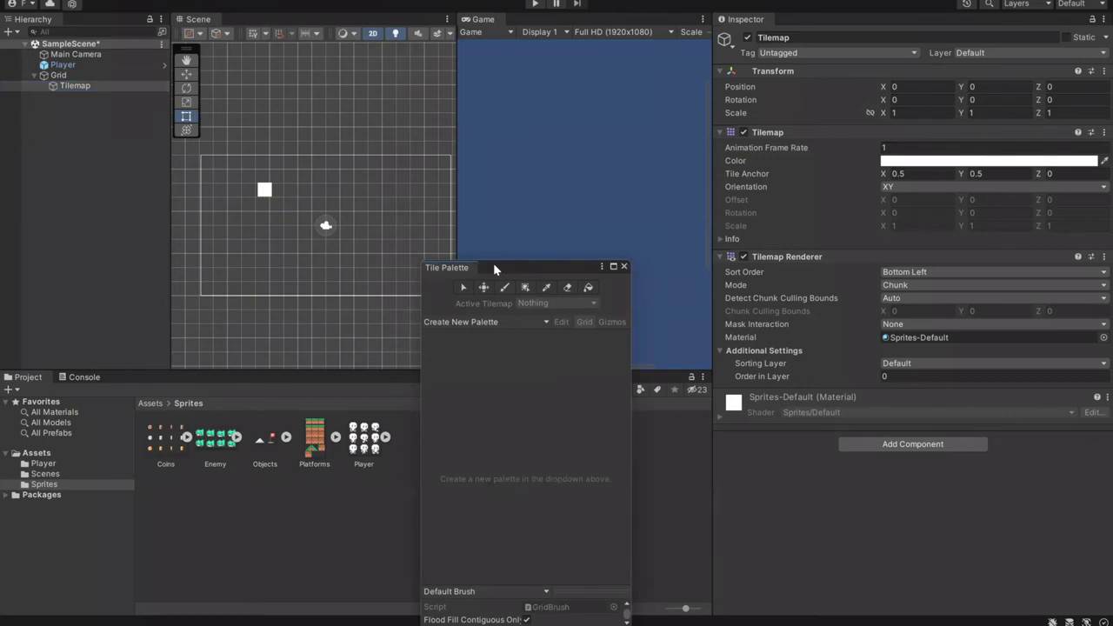
pyautogui.moveTo(493, 262); pyautogui.dragTo(553, 118)
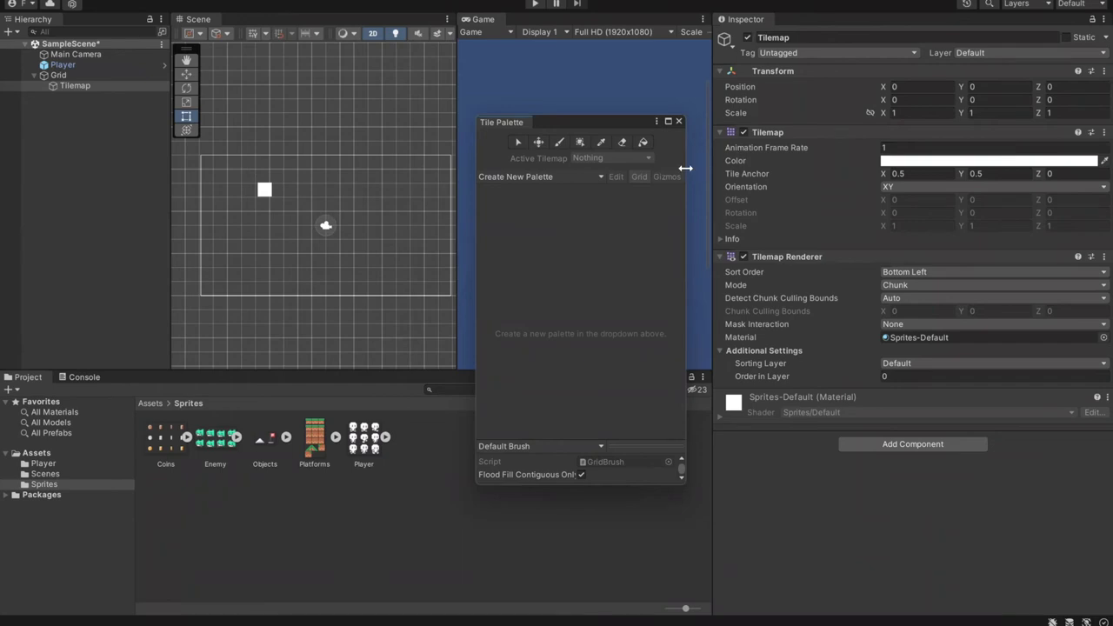
pyautogui.moveTo(686, 168); pyautogui.dragTo(911, 167)
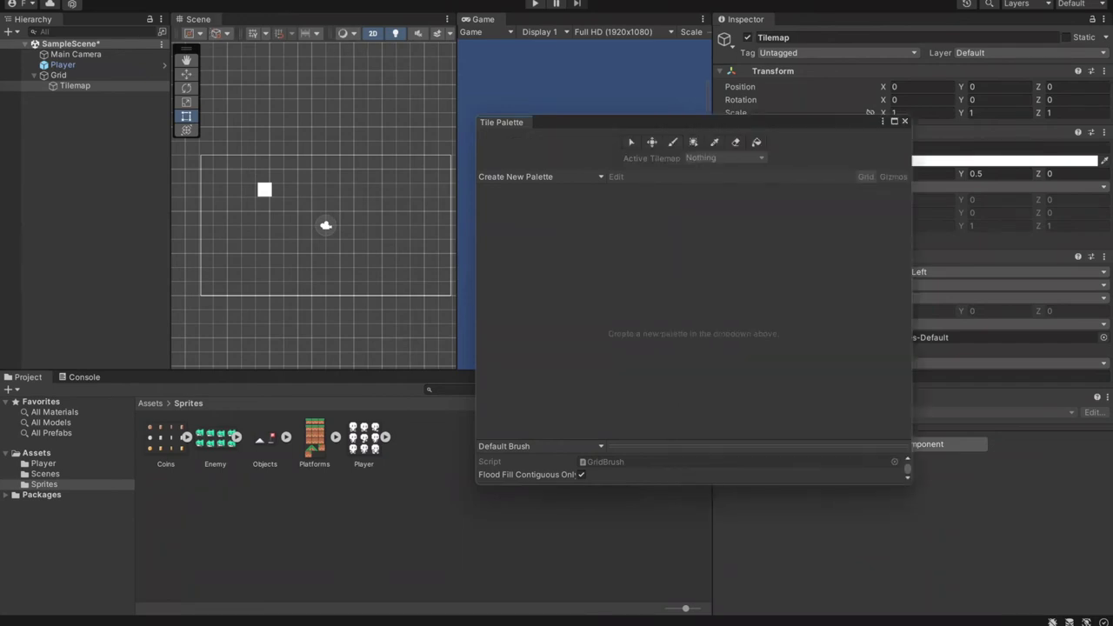
# - Close the Tile Palette window and reopen it
pyautogui.click(904, 120)
pyautogui.click(238, 3)
pyautogui.moveTo(296, 318)
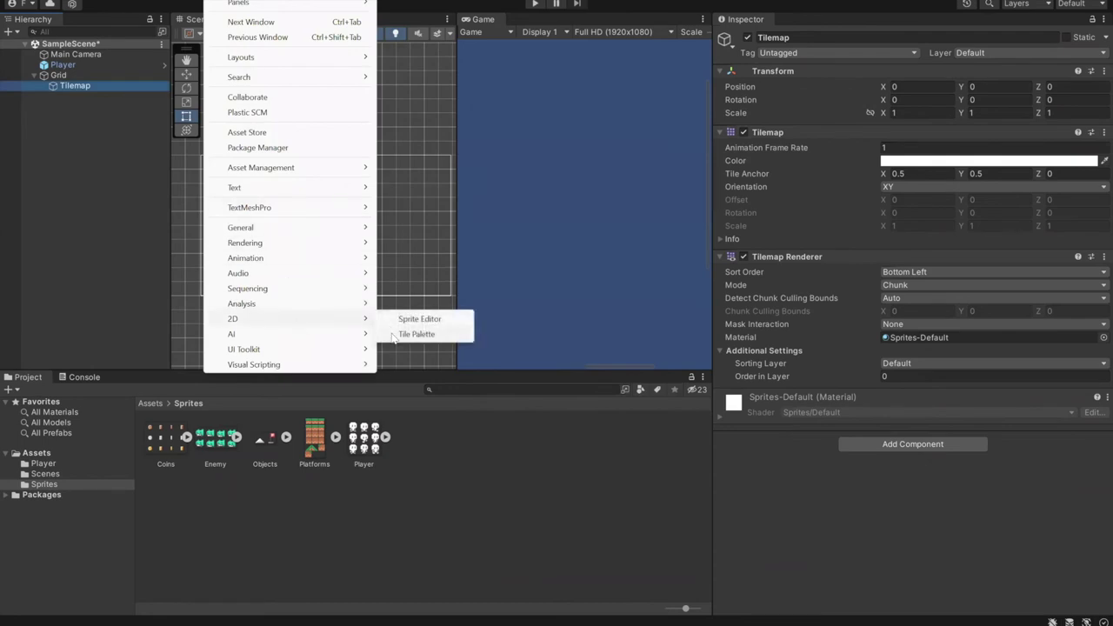
pyautogui.click(407, 334)
# - Move the Tile Palette window clear of the Sprites folder contents and try adding the Platforms sprite sheet to it
pyautogui.click(337, 437)
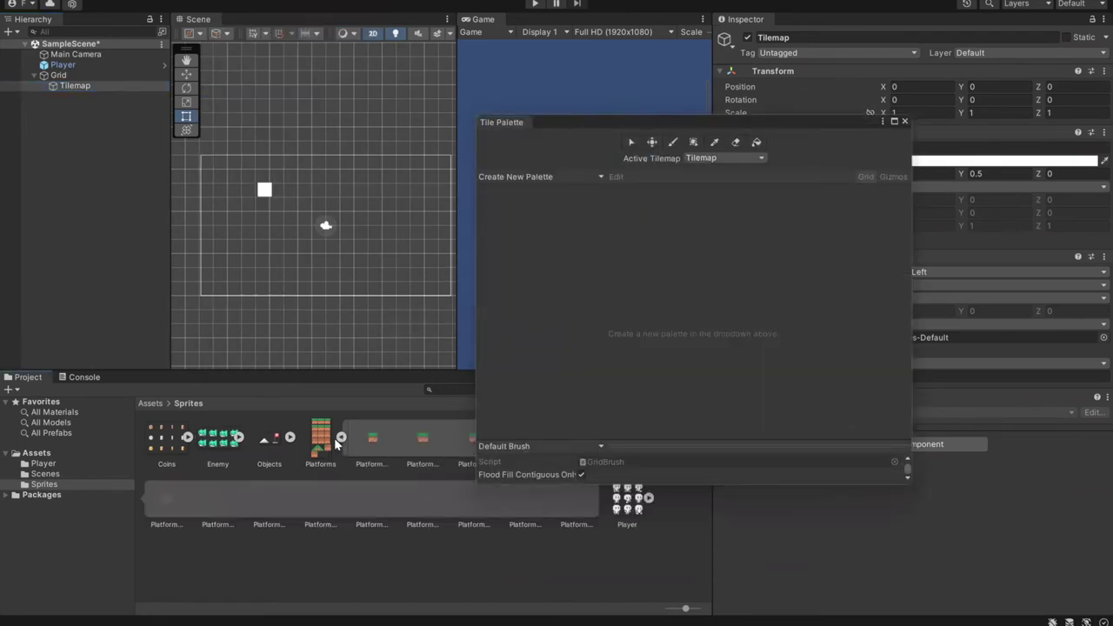
pyautogui.click(342, 437)
pyautogui.click(342, 437)
pyautogui.moveTo(649, 117); pyautogui.dragTo(709, 11)
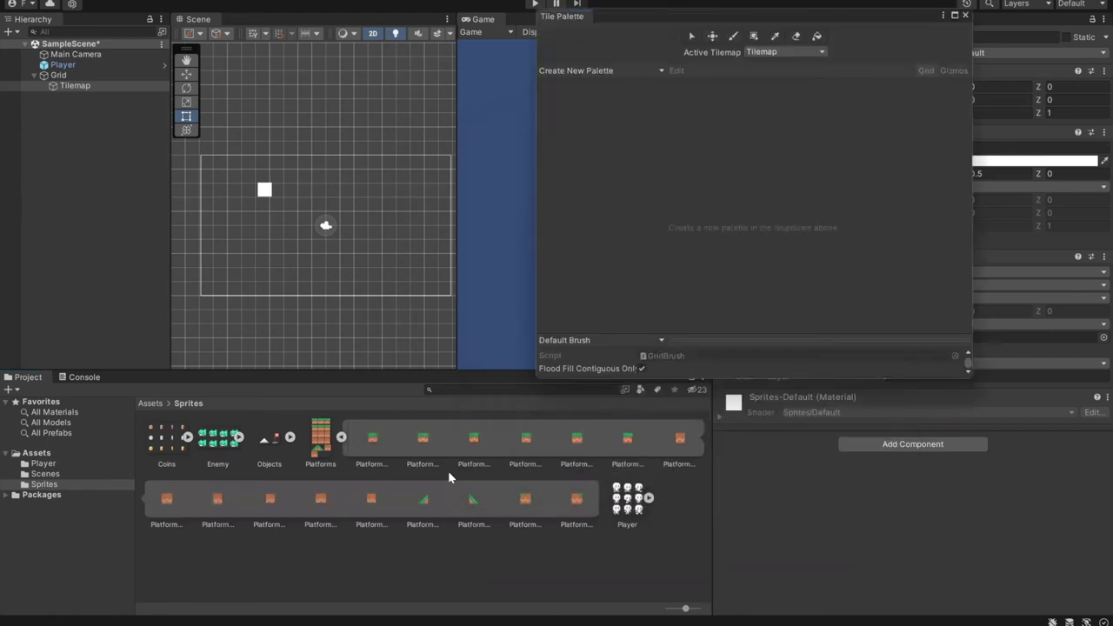
pyautogui.click(342, 437)
pyautogui.moveTo(314, 437); pyautogui.dragTo(710, 194)
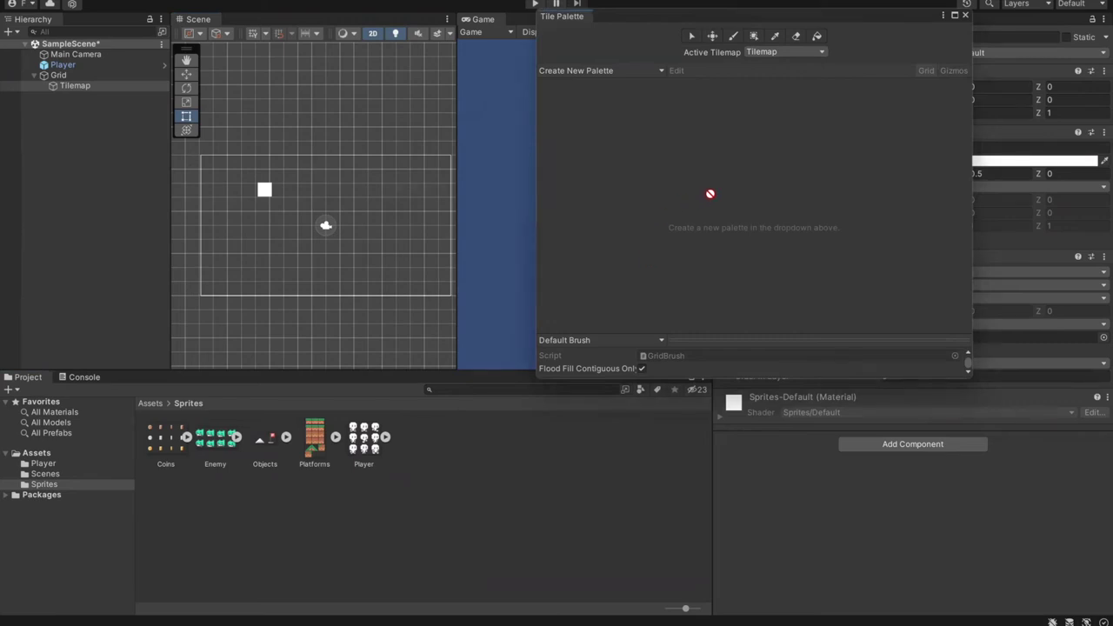
pyautogui.click(643, 70)
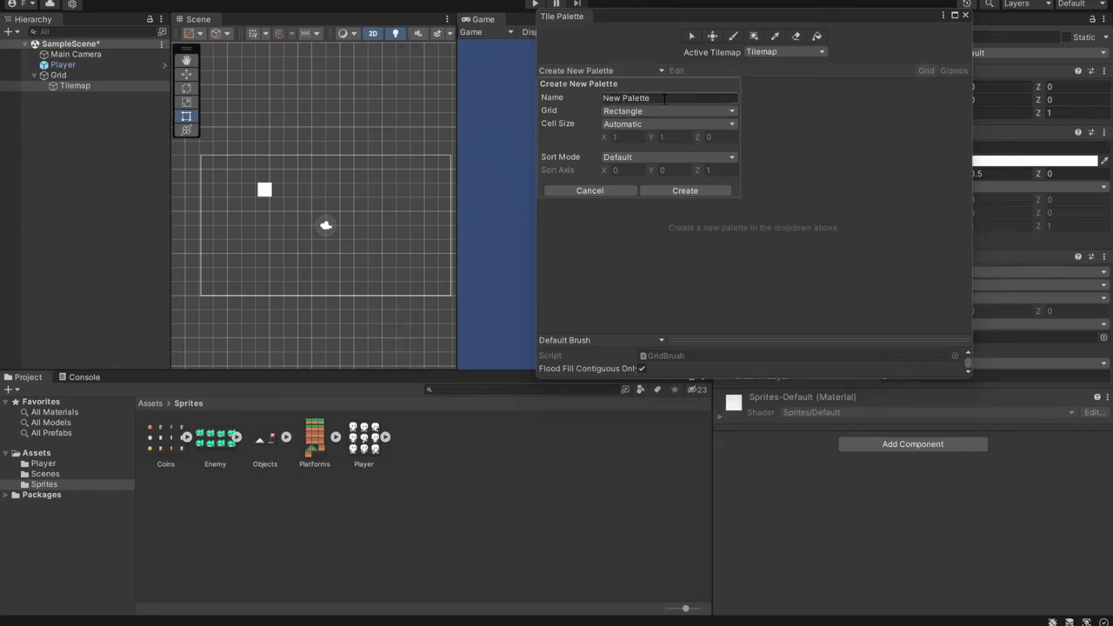
pyautogui.click(665, 99)
pyautogui.write('D')
pyautogui.click(683, 191)
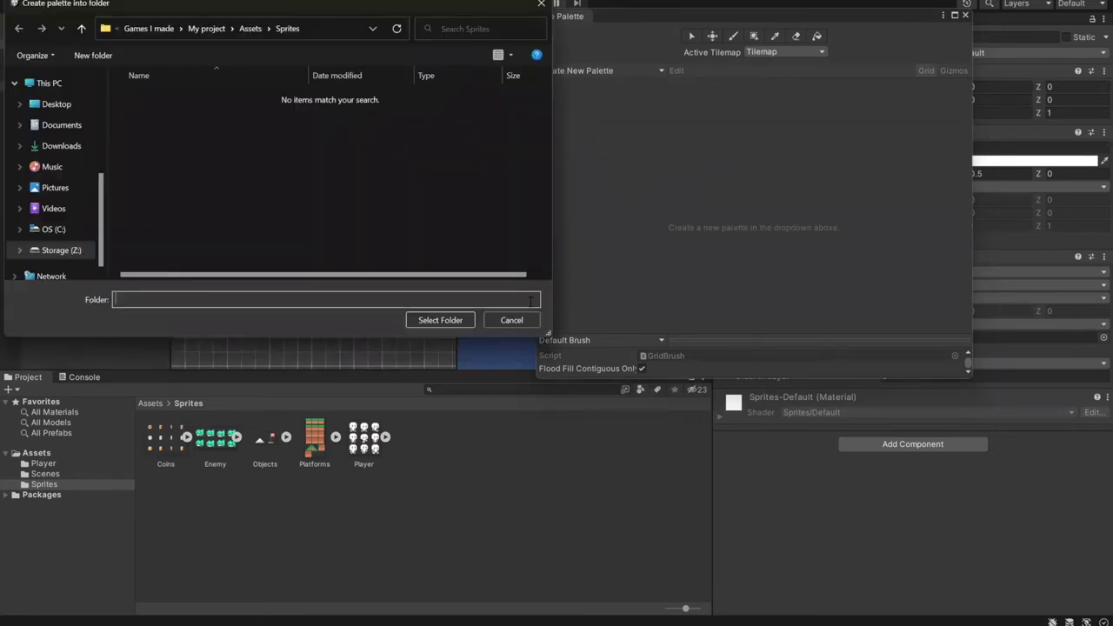
pyautogui.click(513, 321)
# - Create a new tile palette named hi with a rectangle grid and save it in the Assets/Sprites folder
pyautogui.click(657, 71)
pyautogui.click(660, 96)
pyautogui.press('BackSpace')
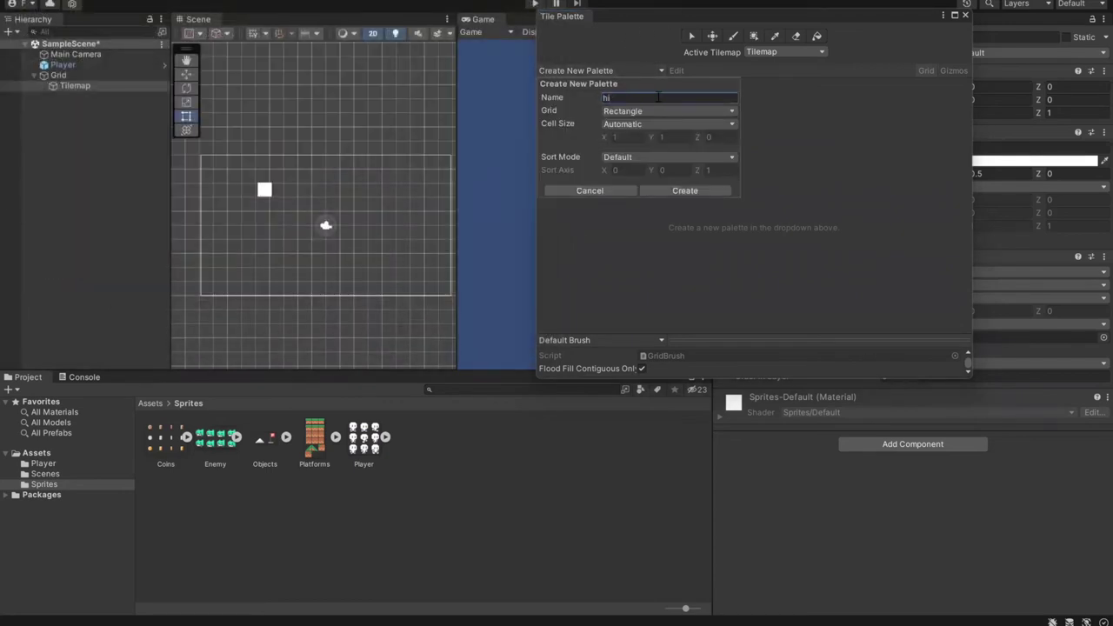
pyautogui.click(688, 193)
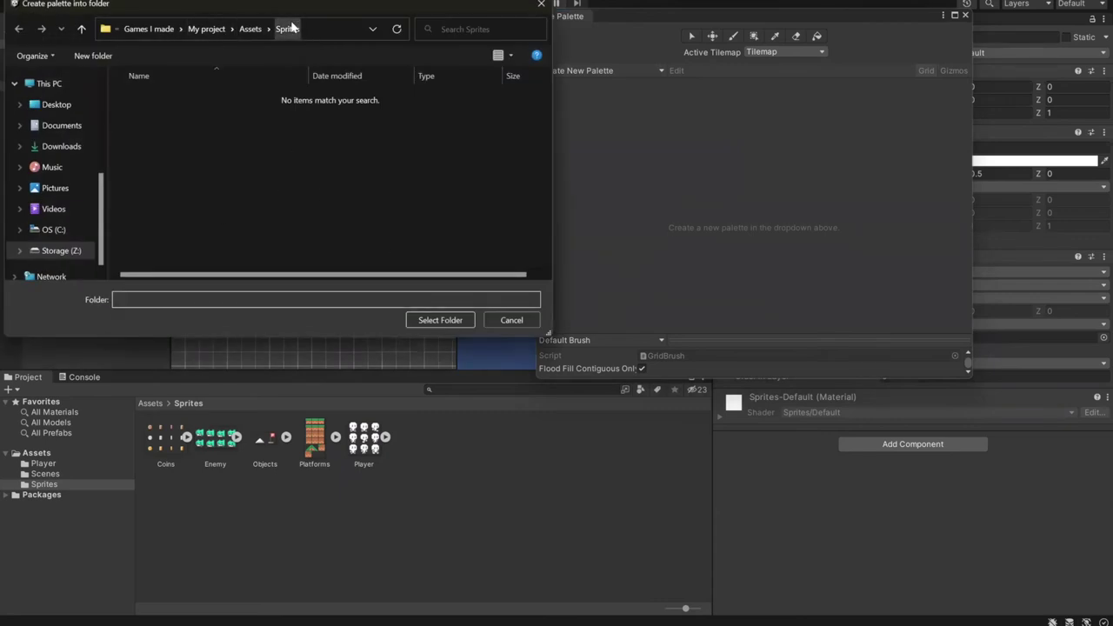
pyautogui.click(248, 30)
pyautogui.doubleClick(184, 131)
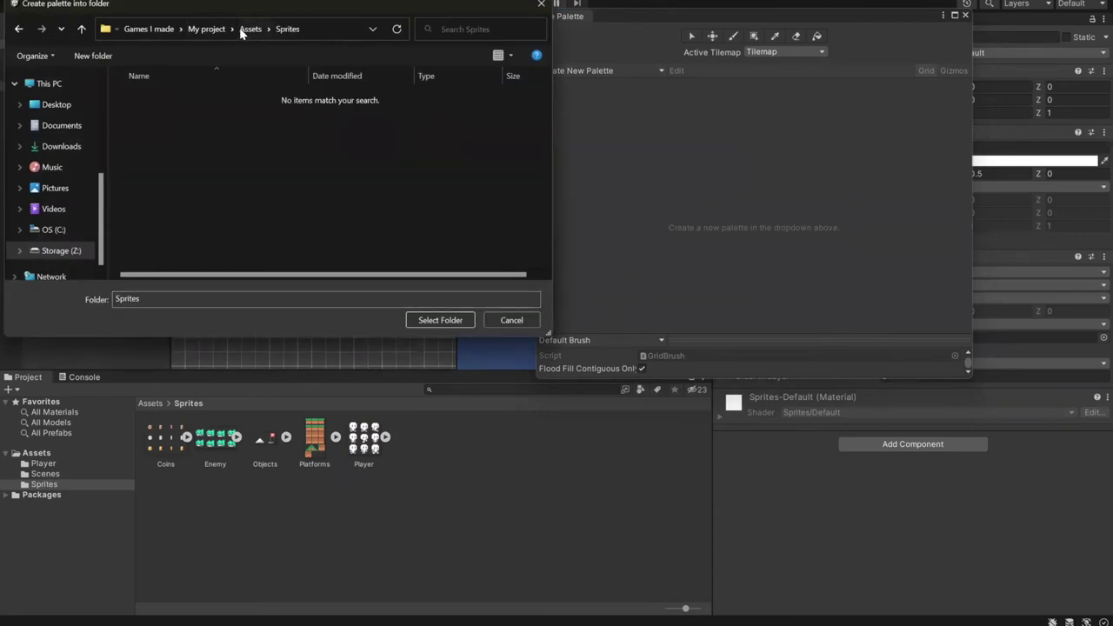
pyautogui.click(440, 320)
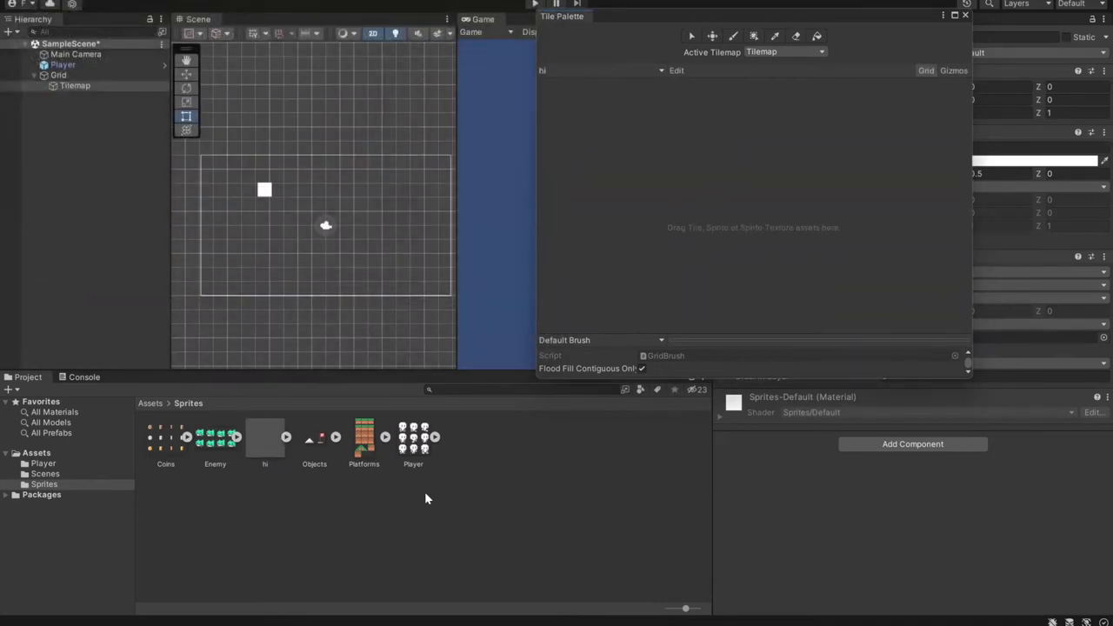
# - Add the Platforms sprite sheet to the hi palette and try to generate its tiles into a folder named tiles
pyautogui.click(273, 440)
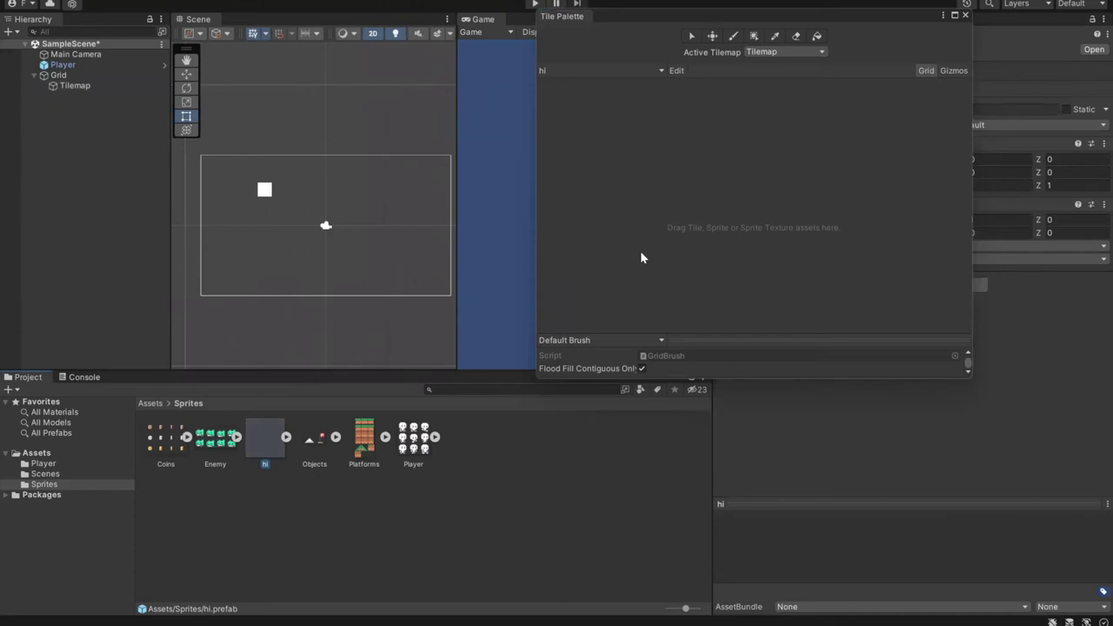
pyautogui.moveTo(364, 439); pyautogui.dragTo(646, 203)
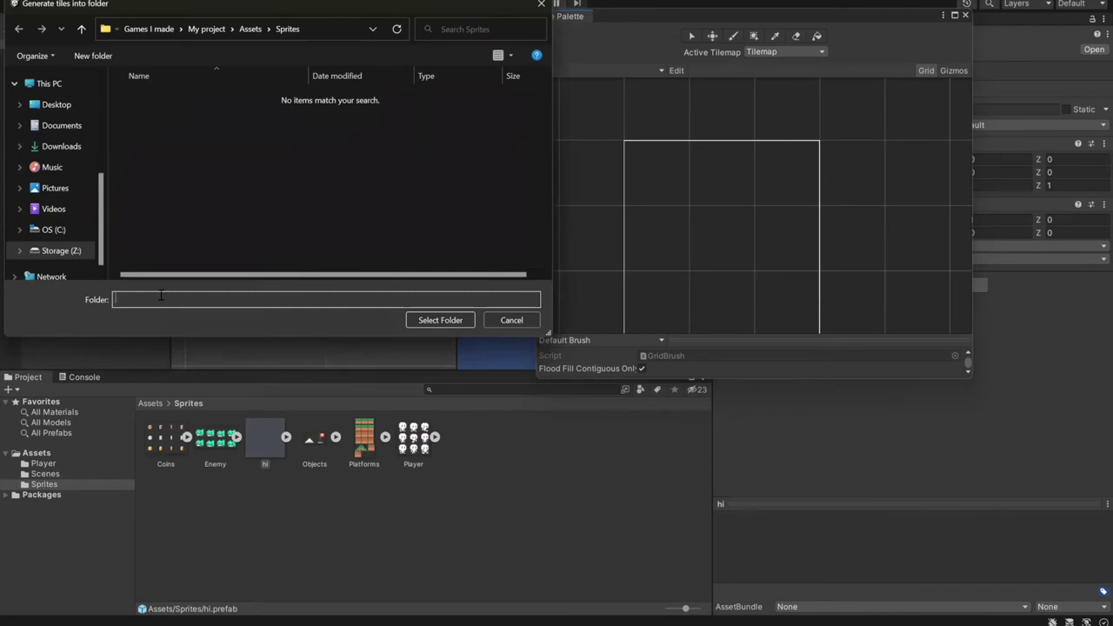
pyautogui.write('pl')
pyautogui.press('BackSpace')
pyautogui.press('BackSpace')
pyautogui.write('pl')
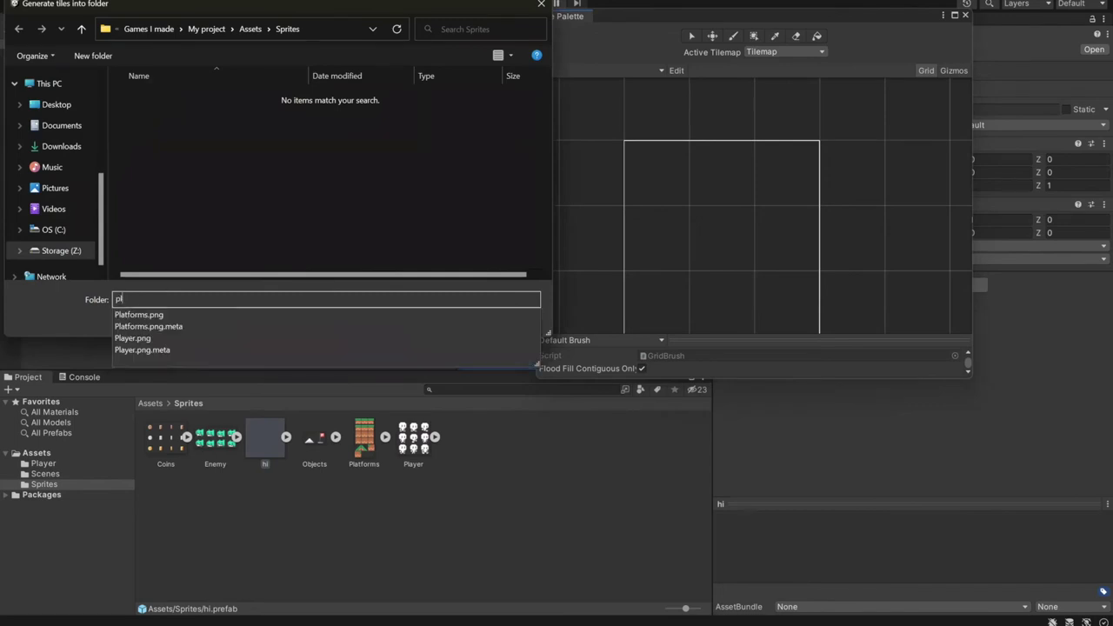
pyautogui.press('BackSpace')
pyautogui.press('BackSpace')
pyautogui.write('tiles')
pyautogui.press('Return')
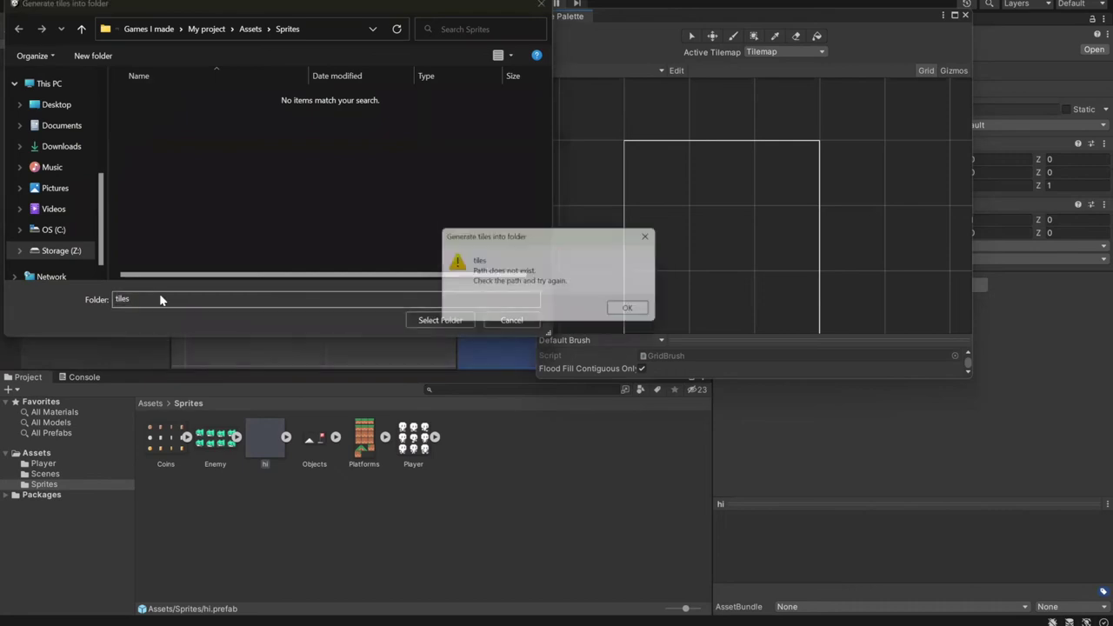
# - Clear the folder name and generate the platform tiles into the current Sprites folder
pyautogui.press('Return')
pyautogui.press('BackSpace')
pyautogui.click(440, 320)
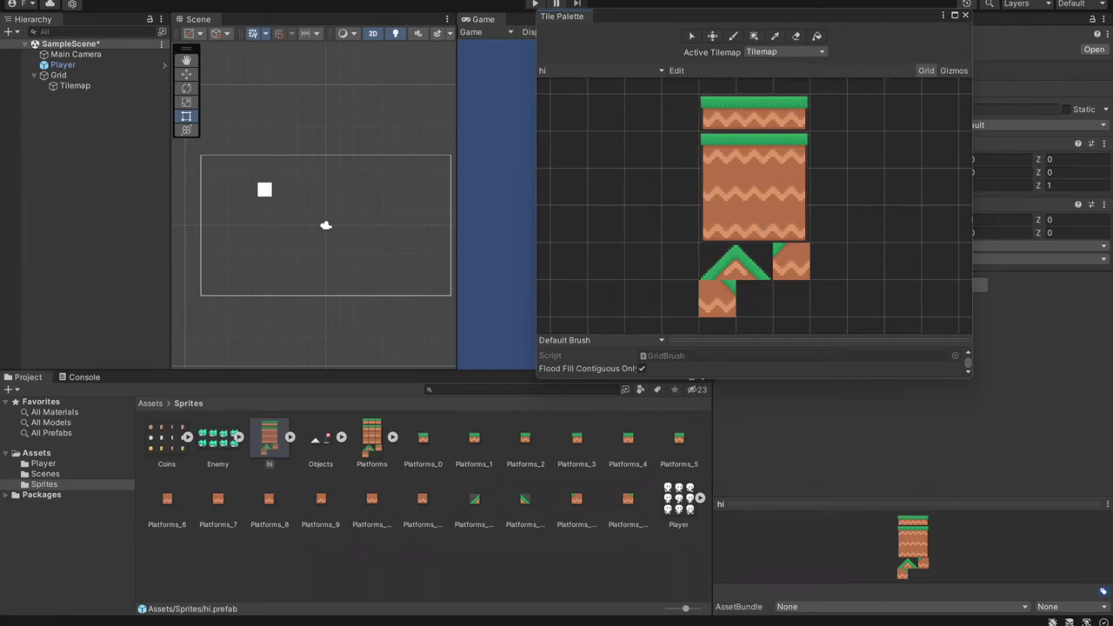
# - Bring up the Tile Palette window again and check its list of available palettes
pyautogui.hotkey('alt', 'w')
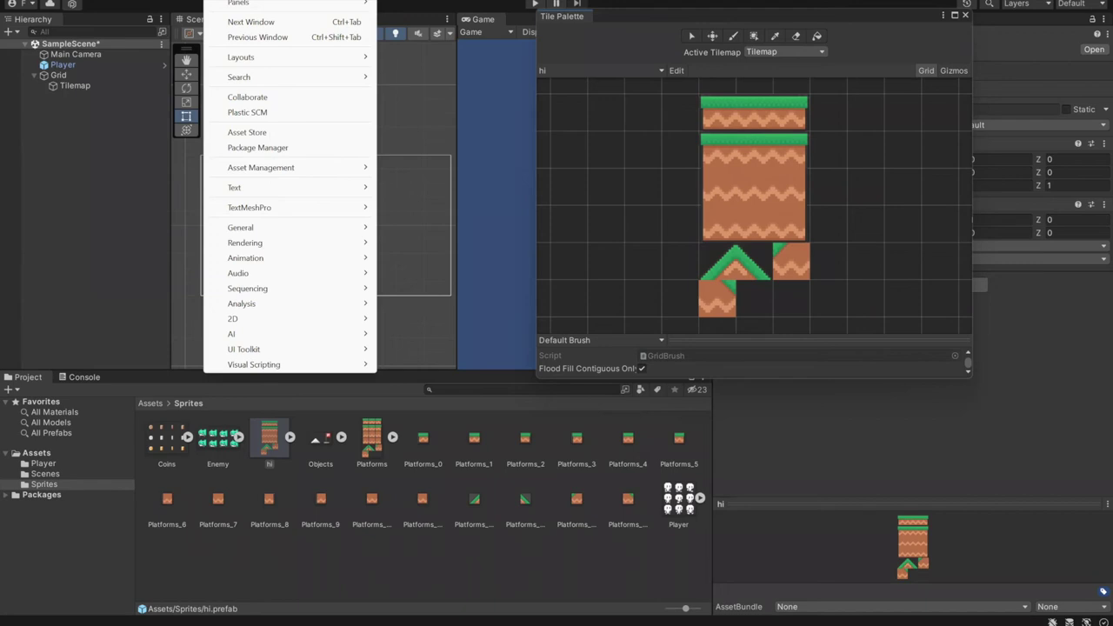
pyautogui.moveTo(287, 324)
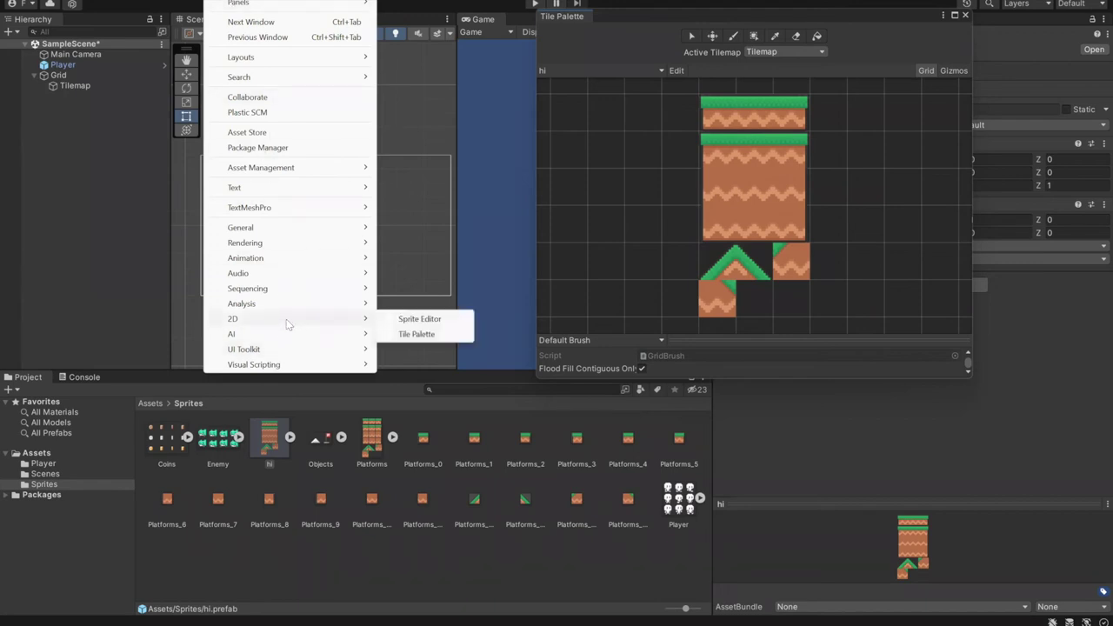
pyautogui.click(409, 334)
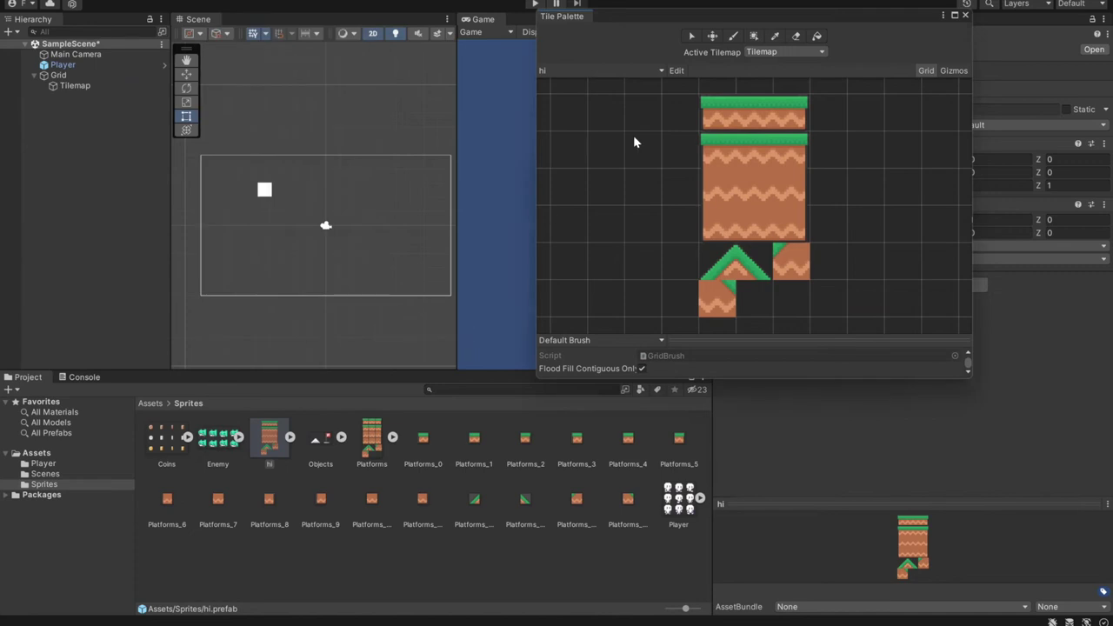
pyautogui.click(628, 70)
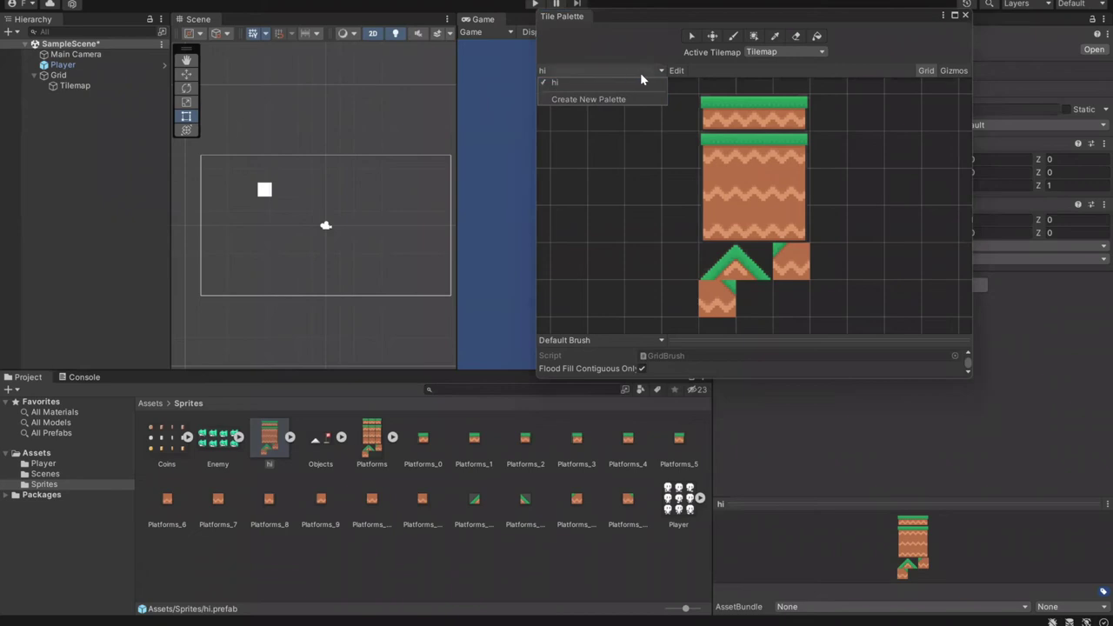
pyautogui.click(641, 72)
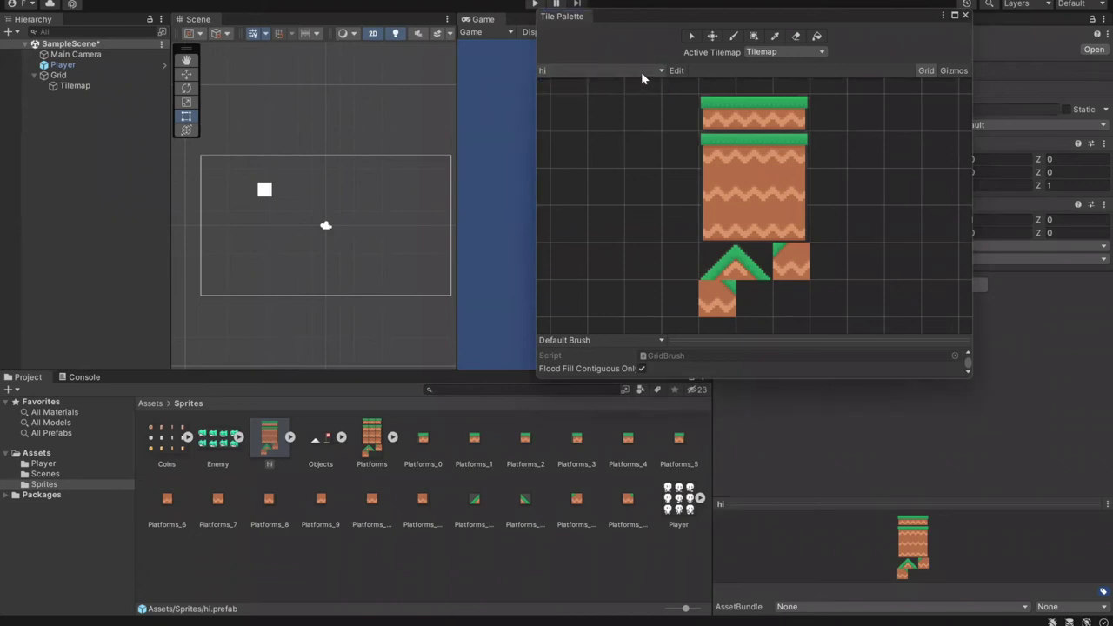
# - Inspect the Platforms sprite sheet asset and select the Grid object in the scene hierarchy
pyautogui.click(377, 449)
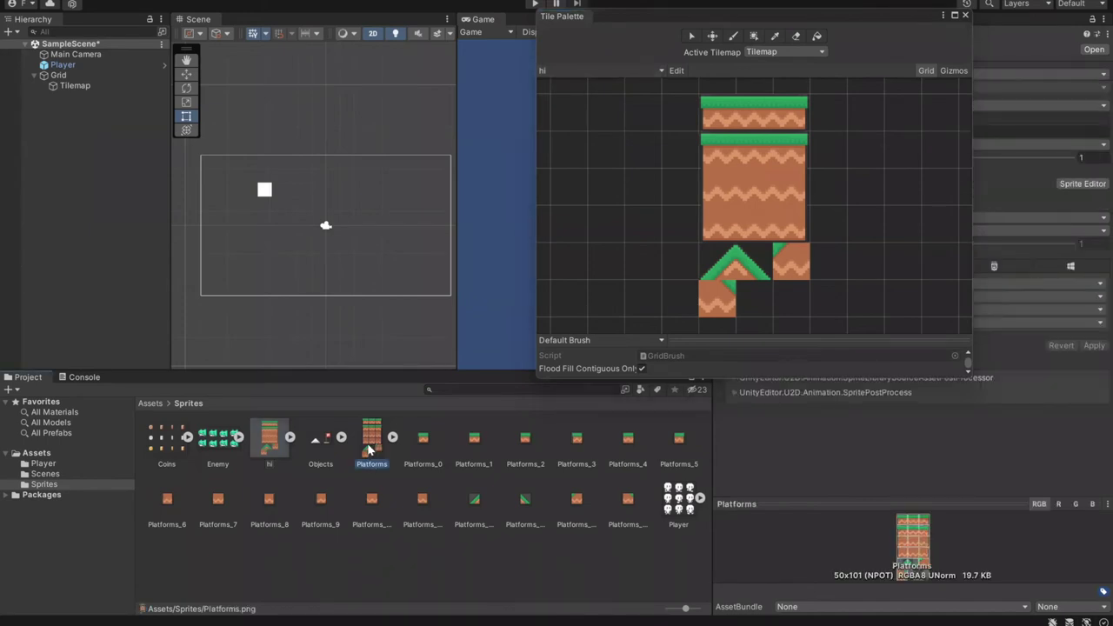
pyautogui.moveTo(377, 449)
pyautogui.mouseDown()
pyautogui.moveTo(636, 235)
pyautogui.moveTo(559, 111)
pyautogui.moveTo(596, 121)
pyautogui.moveTo(373, 443)
pyautogui.mouseUp()
pyautogui.click(96, 77)
pyautogui.click(105, 87)
pyautogui.click(100, 76)
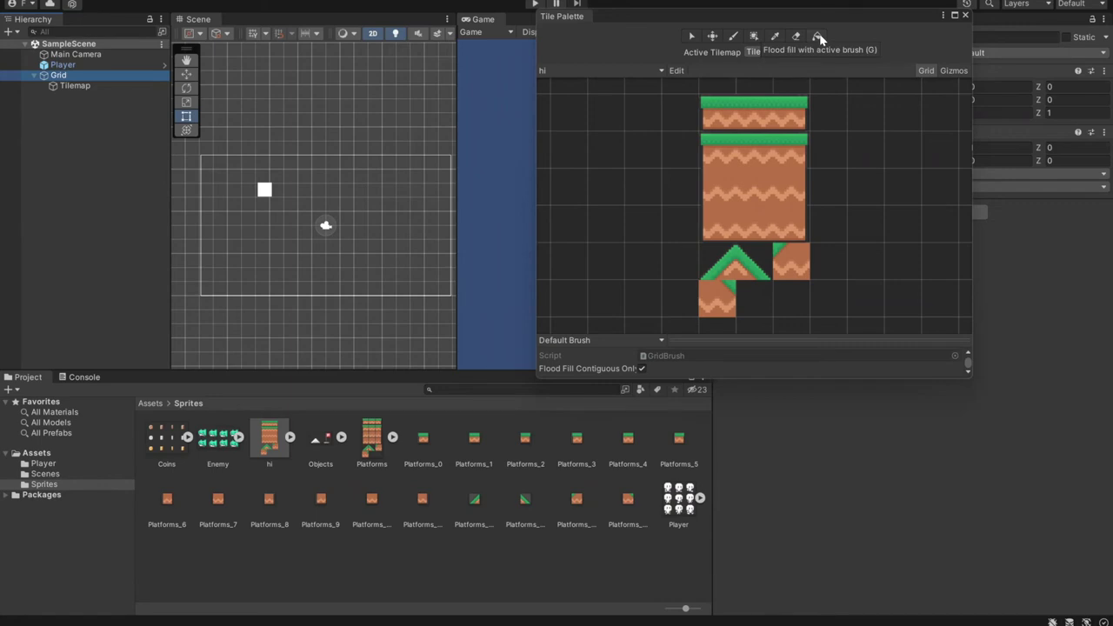
# - Use the Select tool to select a three-by-three block of platform tiles in the palette
pyautogui.click(692, 36)
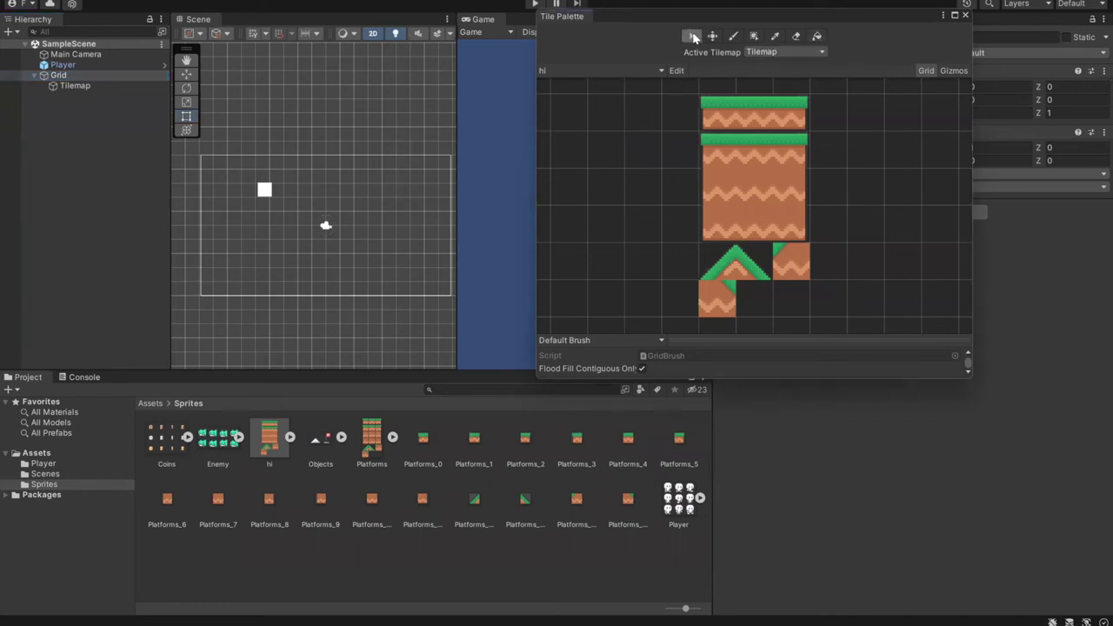
pyautogui.click(713, 118)
pyautogui.moveTo(735, 106); pyautogui.dragTo(787, 197)
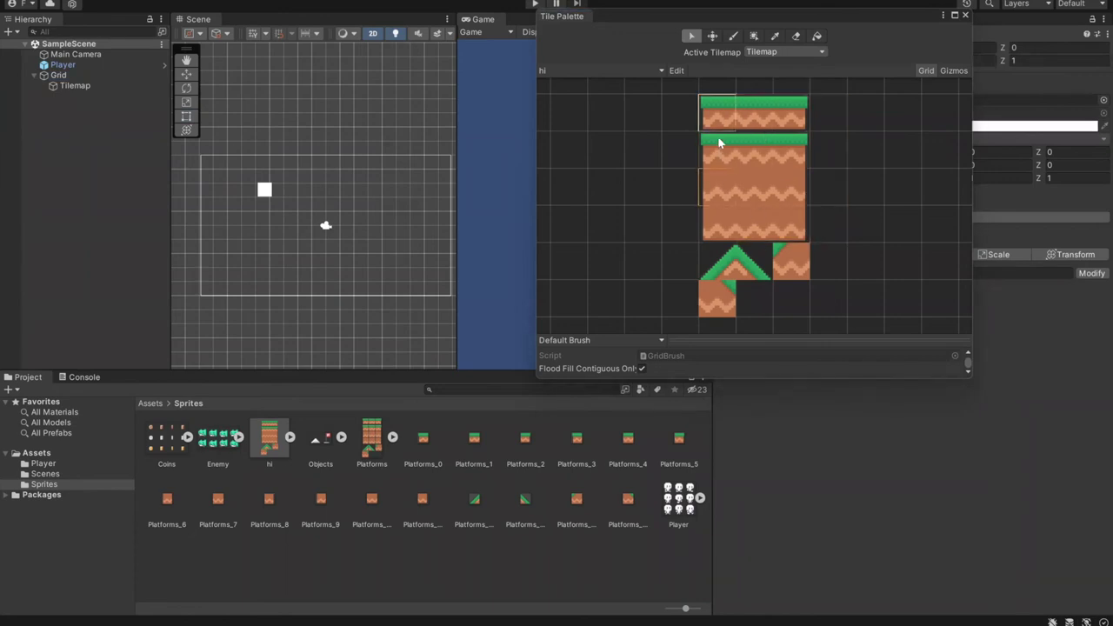
# - Try the Move tool on the platform tiles in the upper rows of the palette
pyautogui.click(713, 37)
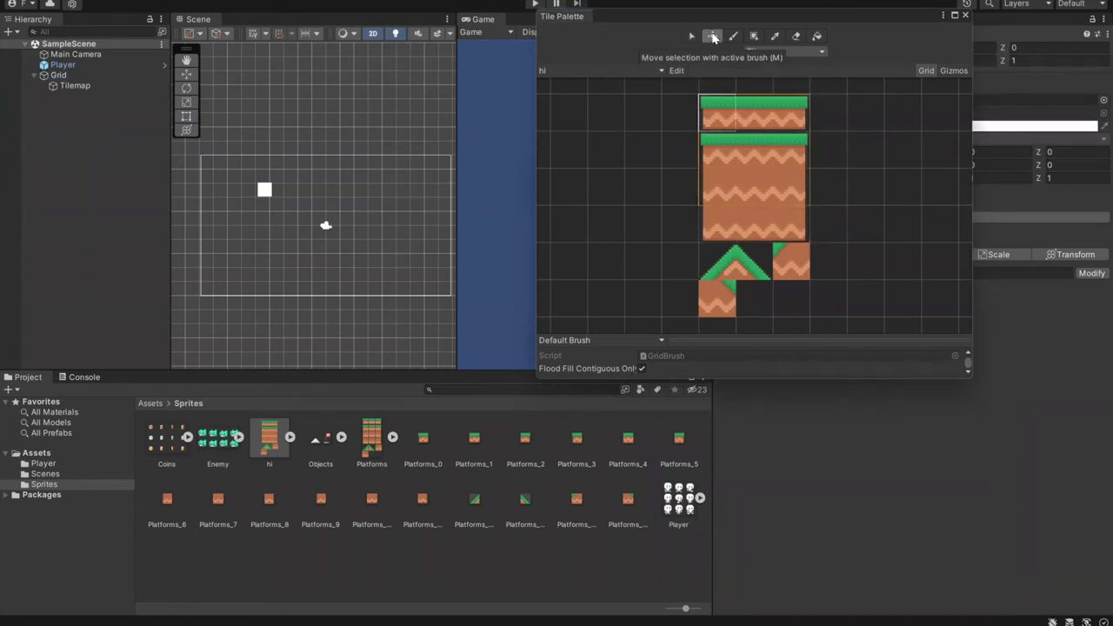
pyautogui.click(768, 134)
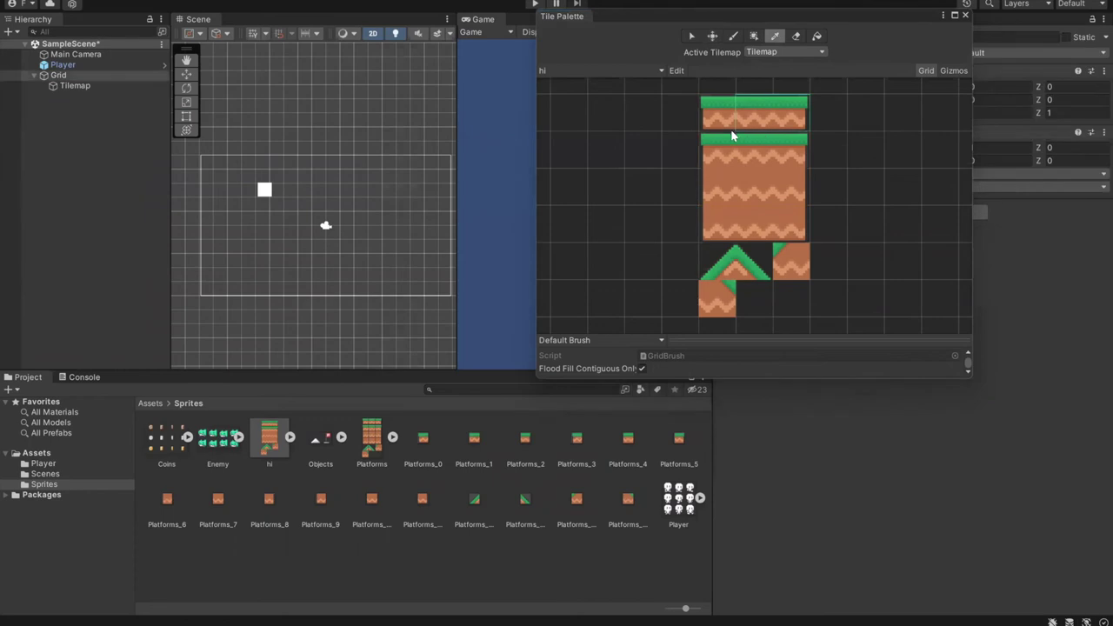
pyautogui.click(712, 38)
pyautogui.click(793, 123)
pyautogui.click(712, 38)
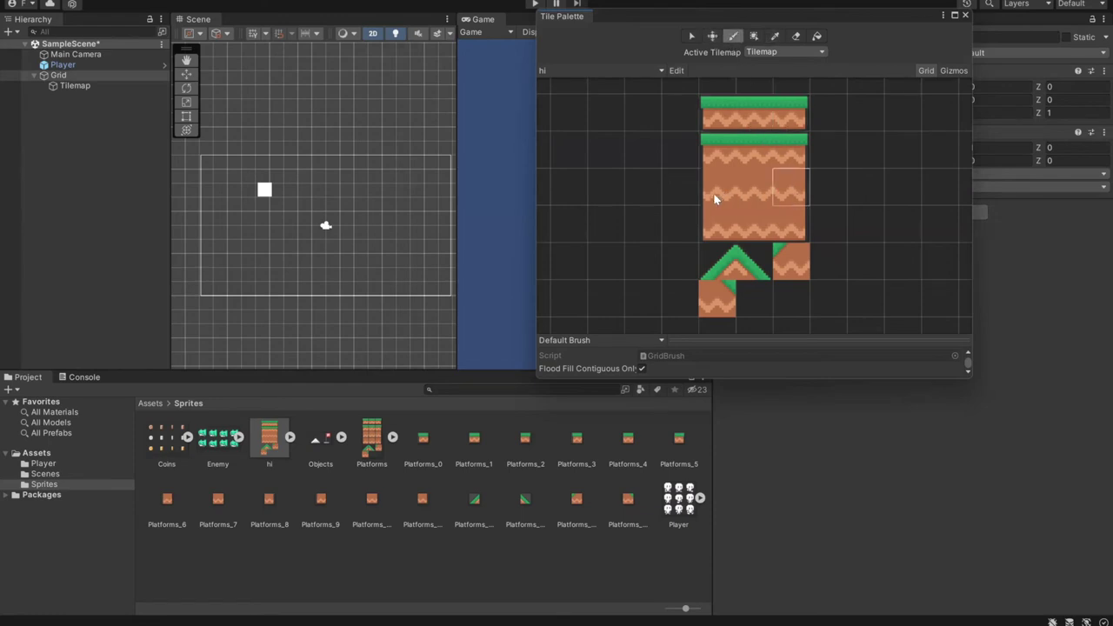
# - Go through the Paint brush, filled box, tile picker and flood fill tools, ending on flood fill
pyautogui.click(733, 39)
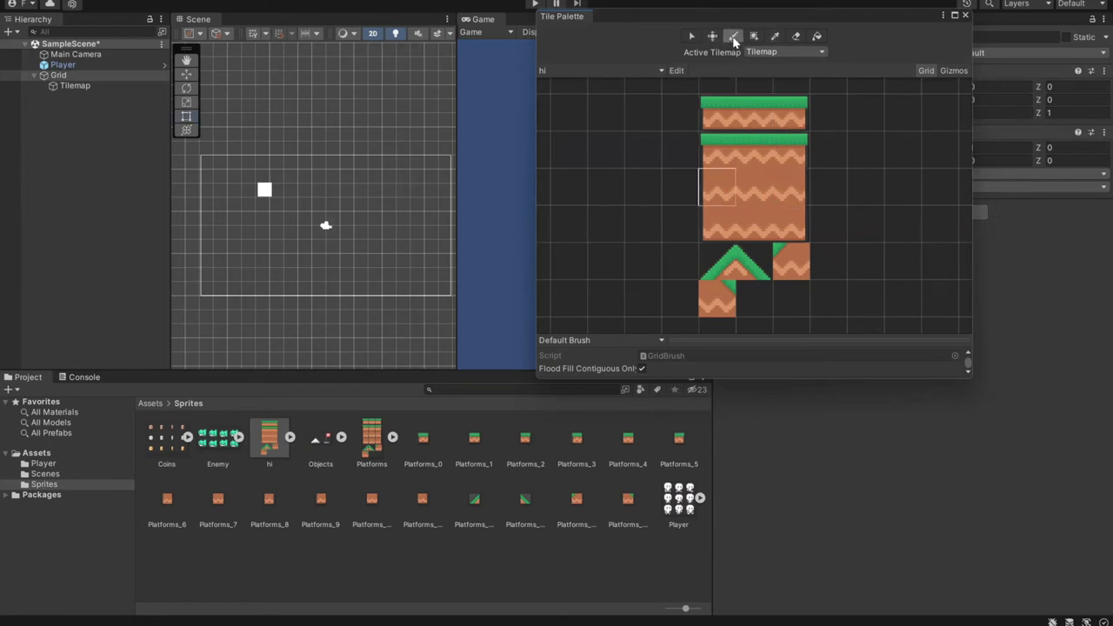
pyautogui.click(734, 36)
pyautogui.click(753, 37)
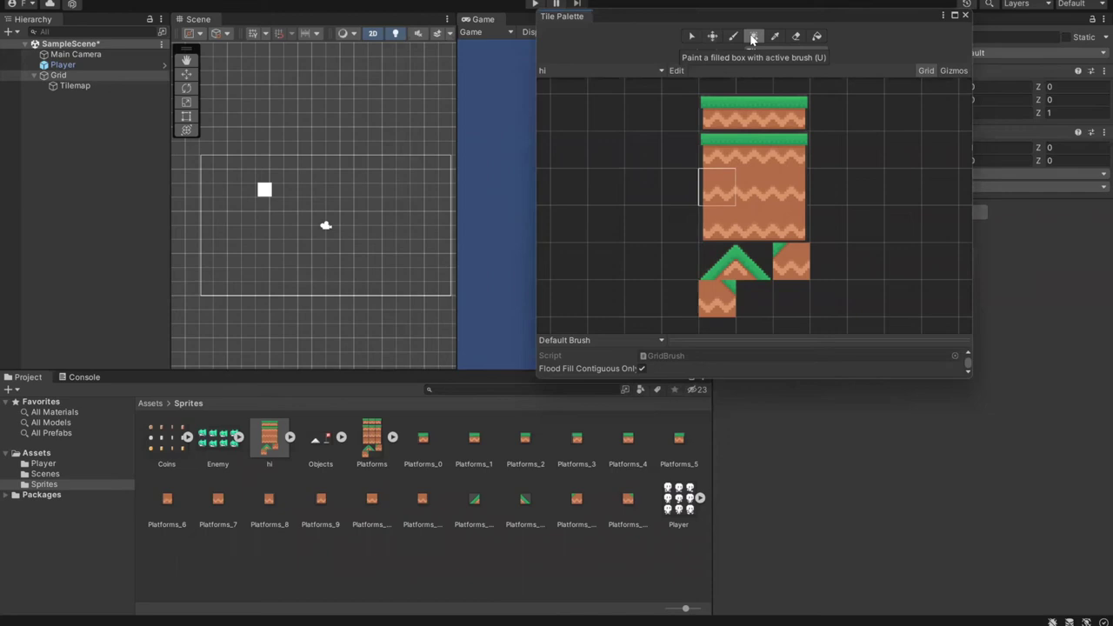
pyautogui.click(774, 36)
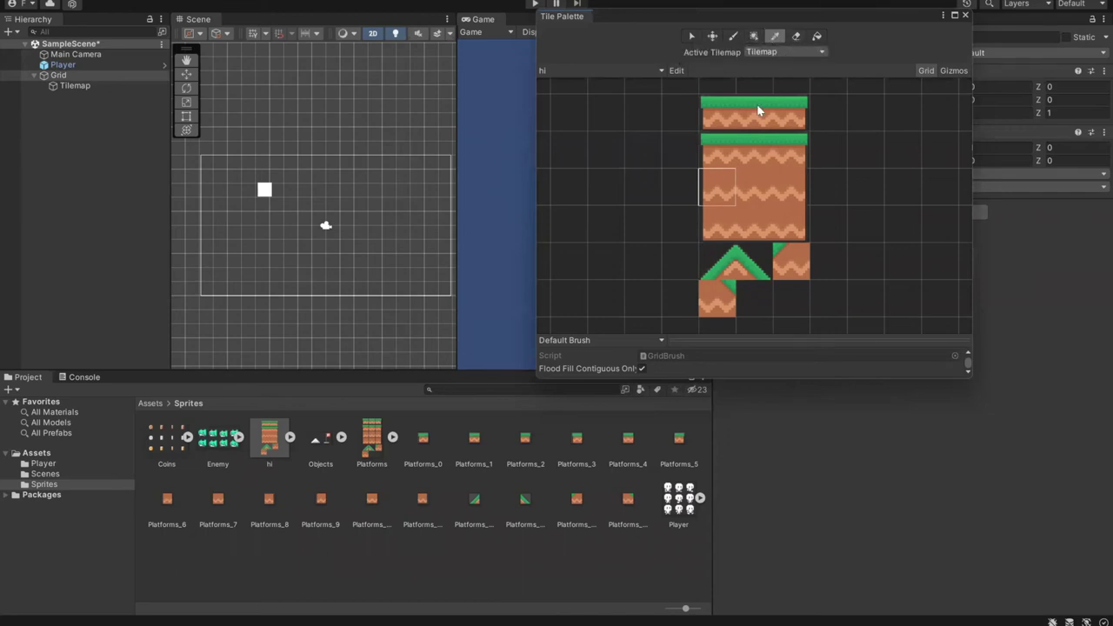
pyautogui.click(816, 37)
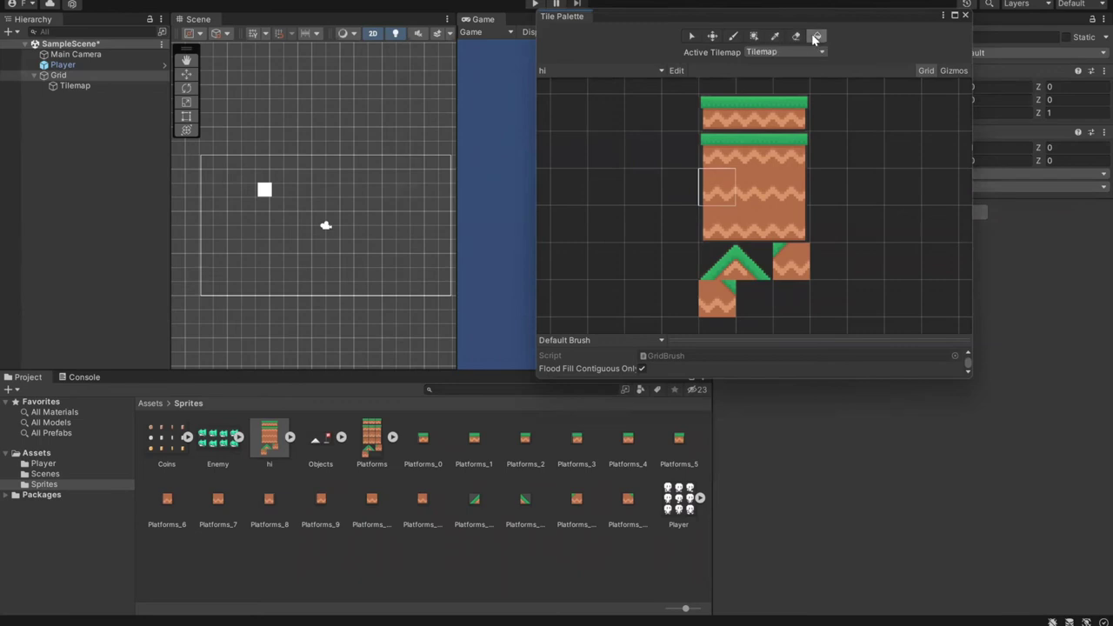
# - Paint a strip of plain dirt tiles, 12 tiles wide and two rows high, along the bottom of the camera frame
pyautogui.click(733, 37)
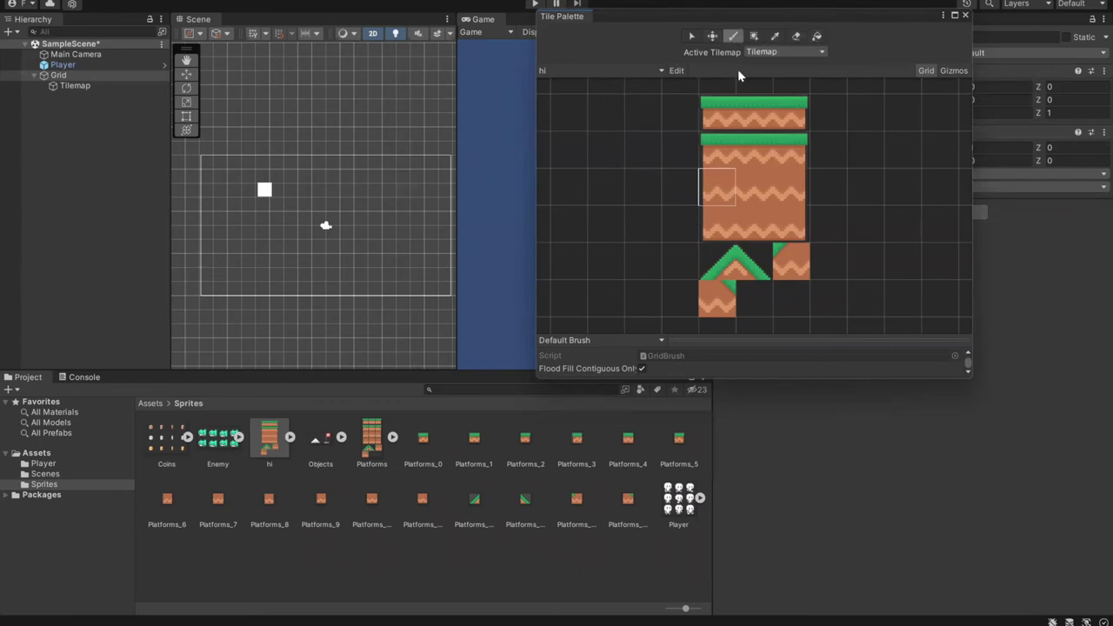
pyautogui.click(752, 176)
pyautogui.click(782, 178)
pyautogui.click(762, 186)
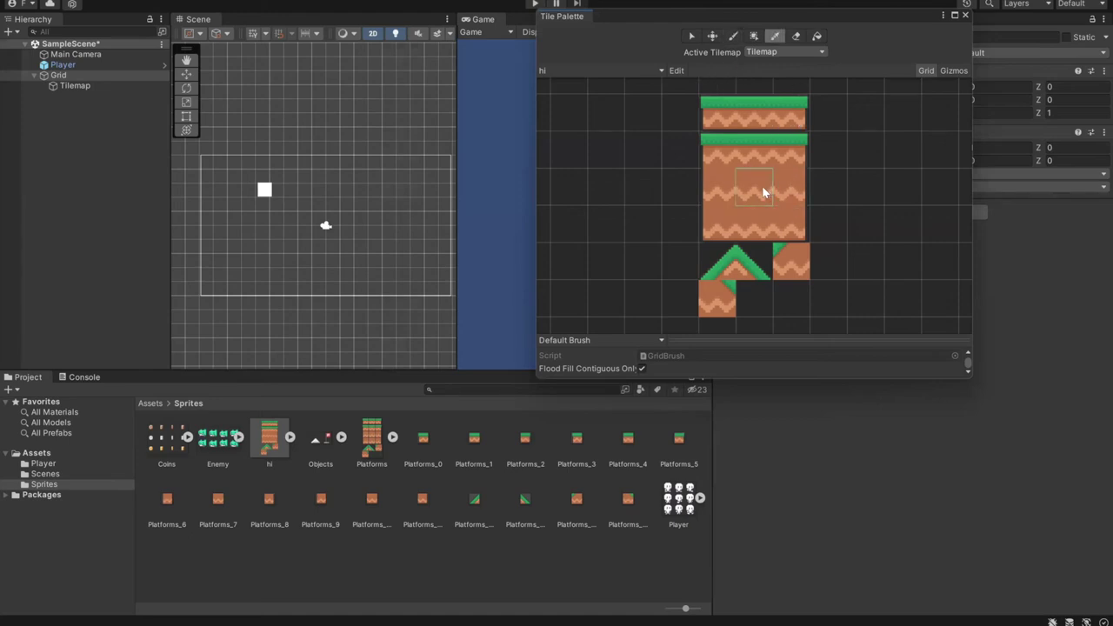
pyautogui.click(677, 72)
pyautogui.click(754, 37)
pyautogui.click(275, 294)
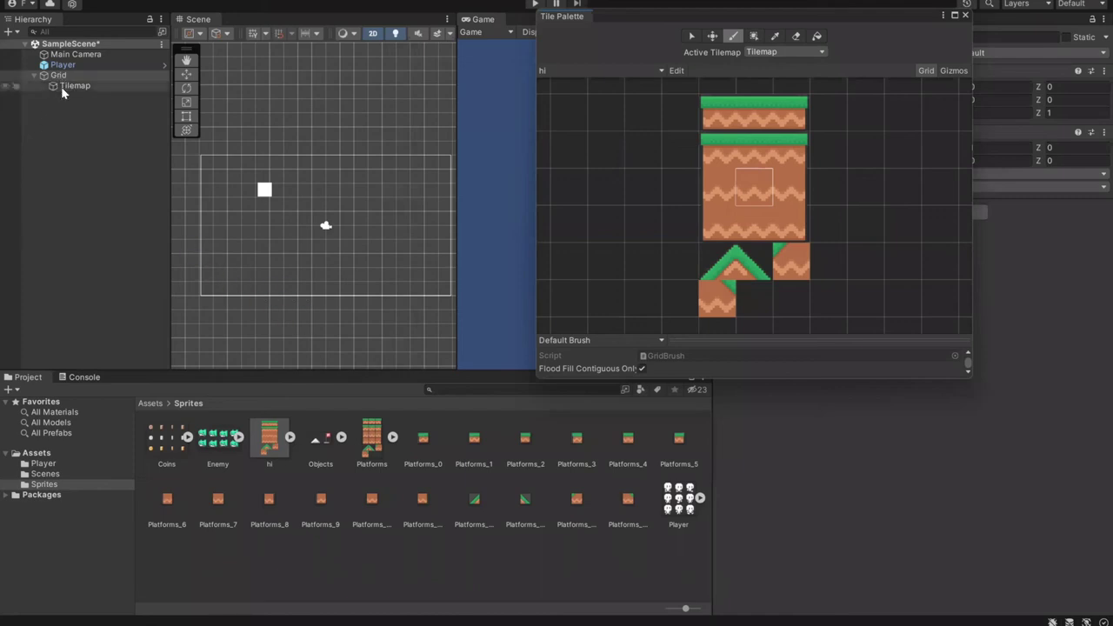
pyautogui.moveTo(247, 293); pyautogui.dragTo(394, 289)
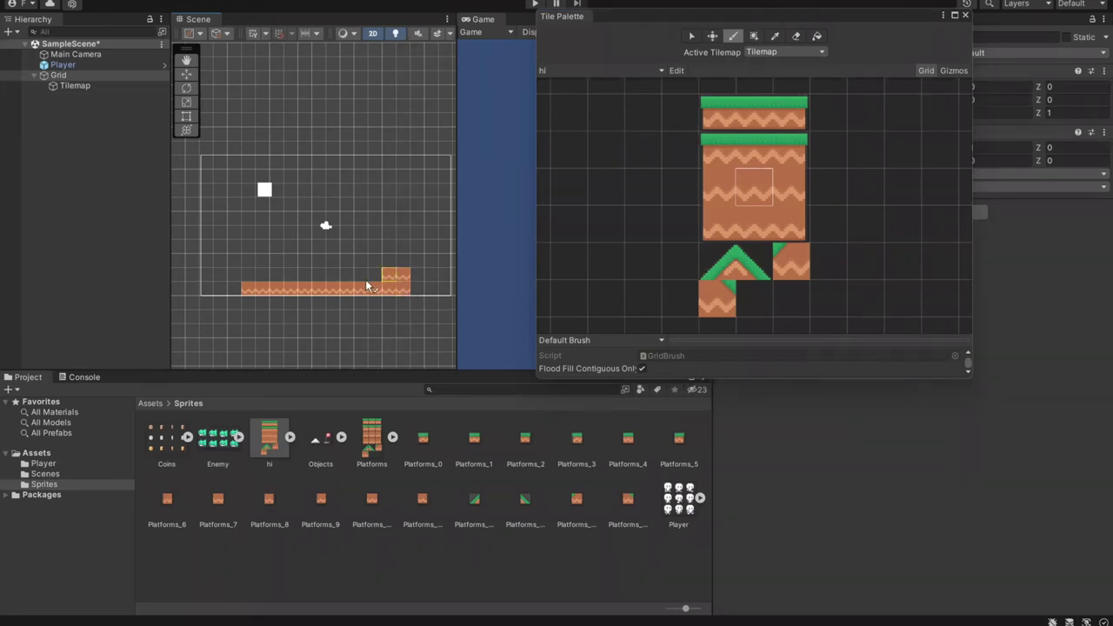
pyautogui.moveTo(318, 287); pyautogui.dragTo(274, 289)
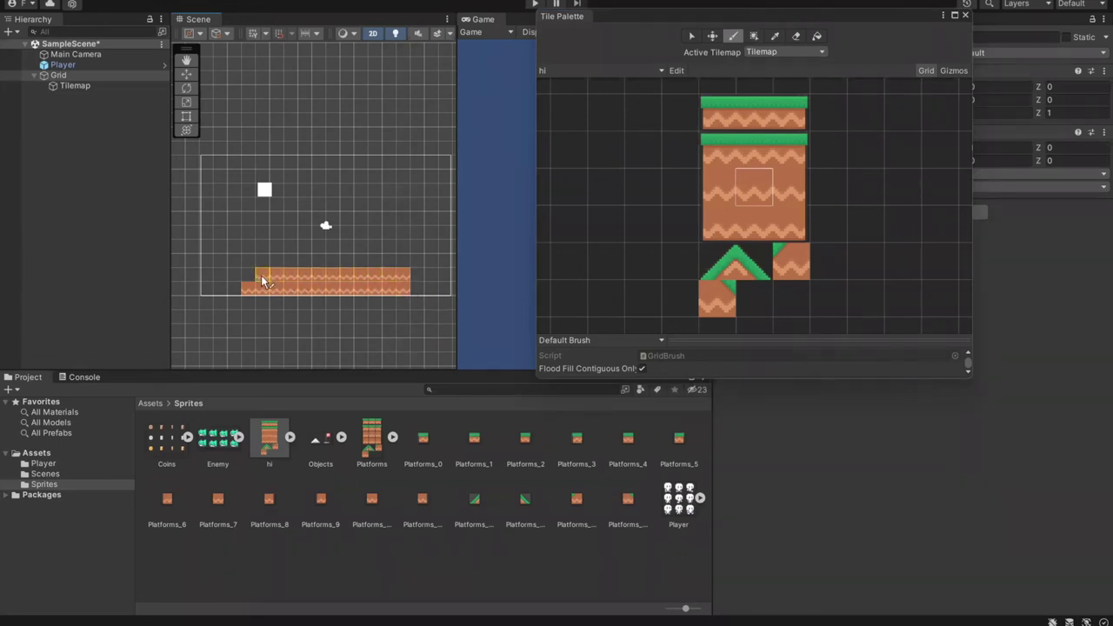
# - Cover the dirt strip with a row of grass-topped tiles and add a raised row of three above it
pyautogui.click(754, 150)
pyautogui.click(249, 261)
pyautogui.moveTo(257, 260); pyautogui.dragTo(322, 255)
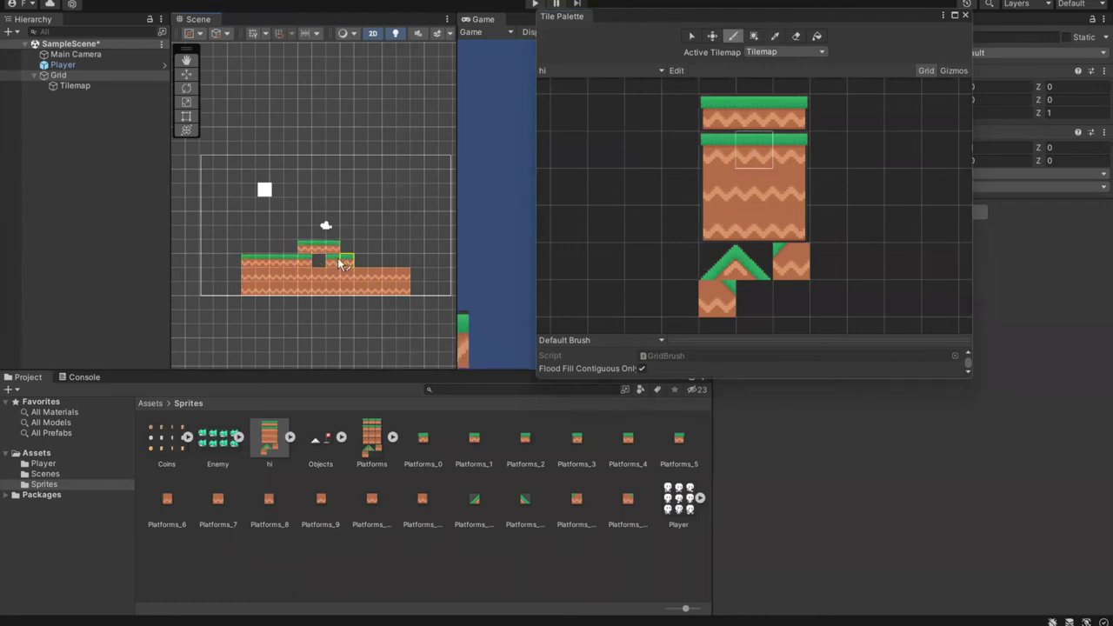
# - Replace the grass-topped tiles directly beneath the raised row with the plain centre dirt tile
pyautogui.click(758, 185)
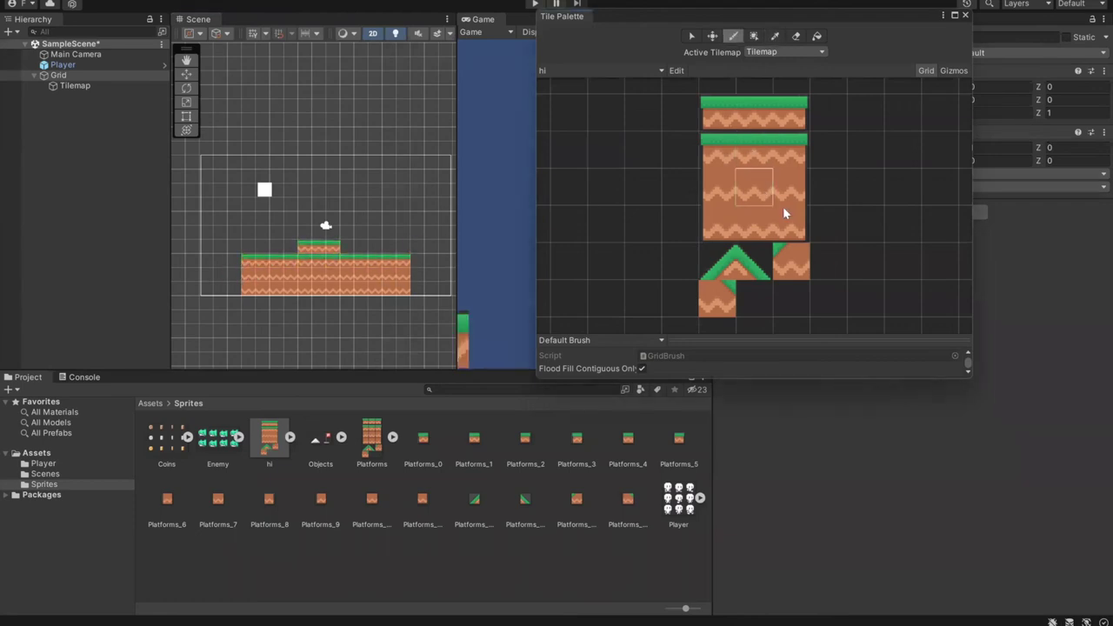
pyautogui.click(322, 262)
pyautogui.click(304, 258)
# - Add an ascending slope tile before the raised row and a descending slope tile after it
pyautogui.click(716, 276)
pyautogui.click(291, 250)
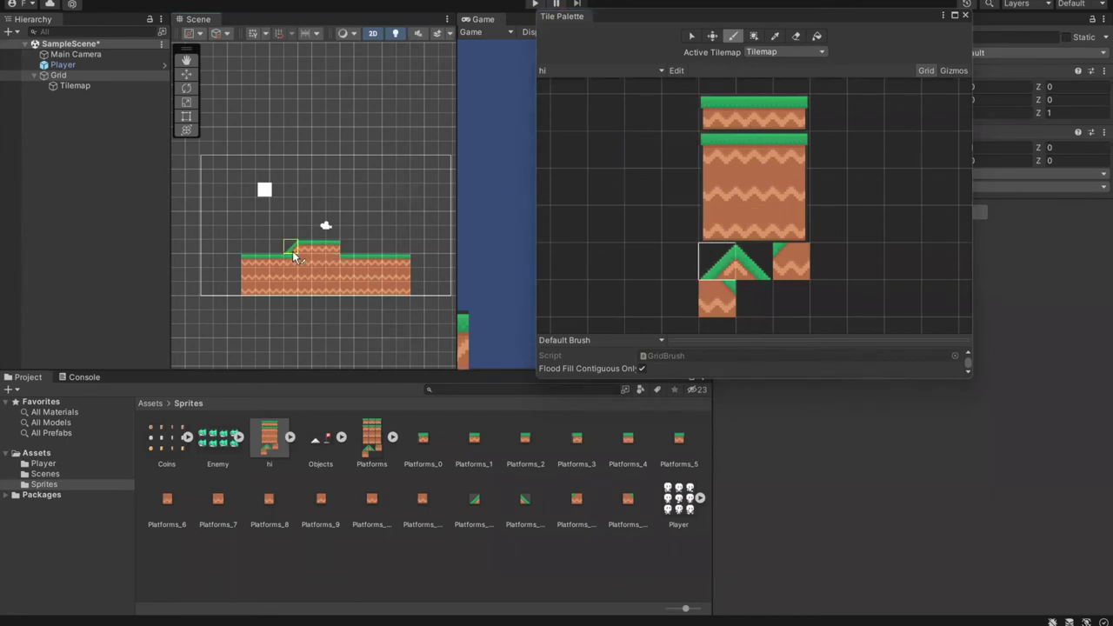
pyautogui.click(745, 261)
pyautogui.click(346, 249)
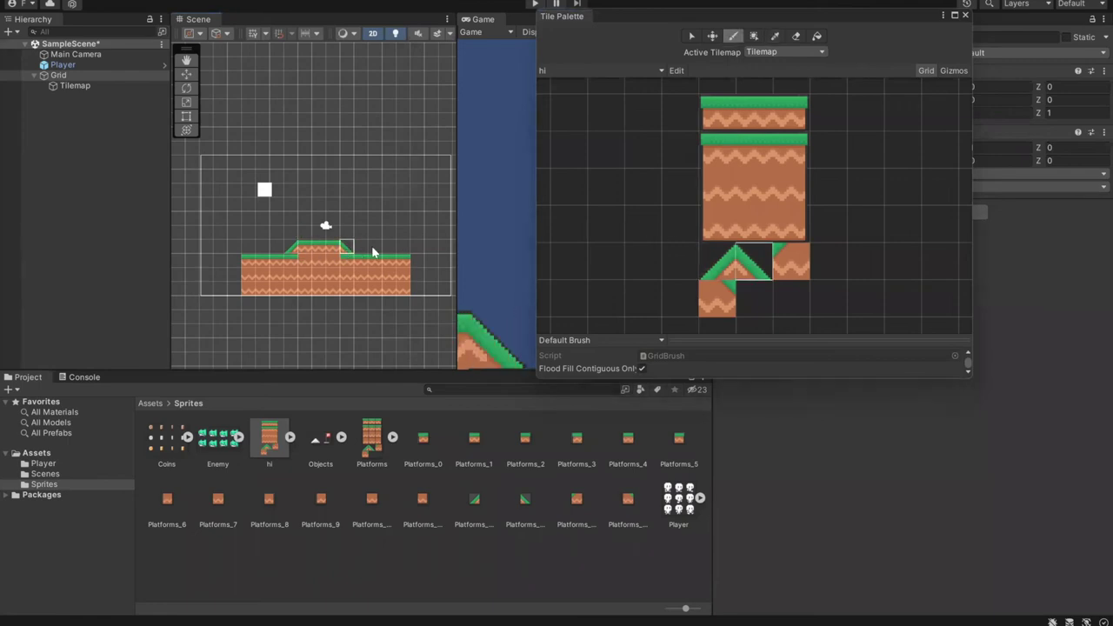
# - Use the filled box tool to paint large blocks of plain dirt tiles at both ends of the ground
pyautogui.click(729, 299)
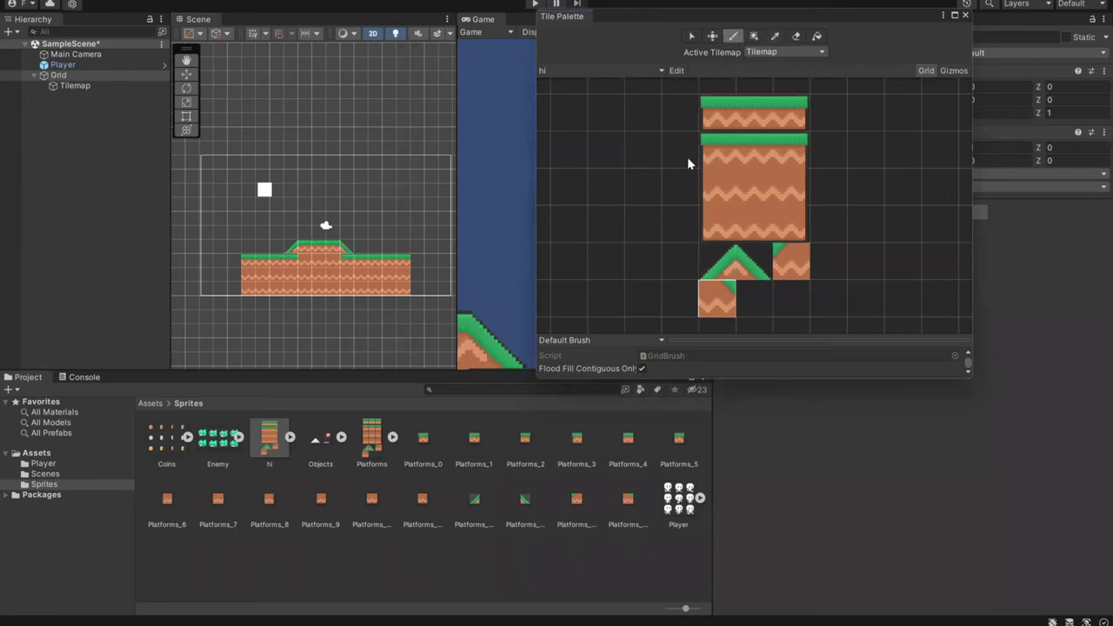
pyautogui.click(773, 153)
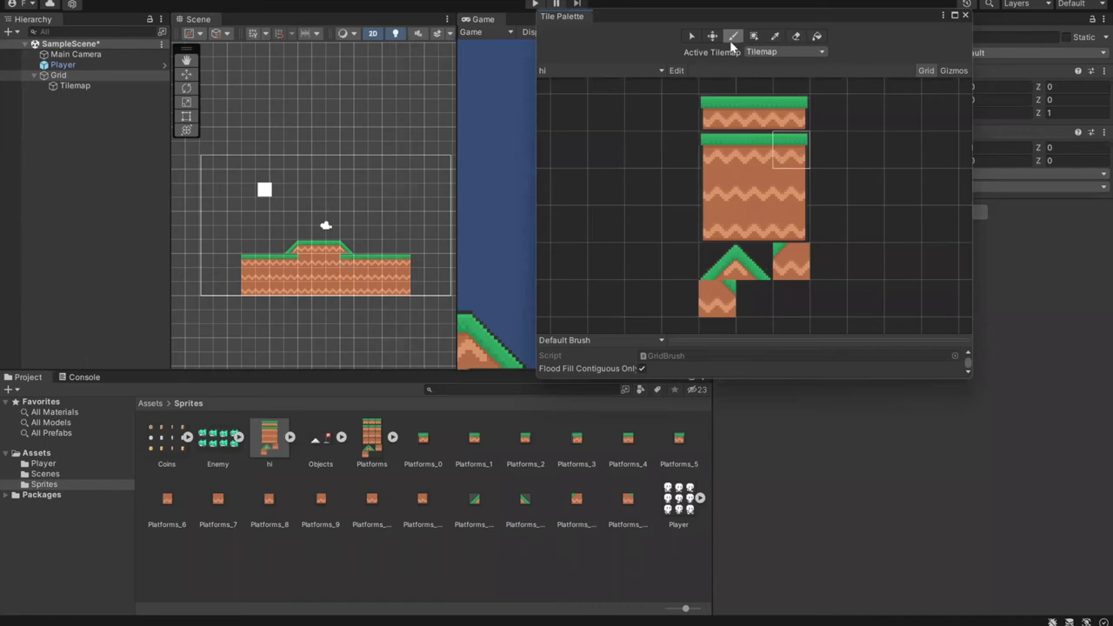
pyautogui.click(754, 35)
pyautogui.click(758, 193)
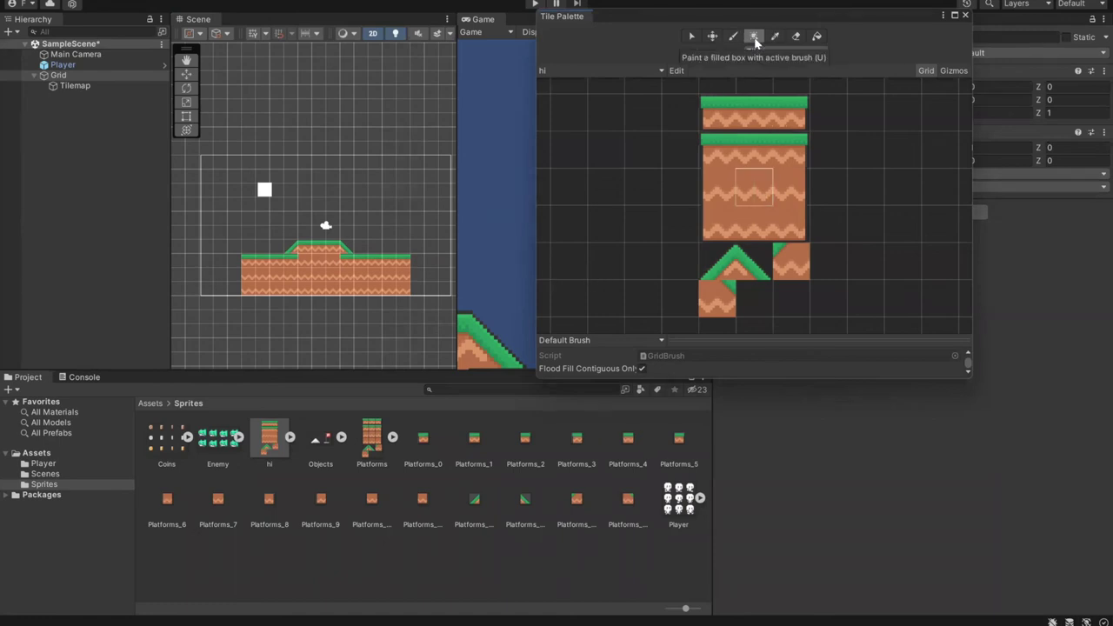
pyautogui.scroll(-4, 407, 195)
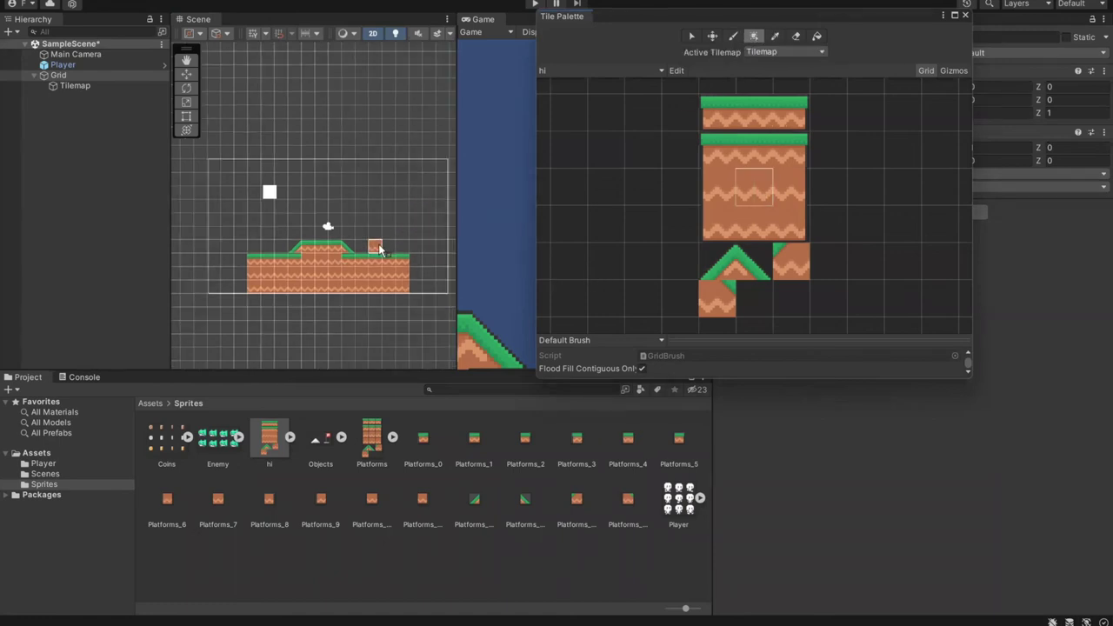
pyautogui.moveTo(370, 232); pyautogui.dragTo(406, 286)
pyautogui.scroll(-1, 298, 316)
pyautogui.moveTo(298, 316); pyautogui.dragTo(362, 306)
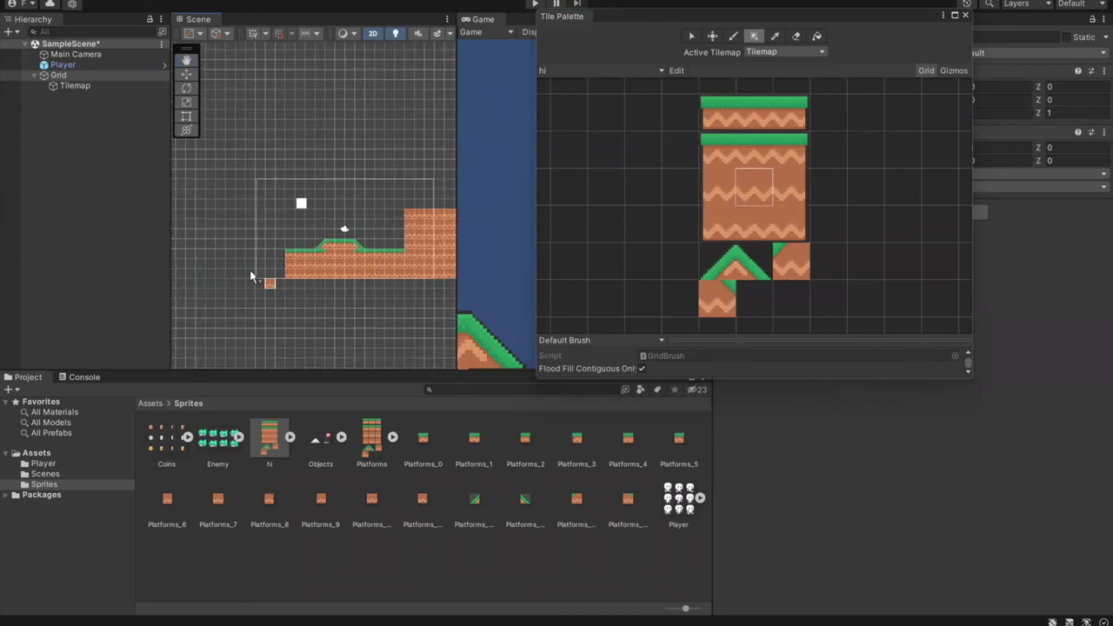
pyautogui.click(250, 249)
pyautogui.moveTo(269, 261); pyautogui.dragTo(285, 314)
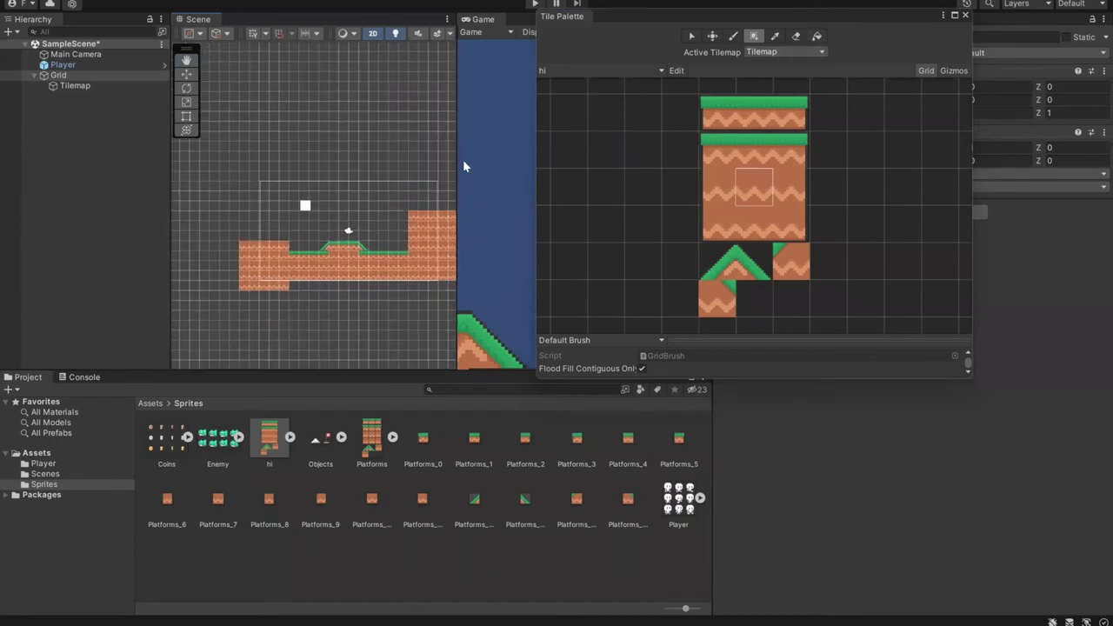
# - Brush a hollow dirt outline beside the ground's left block and flood fill its interior with dirt tiles
pyautogui.click(735, 36)
pyautogui.moveTo(245, 258)
pyautogui.mouseDown()
pyautogui.moveTo(233, 225)
pyautogui.moveTo(200, 230)
pyautogui.moveTo(199, 272)
pyautogui.moveTo(235, 276)
pyautogui.mouseUp()
pyautogui.click(325, 225)
pyautogui.hotkey('ctrl', 'z')
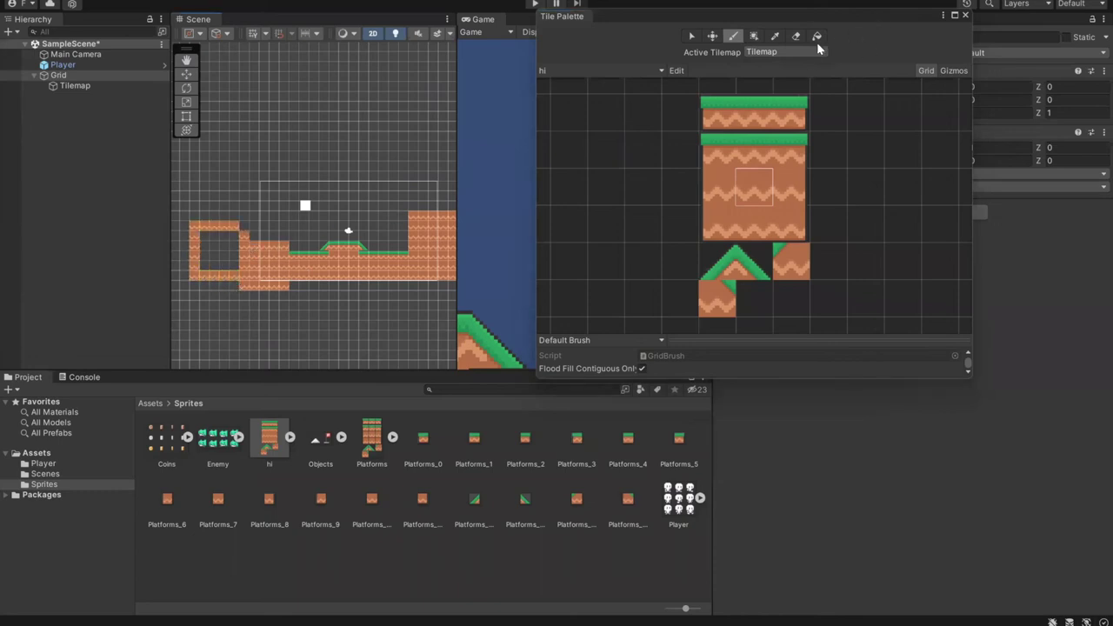
pyautogui.click(816, 36)
pyautogui.click(222, 256)
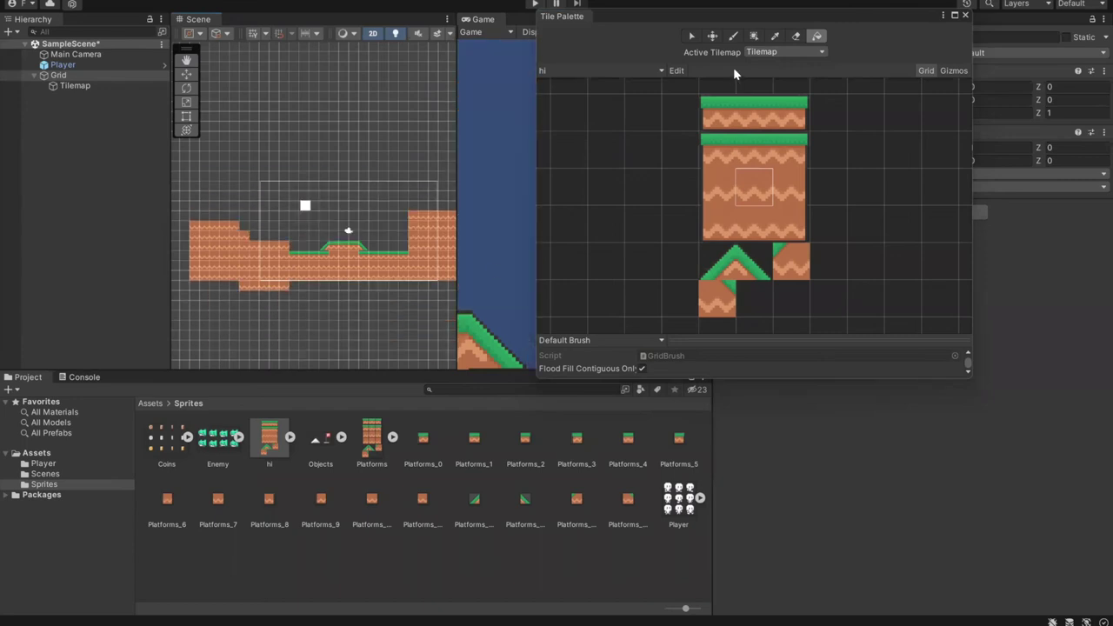
# - Pick the grass-topped tile from the scene with the tile picker and paint it along the tops of the left dirt blocks
pyautogui.click(778, 39)
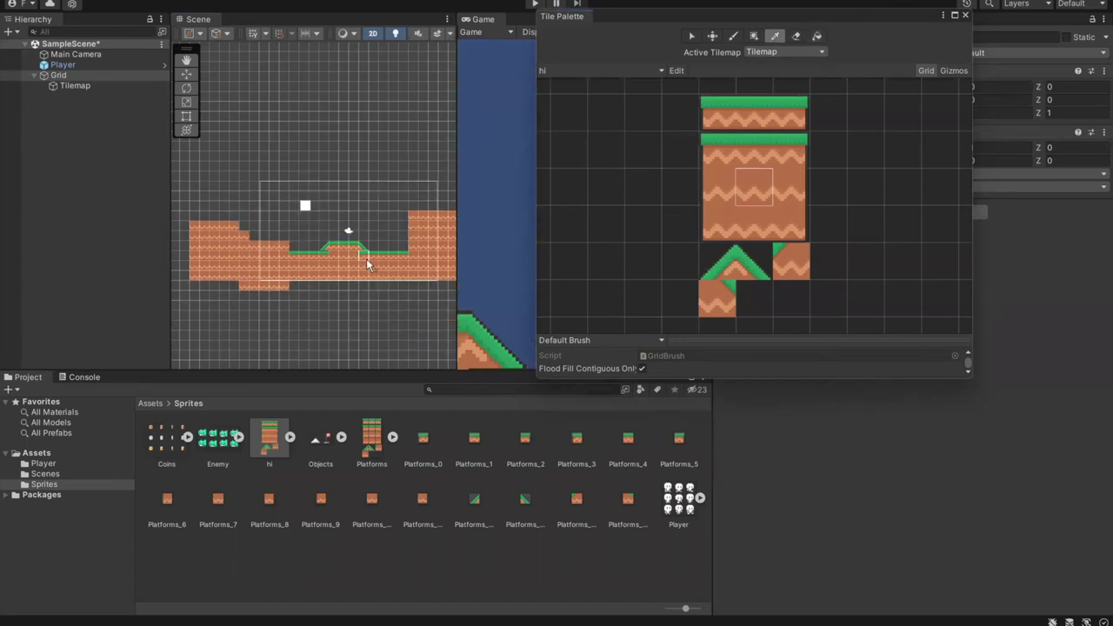
pyautogui.scroll(2, 372, 261)
pyautogui.press('b')
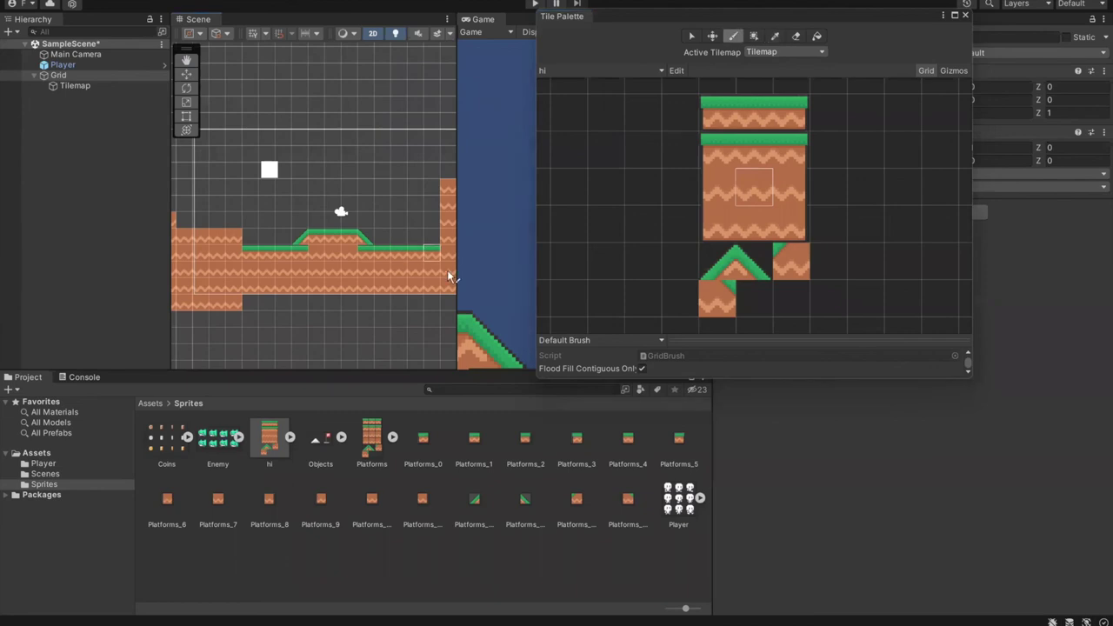
pyautogui.scroll(-3, 317, 249)
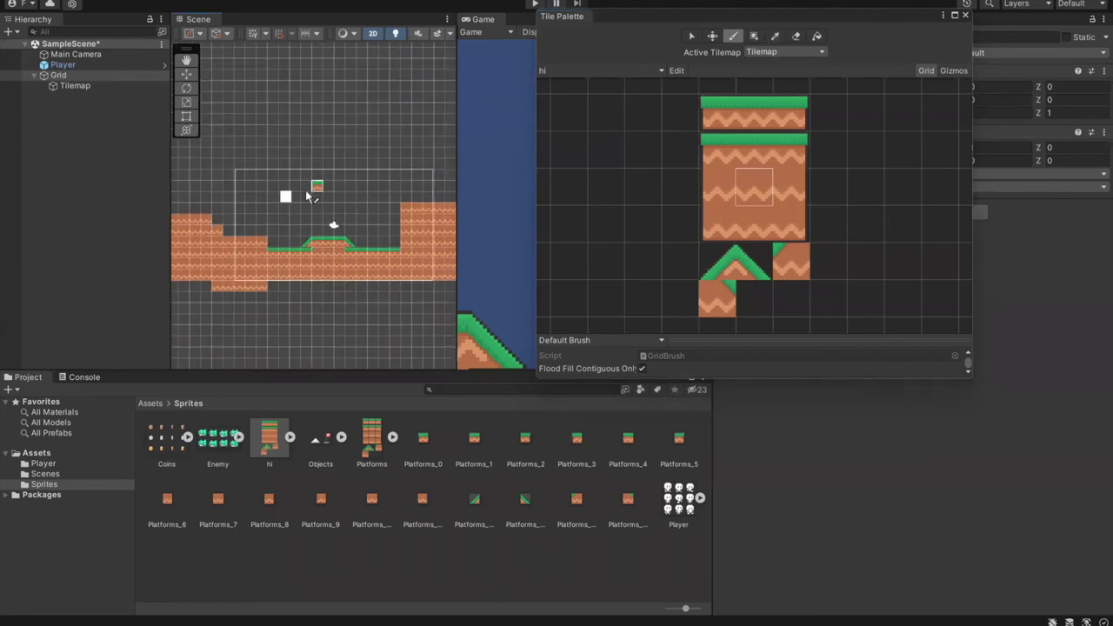
pyautogui.moveTo(226, 233)
pyautogui.mouseDown()
pyautogui.moveTo(267, 241)
pyautogui.moveTo(231, 265)
pyautogui.moveTo(269, 262)
pyautogui.mouseUp()
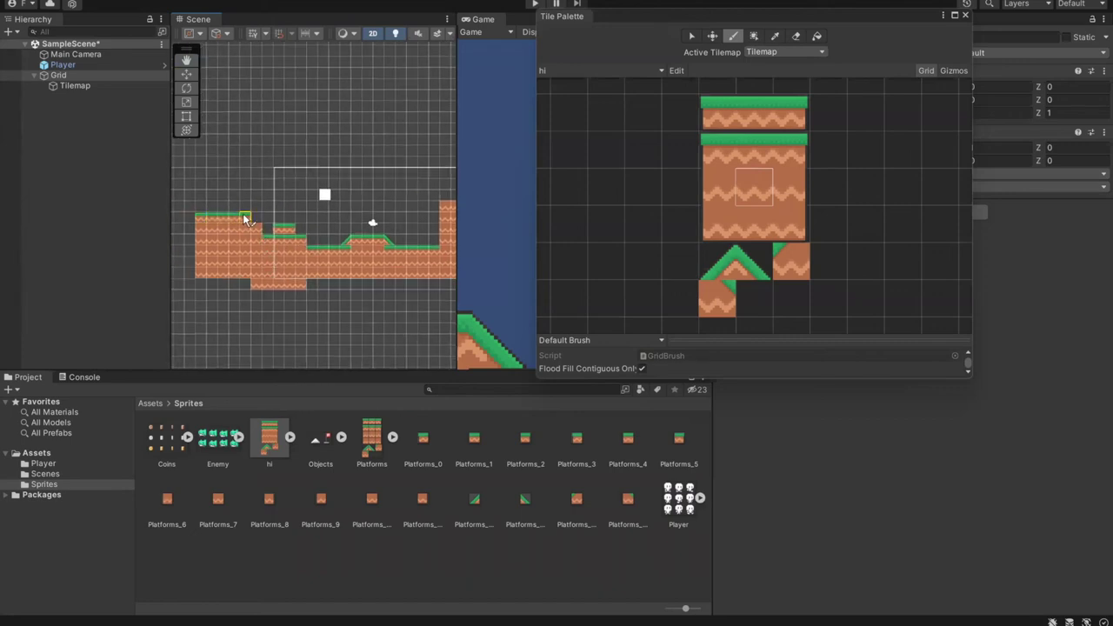
# - Erase the surplus tiles above the left steps and cap the small step with a grass-topped tile
pyautogui.click(796, 38)
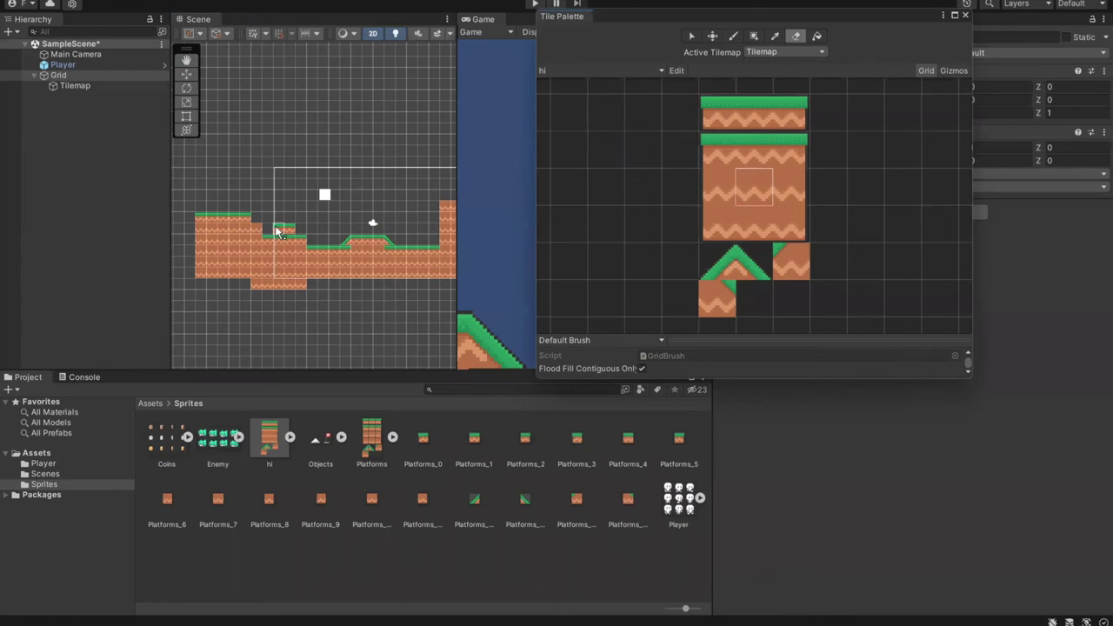
pyautogui.moveTo(249, 218)
pyautogui.mouseDown()
pyautogui.moveTo(267, 233)
pyautogui.moveTo(291, 228)
pyautogui.mouseUp()
pyautogui.click(787, 150)
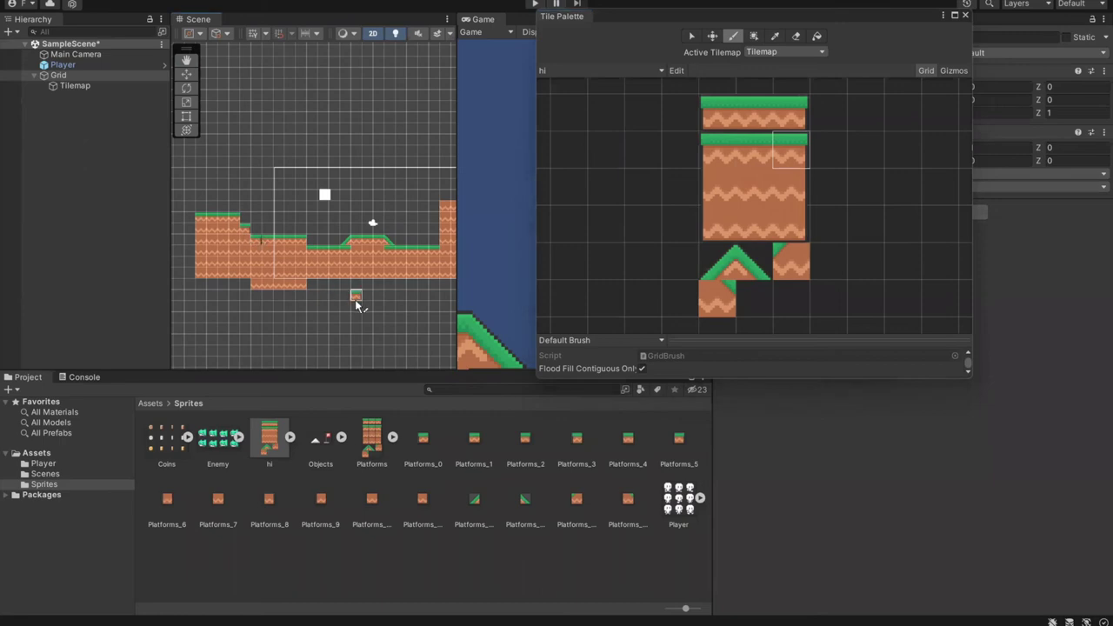
pyautogui.click(753, 151)
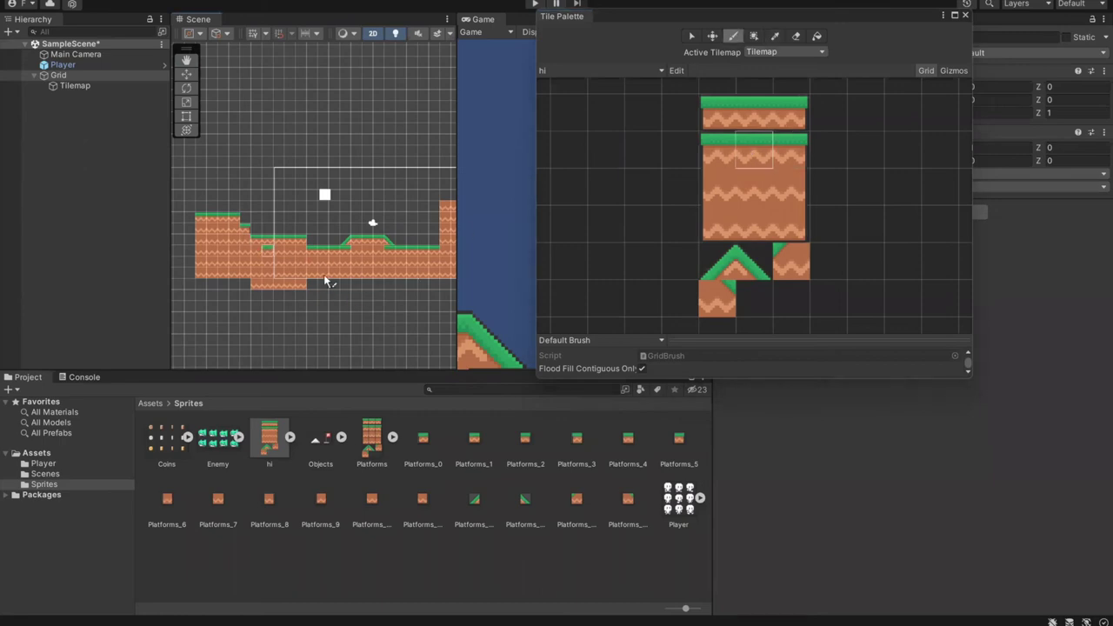
pyautogui.moveTo(360, 293); pyautogui.dragTo(424, 279)
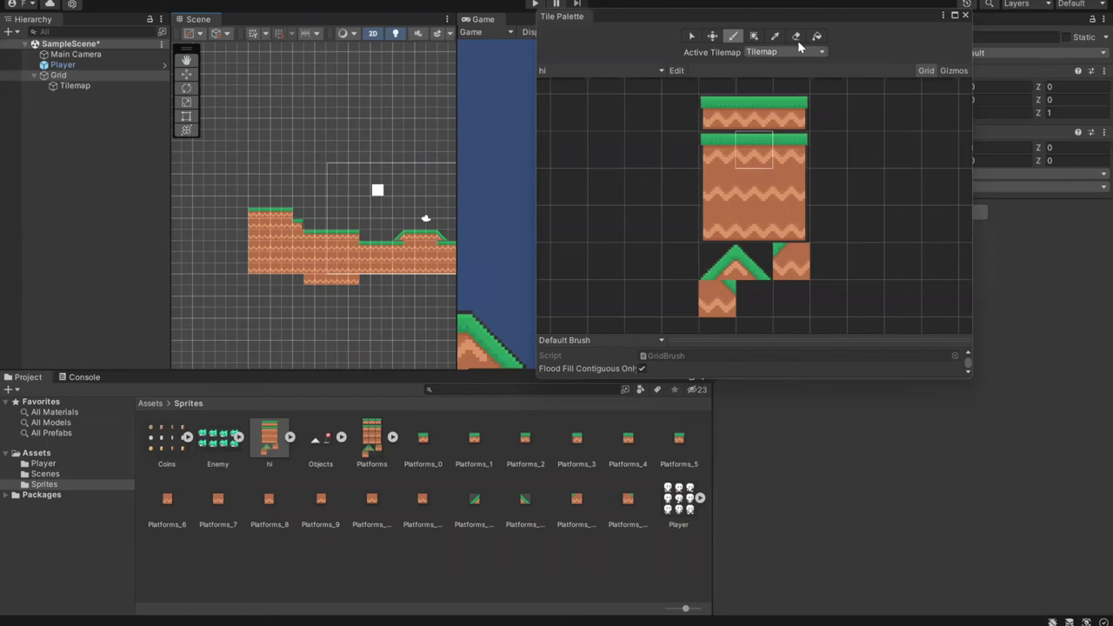
# - Erase the row of dirt tiles protruding beneath the left part of the ground
pyautogui.click(797, 35)
pyautogui.moveTo(308, 279); pyautogui.dragTo(329, 287)
pyautogui.moveTo(402, 301); pyautogui.dragTo(207, 318)
# - Turn the right dirt block into an ascending slope with a grass-topped plateau, and erase the leftover dirt above the slope
pyautogui.press('i')
pyautogui.click(712, 265)
pyautogui.moveTo(341, 237); pyautogui.dragTo(363, 209)
pyautogui.click(753, 150)
pyautogui.click(381, 210)
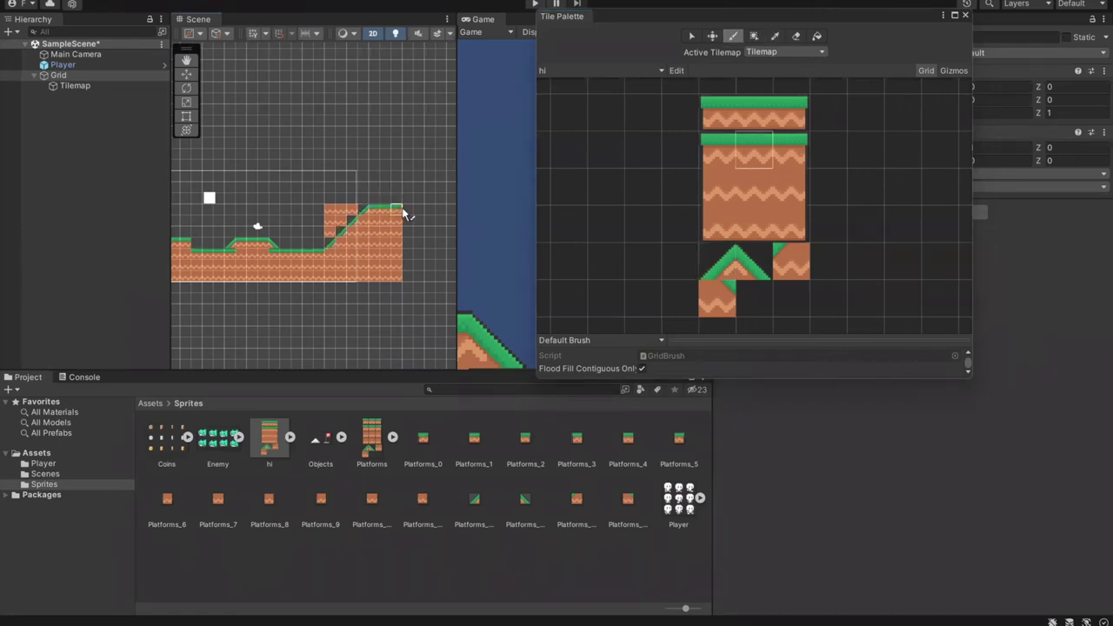
pyautogui.click(797, 37)
pyautogui.moveTo(327, 209)
pyautogui.mouseDown()
pyautogui.moveTo(353, 211)
pyautogui.moveTo(330, 236)
pyautogui.mouseUp()
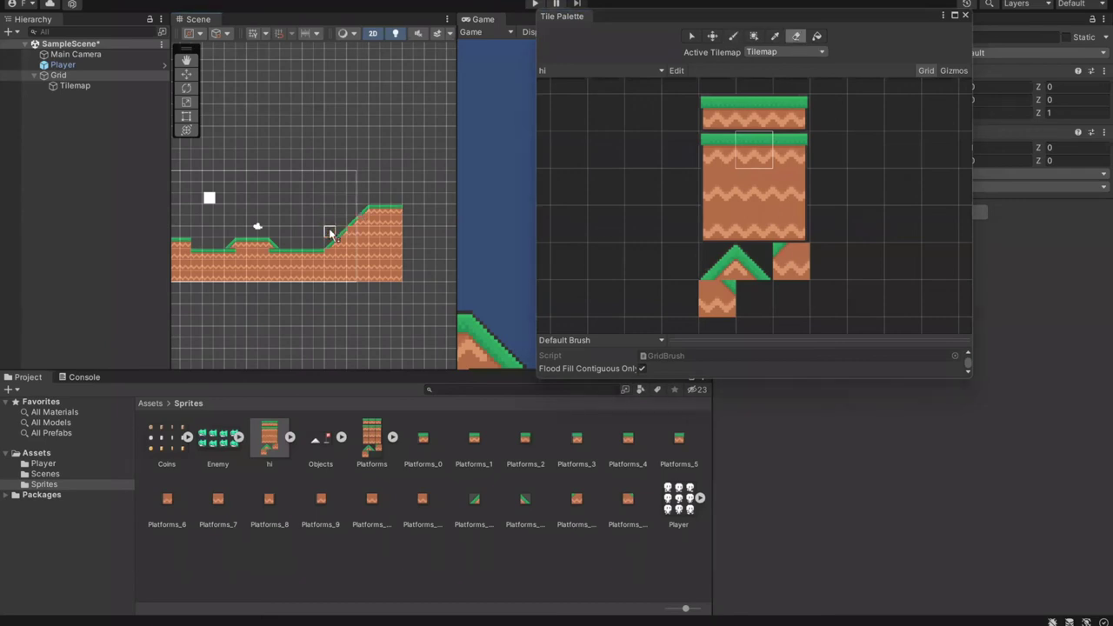
# - Finish the right end of the middle grass ledge with the grass-topped right-edge tile
pyautogui.press('f')
pyautogui.scroll(4, 332, 280)
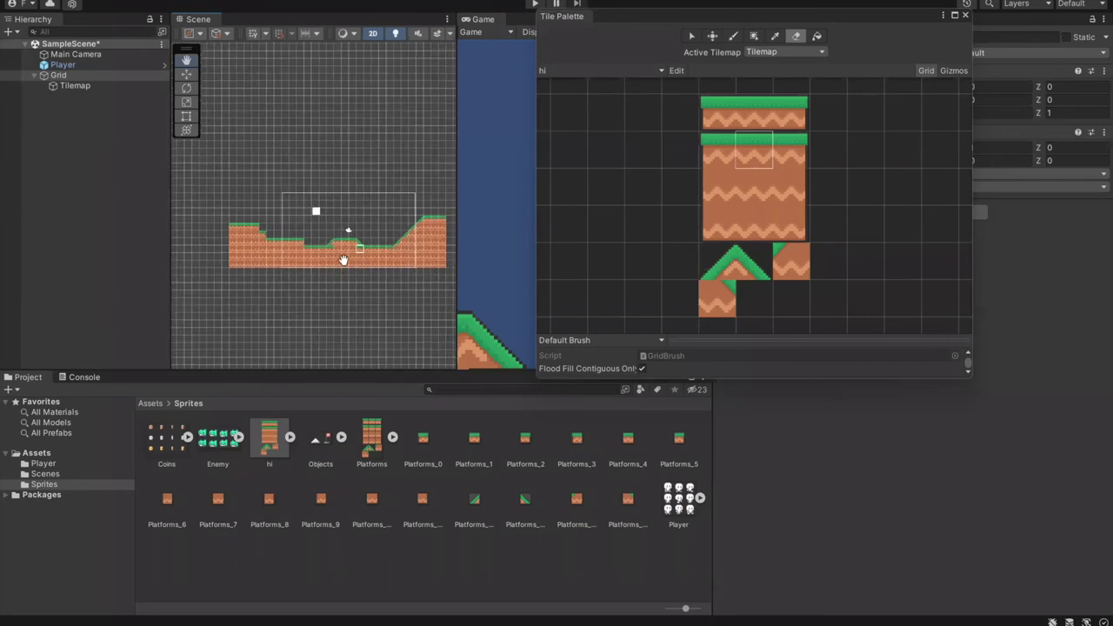
pyautogui.scroll(3, 251, 266)
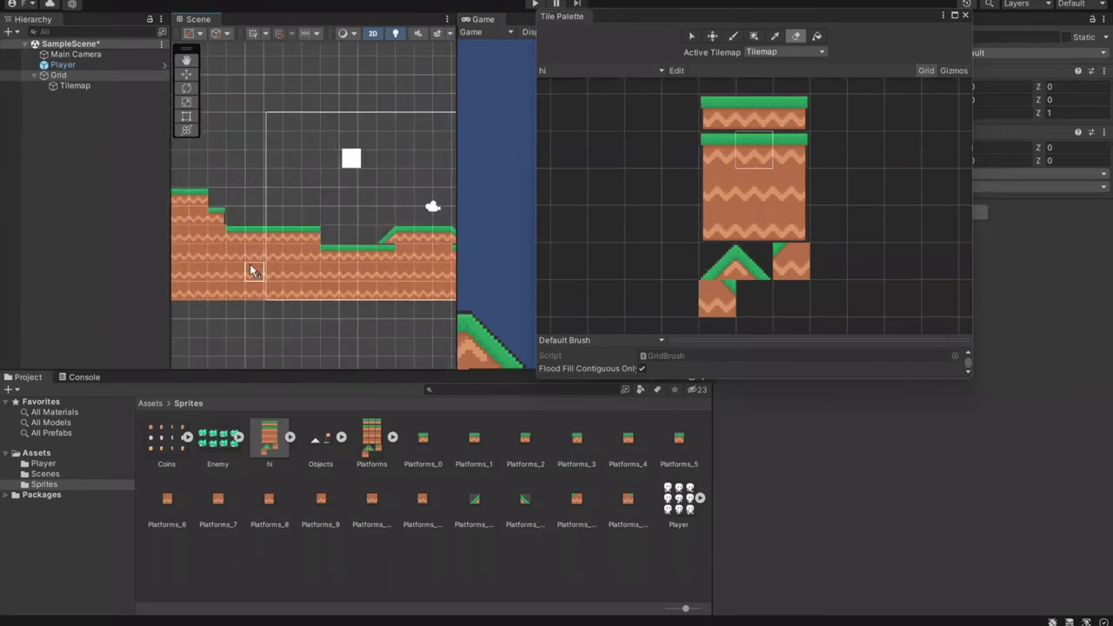
pyautogui.scroll(-1, 264, 270)
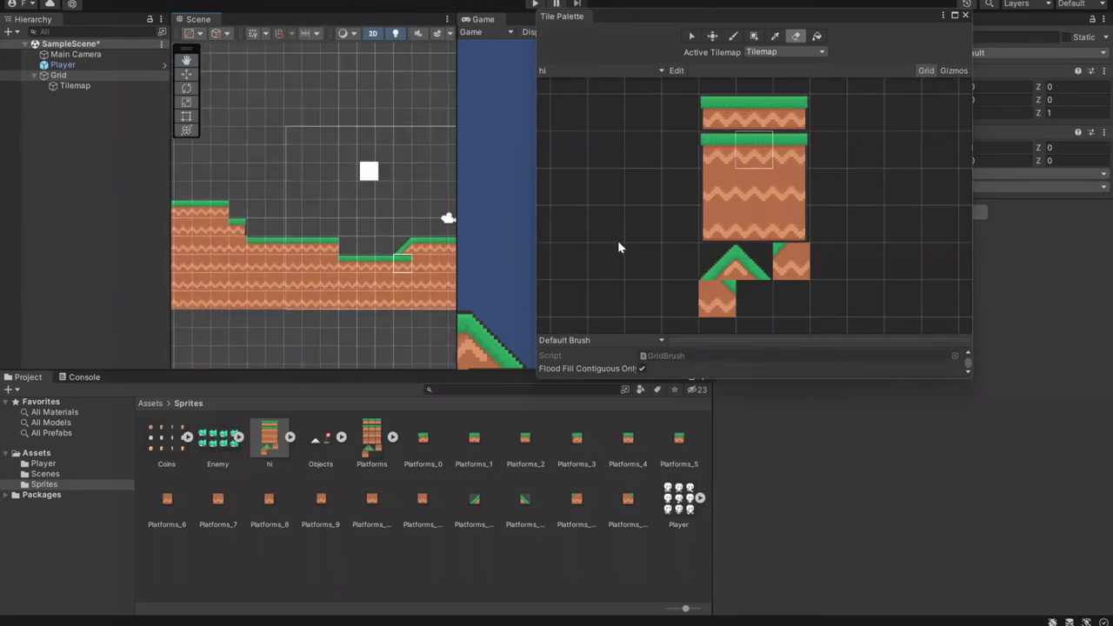
pyautogui.click(791, 261)
pyautogui.click(718, 298)
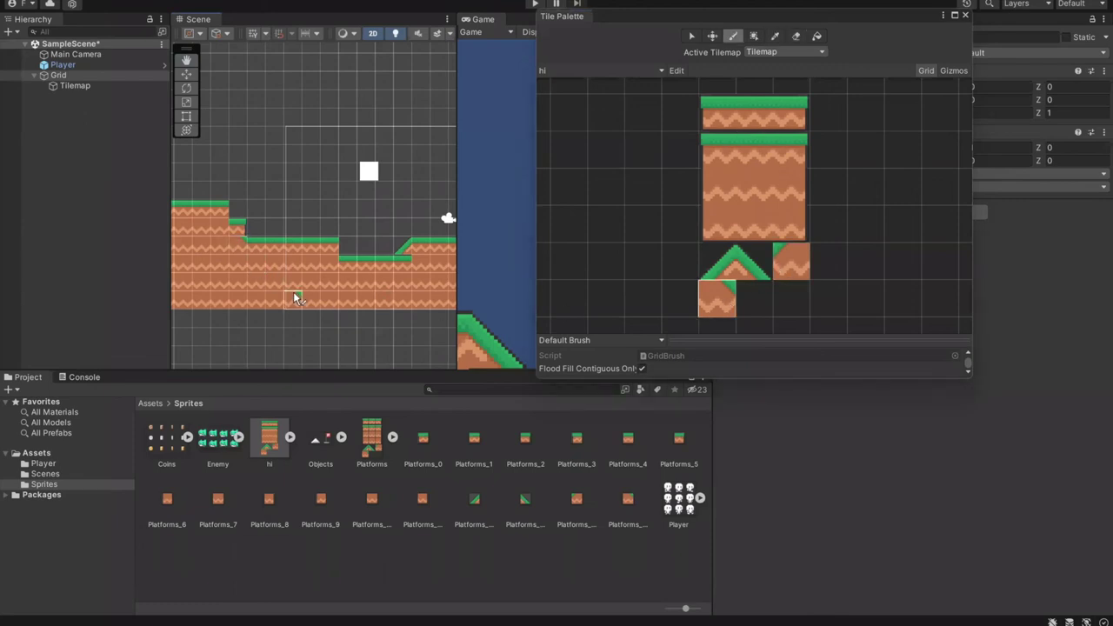
pyautogui.scroll(5, 244, 253)
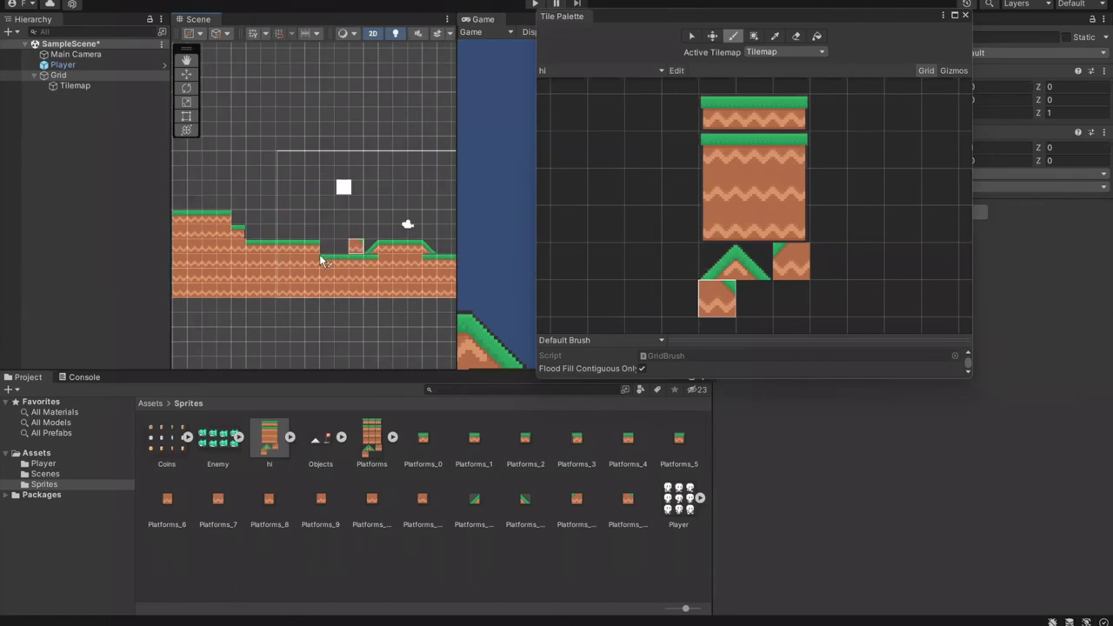
pyautogui.click(802, 117)
pyautogui.click(789, 150)
pyautogui.click(294, 248)
pyautogui.scroll(-5, 400, 298)
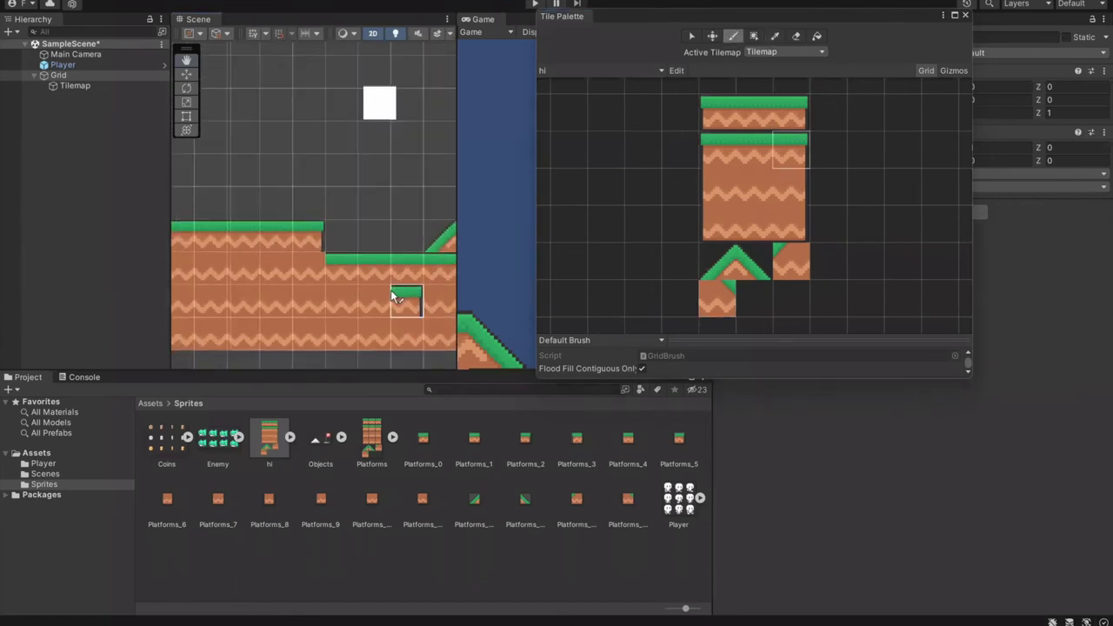
# - Place a plain dirt tile in the air beside the white player square and replace it with the descending slope tile
pyautogui.click(754, 186)
pyautogui.click(318, 175)
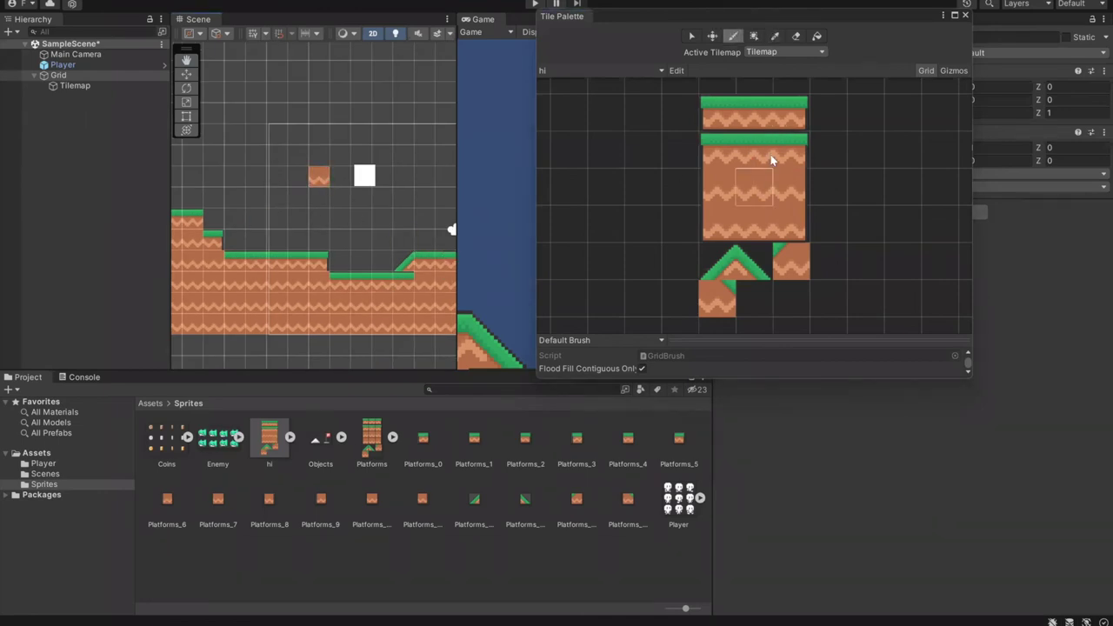
pyautogui.click(755, 254)
pyautogui.click(317, 182)
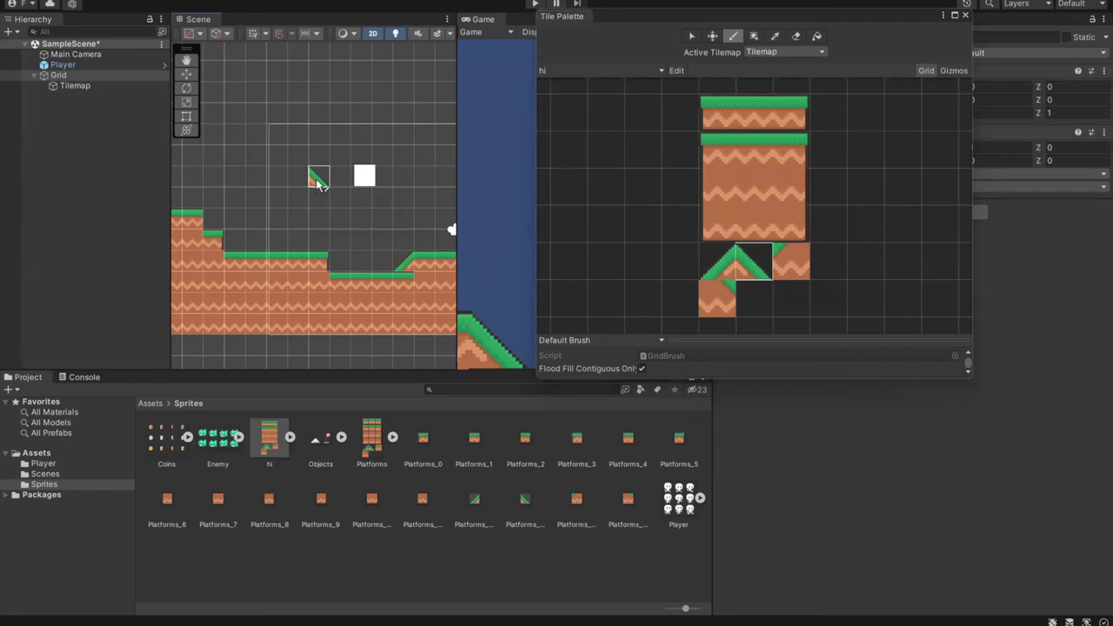
# - Rotate the slope tile on the brush through repeated quarter turns and paint it over the floating slope tile beside the player square
pyautogui.press(']')
pyautogui.press(']')
pyautogui.press(']')
pyautogui.press(']')
pyautogui.press(']')
pyautogui.press(']')
pyautogui.press(']')
pyautogui.press(']')
pyautogui.press(']')
pyautogui.press(']')
pyautogui.press(']')
pyautogui.press(']')
pyautogui.press(']')
pyautogui.press(']')
pyautogui.press(']')
pyautogui.press(']')
pyautogui.press(']')
pyautogui.press(']')
pyautogui.press(']')
pyautogui.press(']')
pyautogui.press(']')
pyautogui.press(']')
pyautogui.press(']')
pyautogui.press(']')
pyautogui.click(318, 182)
# - Erase the floating slope tile beside the white player square and select the Tilemap object under Grid
pyautogui.press('d')
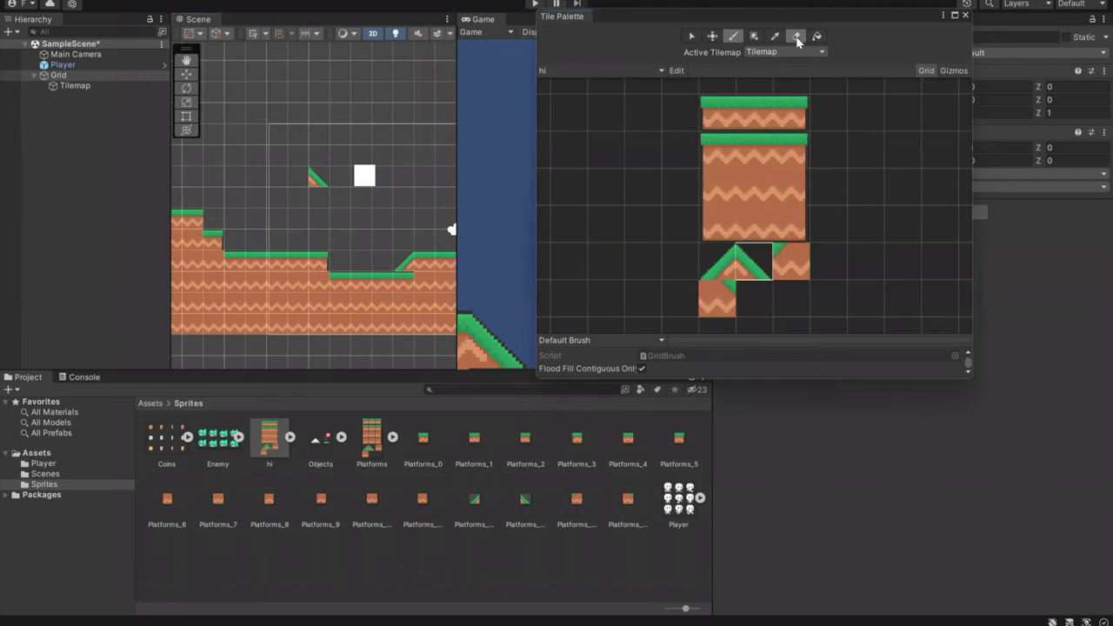
pyautogui.click(315, 181)
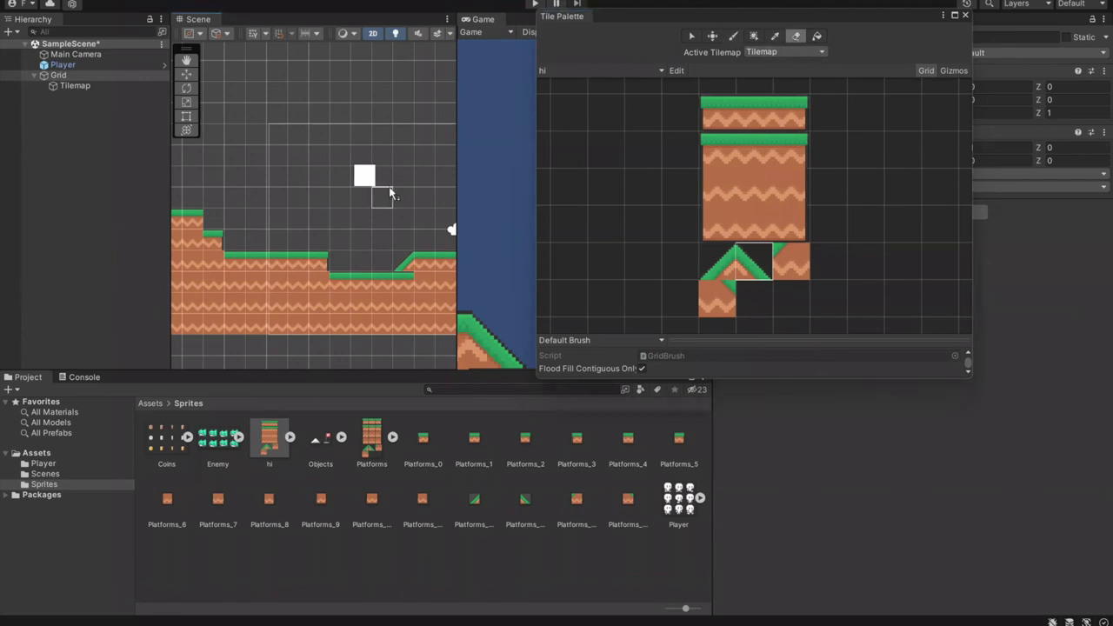
pyautogui.click(61, 66)
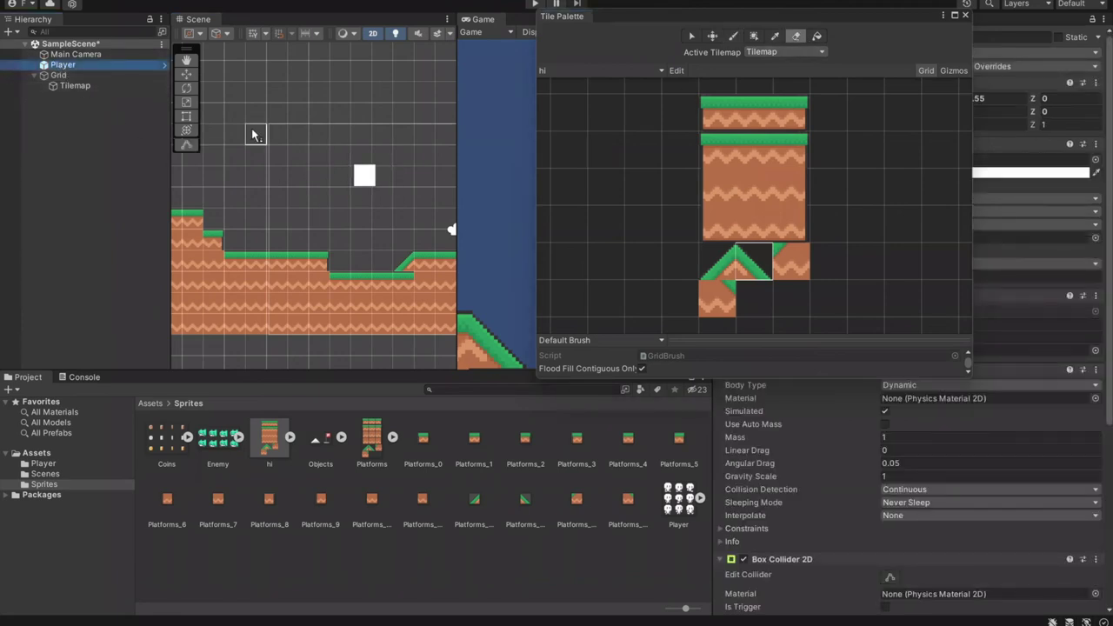
pyautogui.click(97, 75)
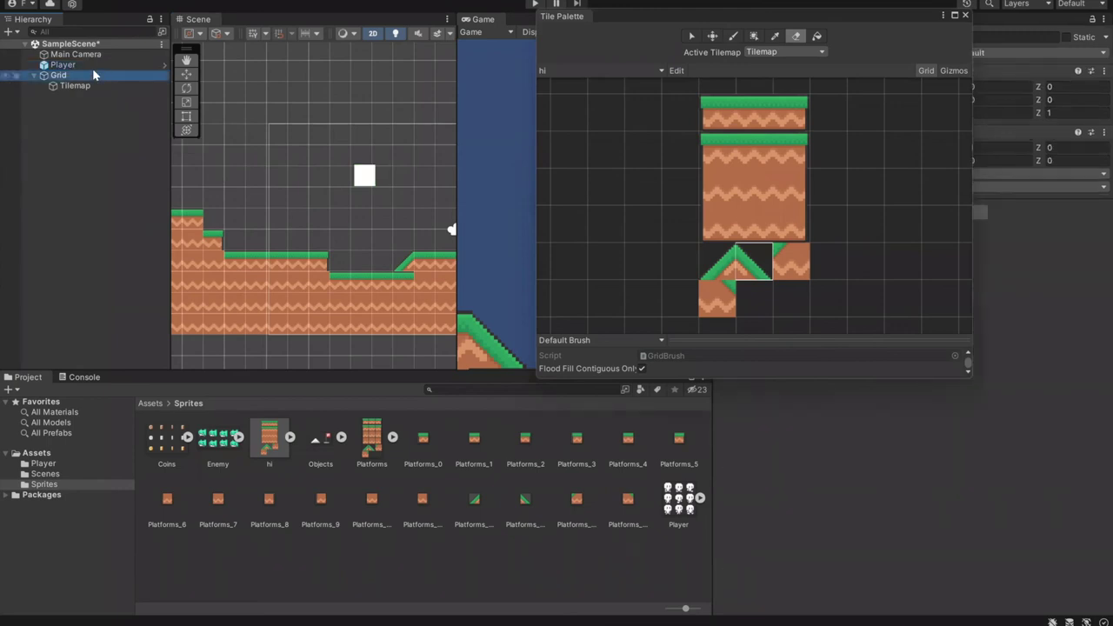
pyautogui.click(101, 85)
pyautogui.scroll(-6, 313, 174)
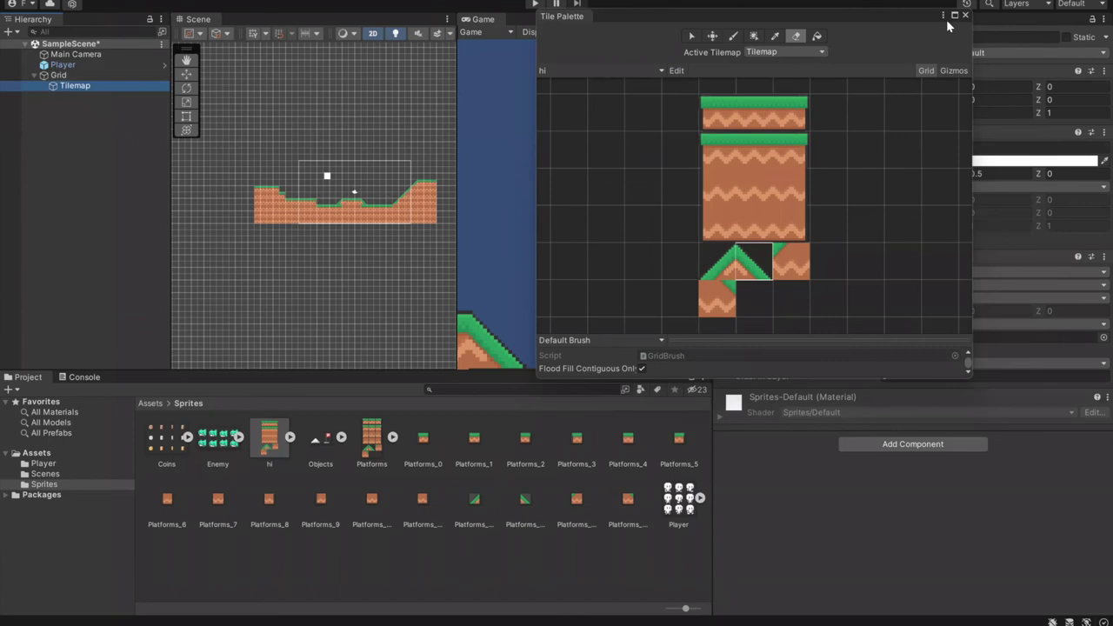
# - Look over the whole painted terrain with the Tile Palette moved clear of the Scene and Game views, and test-run the scene
pyautogui.hotkey('ctrl', 'p')
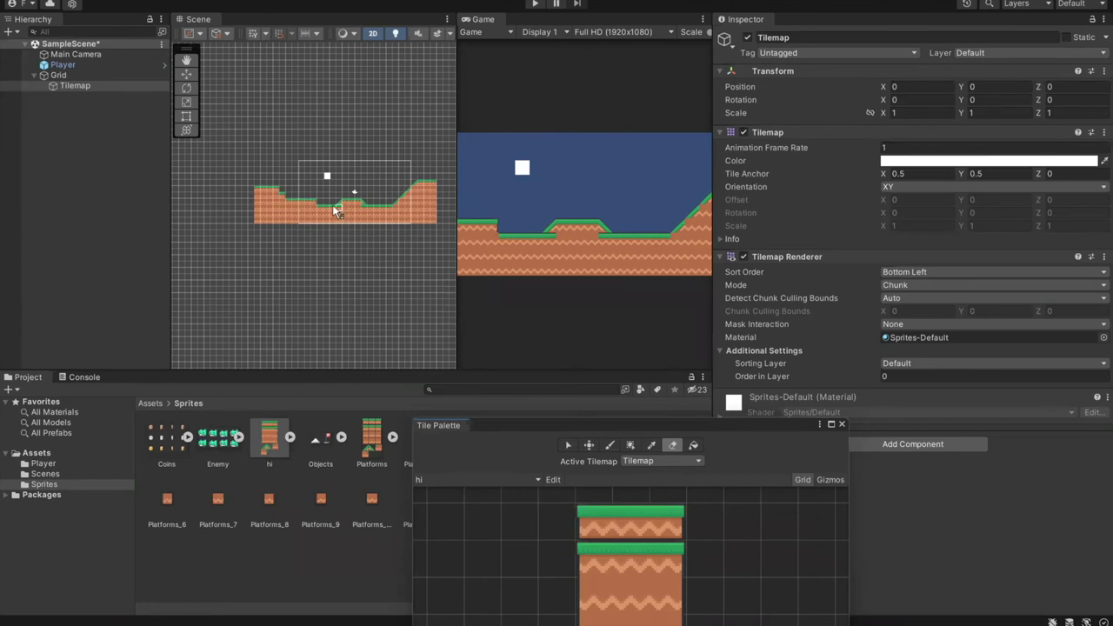
pyautogui.scroll(5, 240, 178)
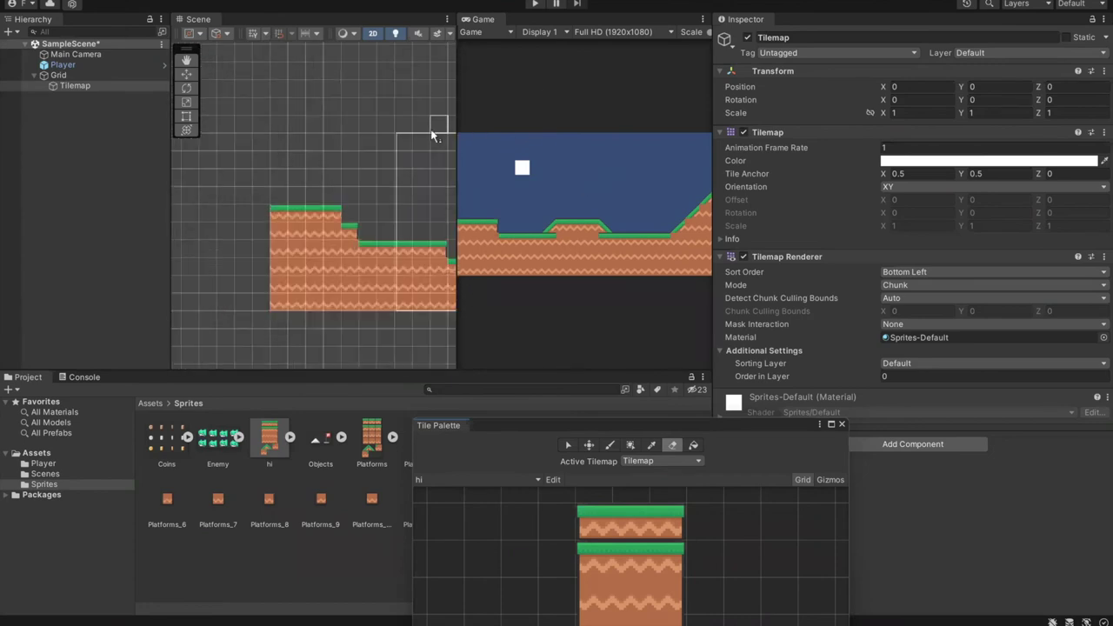
pyautogui.press('f')
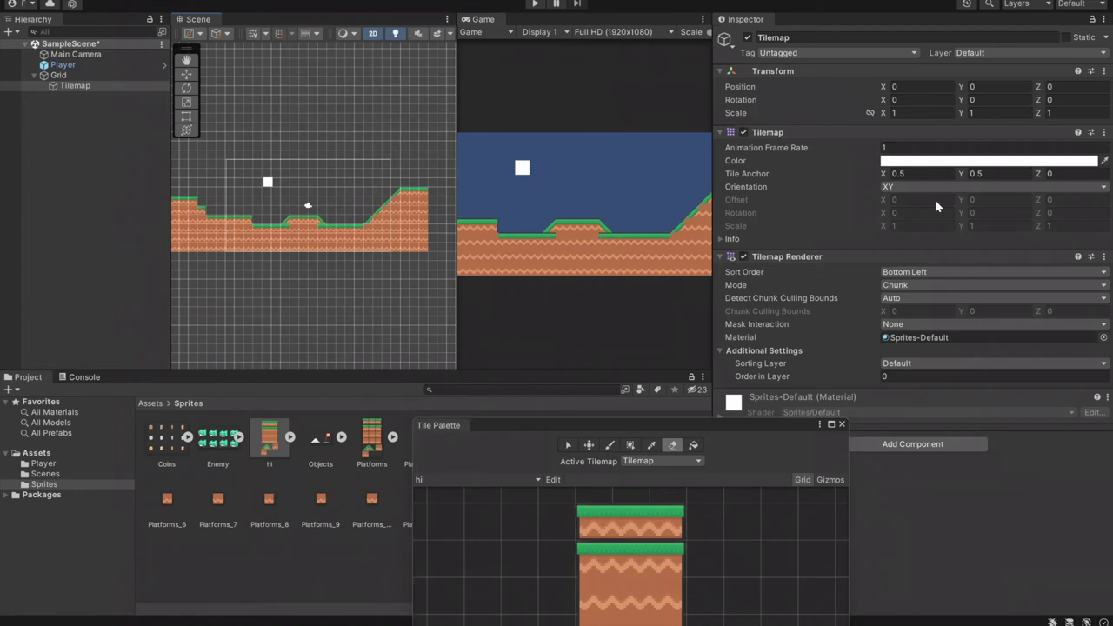
pyautogui.moveTo(779, 427); pyautogui.dragTo(675, 343)
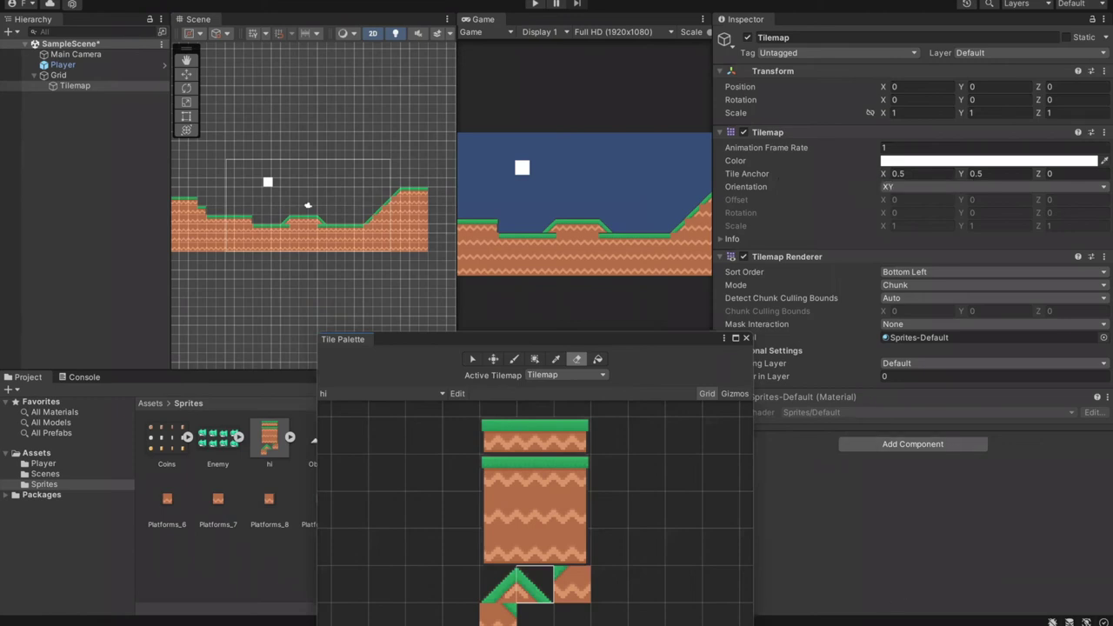
pyautogui.moveTo(700, 625)
pyautogui.moveTo(643, 625)
pyautogui.click(535, 4)
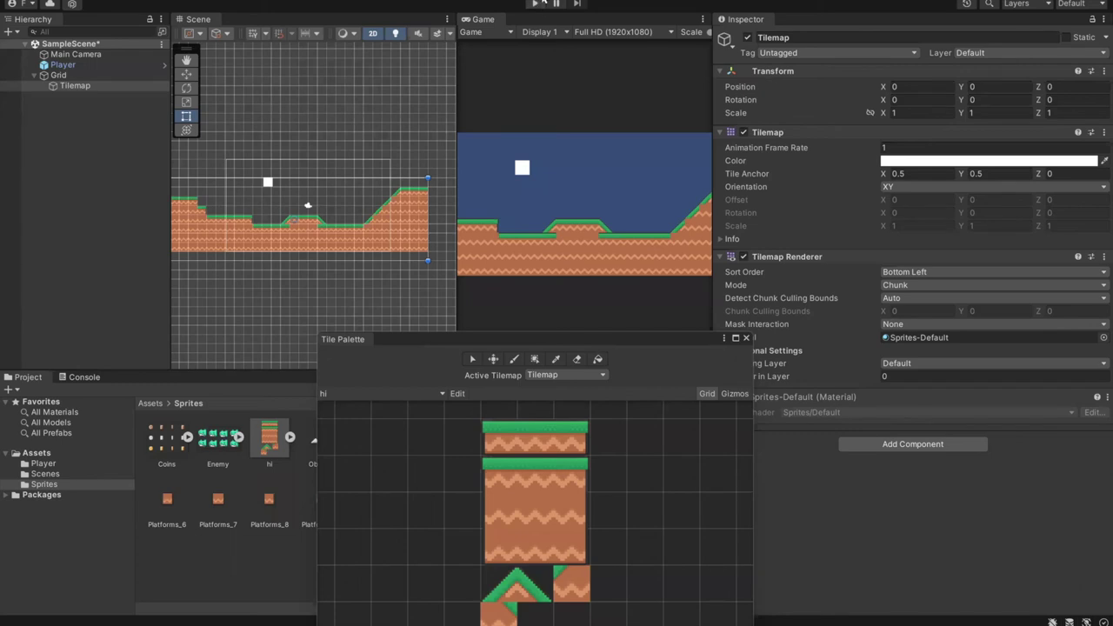
pyautogui.click(539, 4)
# - Dock the Tile Palette beside the Project window and widen the Scene and Game views by narrowing the Inspector
pyautogui.moveTo(388, 348); pyautogui.dragTo(44, 469)
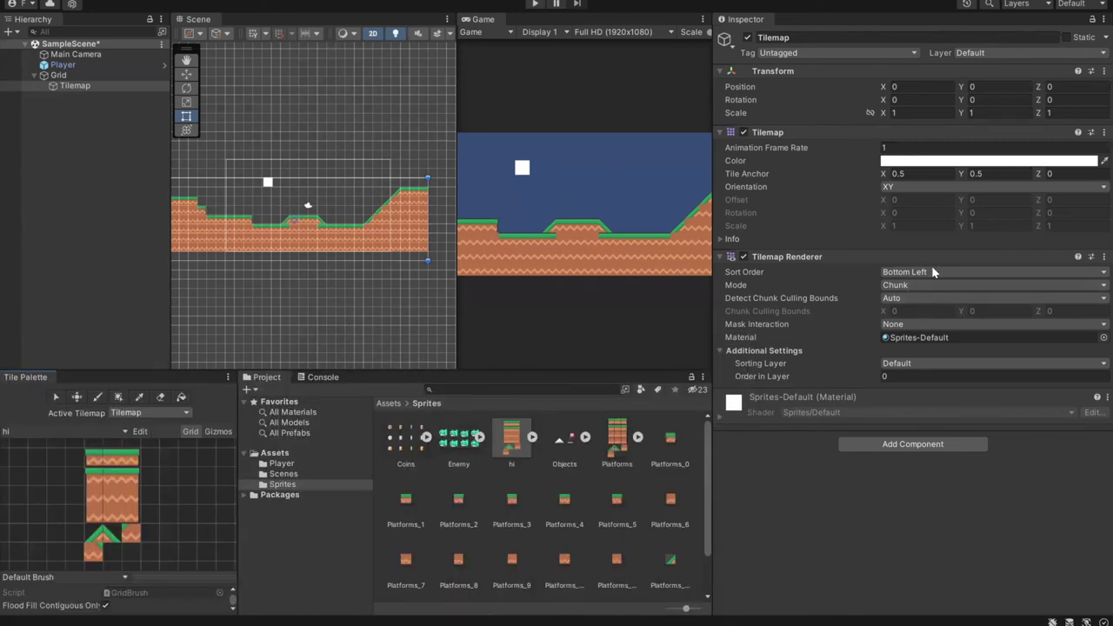
pyautogui.moveTo(714, 173); pyautogui.dragTo(846, 187)
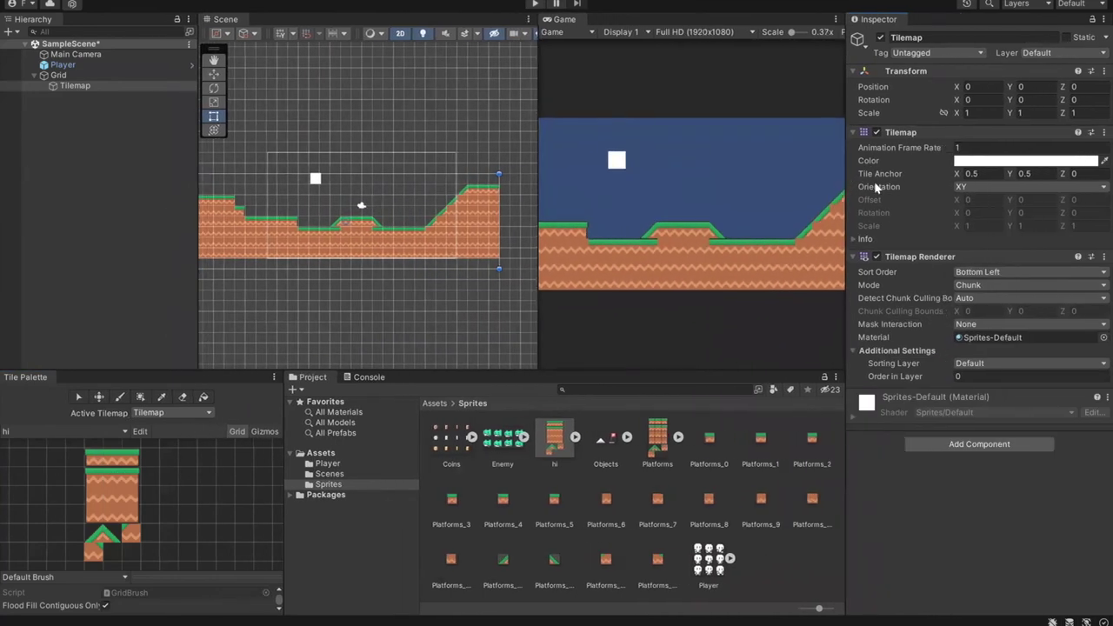
# - Examine the Player object's components, including its Player Controller, Rigidbody 2D and Box Collider 2D
pyautogui.click(63, 66)
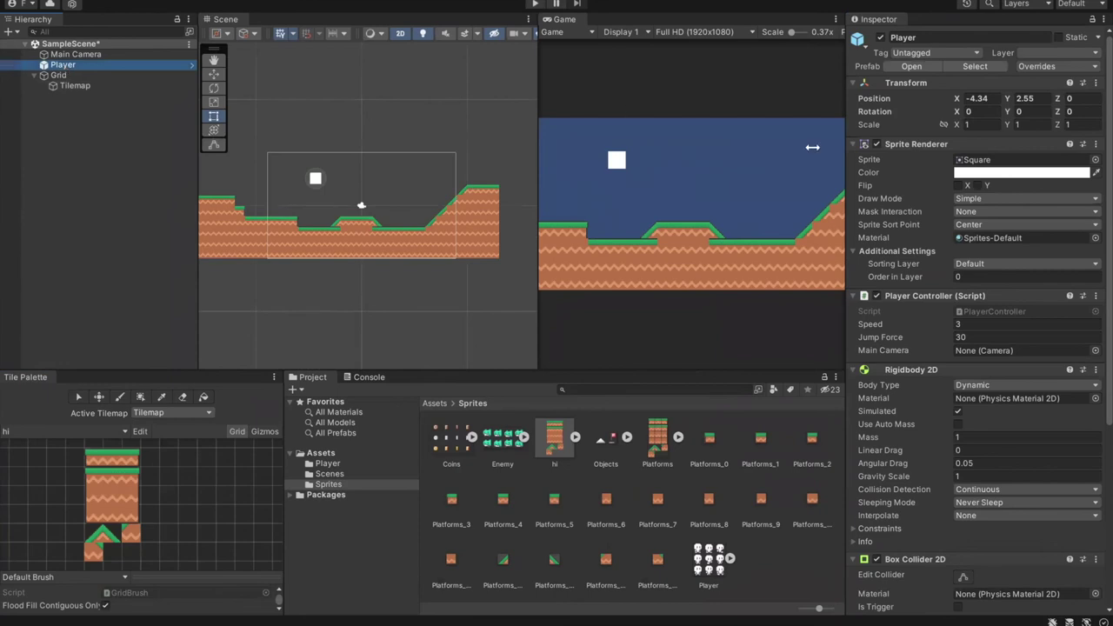
pyautogui.scroll(-3, 864, 246)
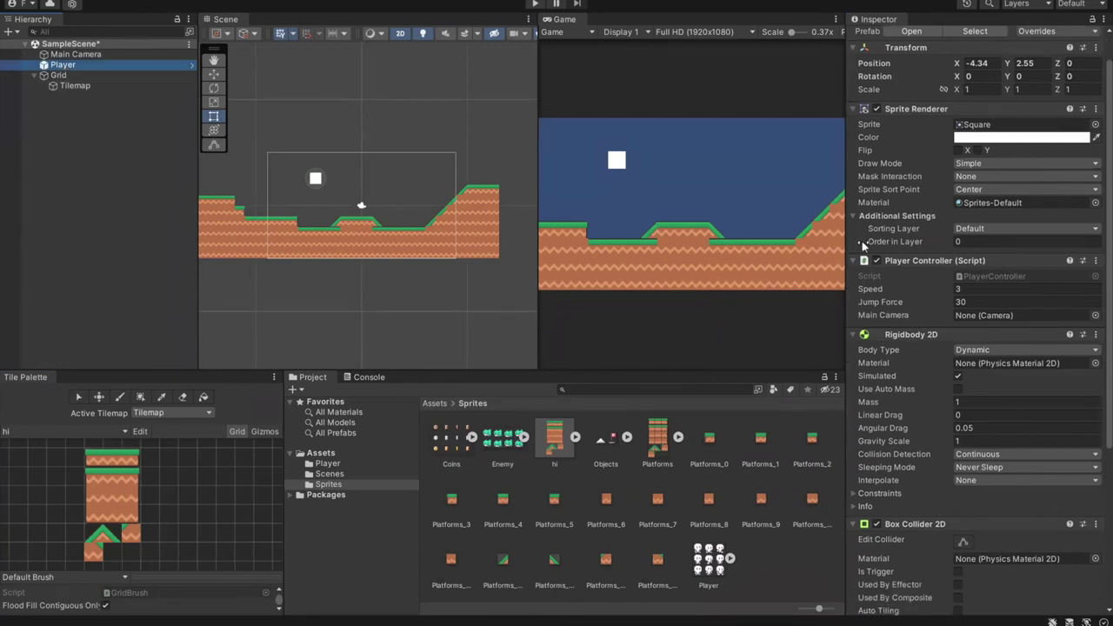
pyautogui.scroll(3, 869, 246)
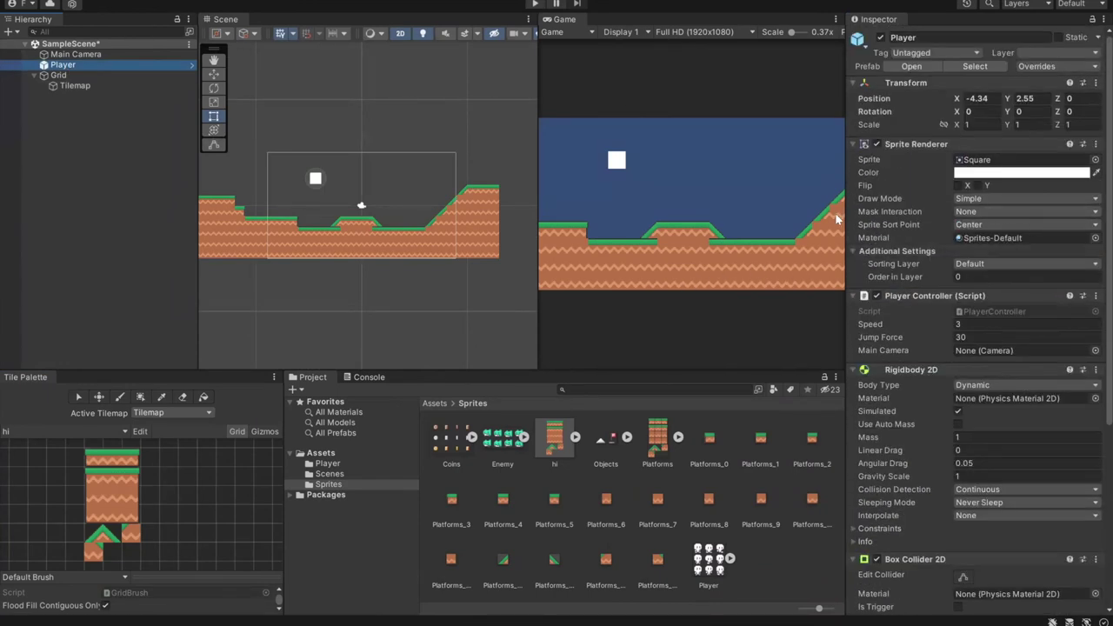
pyautogui.scroll(-9, 901, 210)
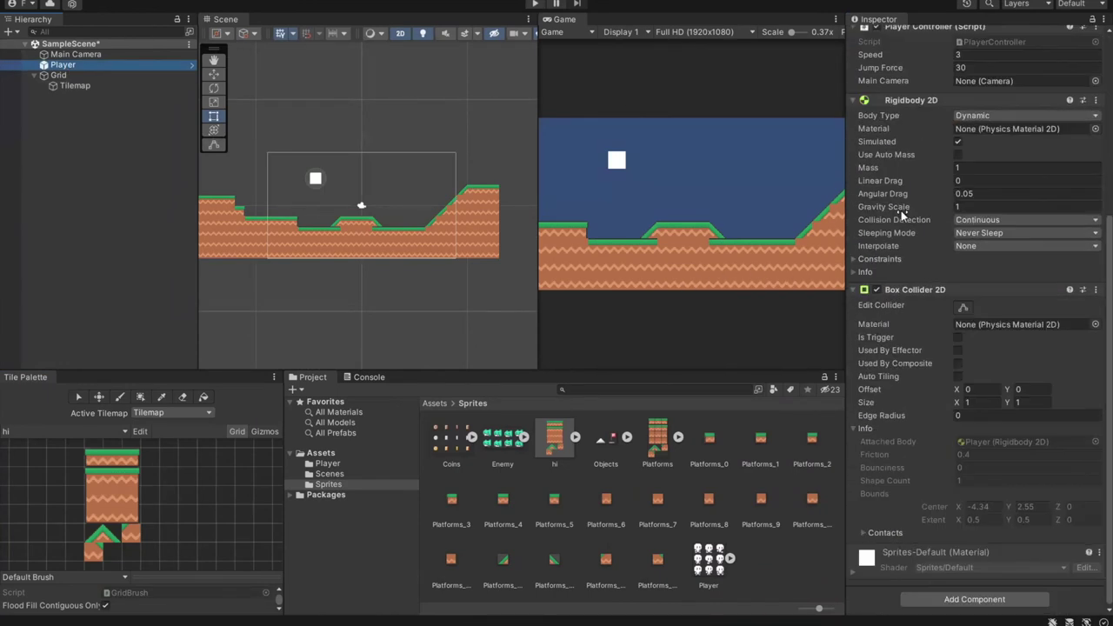
# - Compare the components of the Tilemap, Main Camera, Player and Grid objects
pyautogui.click(86, 90)
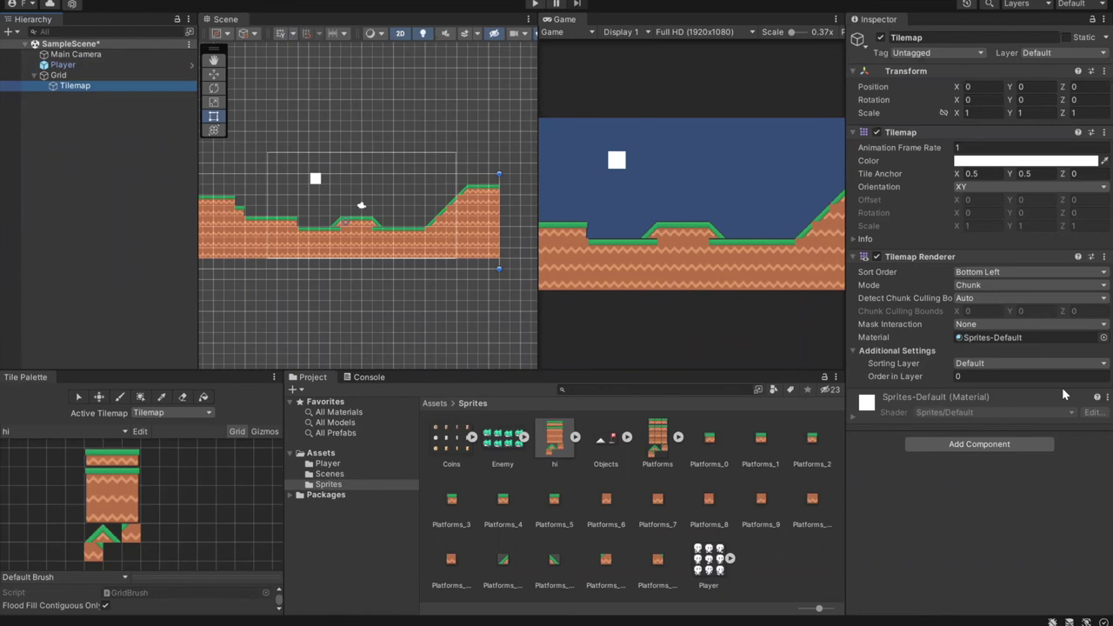
pyautogui.click(122, 55)
pyautogui.click(121, 66)
pyautogui.click(120, 75)
pyautogui.click(102, 54)
pyautogui.click(111, 75)
pyautogui.click(110, 65)
pyautogui.click(119, 55)
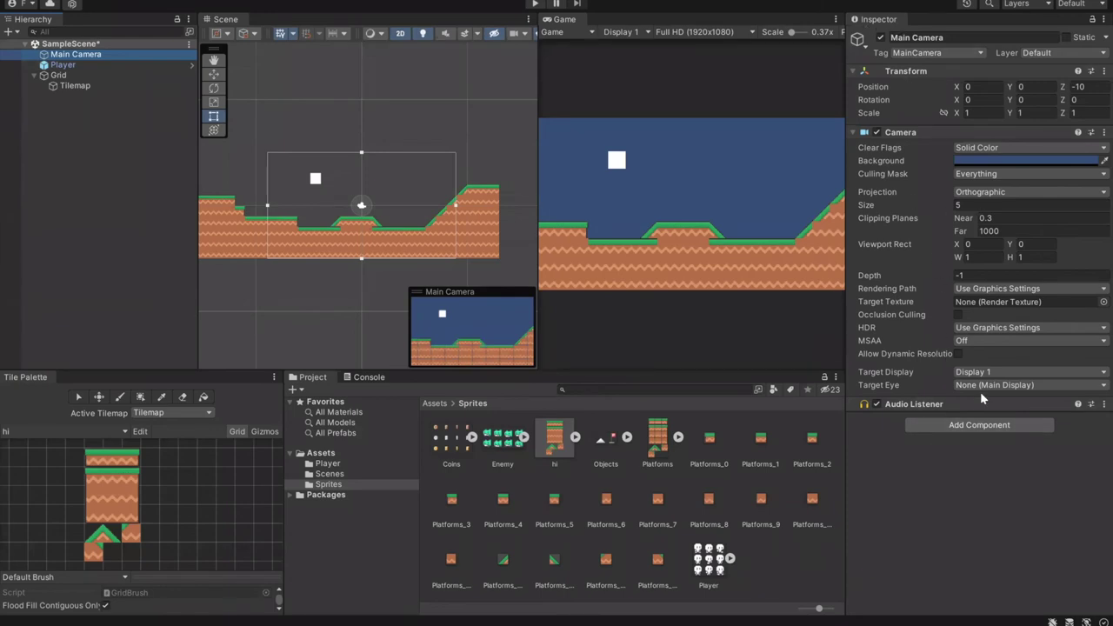
# - Look through the collider components that can be added to the Main Camera, without adding one
pyautogui.click(992, 425)
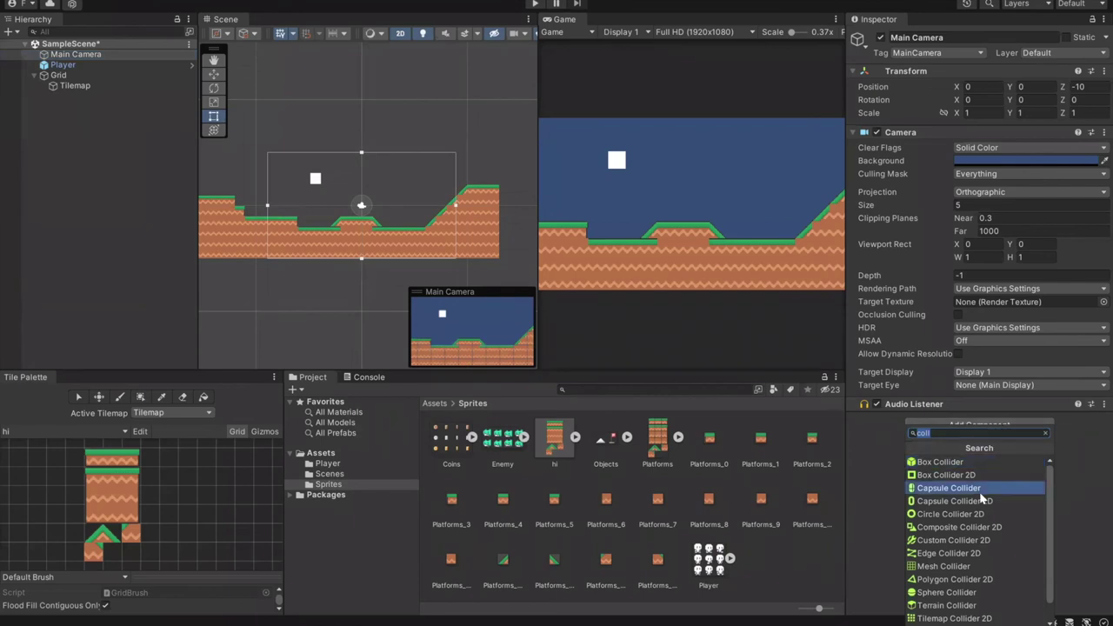
pyautogui.click(1083, 498)
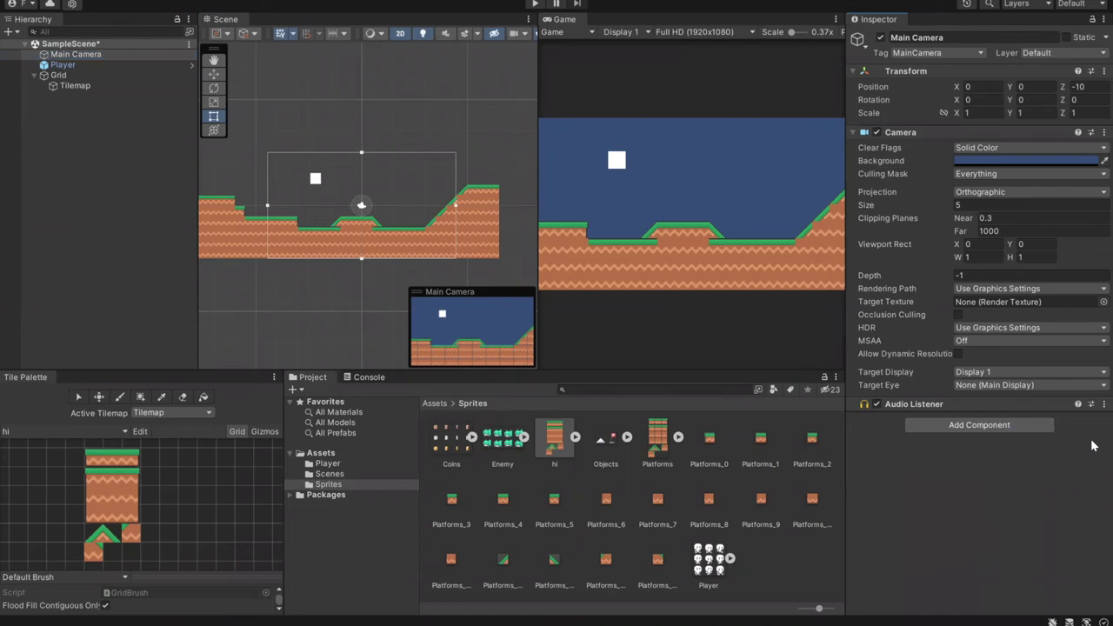
pyautogui.click(1039, 425)
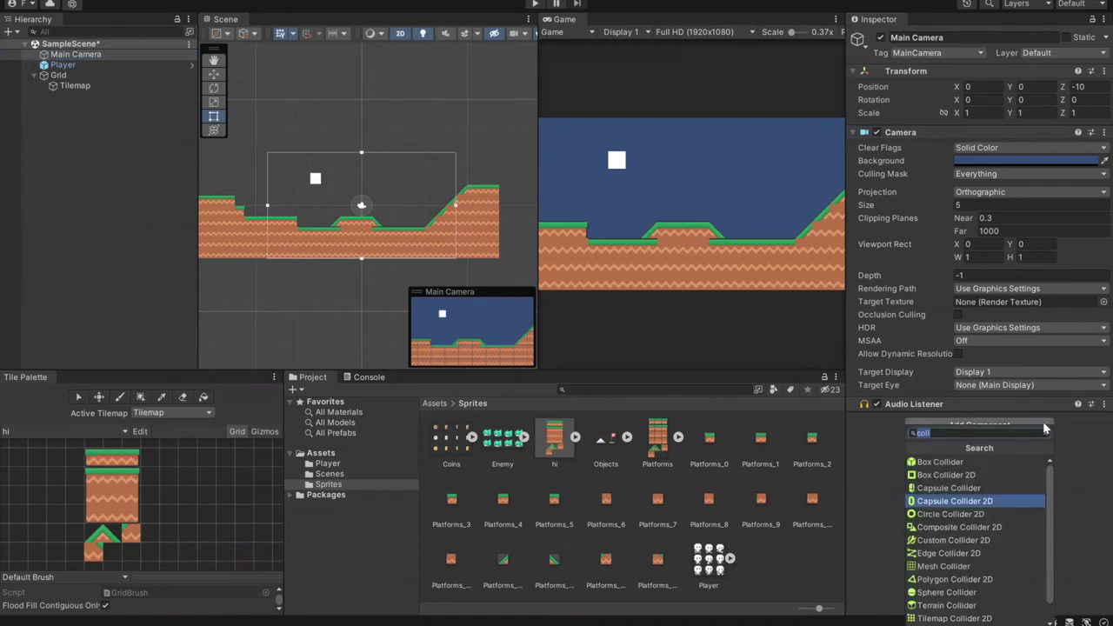
pyautogui.click(1093, 499)
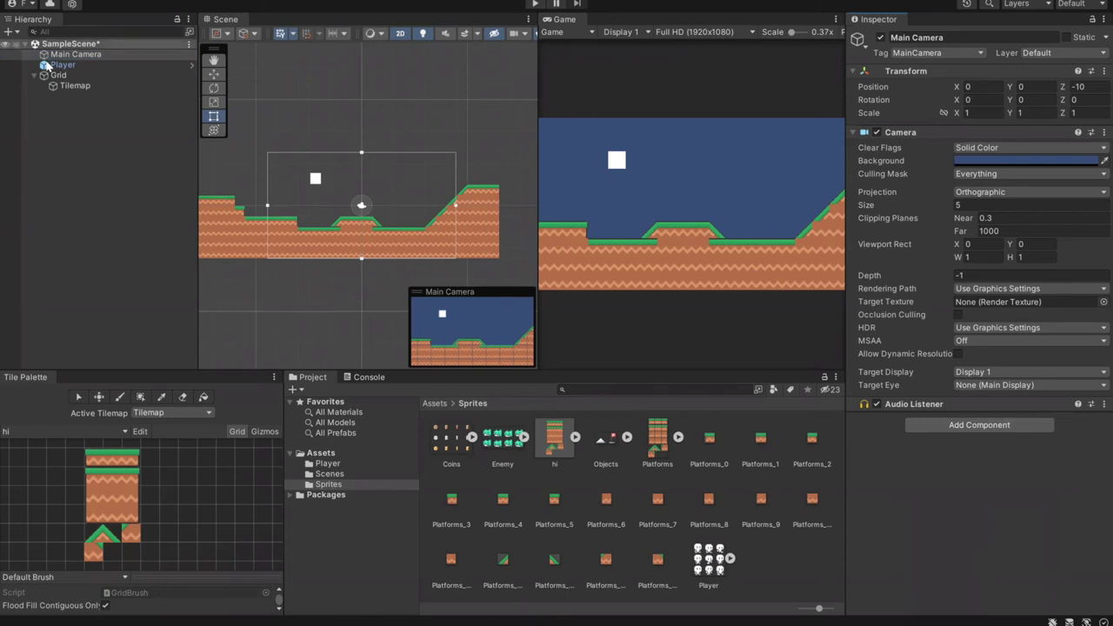
# - Select the Tilemap object, switch to the Sprite Sheets / Tilemaps Tutorial in Google Slides, and view the Rule Tiles slide and slide 19
pyautogui.click(75, 85)
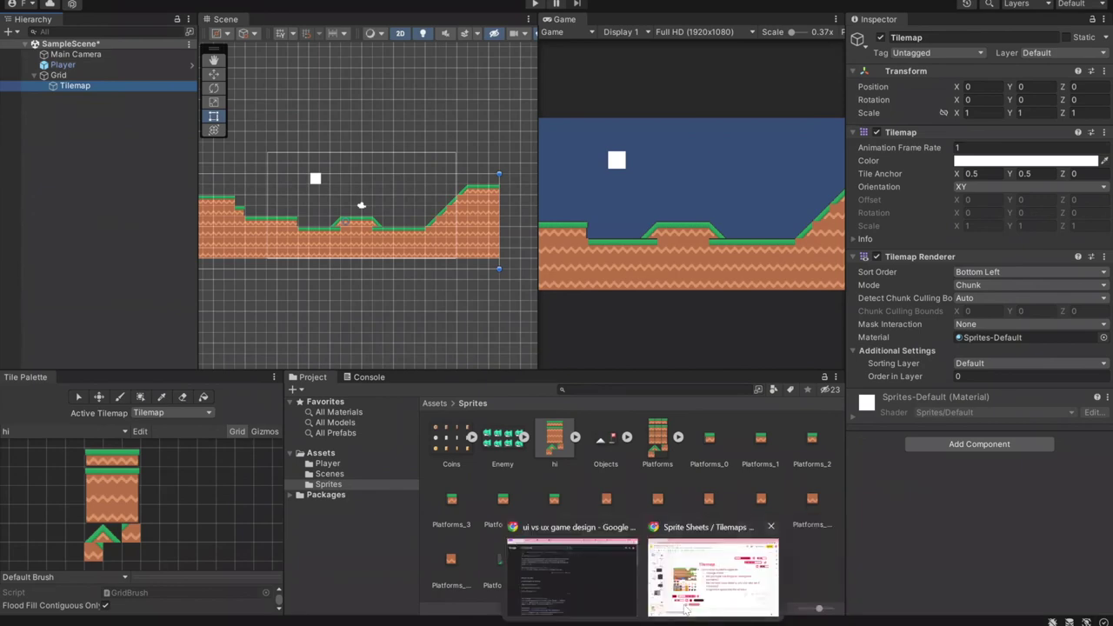
pyautogui.click(684, 609)
pyautogui.scroll(-5, 78, 348)
pyautogui.click(85, 237)
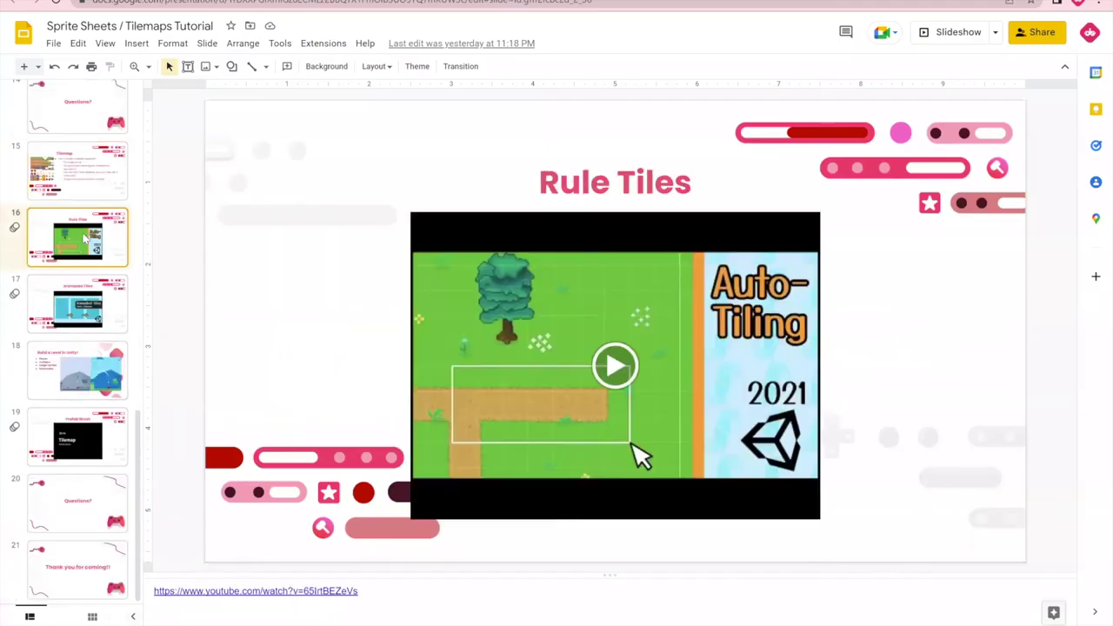
pyautogui.click(87, 431)
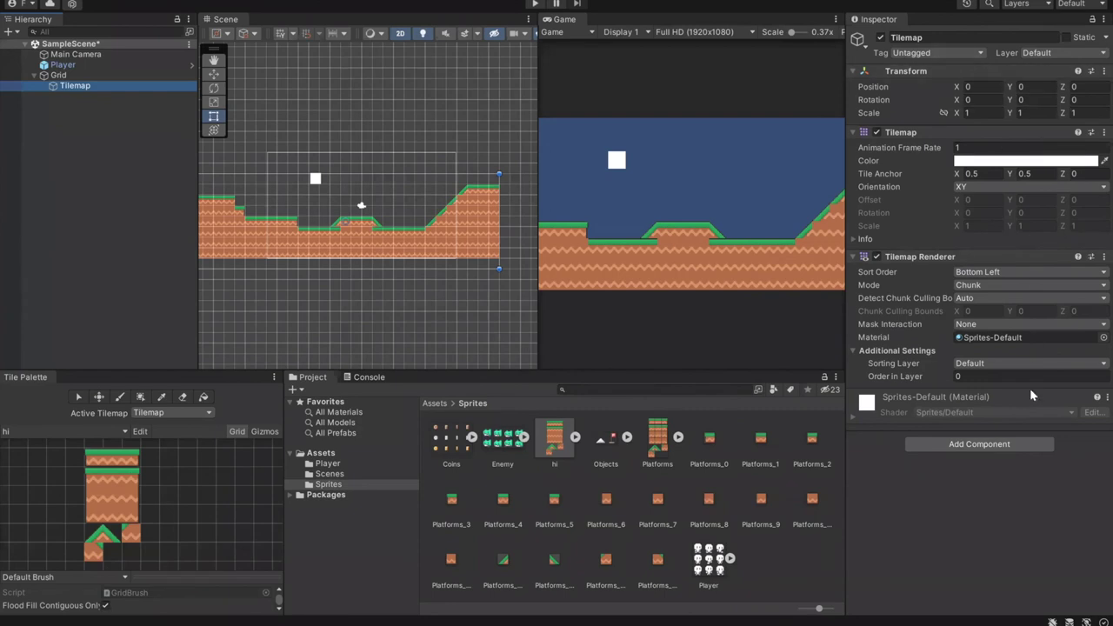
# - Add a Tilemap Collider 2D component to the Tilemap object
pyautogui.click(999, 444)
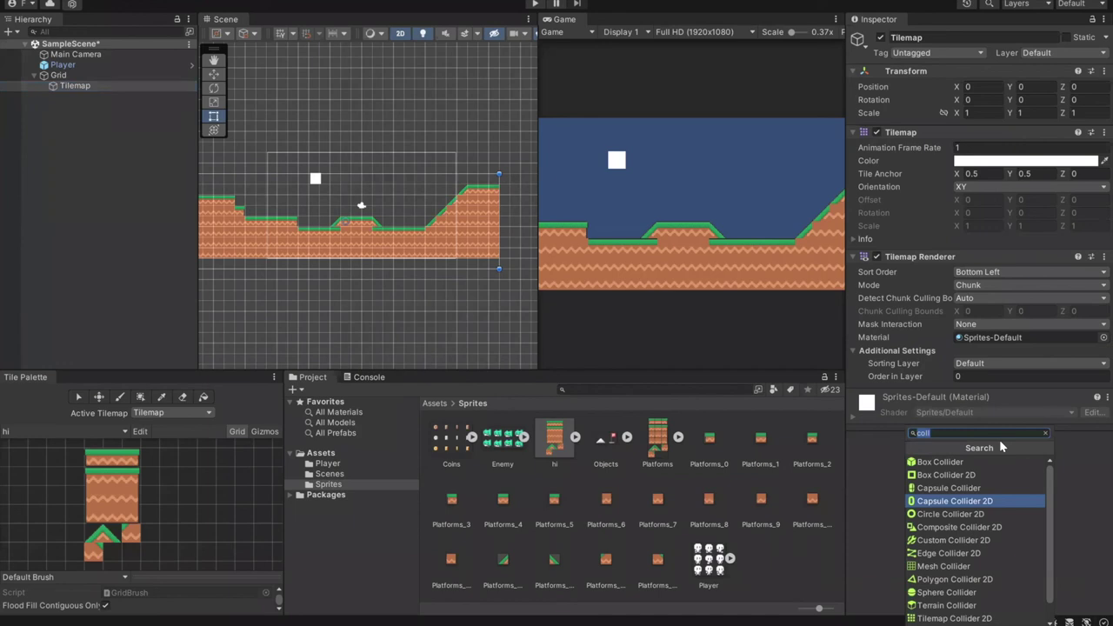
pyautogui.write('tile')
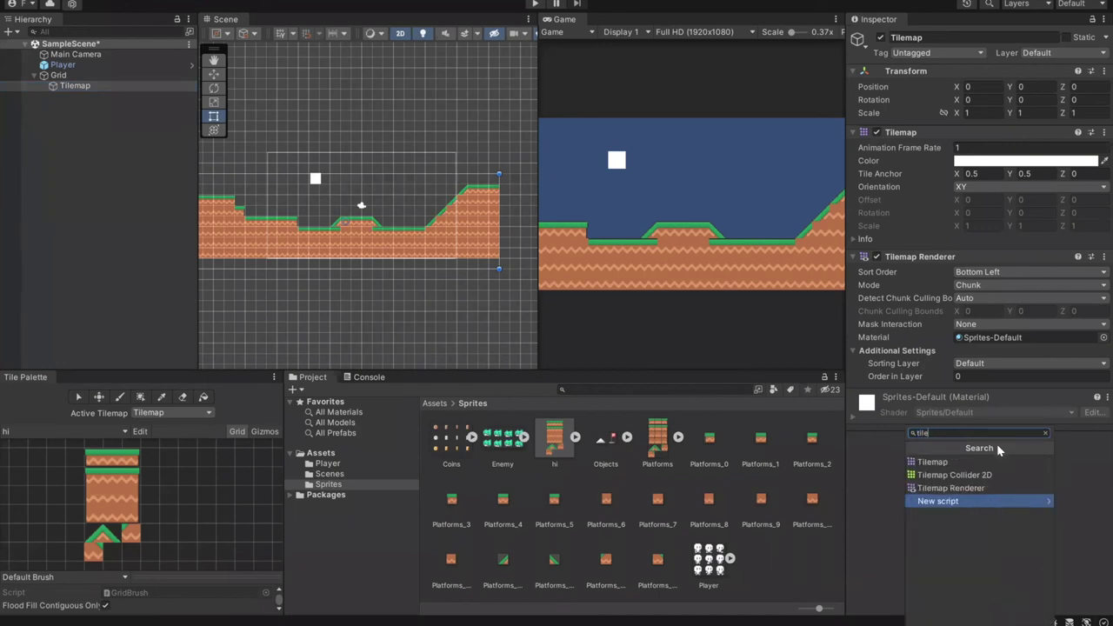
pyautogui.click(1007, 474)
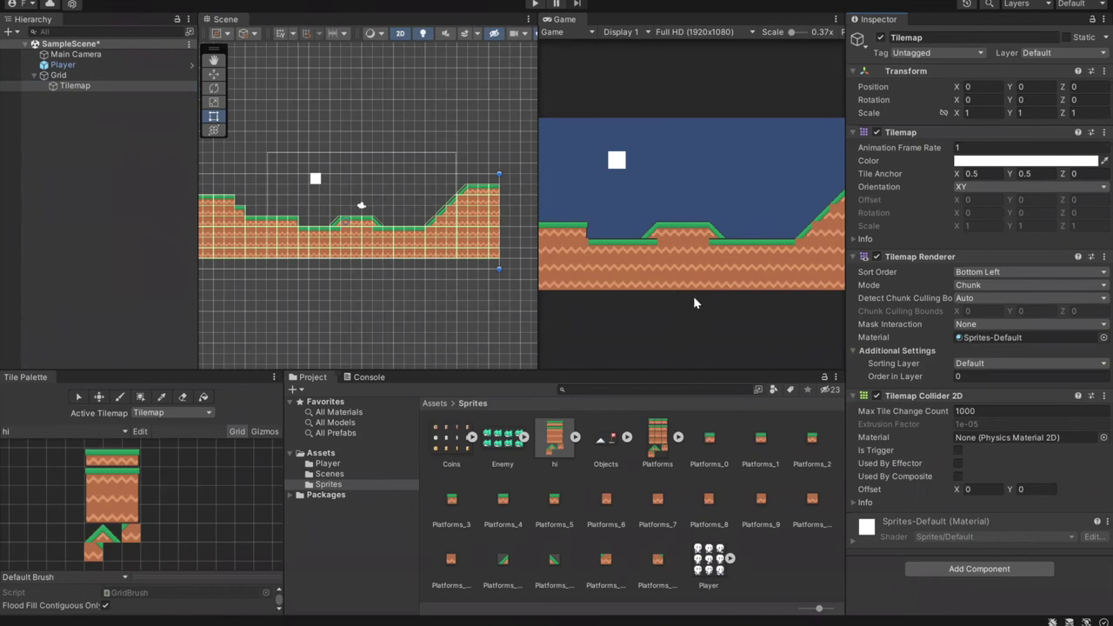
# - Inspect the collider outlines around the terrain tiles, including the ledges and the ascending slope
pyautogui.scroll(4, 303, 222)
pyautogui.scroll(2, 263, 271)
pyautogui.scroll(-4, 338, 287)
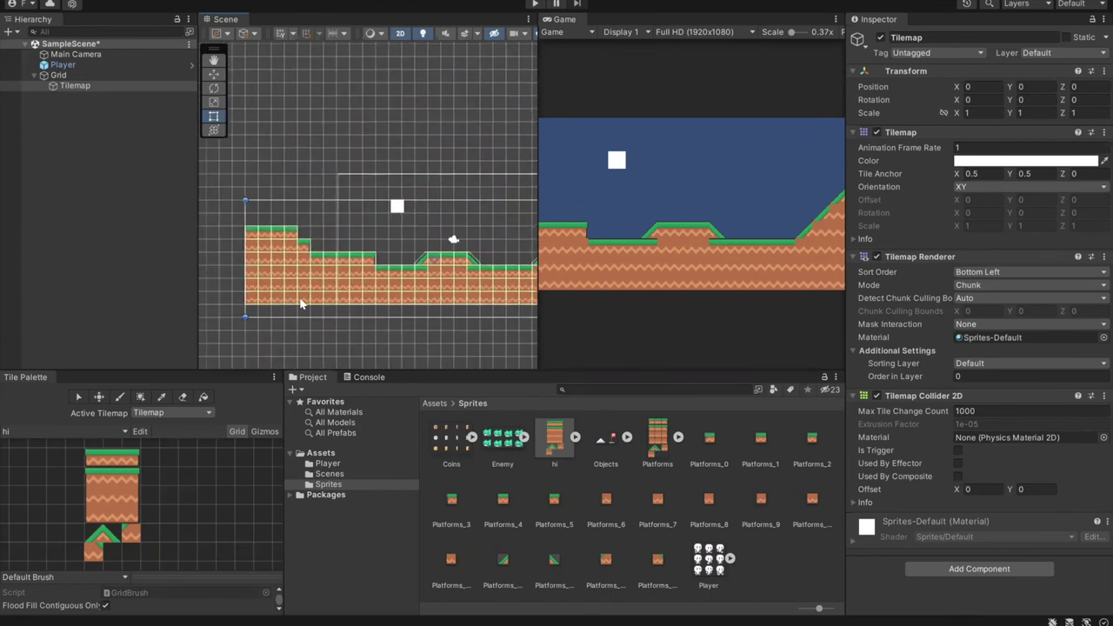
pyautogui.scroll(2, 407, 273)
pyautogui.scroll(-2, 341, 259)
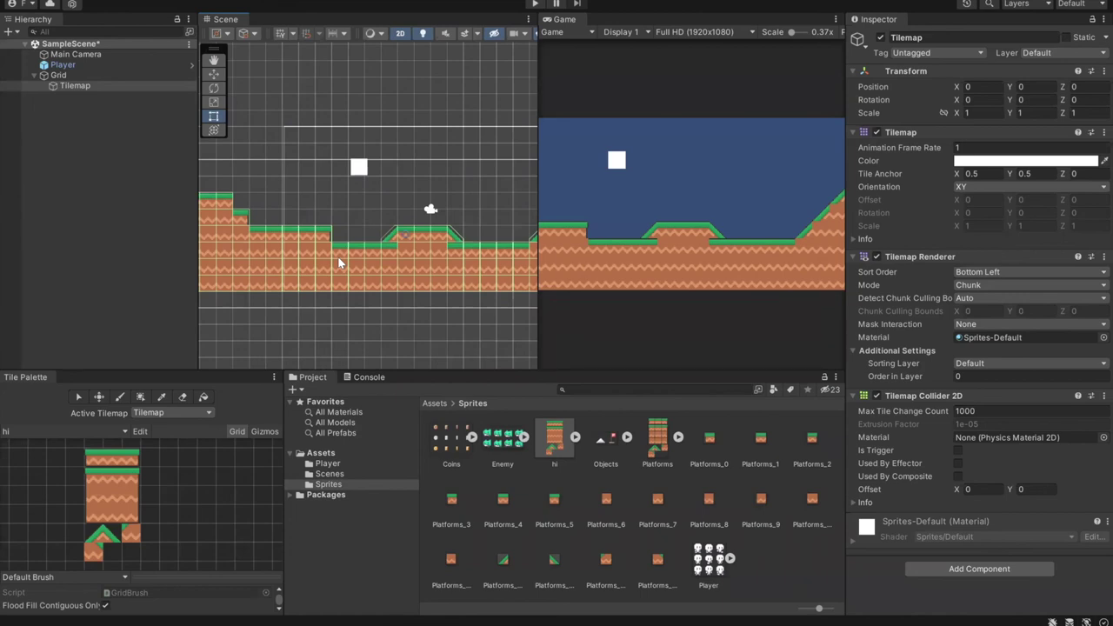
pyautogui.scroll(4, 339, 262)
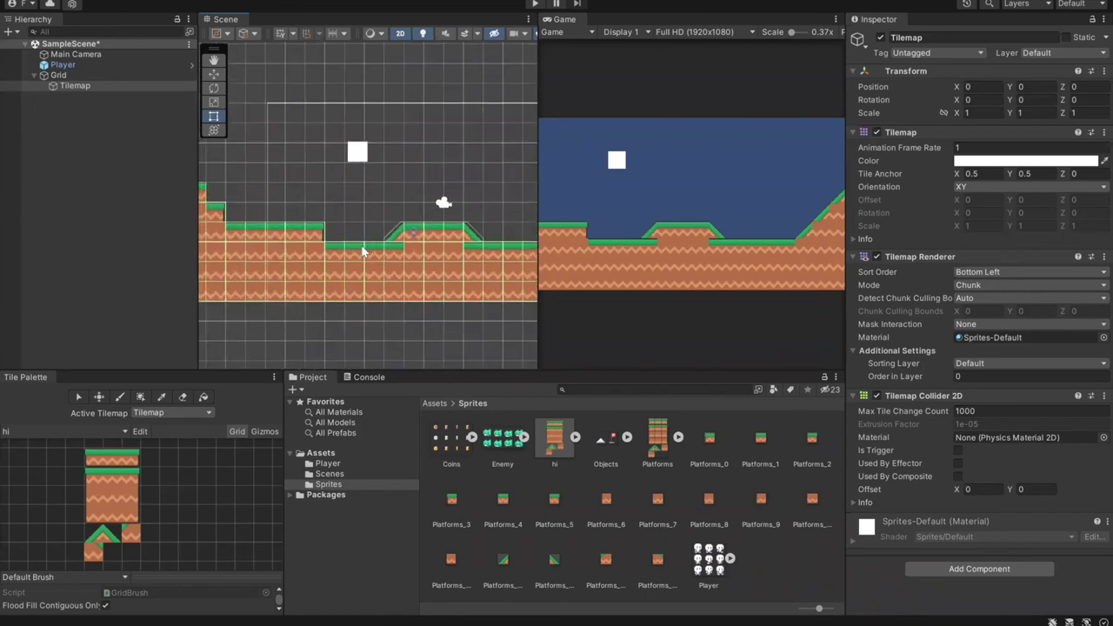
pyautogui.moveTo(426, 267); pyautogui.dragTo(389, 230)
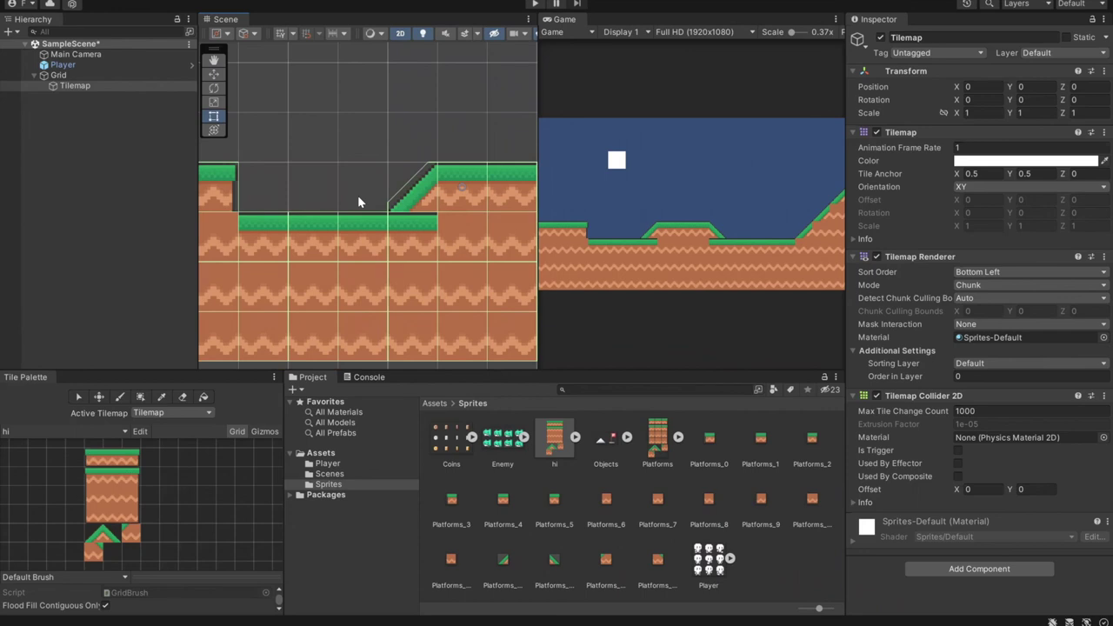
pyautogui.scroll(-2, 357, 195)
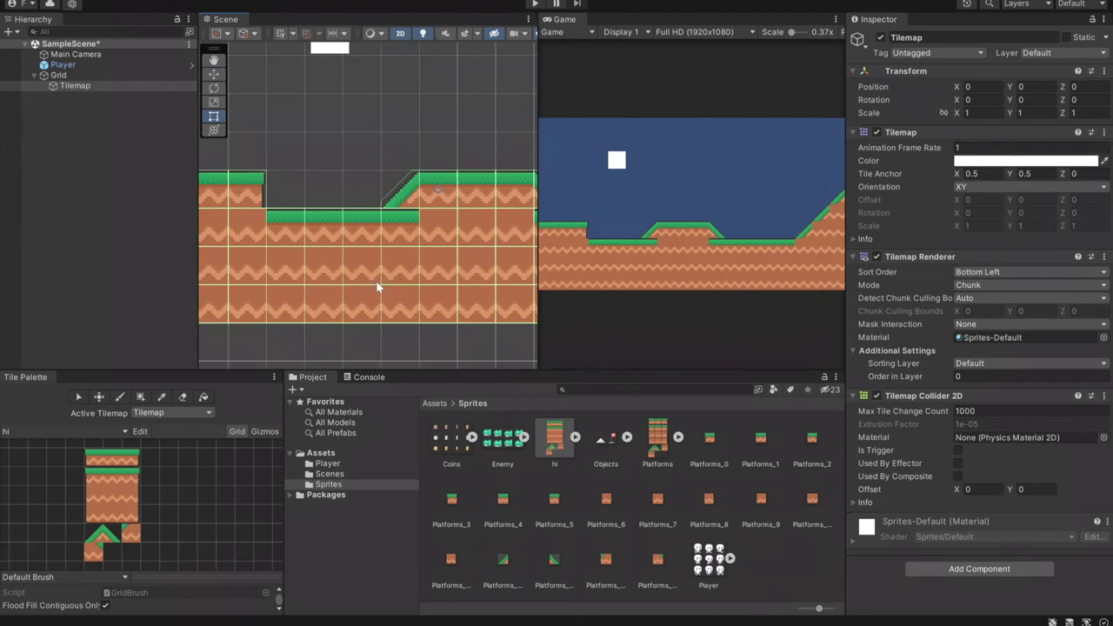
# - Play-test the scene and move the player back and forth in the sunken grass section before the ascending slope
pyautogui.click(535, 4)
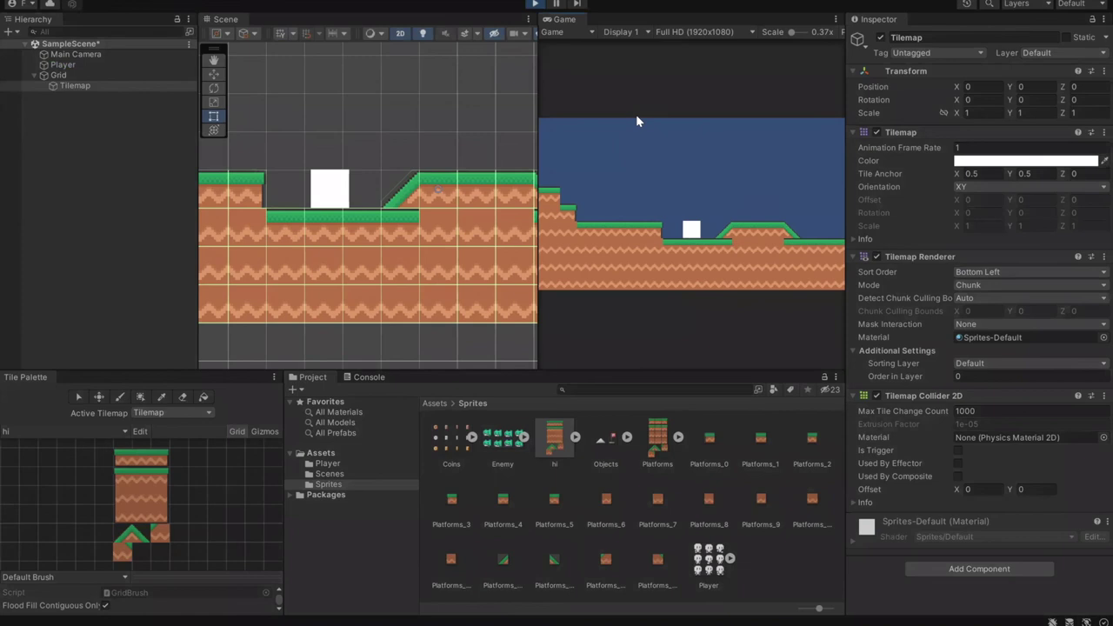
pyautogui.press('Right')
pyautogui.press('Left')
pyautogui.press('Right')
pyautogui.press('Left')
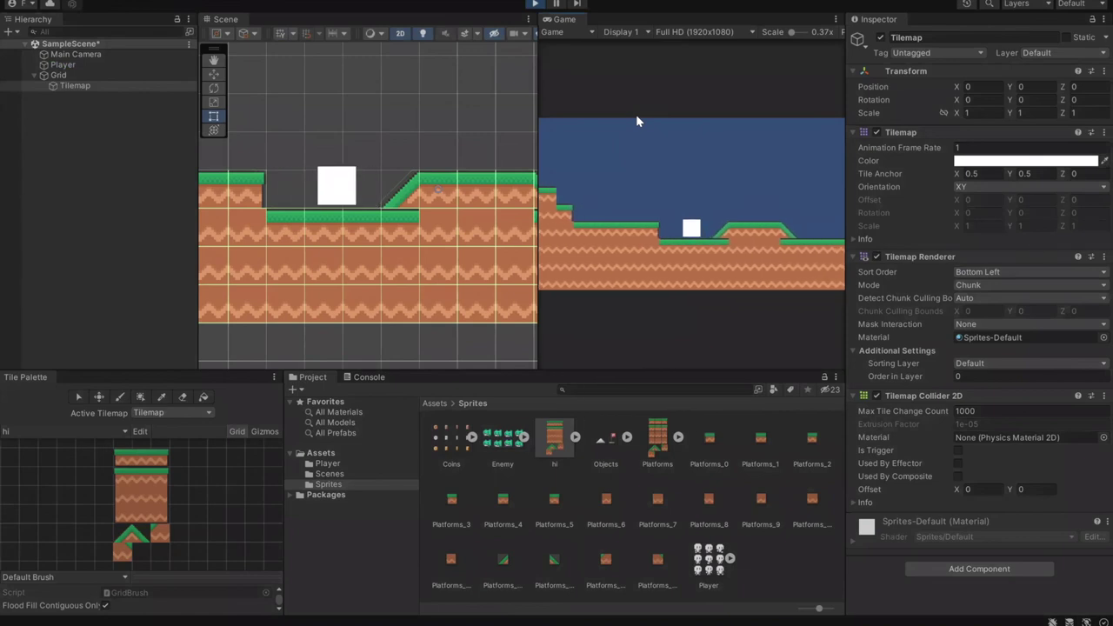
# - Jump the player up the ledges to the highest platform, move back down to the lower ledge, and stop the play-test
pyautogui.press('space')
pyautogui.press('Right')
pyautogui.press('Left')
pyautogui.press('Left')
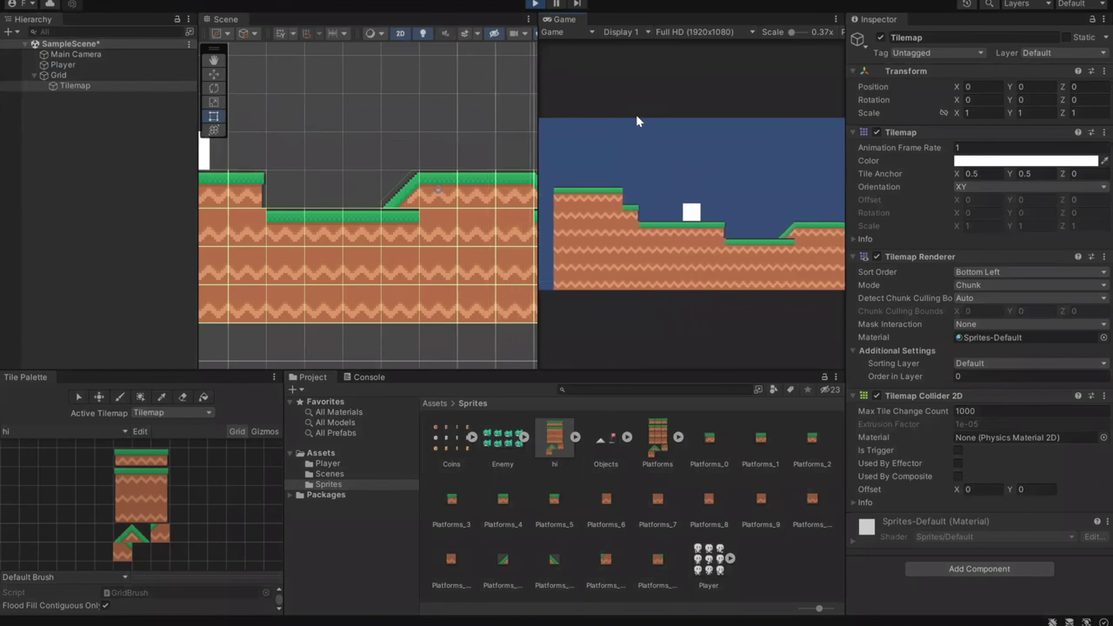
pyautogui.press('space')
pyautogui.press('Right')
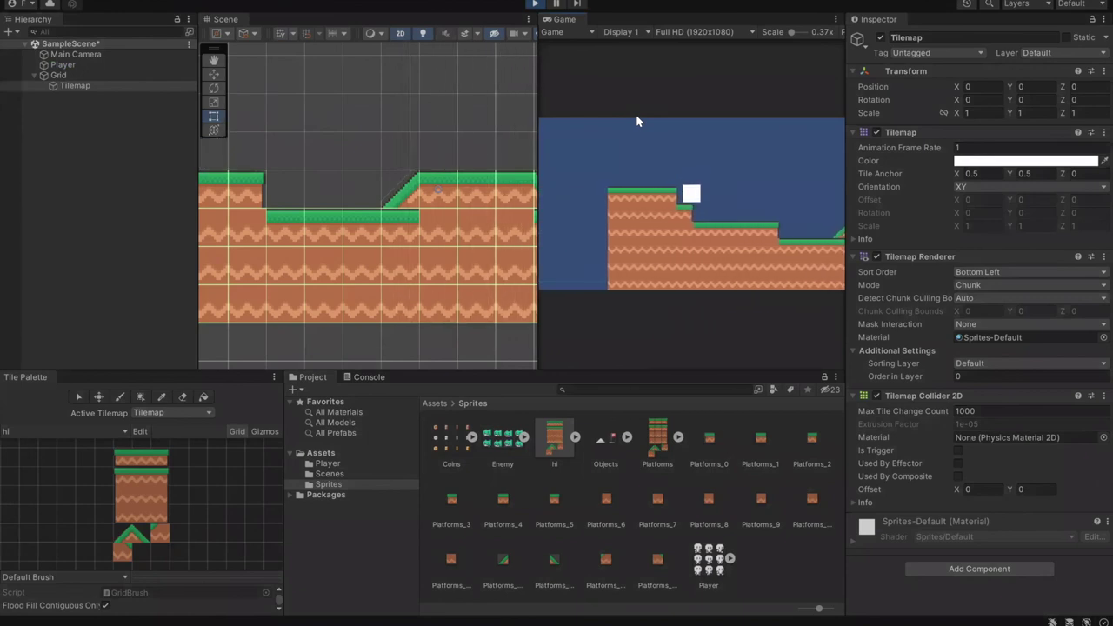
pyautogui.press('Left')
pyautogui.press('space')
pyautogui.press('Right')
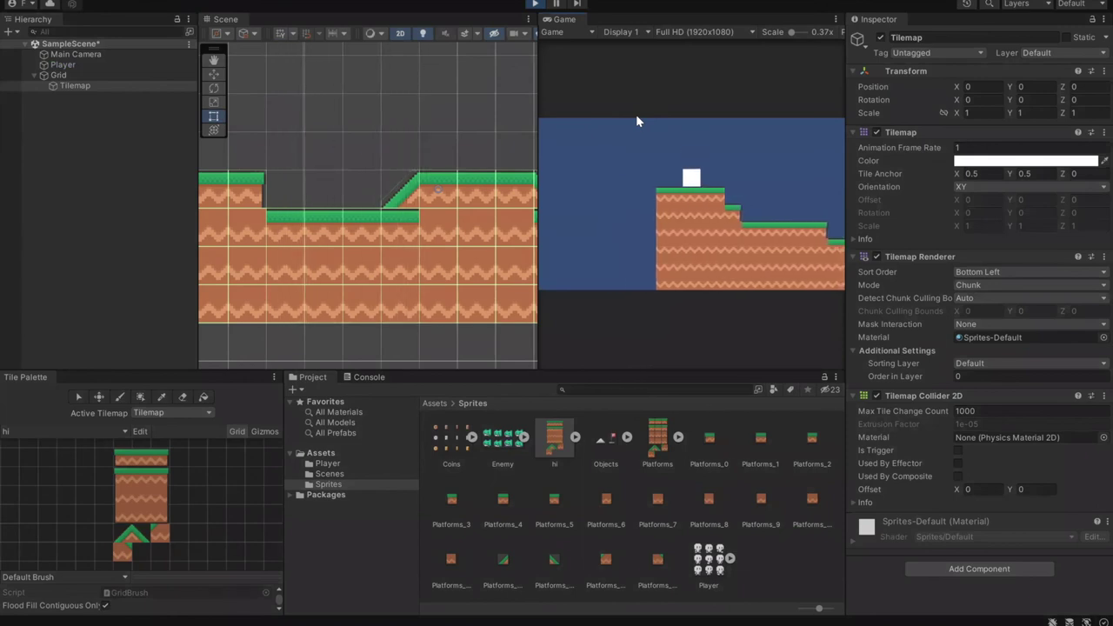
pyautogui.press('Right')
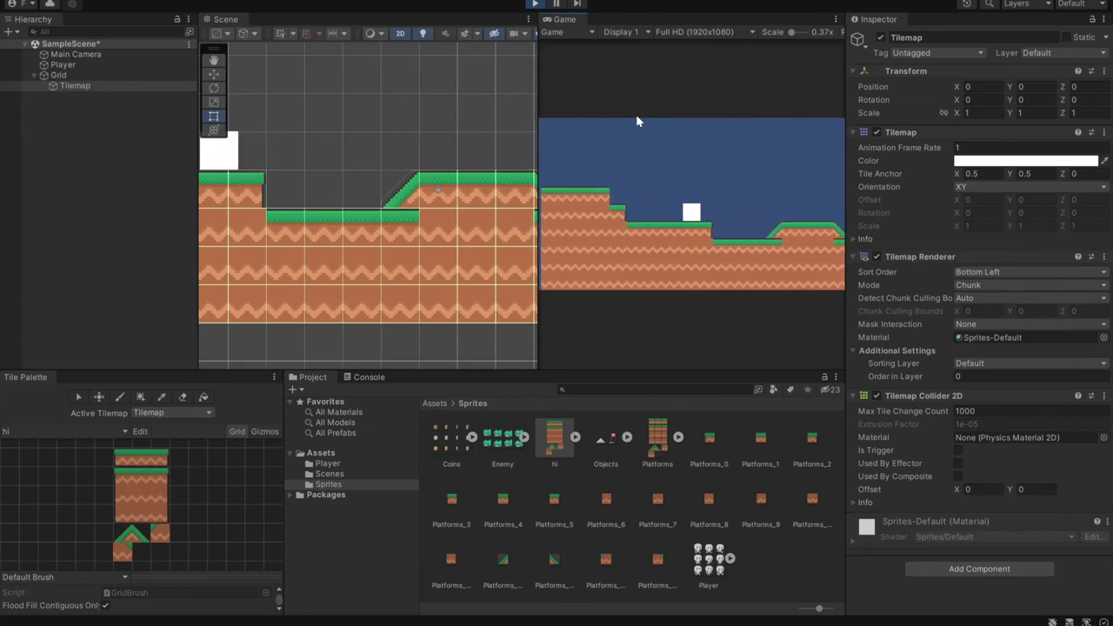
pyautogui.click(534, 5)
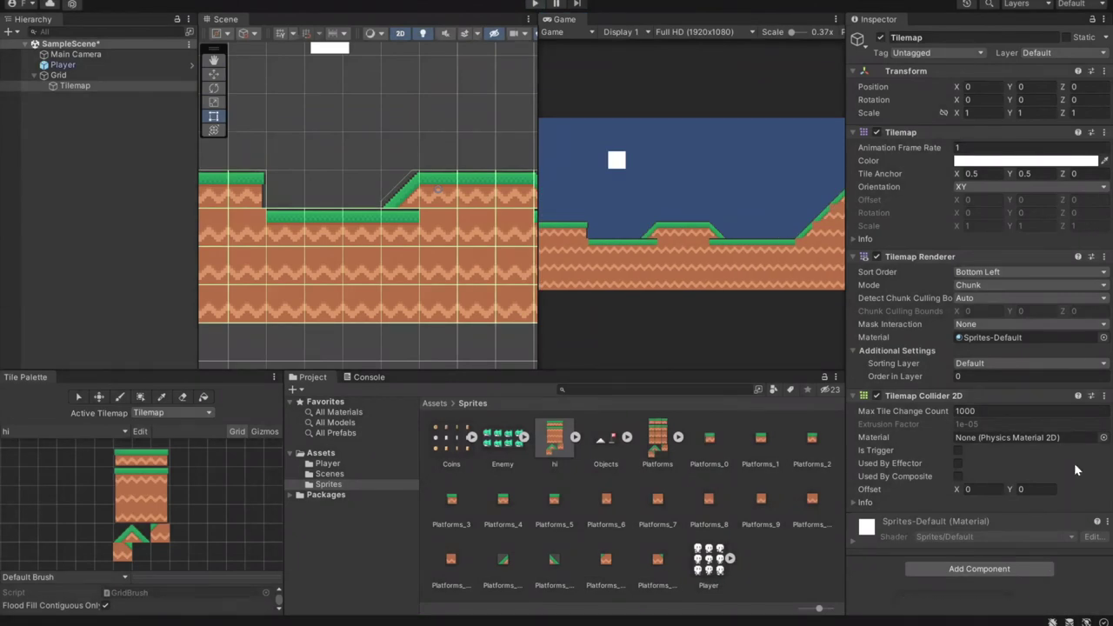
# - Add a Composite Collider 2D component to the Tilemap object
pyautogui.click(960, 567)
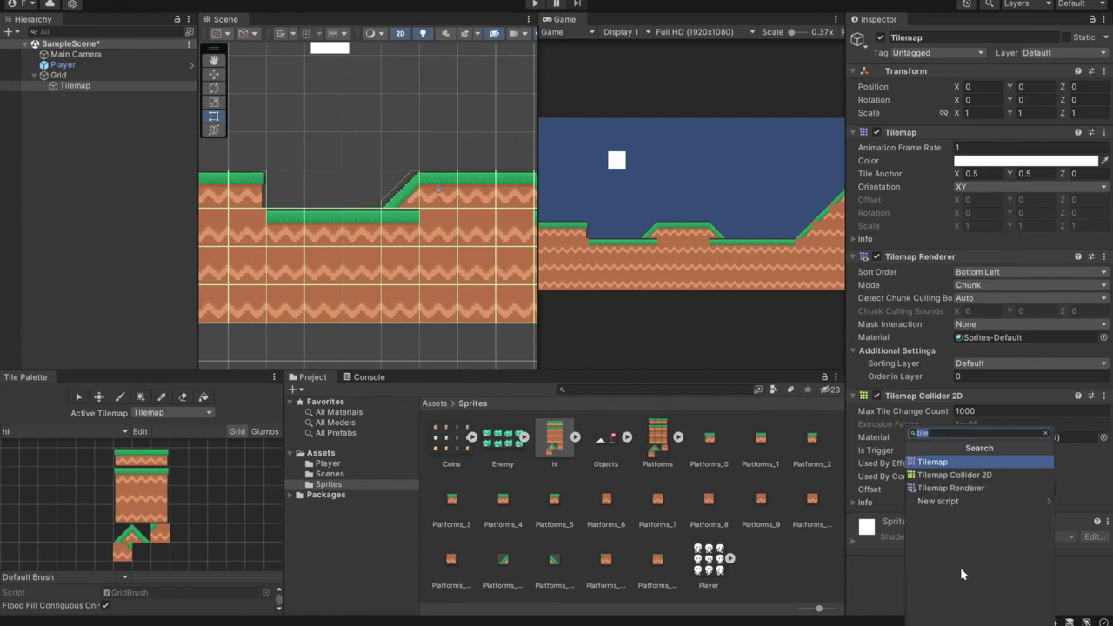
pyautogui.press('BackSpace')
pyautogui.write('com')
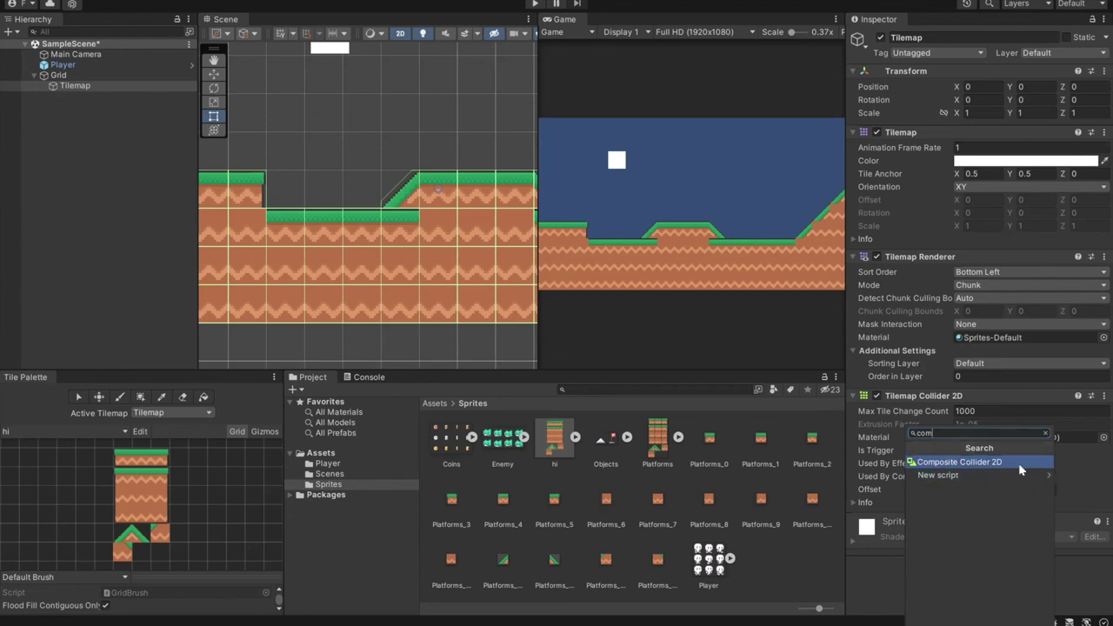
pyautogui.click(1019, 462)
pyautogui.scroll(-5, 998, 444)
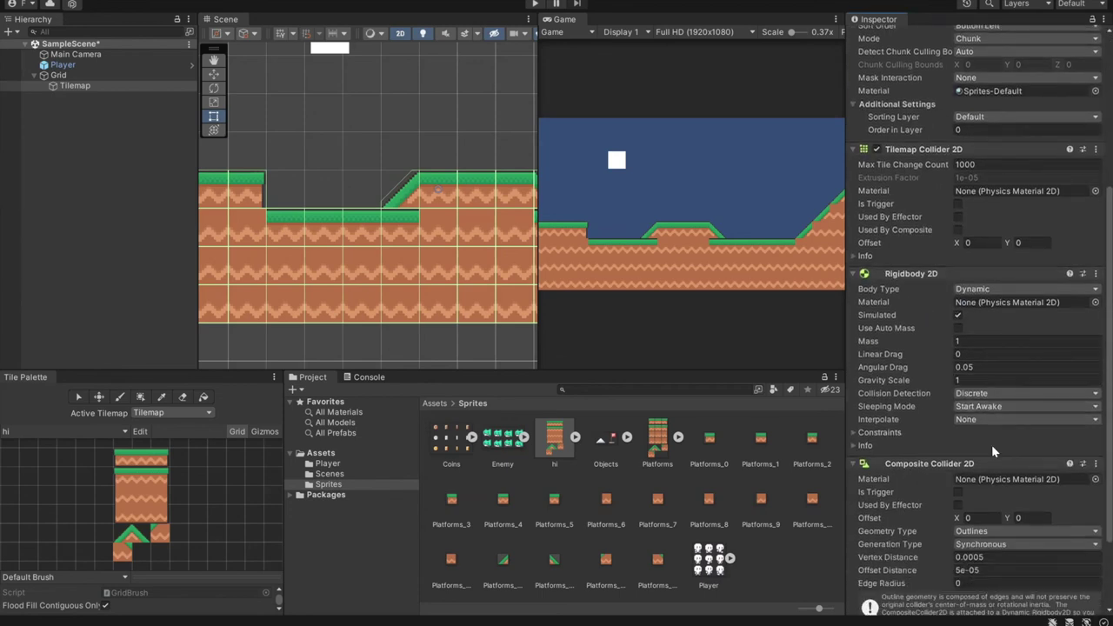
# - Set the Body Type of the Tilemap's Rigidbody 2D to Static
pyautogui.scroll(-2, 991, 446)
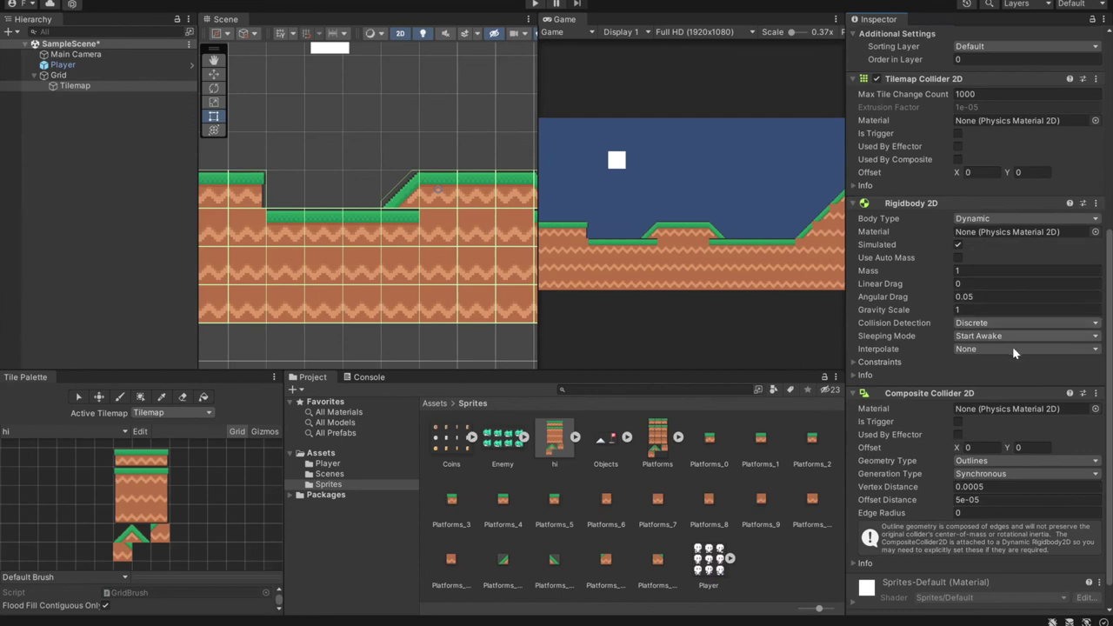
pyautogui.scroll(3, 925, 322)
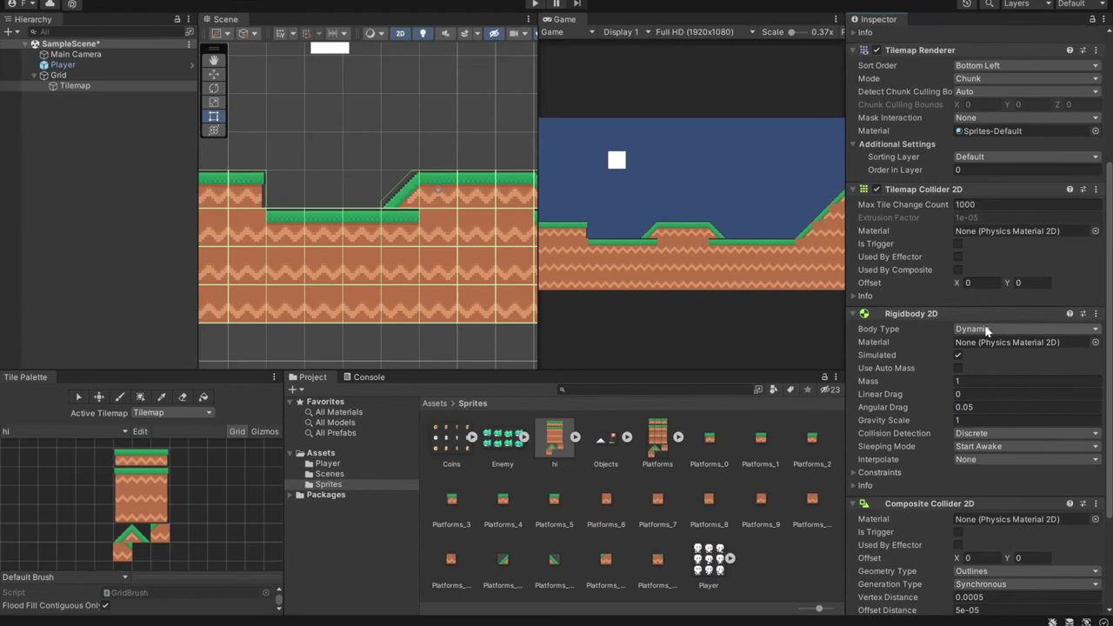
pyautogui.click(985, 329)
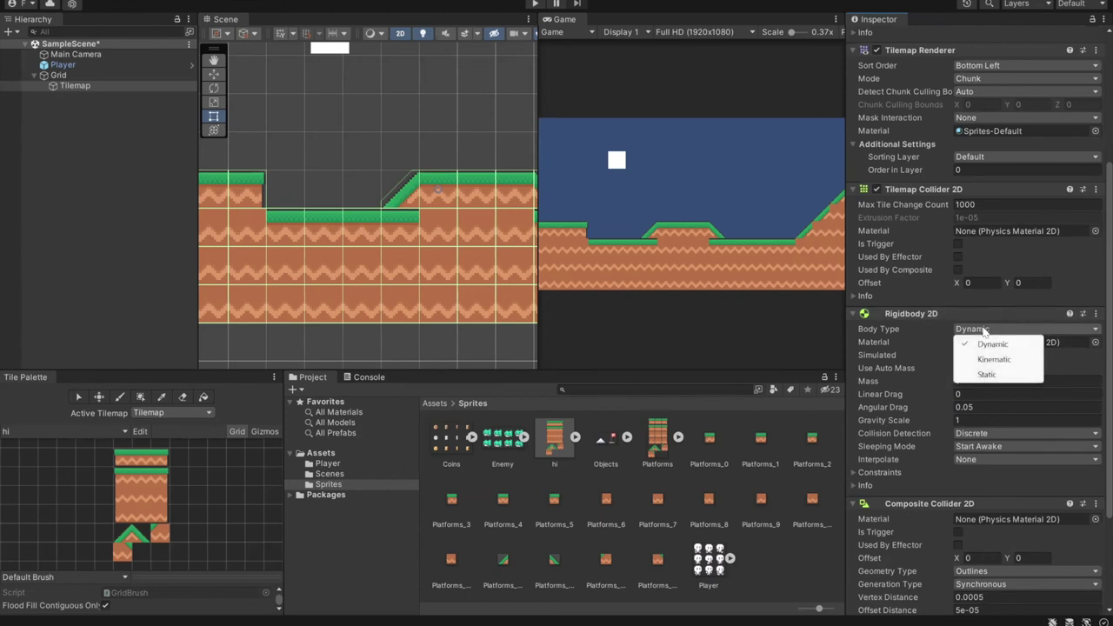
pyautogui.click(1001, 380)
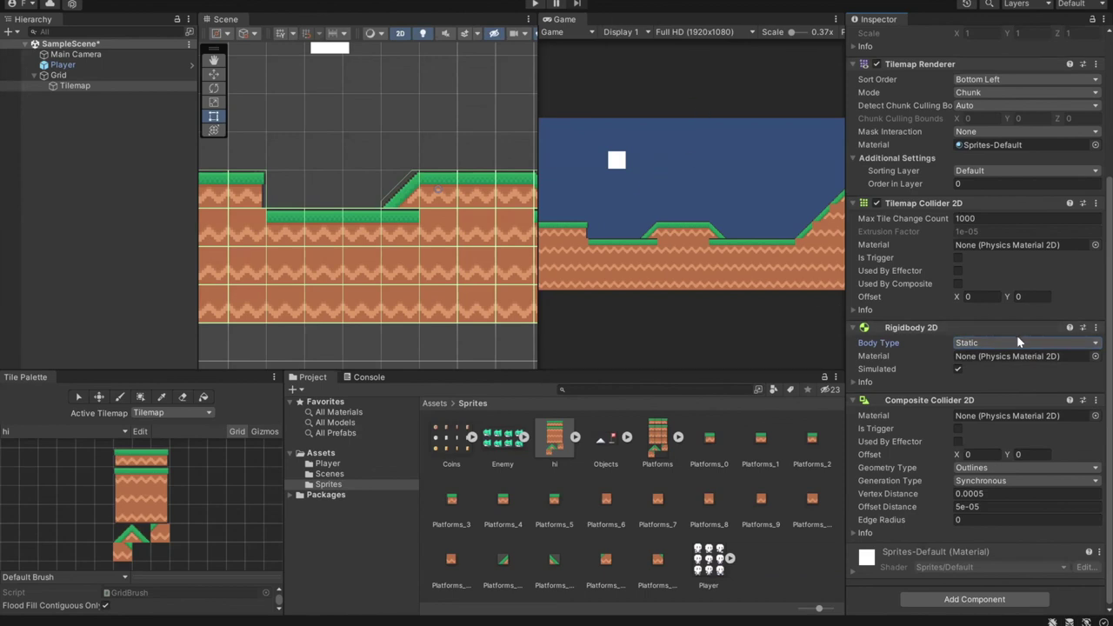
# - Enable Used By Composite on the Tilemap Collider 2D and inspect the merged outline near the ascending slope
pyautogui.scroll(2, 1016, 335)
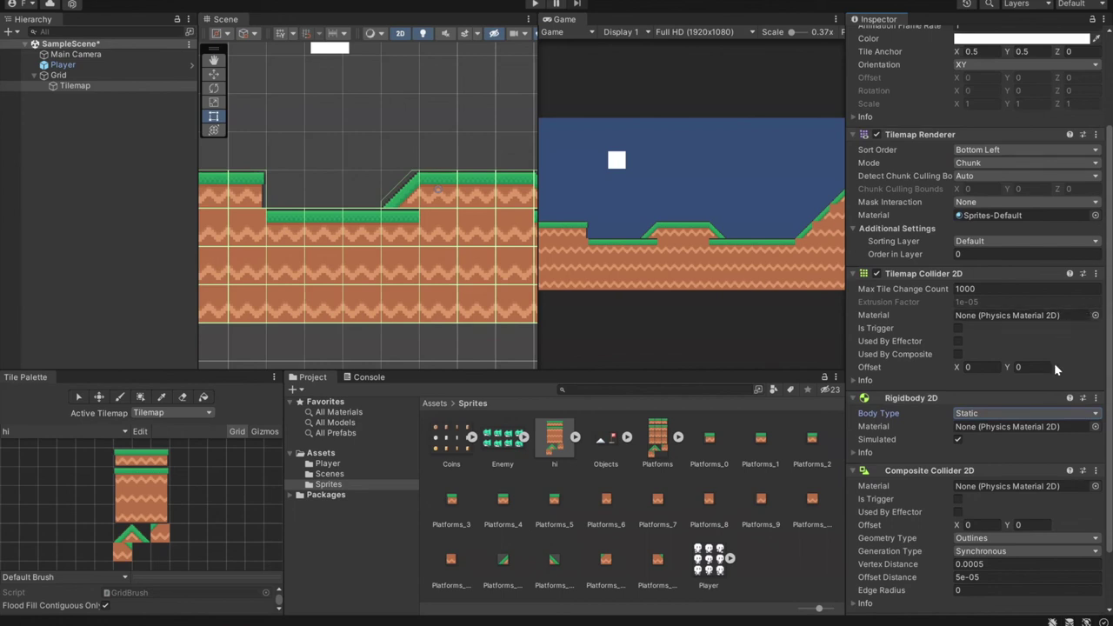
pyautogui.click(957, 354)
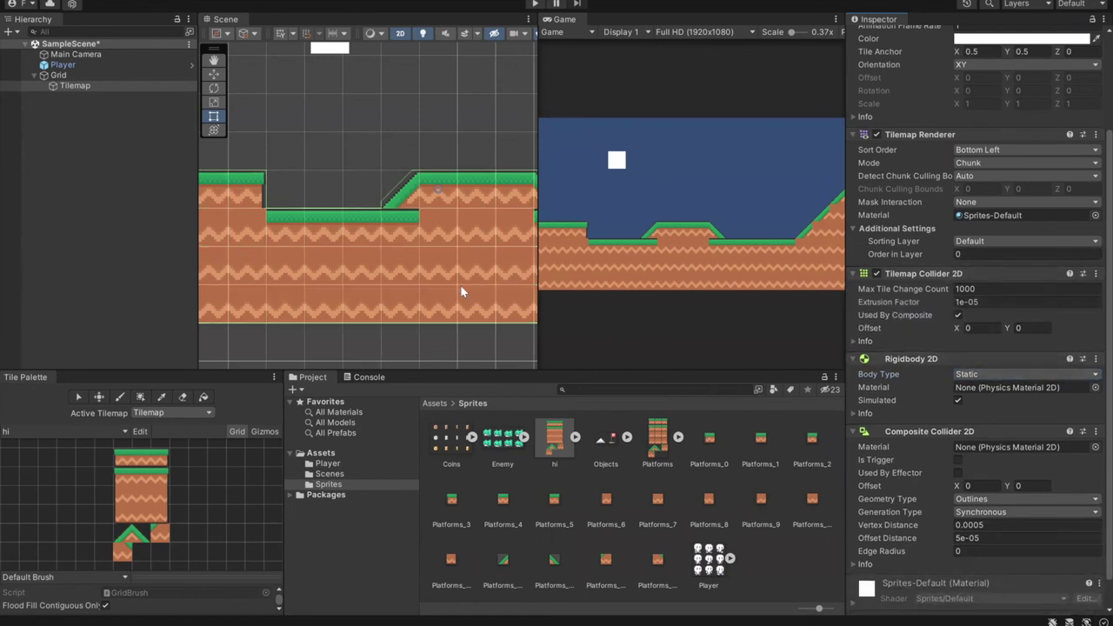
pyautogui.scroll(5, 371, 180)
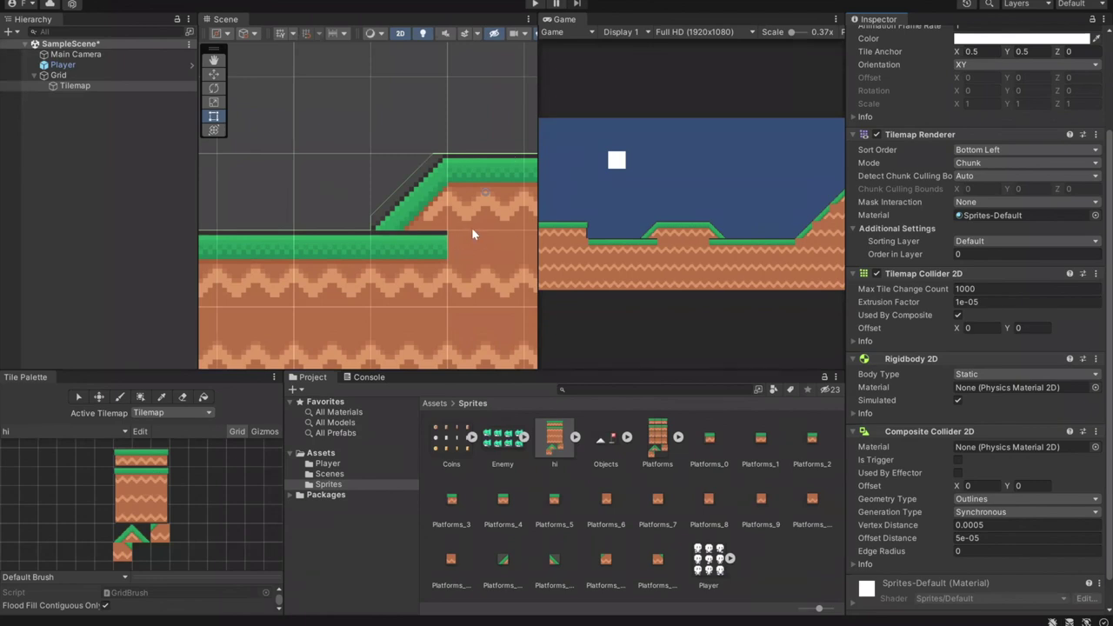
# - Switch to the tutorial in Google Slides, view the "Build a Level in Unity!" slide, and return to the whole terrain in Unity
pyautogui.scroll(-4, 453, 231)
pyautogui.scroll(-3, 448, 229)
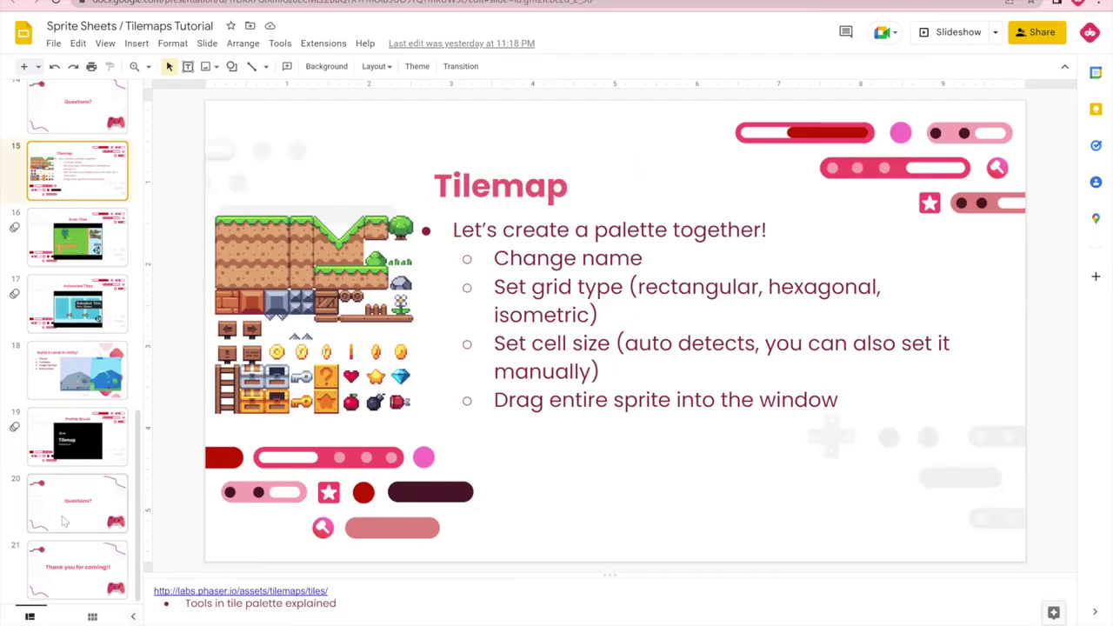
pyautogui.click(76, 369)
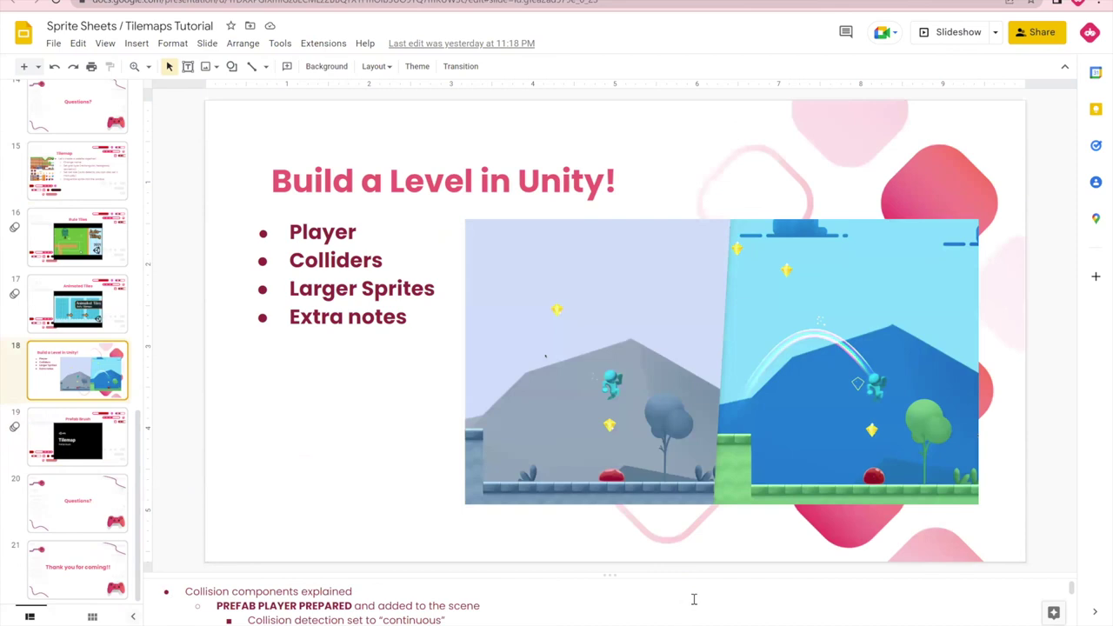
pyautogui.moveTo(722, 622)
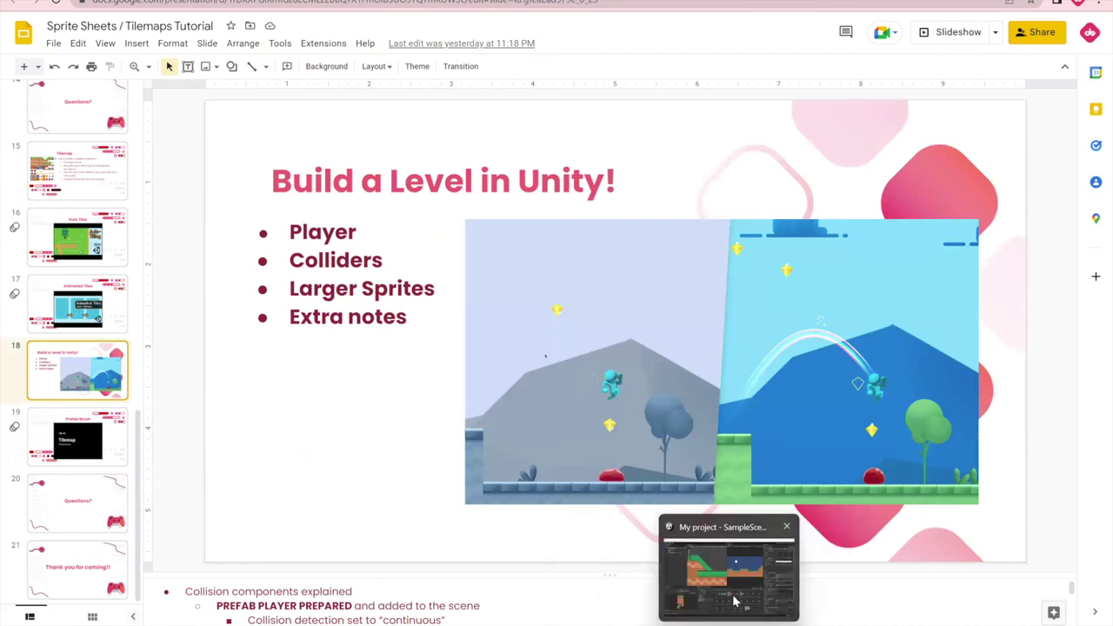
pyautogui.click(728, 561)
pyautogui.scroll(-8, 434, 314)
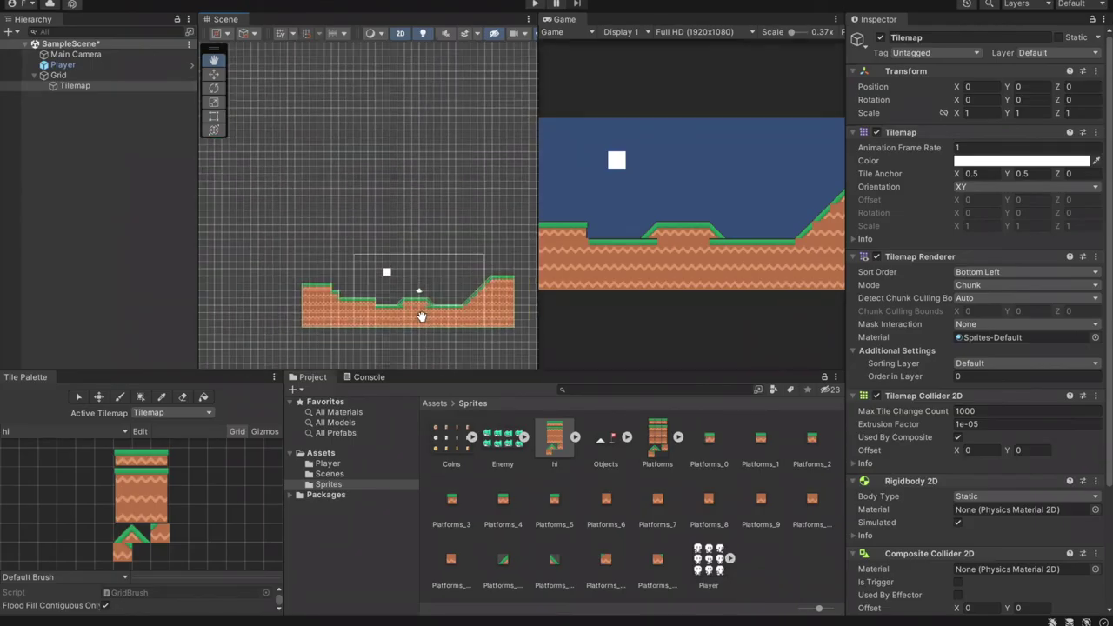
pyautogui.scroll(3, 418, 316)
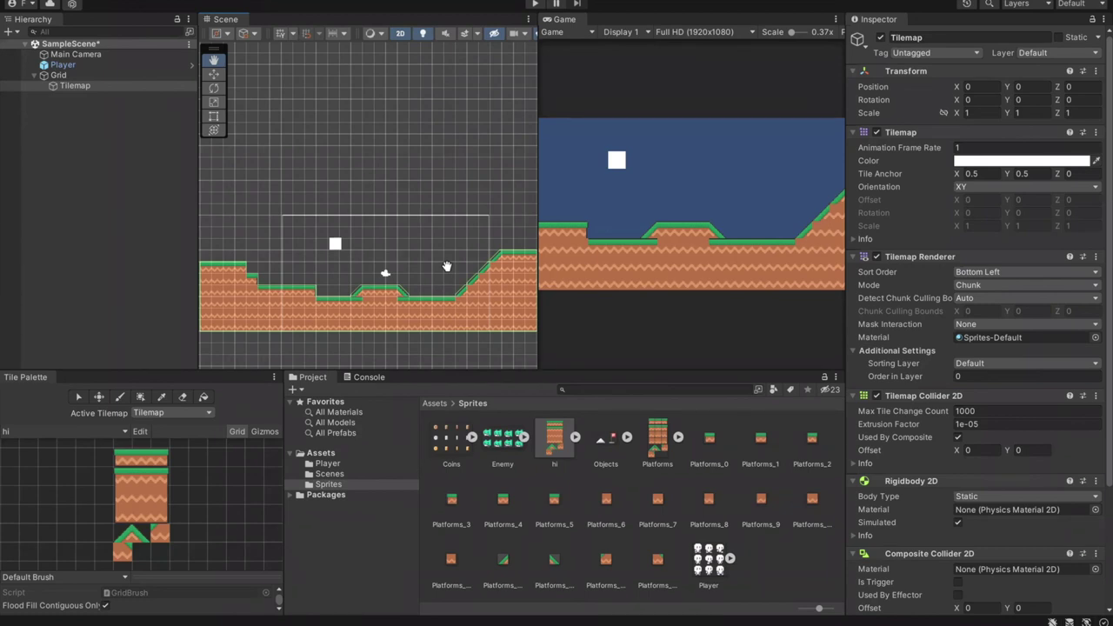
# - Add a Capsule Collider 2D component to the Player and inspect its outline on the white square
pyautogui.click(122, 63)
pyautogui.scroll(-5, 985, 458)
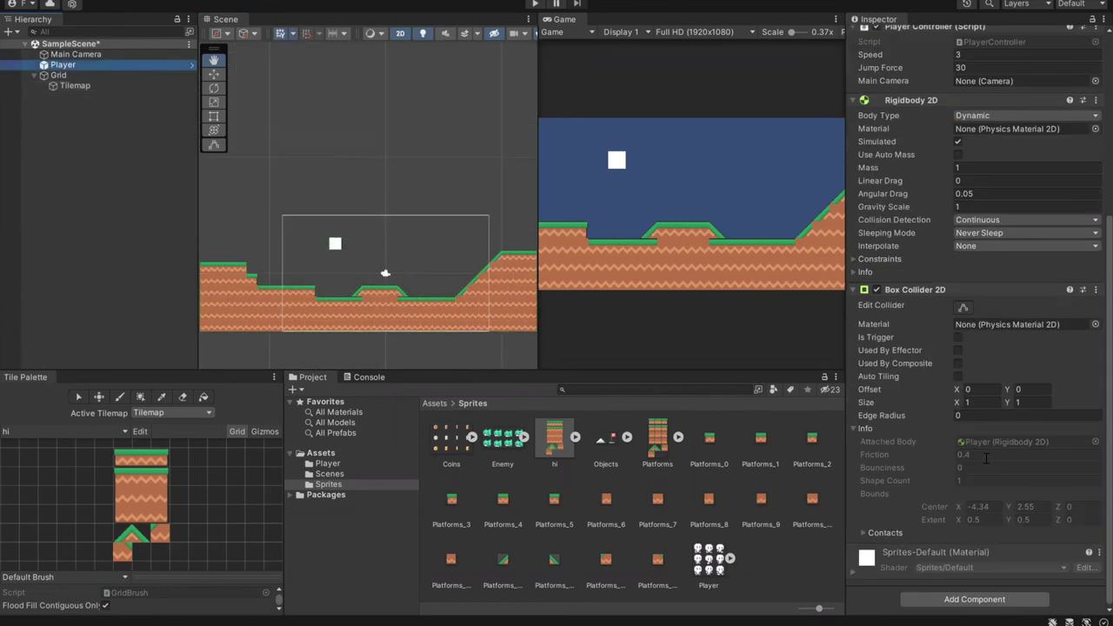
pyautogui.click(957, 599)
pyautogui.press('BackSpace')
pyautogui.write('cap')
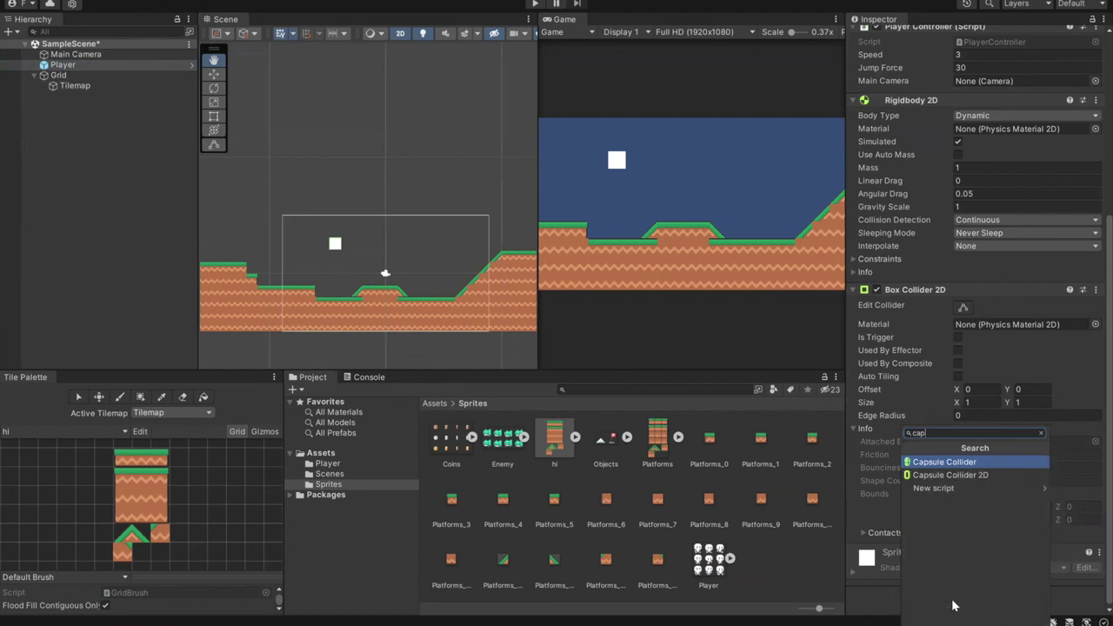
pyautogui.press('Down')
pyautogui.press('Return')
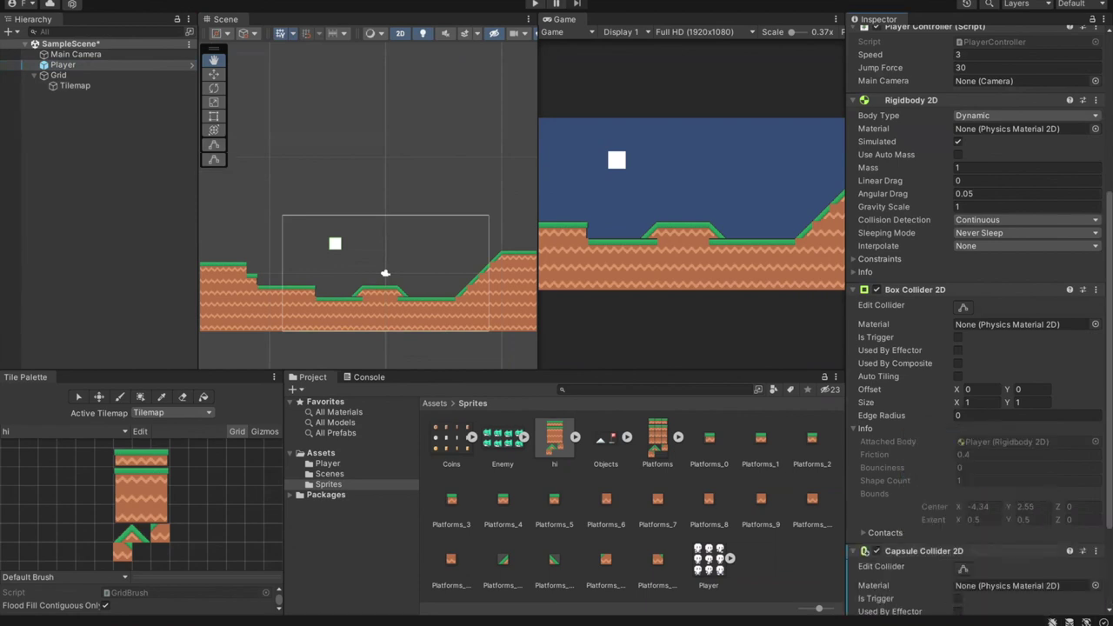
pyautogui.press('f')
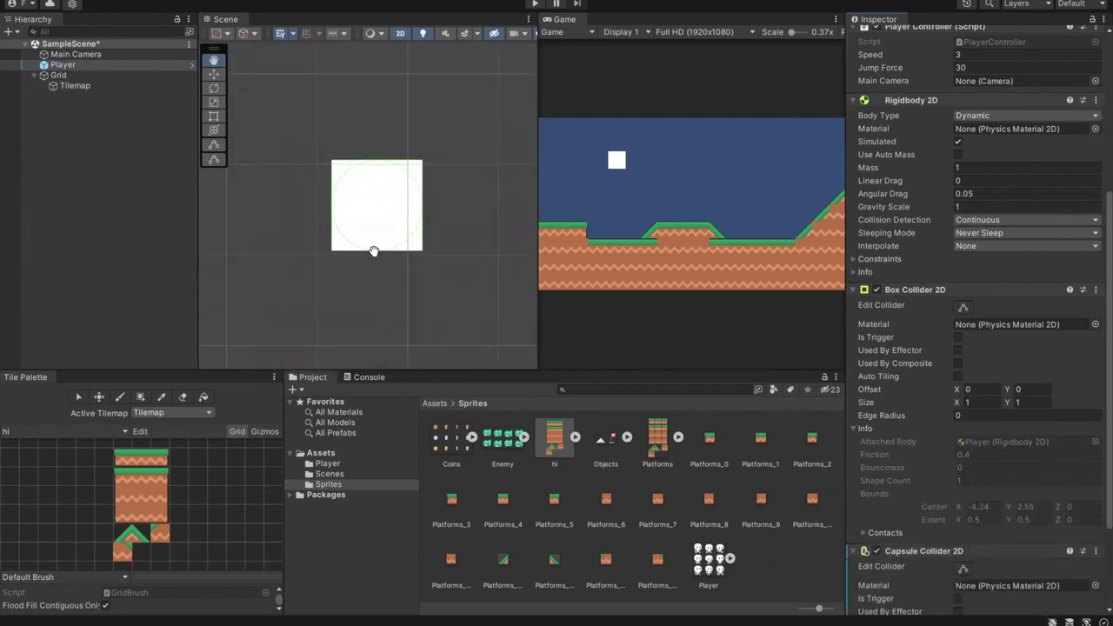
pyautogui.scroll(-4, 371, 261)
pyautogui.scroll(-3, 371, 261)
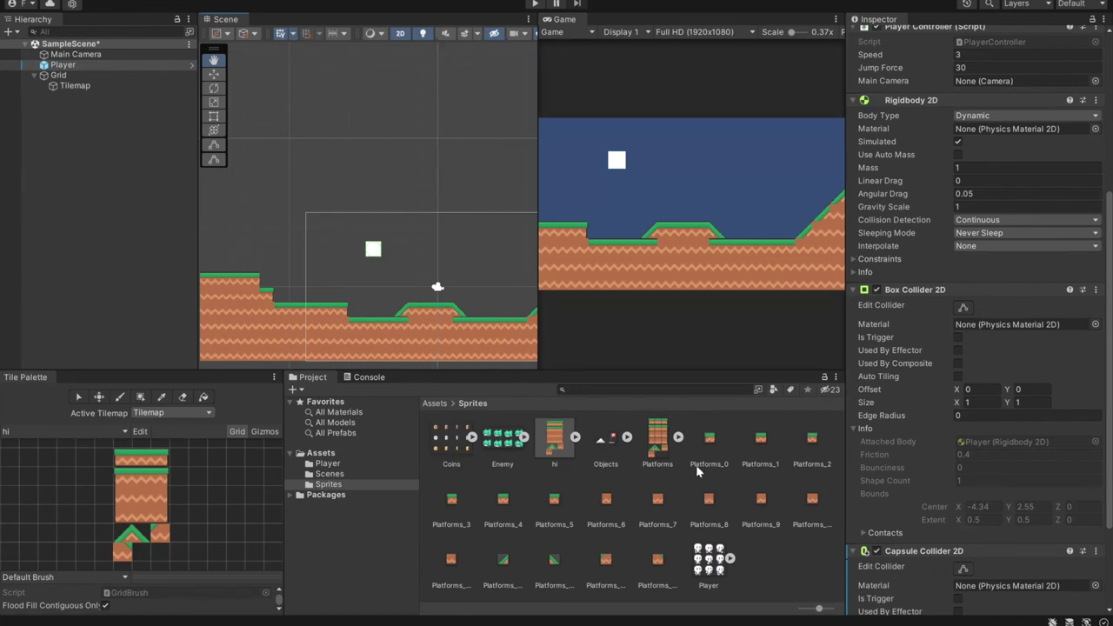
# - Examine the constraints and info of the Player's Rigidbody 2D, and collapse them along with the Box Collider 2D info and Capsule Collider 2D settings
pyautogui.scroll(-3, 923, 459)
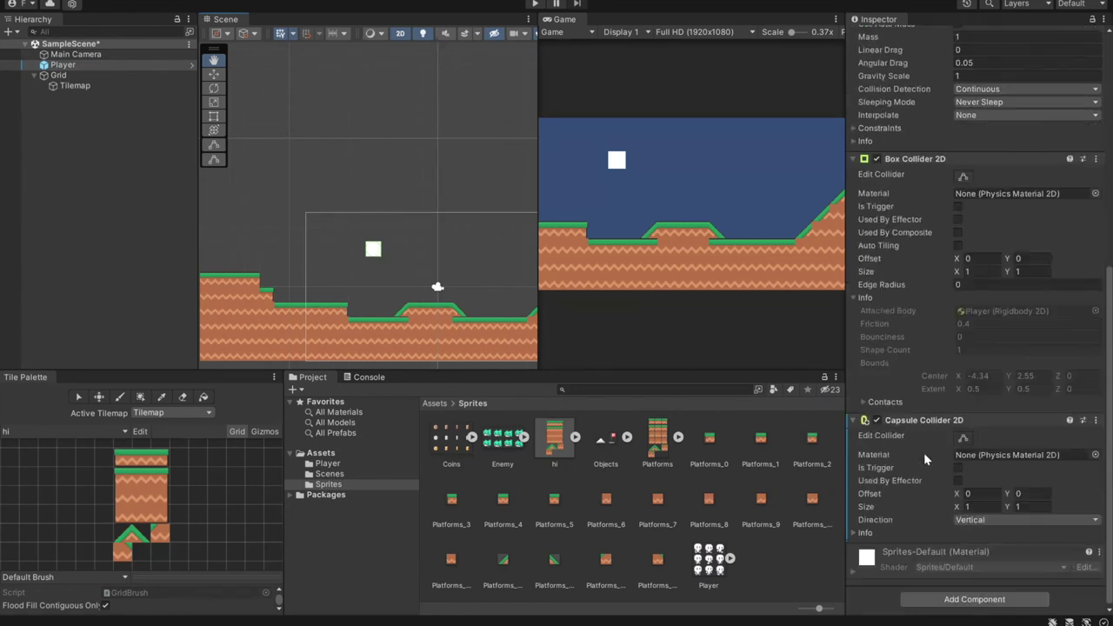
pyautogui.click(854, 298)
pyautogui.scroll(4, 853, 314)
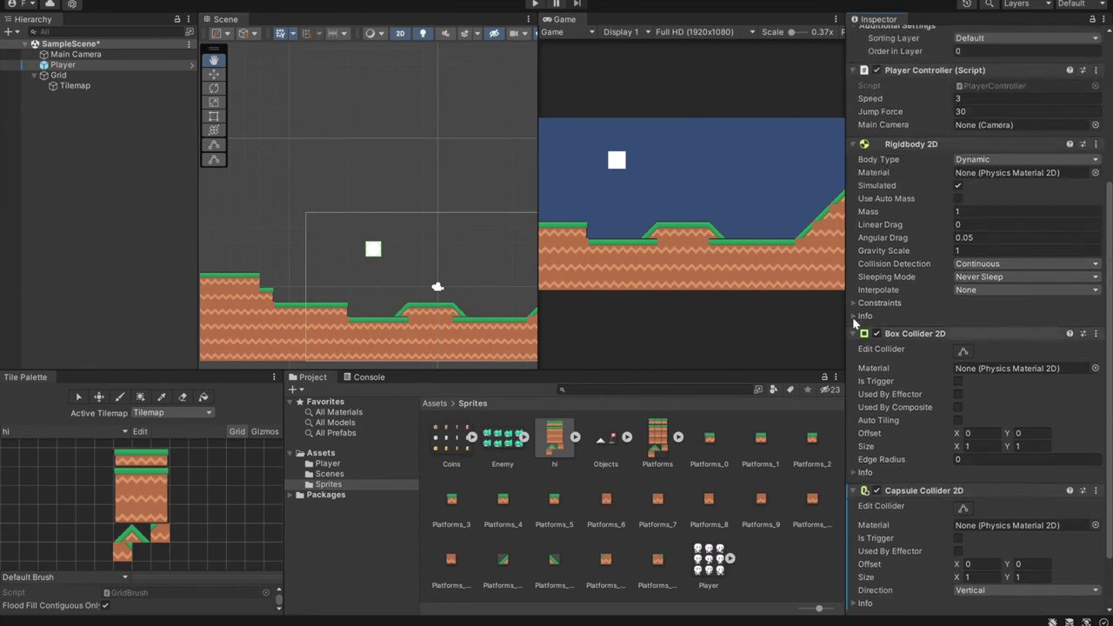
pyautogui.click(852, 304)
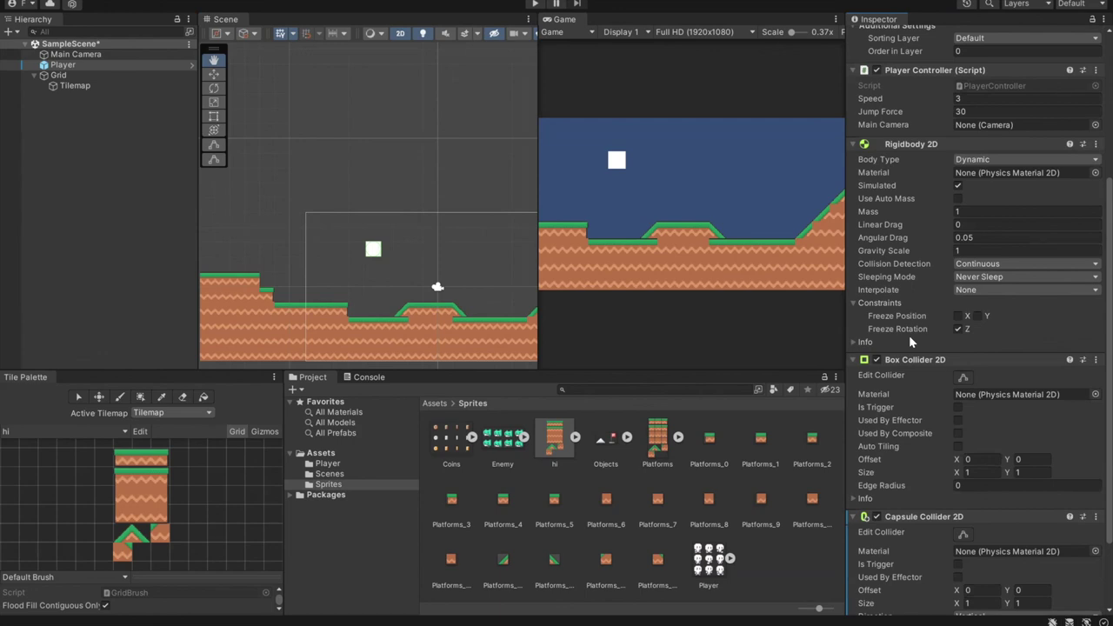
pyautogui.click(874, 302)
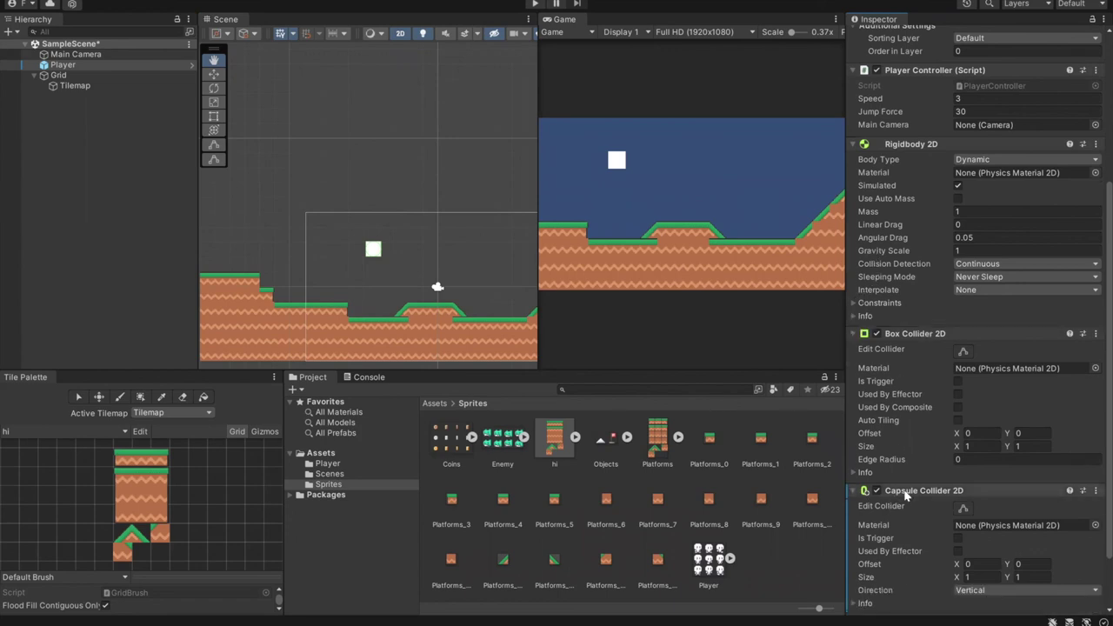
pyautogui.click(866, 317)
pyautogui.click(854, 302)
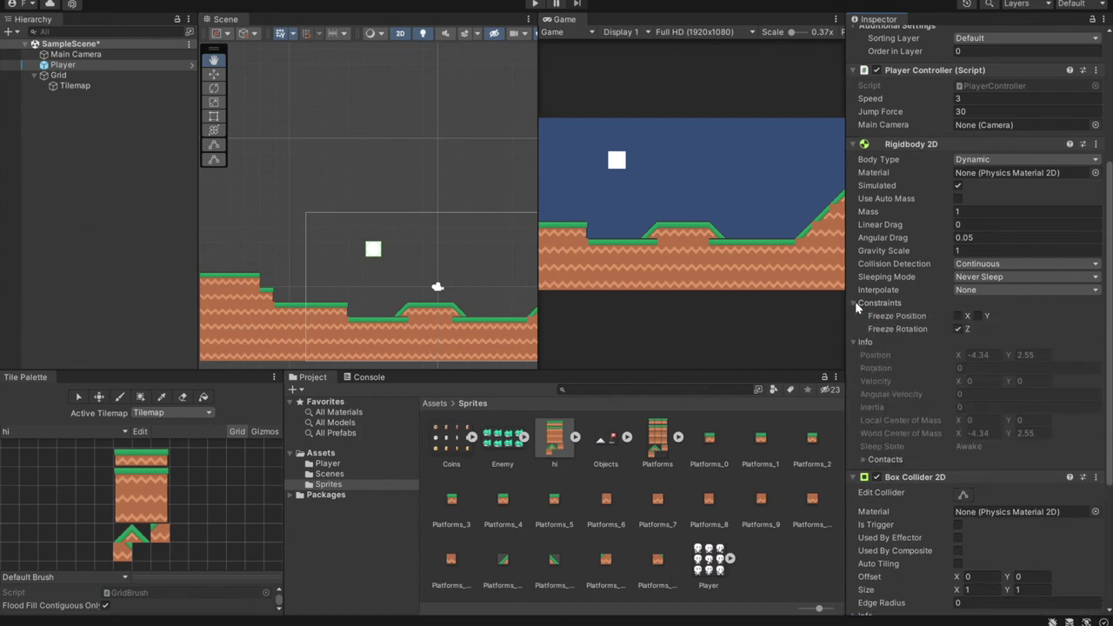
pyautogui.click(854, 303)
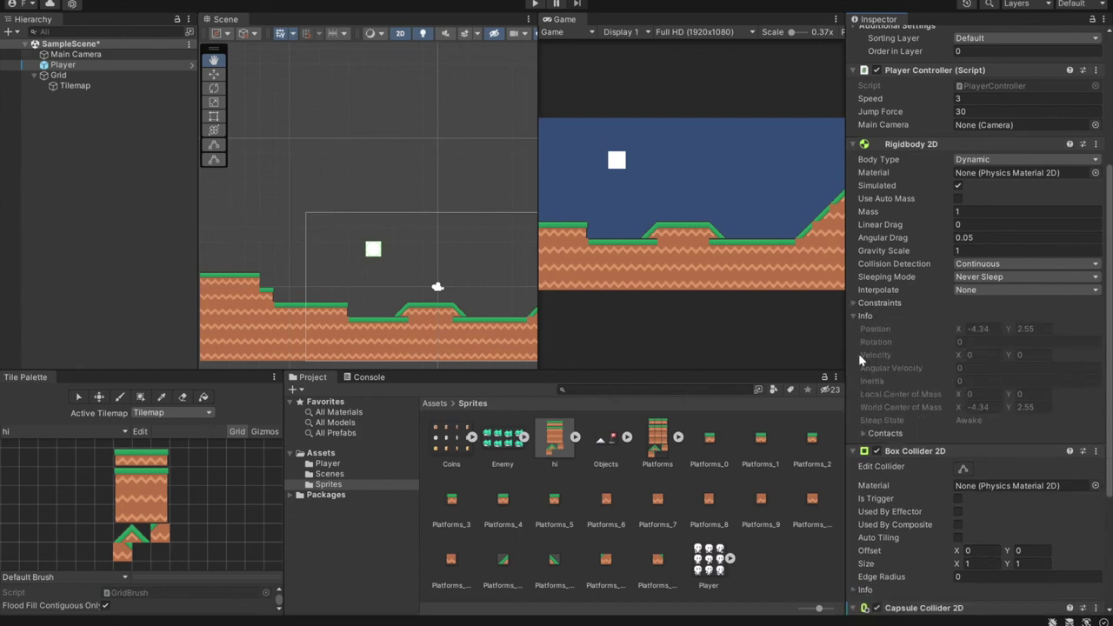
pyautogui.click(856, 317)
pyautogui.scroll(-2, 1046, 437)
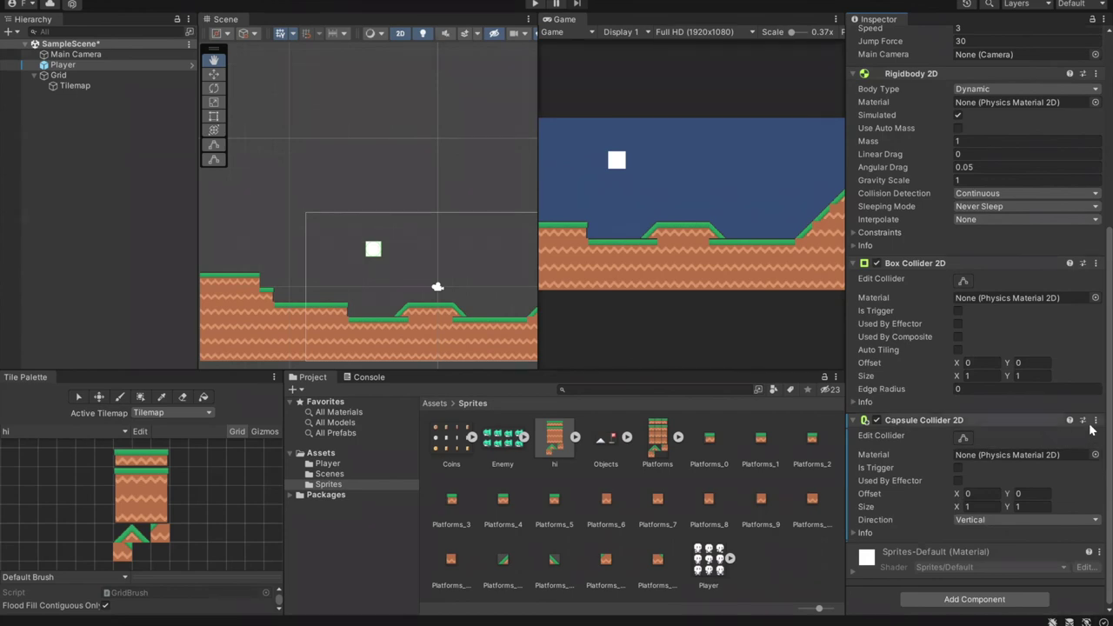
pyautogui.click(1085, 426)
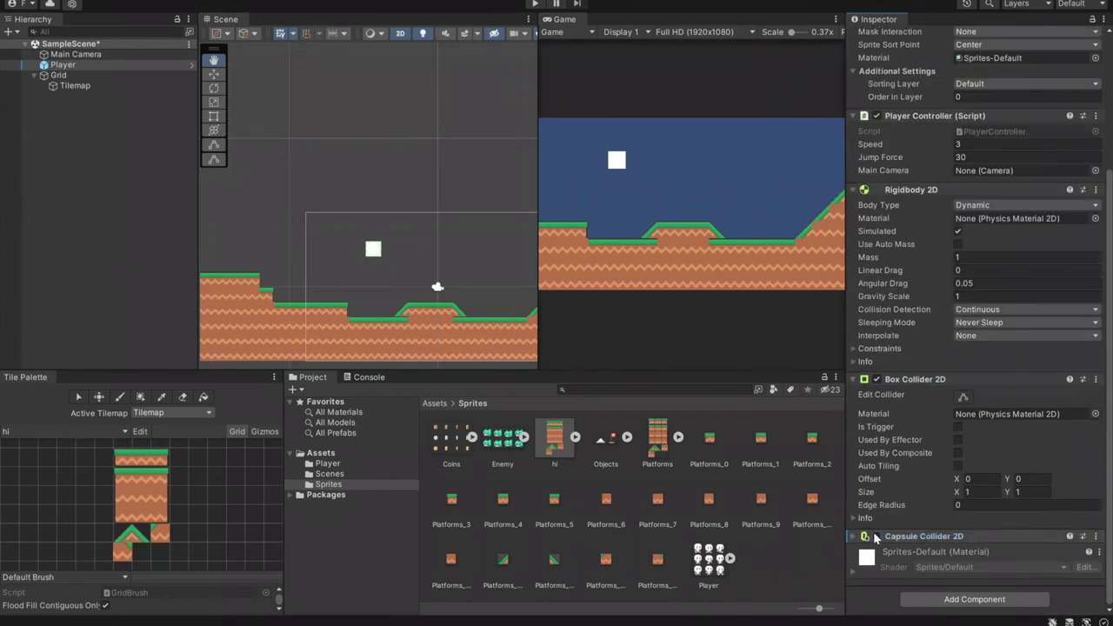
# - Remove the Player's added Capsule Collider 2D and assign Player_0 from the Player sprite sheet as its Sprite Renderer sprite
pyautogui.scroll(5, 1066, 212)
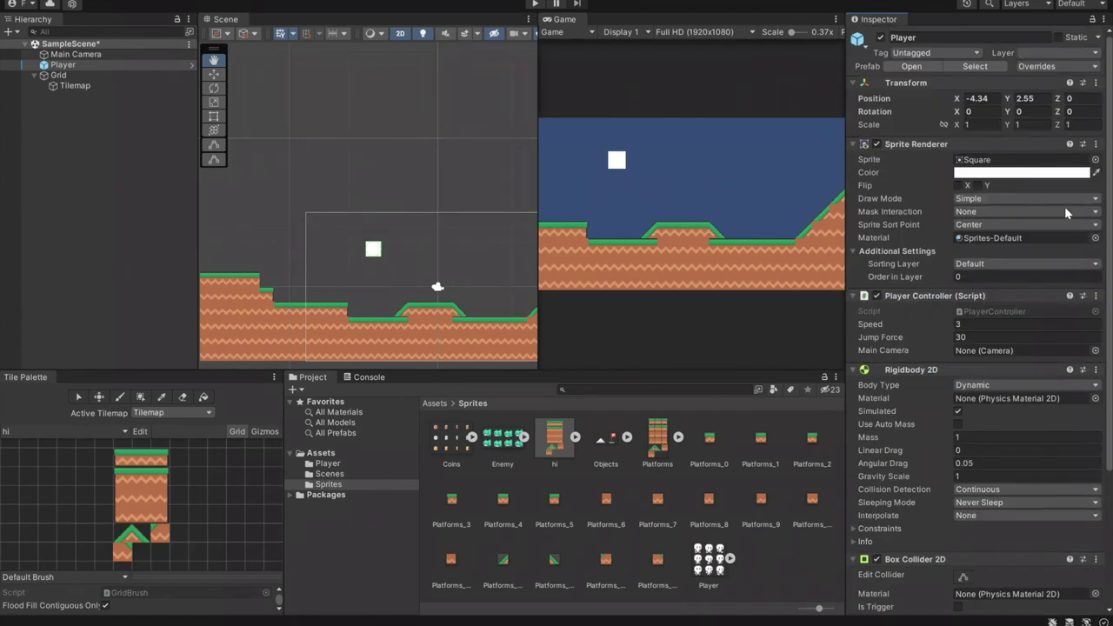
pyautogui.click(1027, 67)
pyautogui.click(730, 559)
pyautogui.scroll(-1, 735, 564)
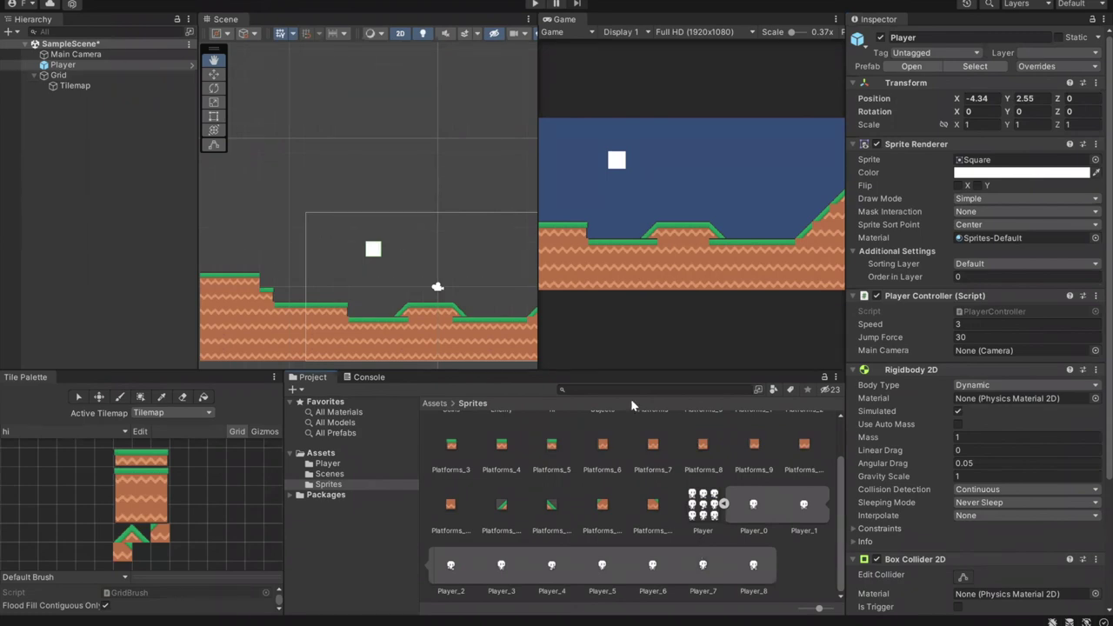
pyautogui.scroll(2, 691, 494)
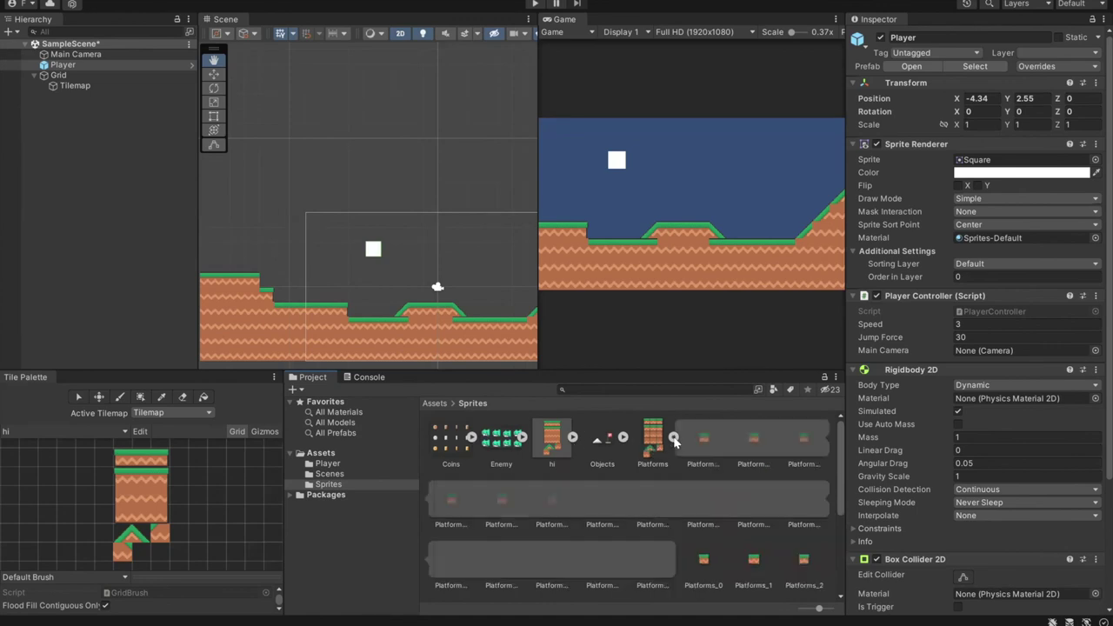
pyautogui.moveTo(285, 415); pyautogui.dragTo(109, 457)
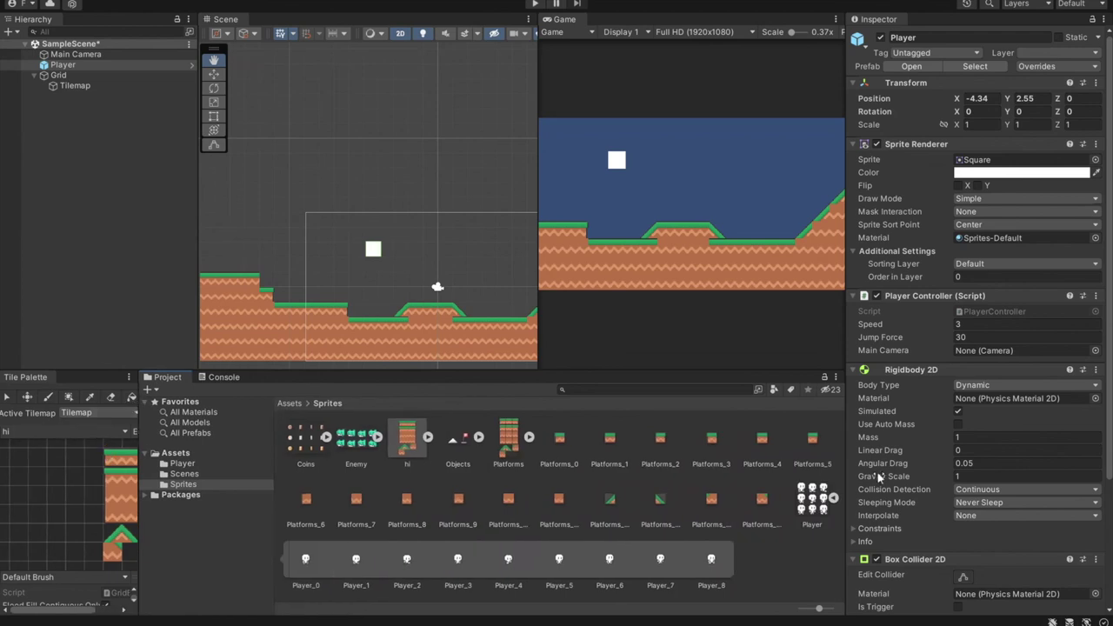
pyautogui.moveTo(305, 563); pyautogui.dragTo(972, 165)
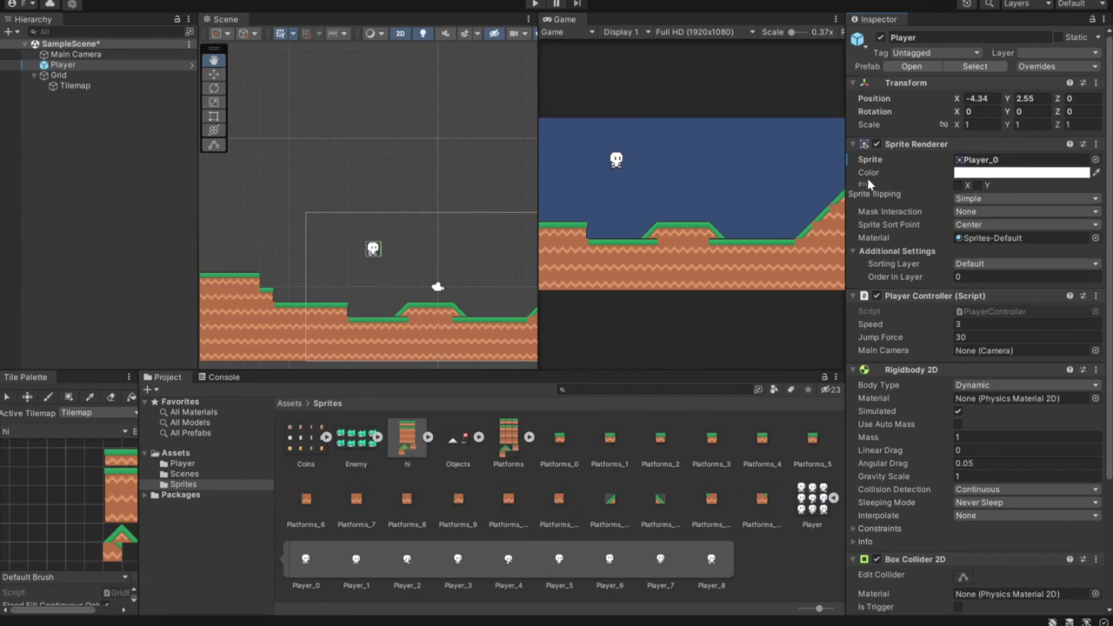
# - Run the game with the whole terrain in the Scene view, and maximize the Game view
pyautogui.scroll(5, 356, 169)
pyautogui.scroll(-10, 356, 169)
pyautogui.scroll(4, 358, 172)
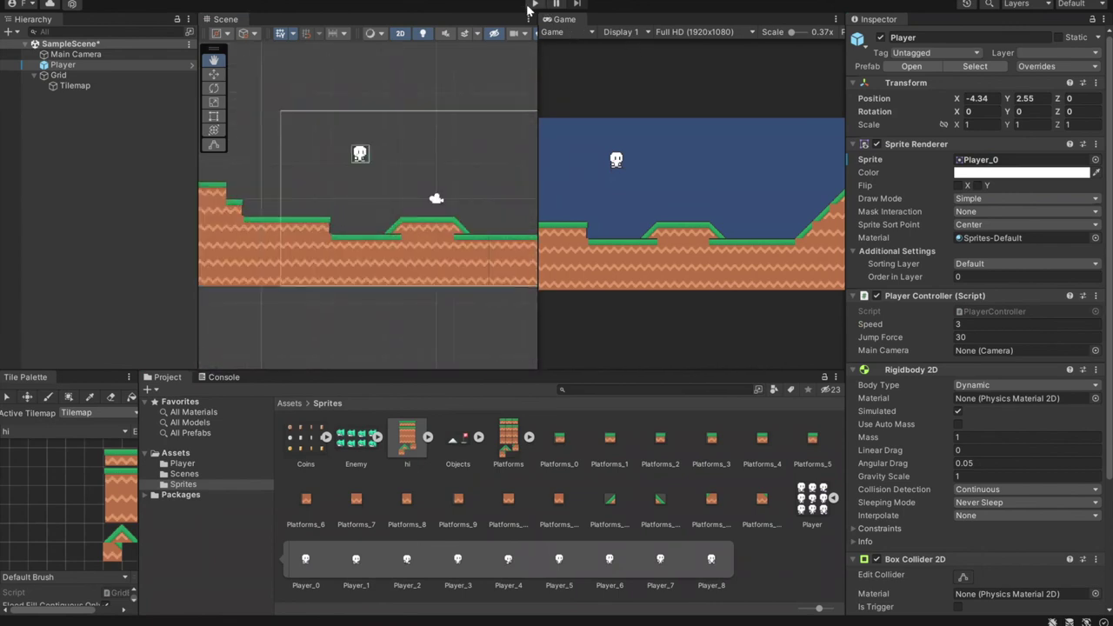
pyautogui.click(534, 4)
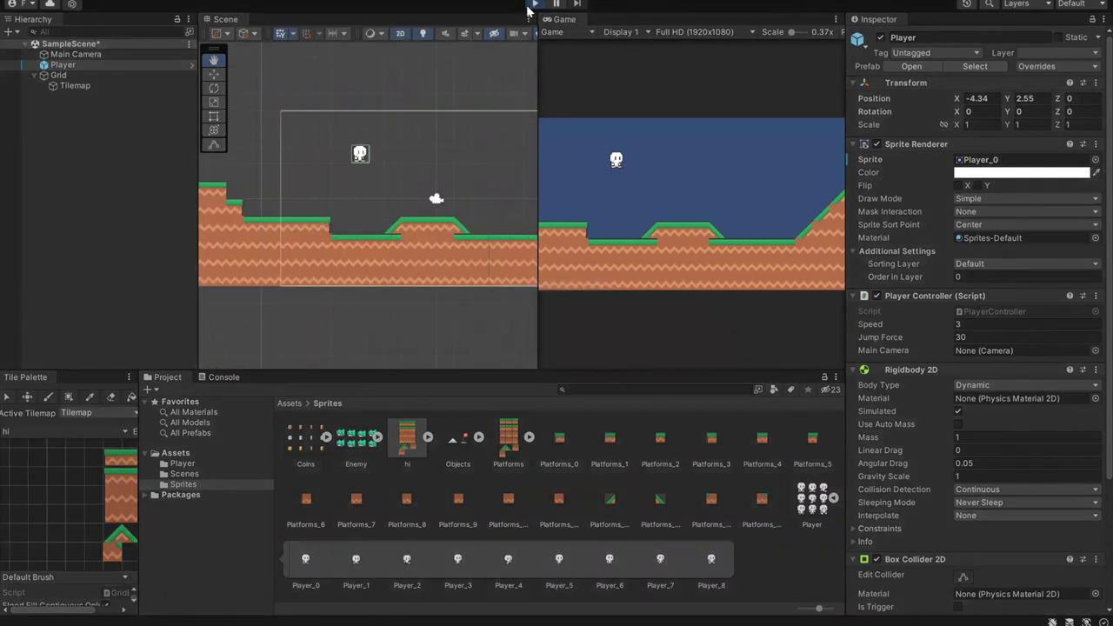
pyautogui.press('Right')
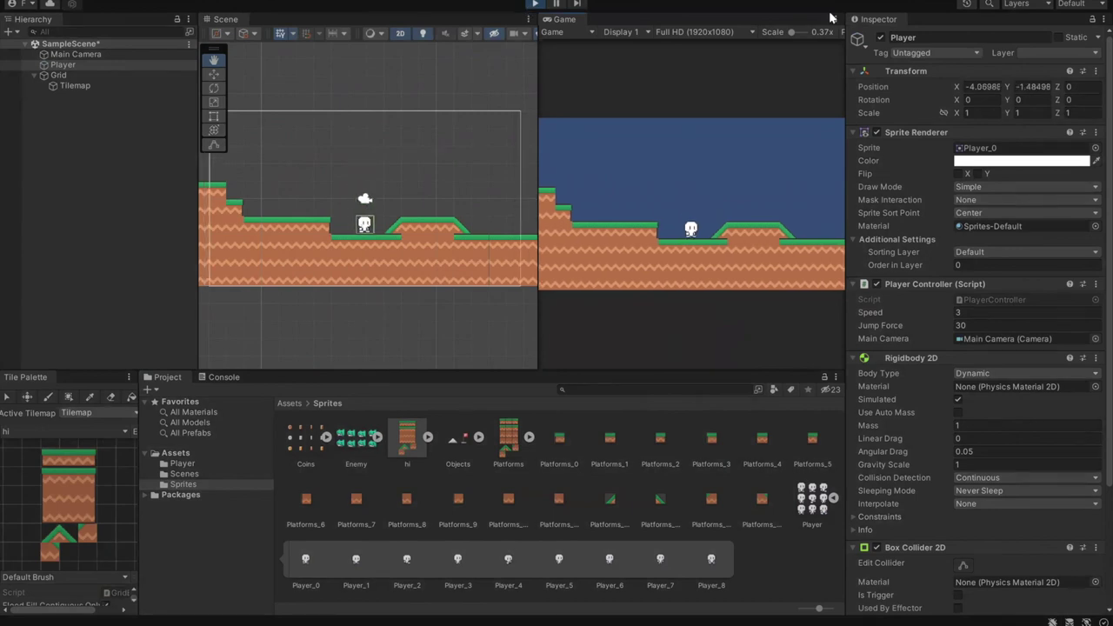
pyautogui.click(892, 77)
pyautogui.press('Right')
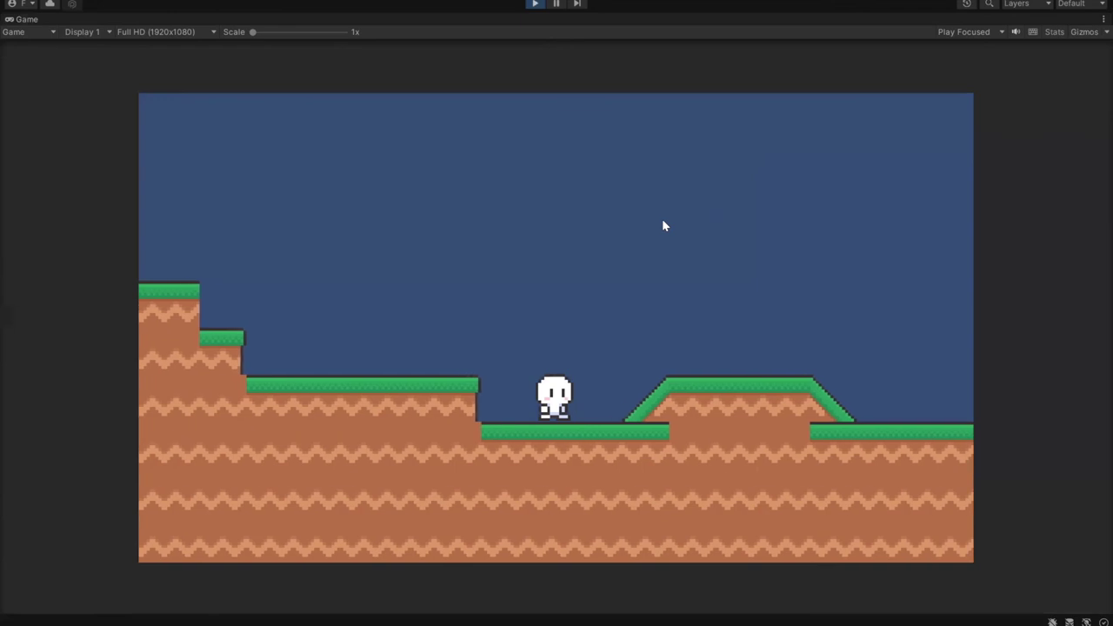
# - Test the character's movement and jumping over the small hill and back across the stepped ledges
pyautogui.press('Right')
pyautogui.press('space')
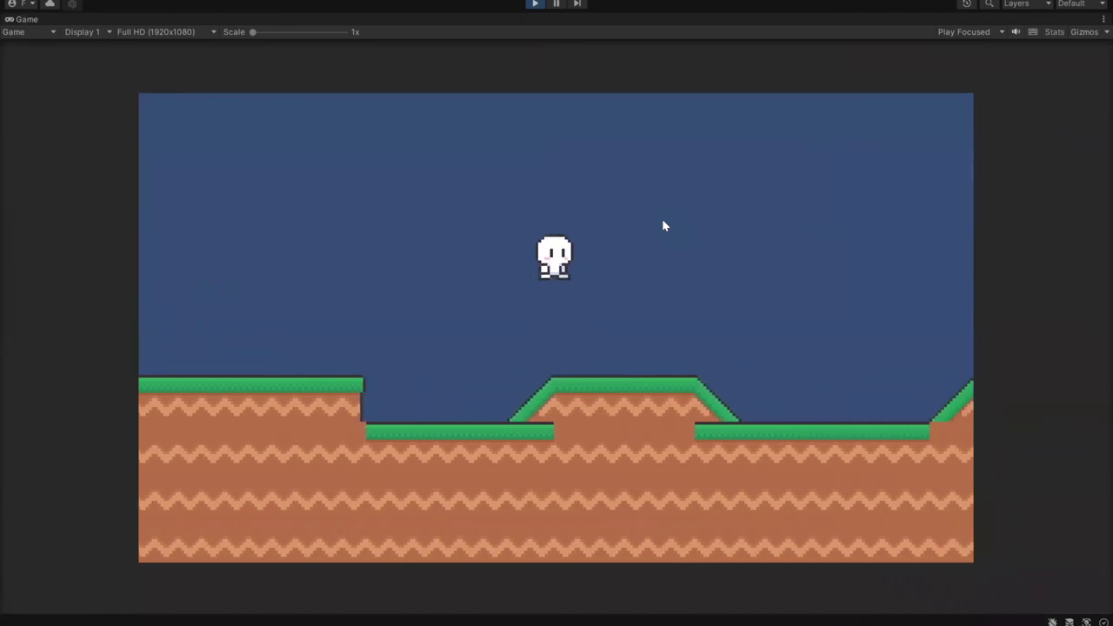
pyautogui.press('Left')
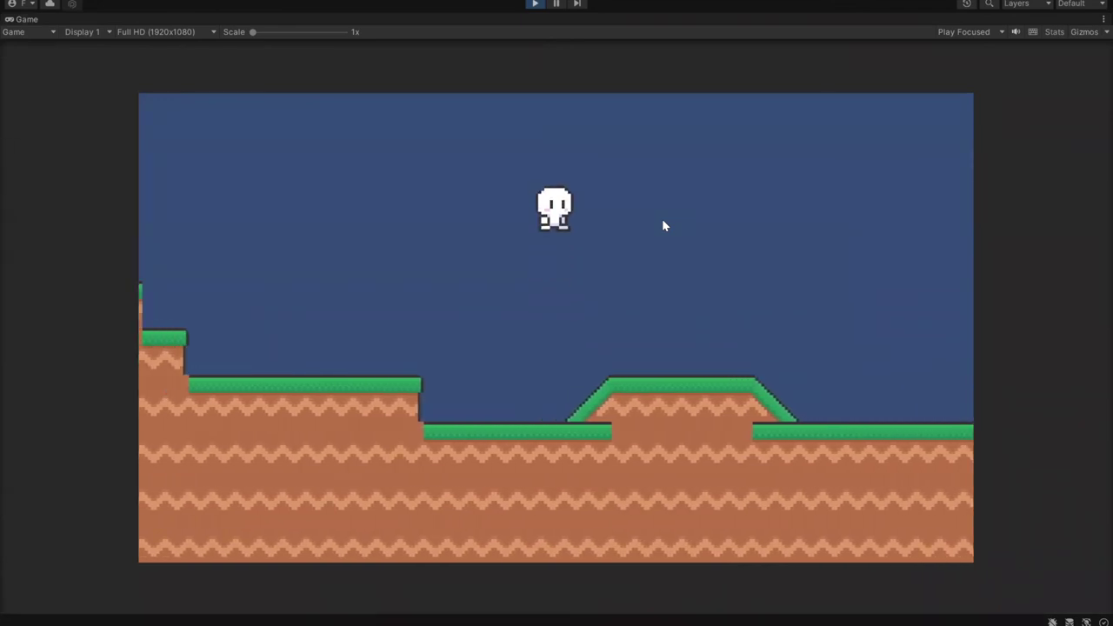
pyautogui.press('space')
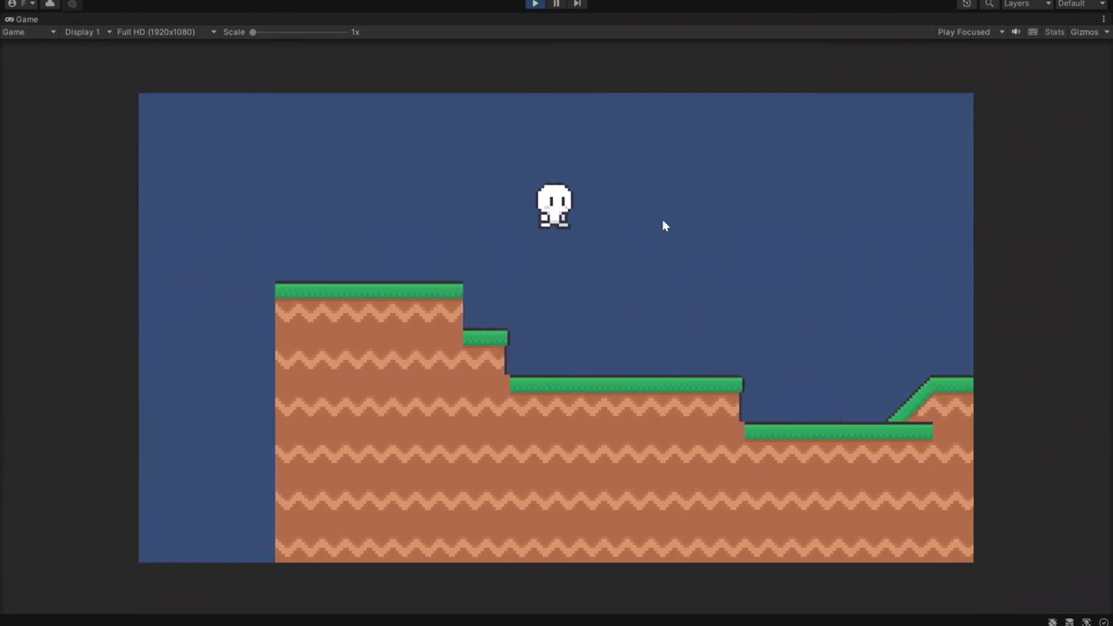
pyautogui.press('Right')
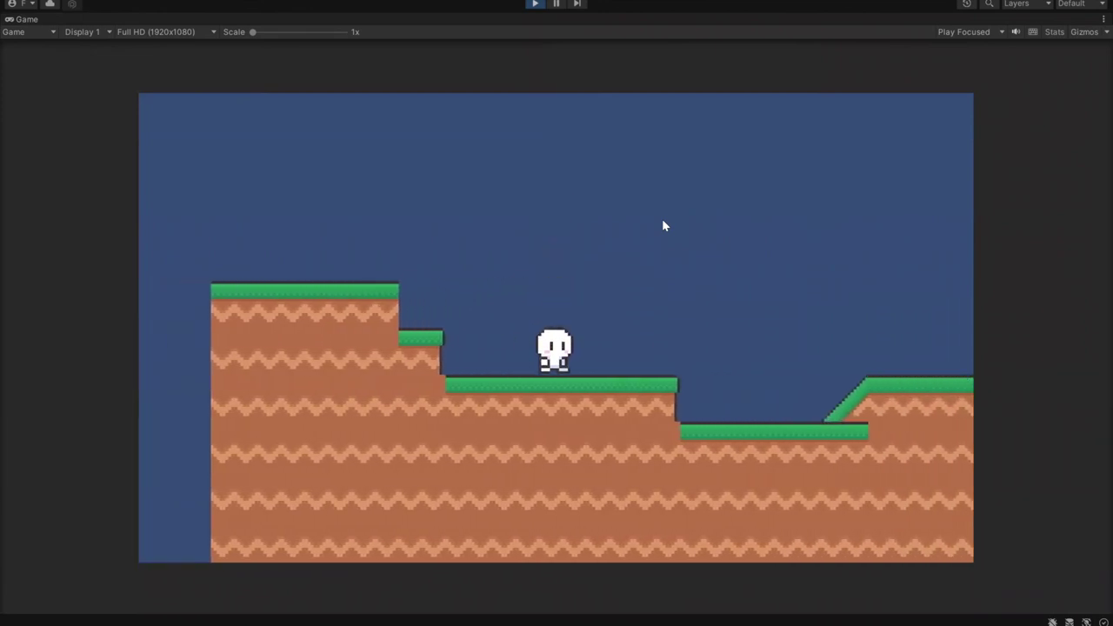
# - Test the character's jumps up the long ascending slope, and bring it back onto the small hill
pyautogui.press('space')
pyautogui.press('space')
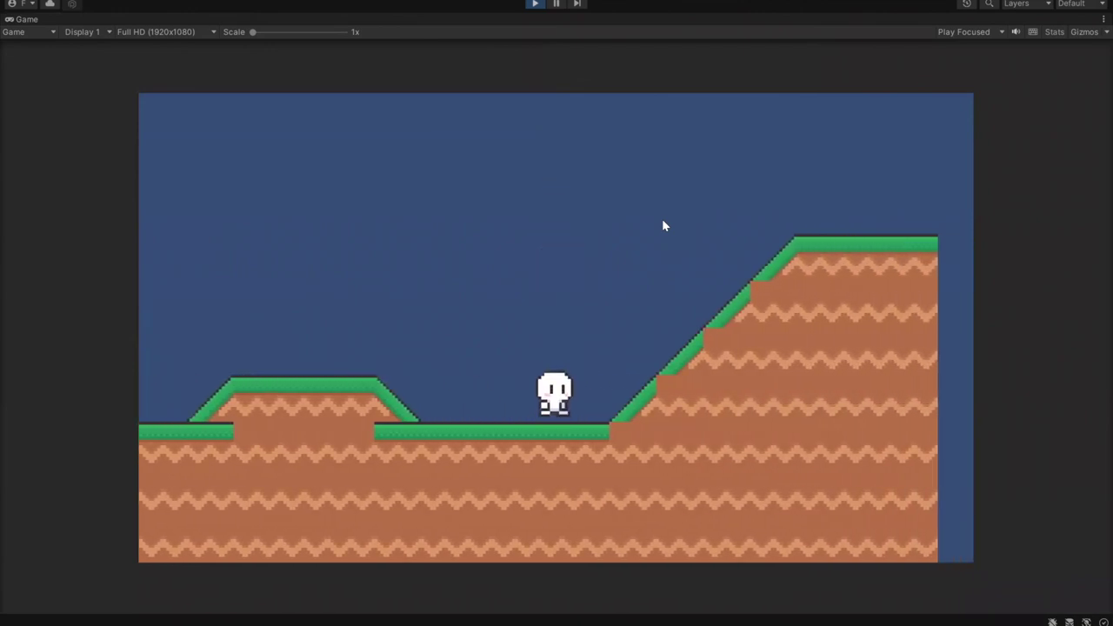
pyautogui.press('space')
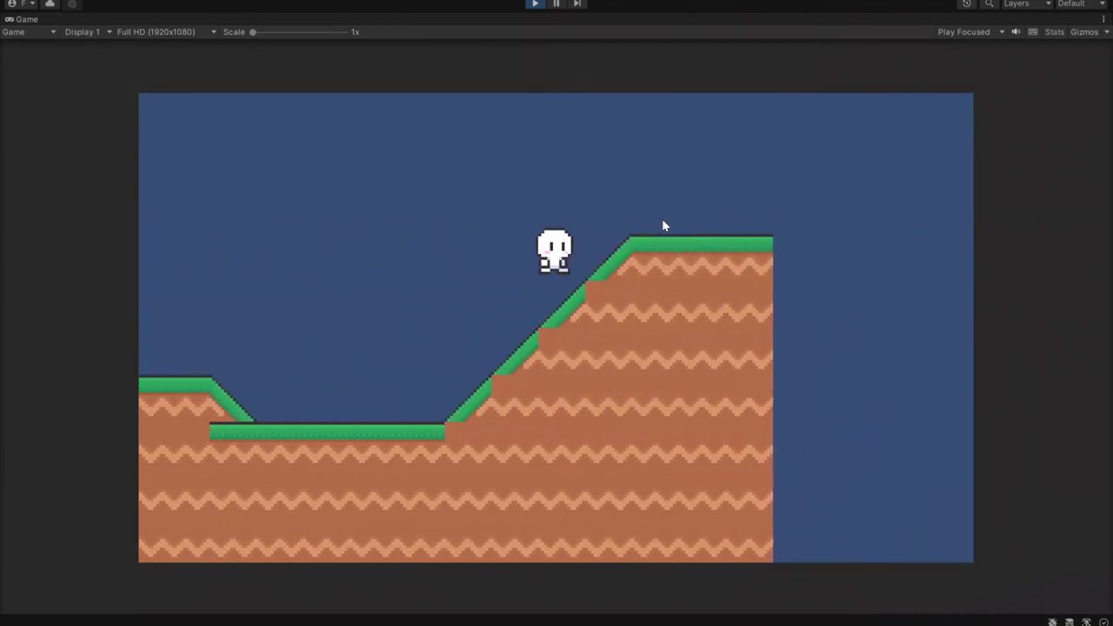
pyautogui.press('space')
pyautogui.press('Left')
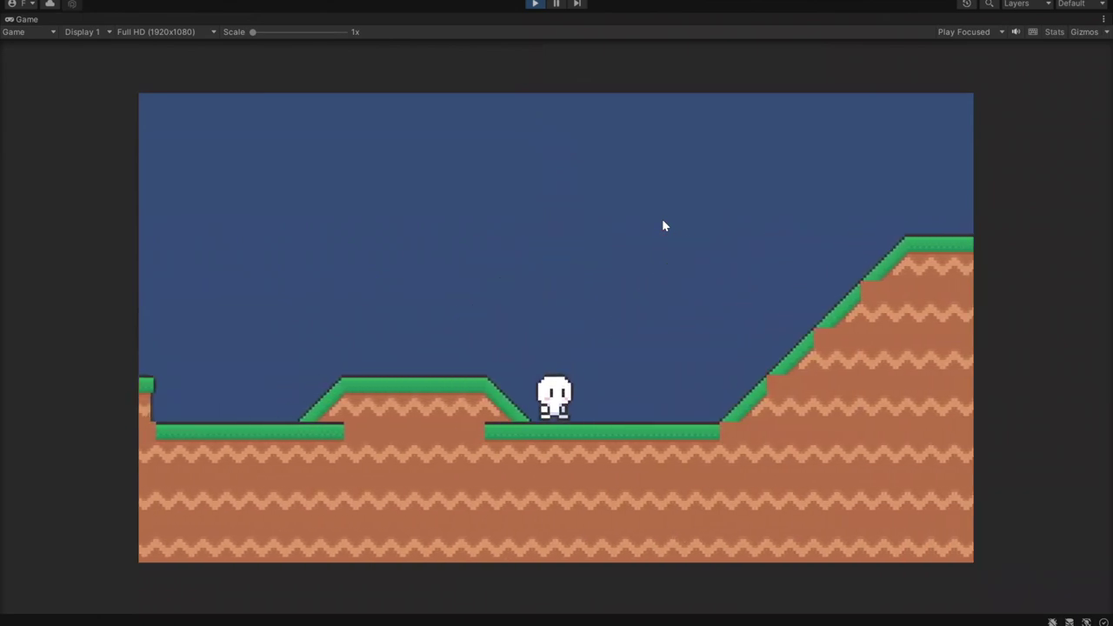
pyautogui.press('space')
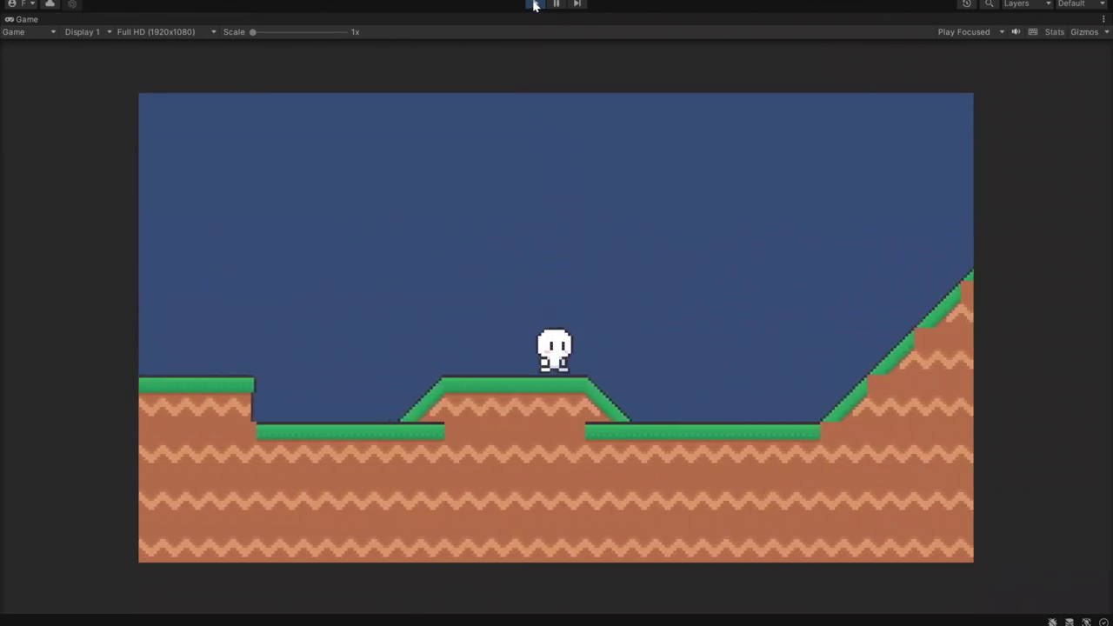
# - Restore the Game view to the editor layout, view the Player's Box Collider 2D, and glance at the tutorial slides
pyautogui.click(1103, 18)
pyautogui.click(1010, 65)
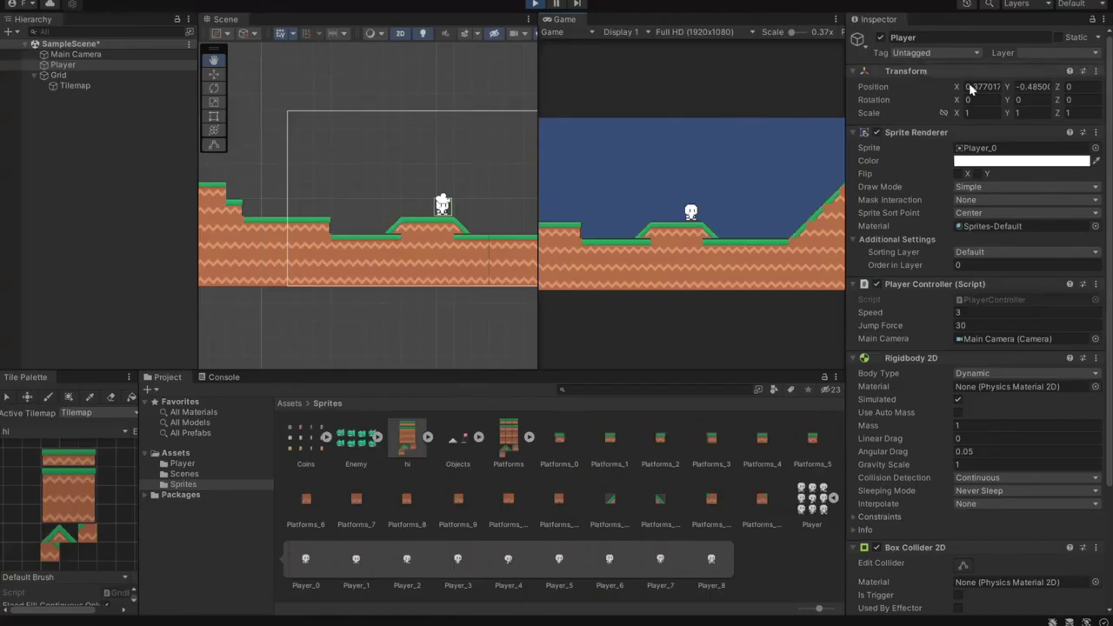
pyautogui.scroll(-5, 967, 440)
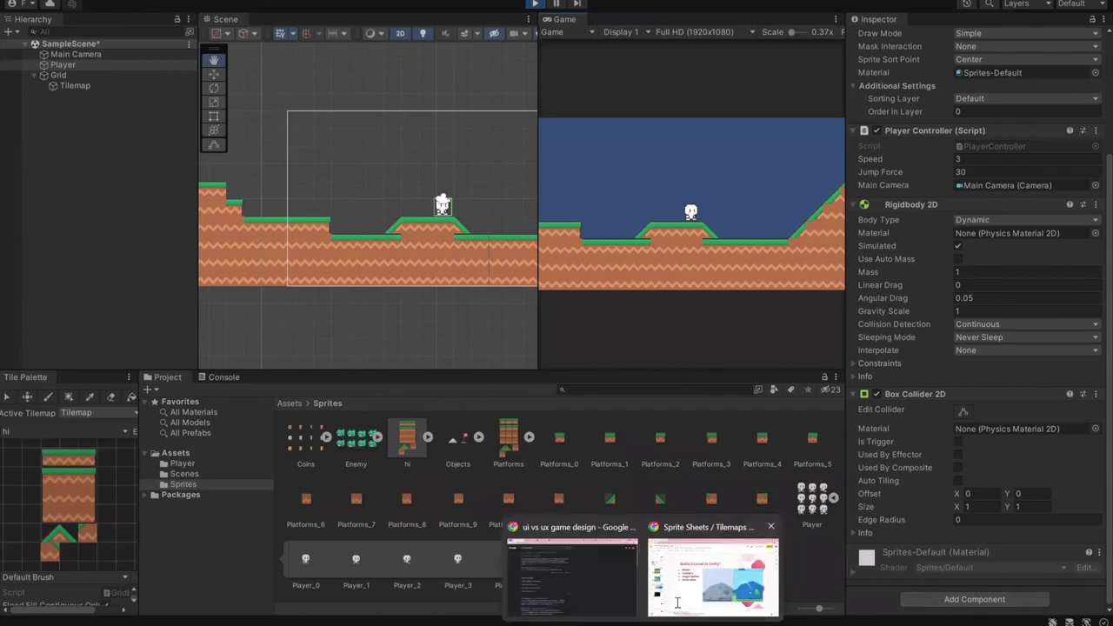
pyautogui.click(713, 579)
pyautogui.click(696, 613)
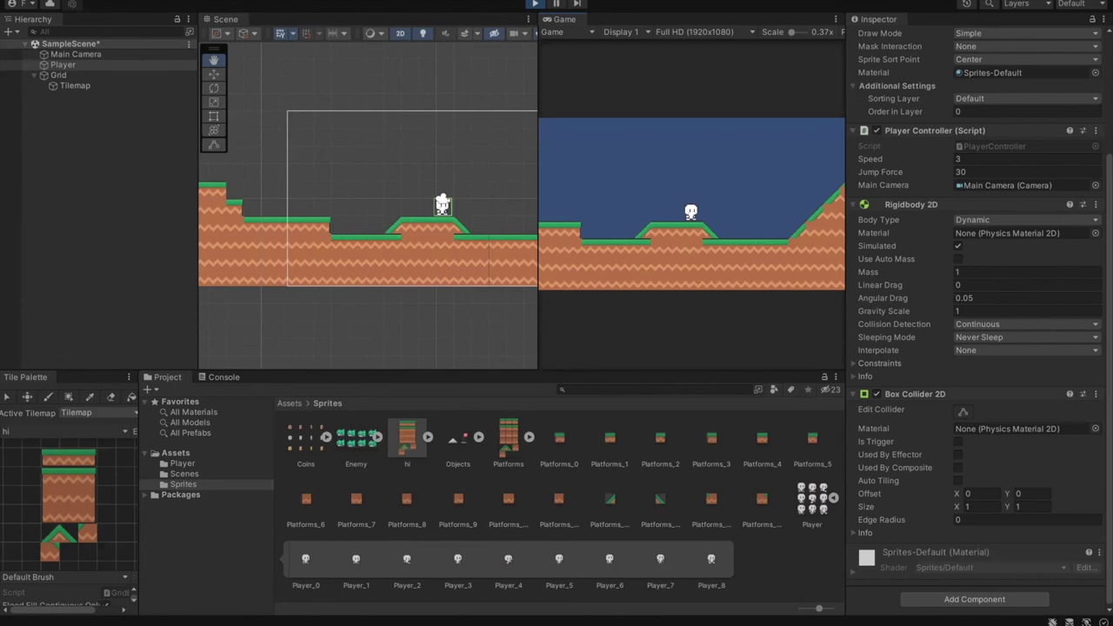
# - Open the Unity Asset Store page, visit the store online, and close the Asset Store view in the editor
pyautogui.hotkey('alt', 'w')
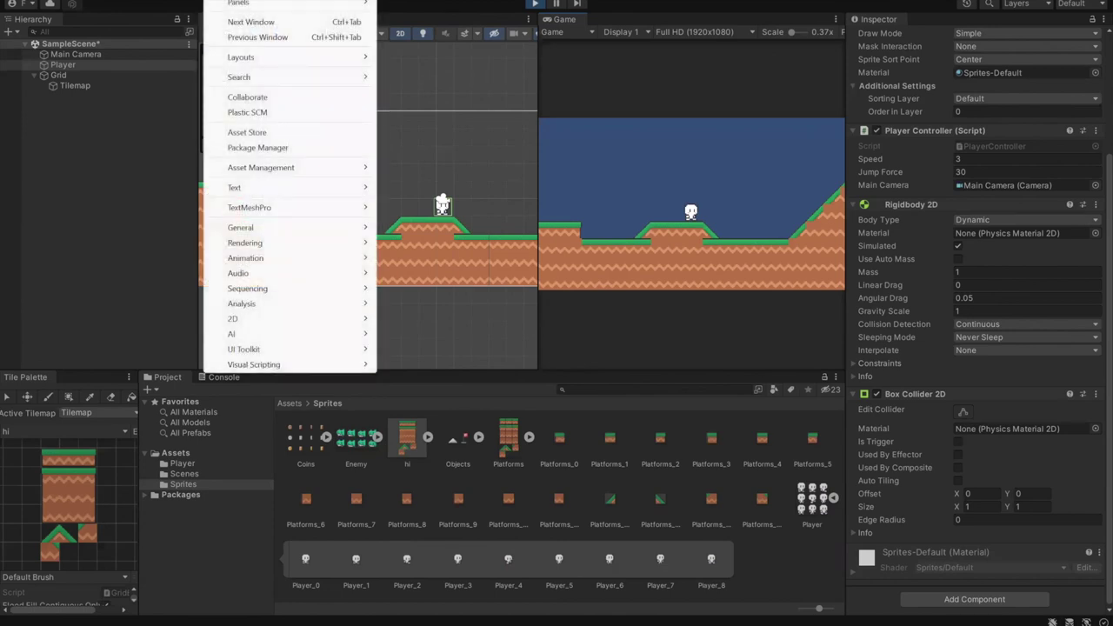
pyautogui.click(280, 133)
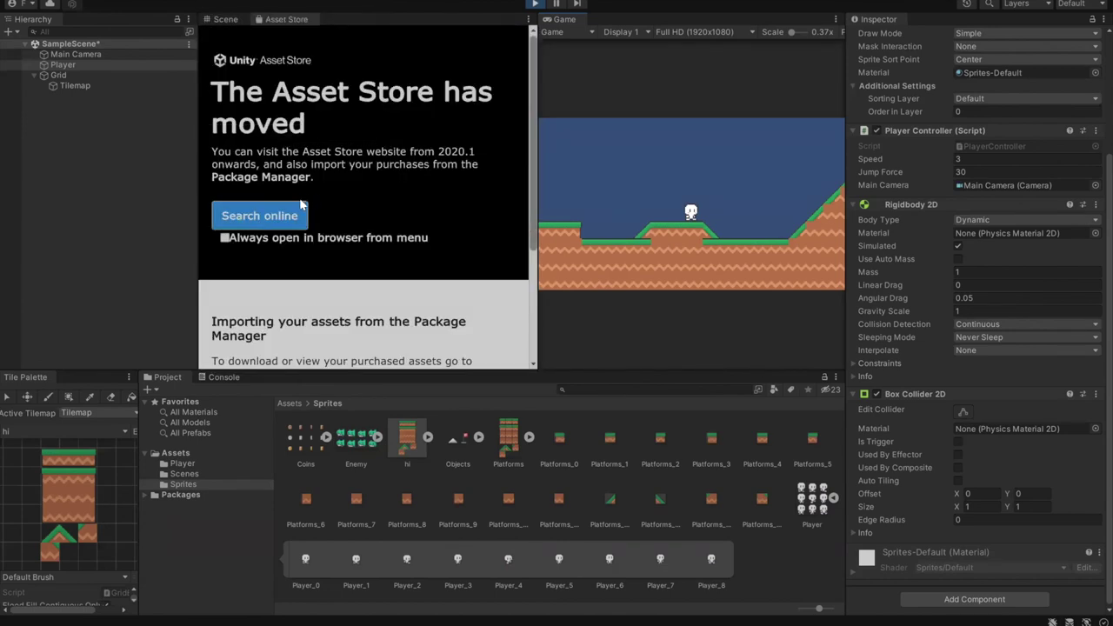
pyautogui.click(259, 216)
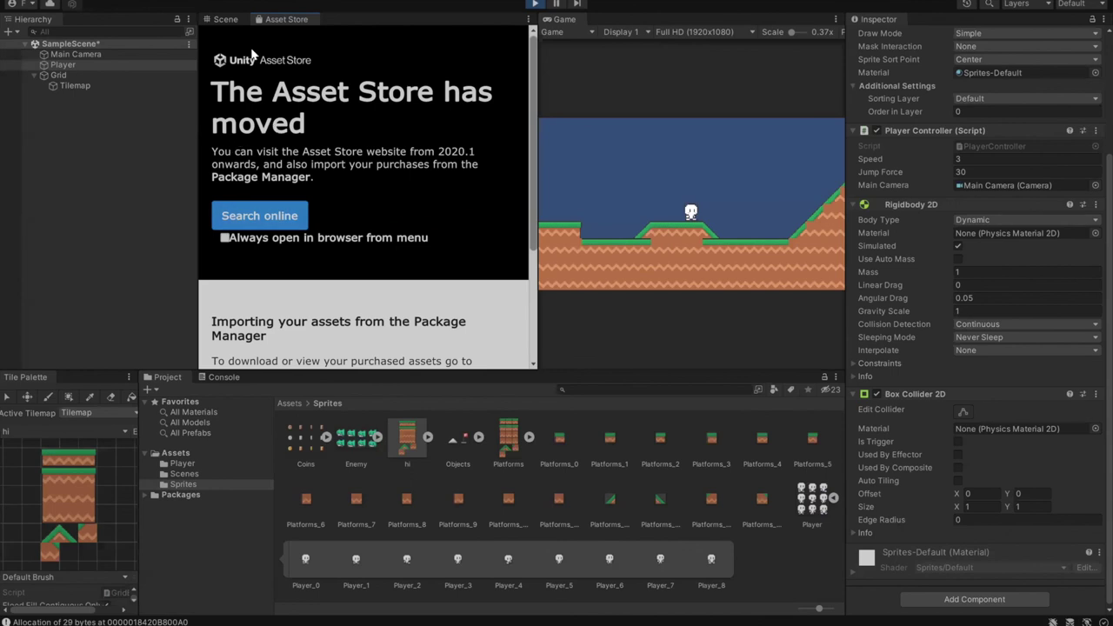
pyautogui.middleClick(281, 19)
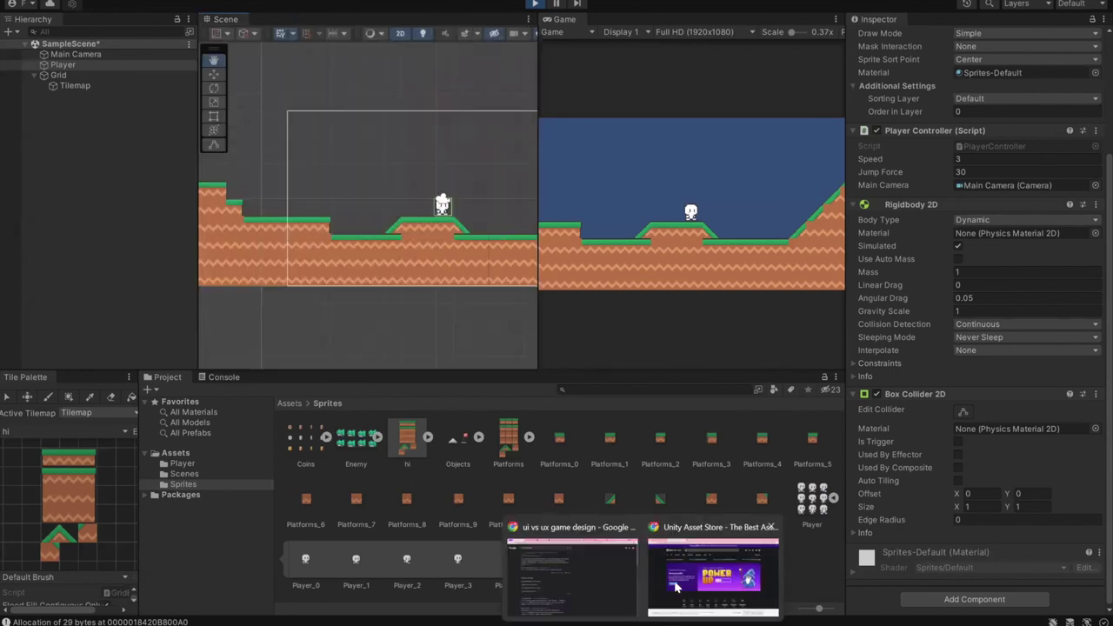
# - Switch to the tutorial in Google Slides and go through the import settings slides to "Import Settings (preset)"
pyautogui.click(718, 569)
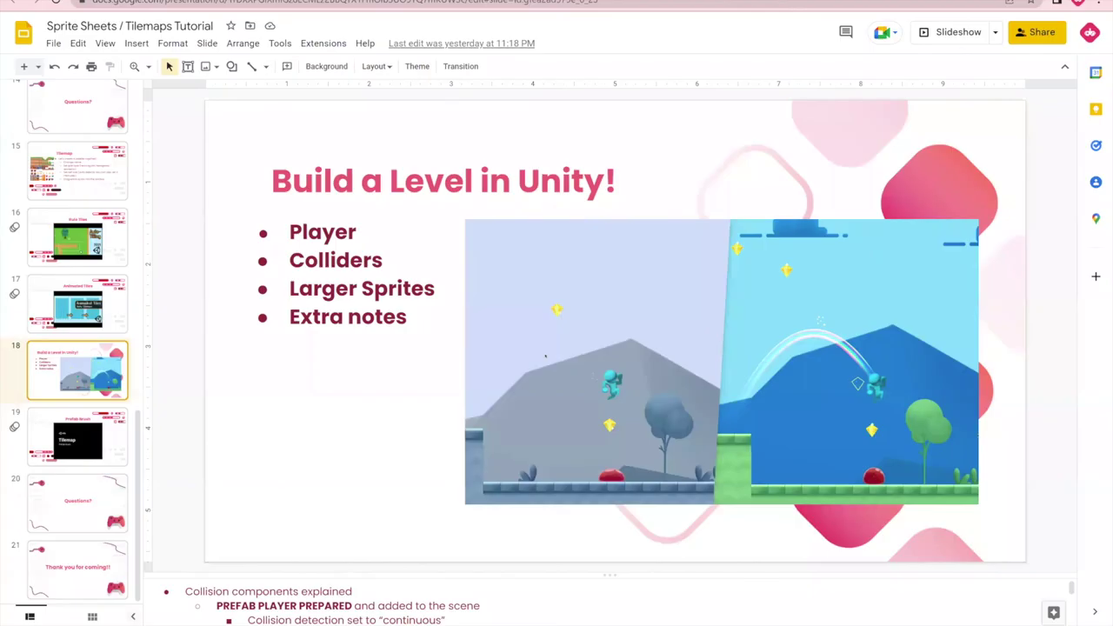
pyautogui.scroll(-5, 85, 408)
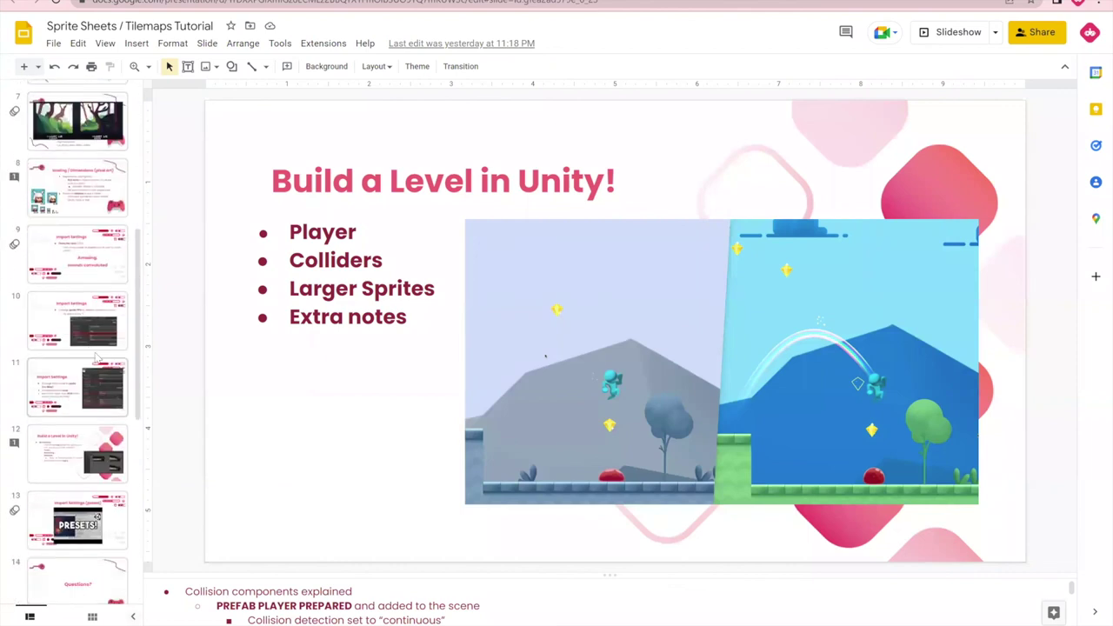
pyautogui.click(75, 335)
pyautogui.press('Down')
pyautogui.press('Down')
pyautogui.press('Down')
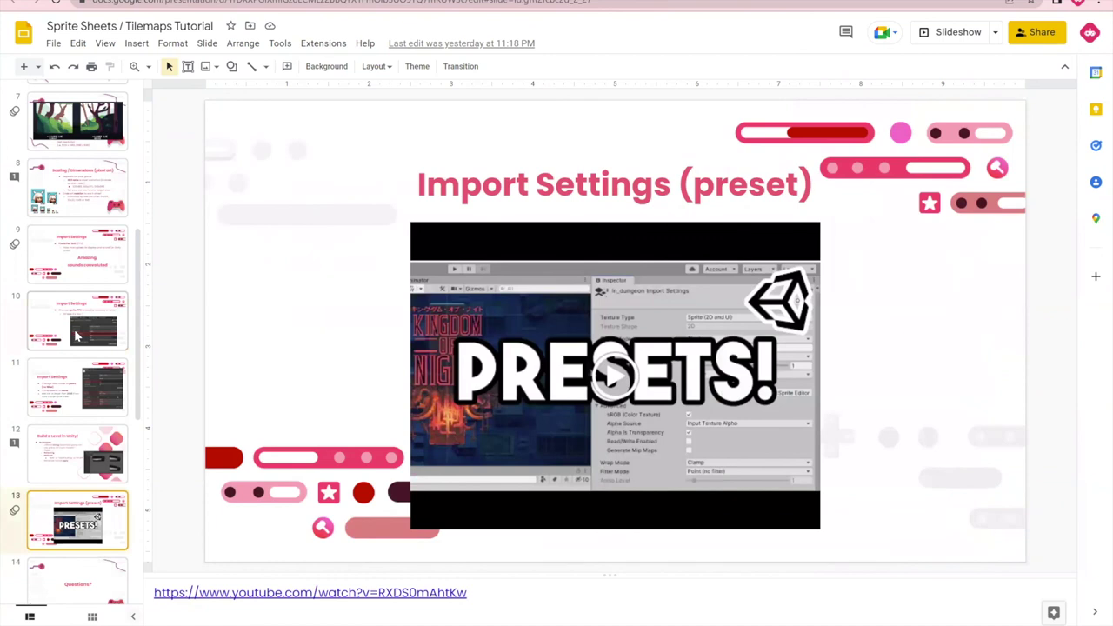
pyautogui.press('Down')
pyautogui.press('Up')
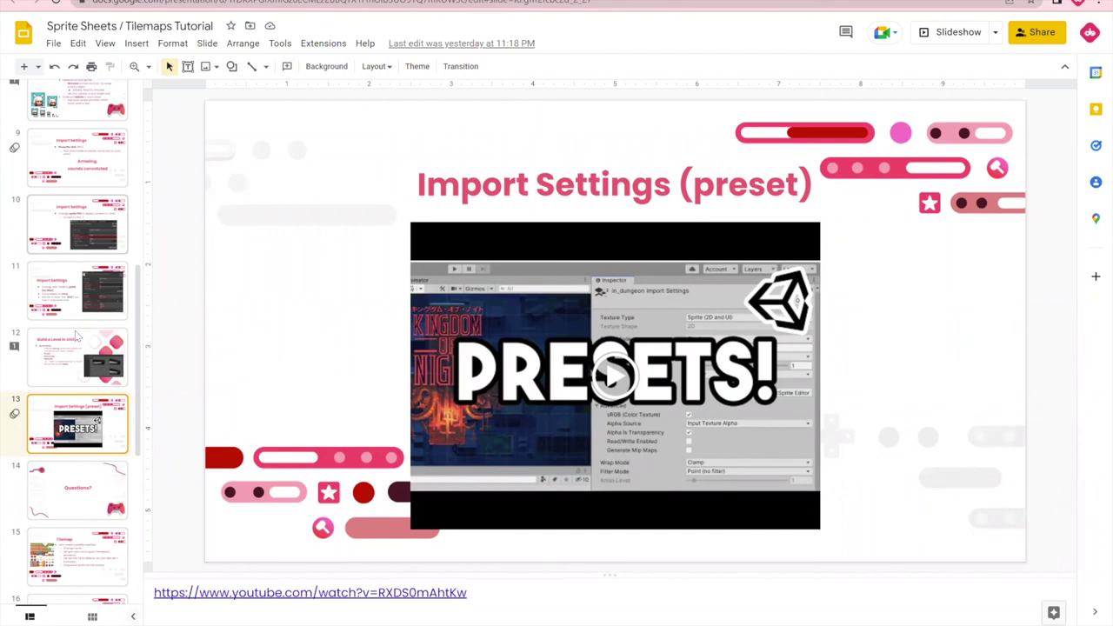
# - Advance to the "Rule Tiles" slide and play its embedded auto-tiling video
pyautogui.press('Down')
pyautogui.press('Down')
pyautogui.press('Down')
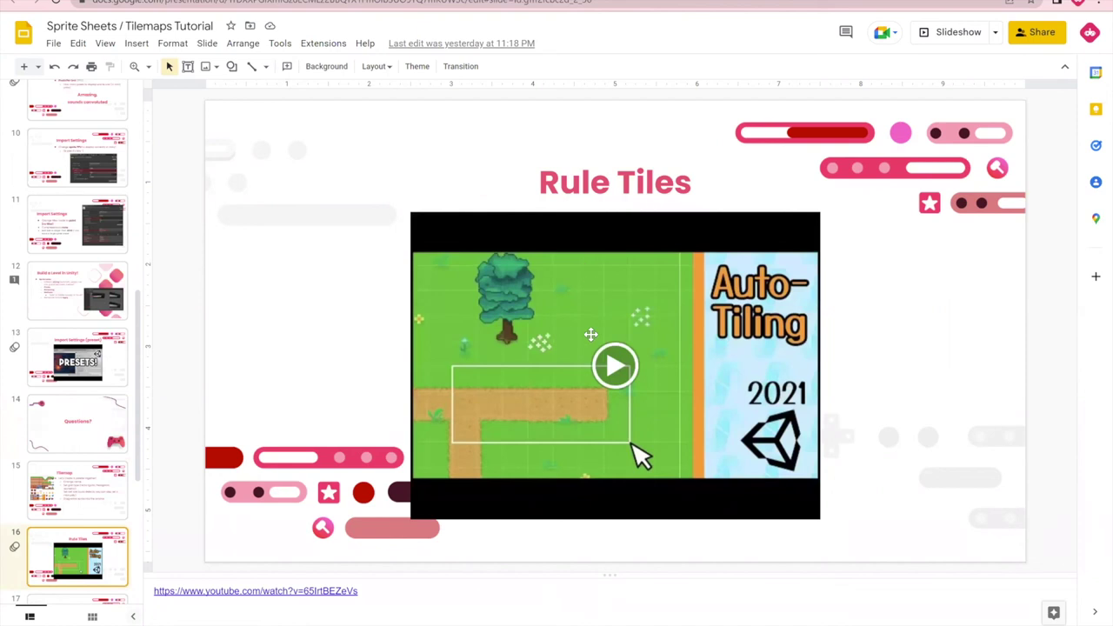
pyautogui.click(612, 368)
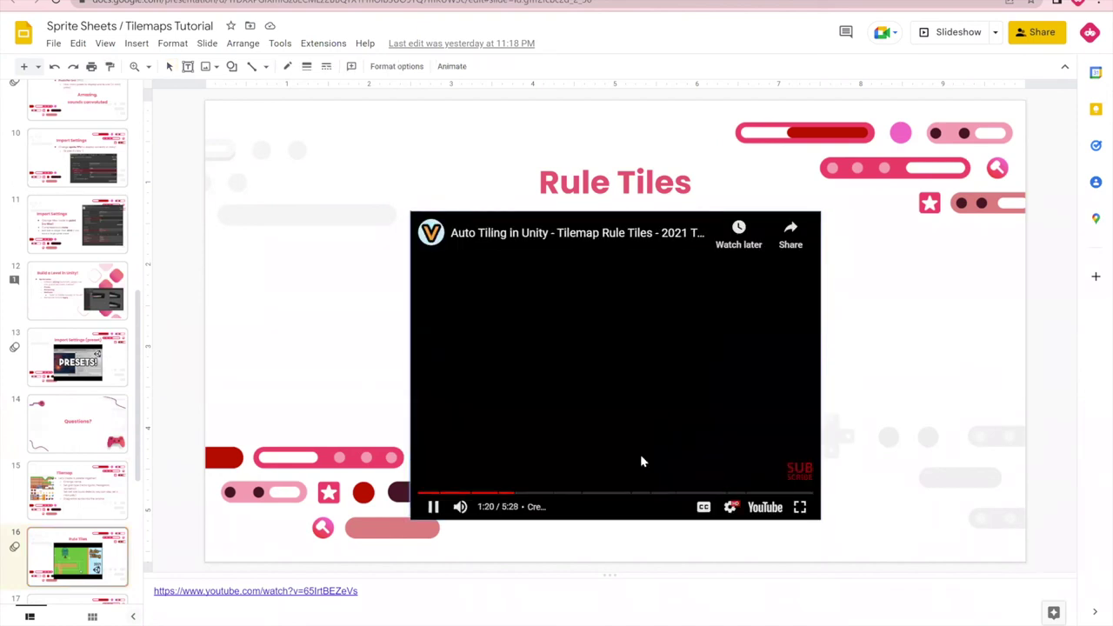
# - Skim the rule tiles video up to the divergent ruleset demo, with English captions turned on
pyautogui.click(568, 493)
pyautogui.click(617, 493)
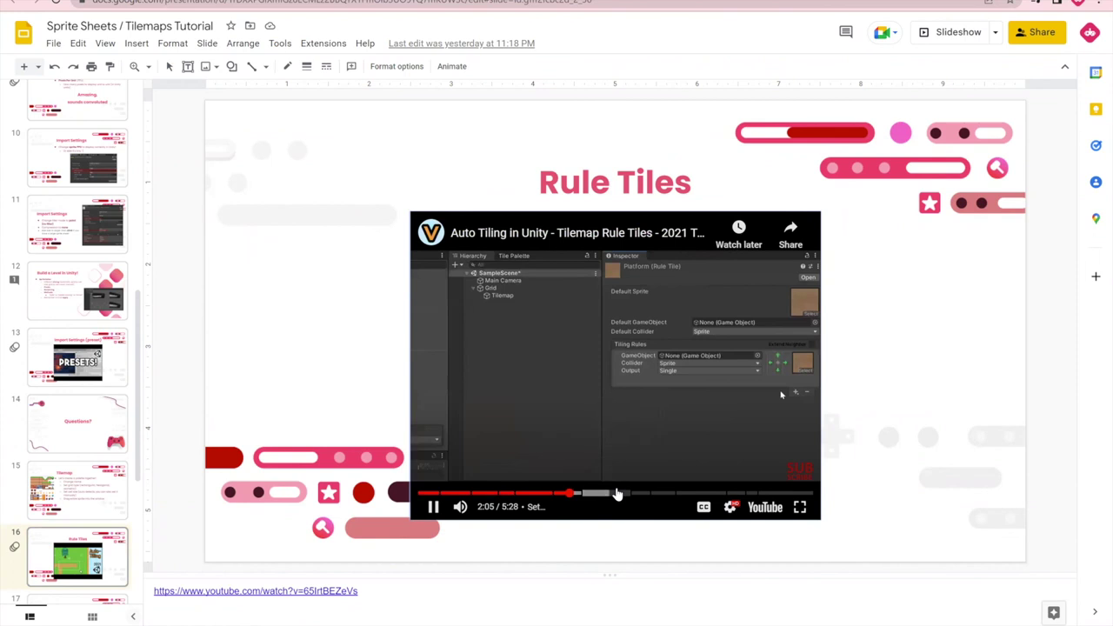
pyautogui.click(745, 493)
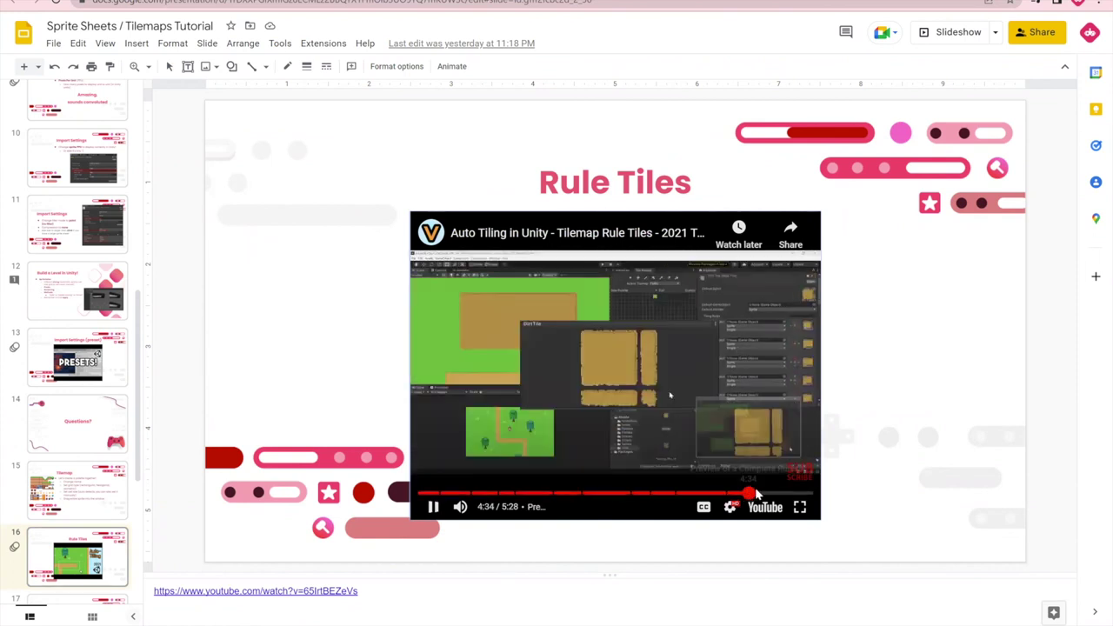
pyautogui.click(691, 506)
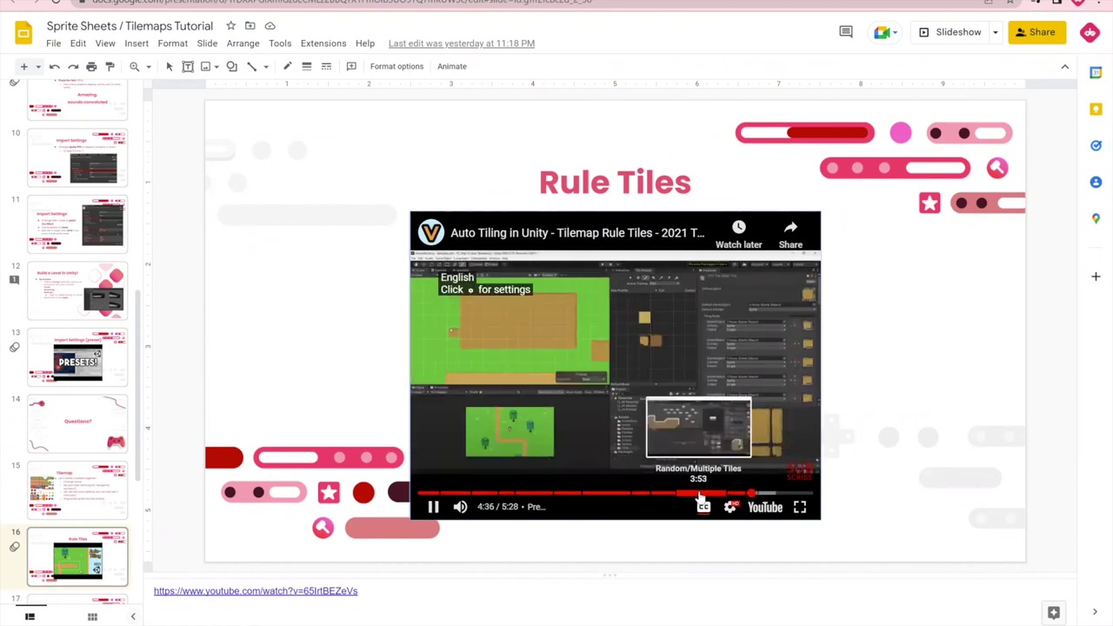
pyautogui.click(700, 493)
pyautogui.click(738, 493)
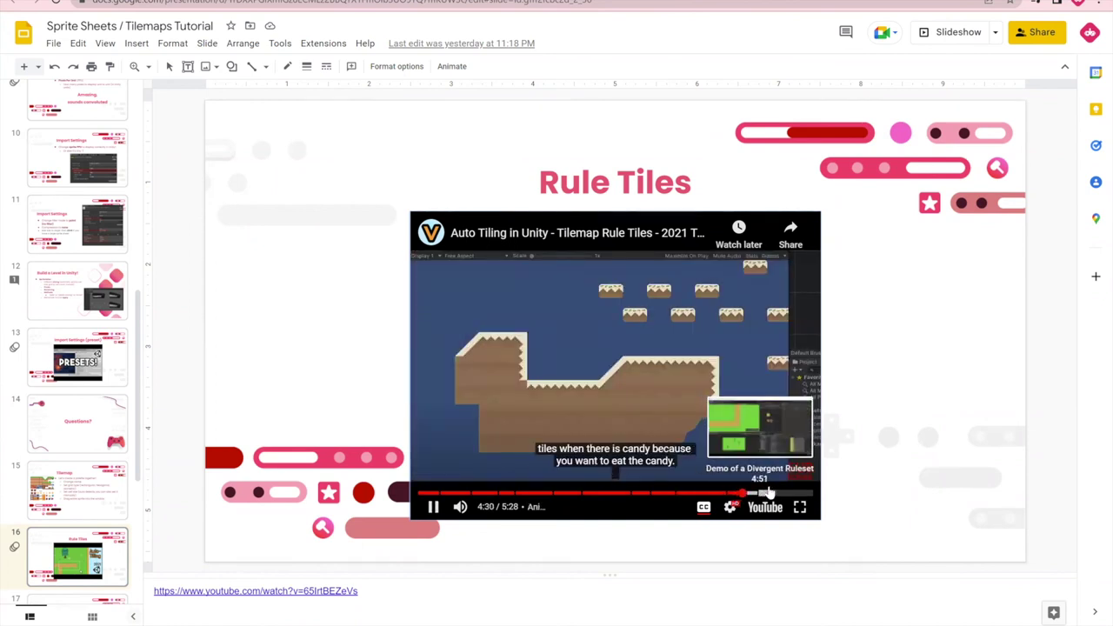
pyautogui.click(771, 494)
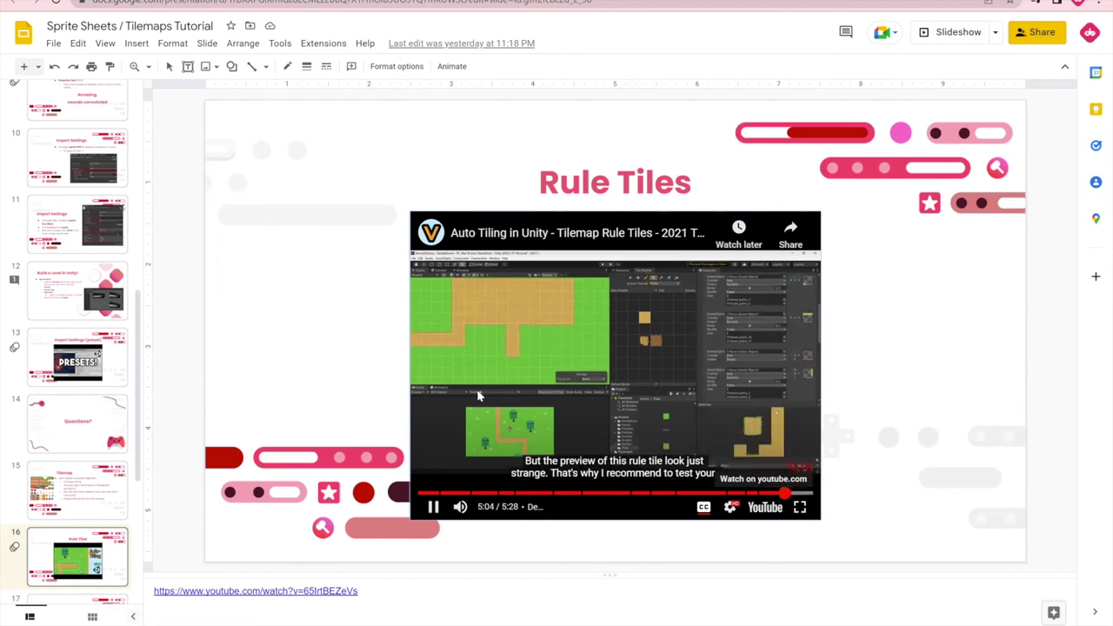
# - Pause the rule tiles video and undo the accidental nudge of the video on the slide
pyautogui.click(594, 352)
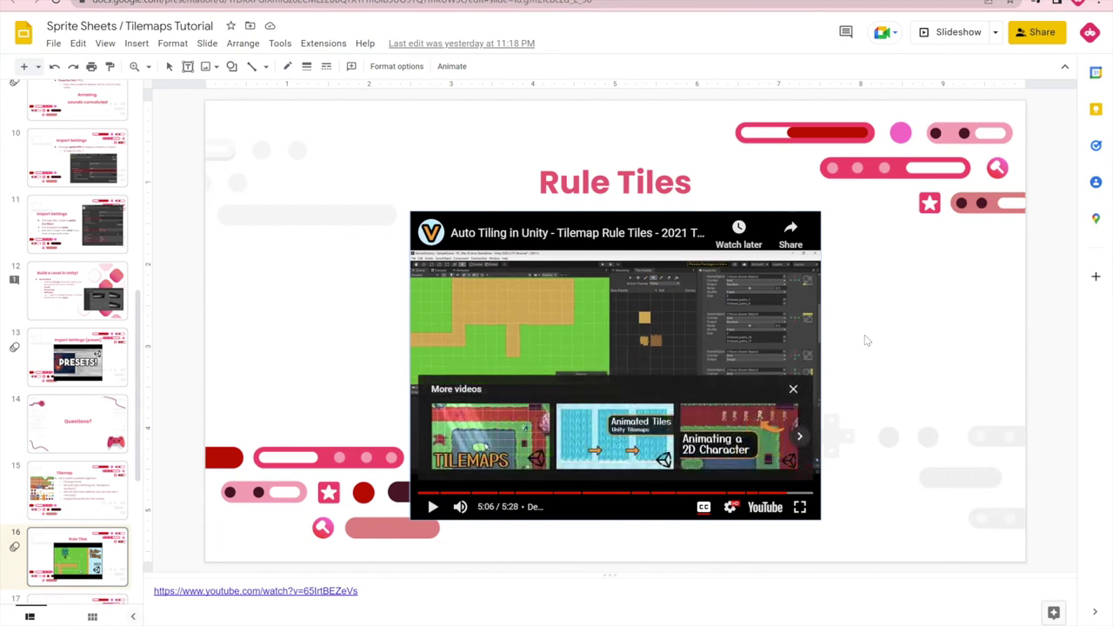
pyautogui.press('Escape')
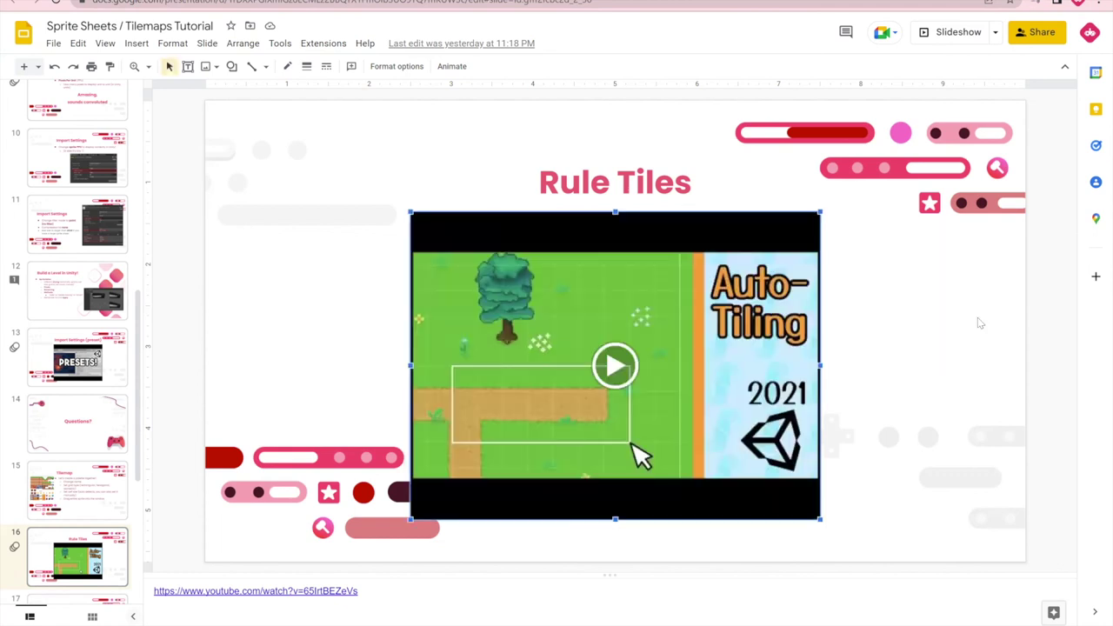
pyautogui.press('Right')
pyautogui.hotkey('ctrl', 'z')
# - Go to the "Animated Tiles" slide, skim its embedded video through to the package example test, and pause it
pyautogui.scroll(-3, 77, 427)
pyautogui.click(77, 363)
pyautogui.click(616, 378)
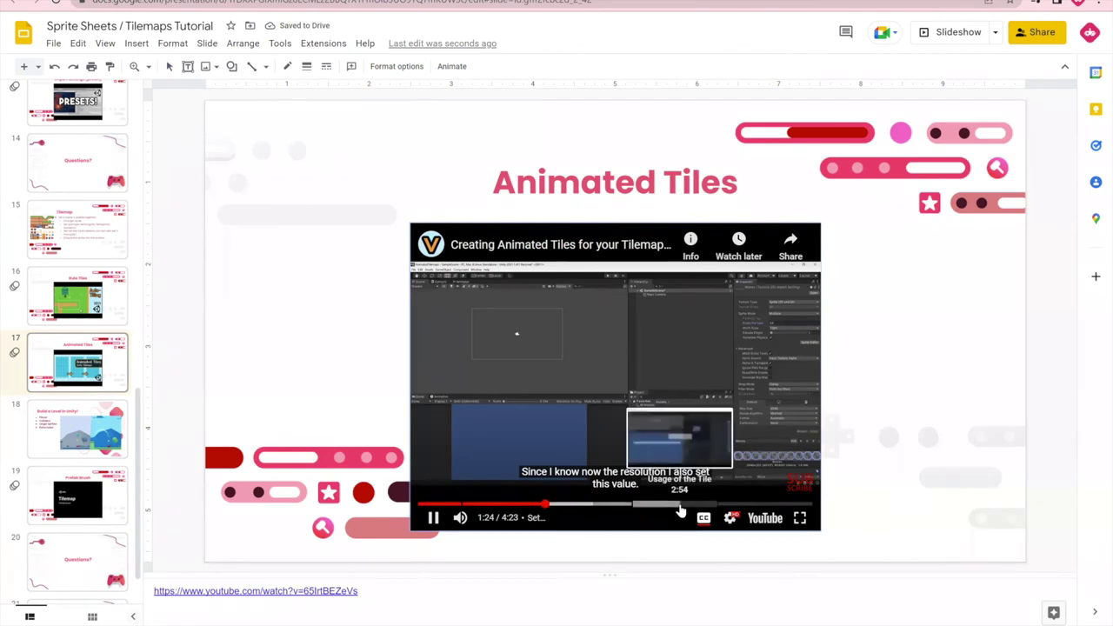
pyautogui.click(679, 503)
pyautogui.click(760, 504)
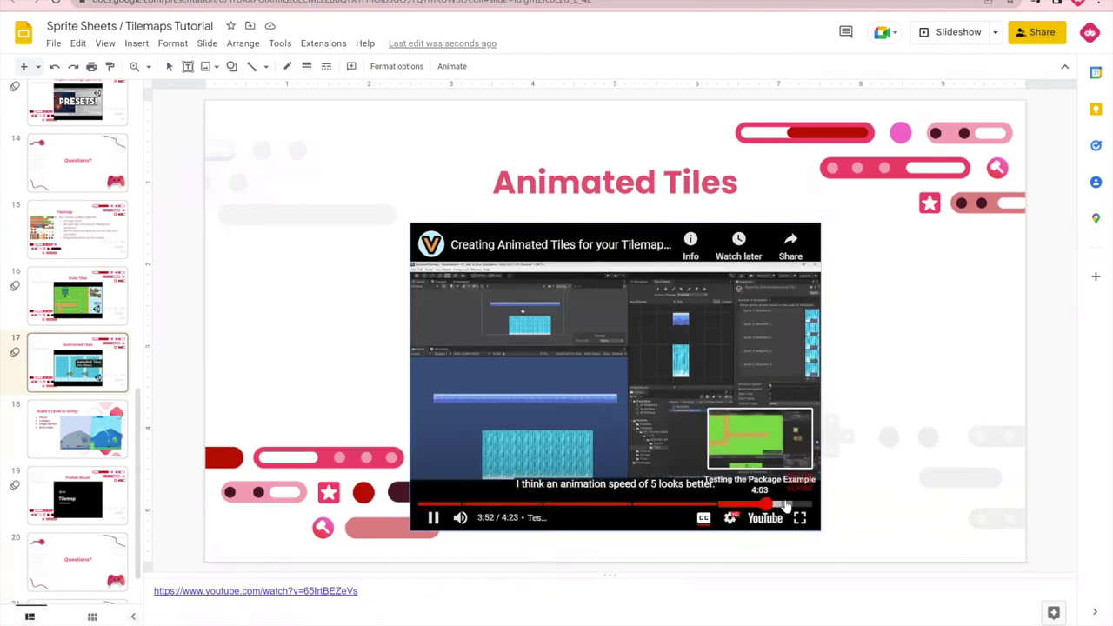
pyautogui.click(787, 504)
pyautogui.click(760, 505)
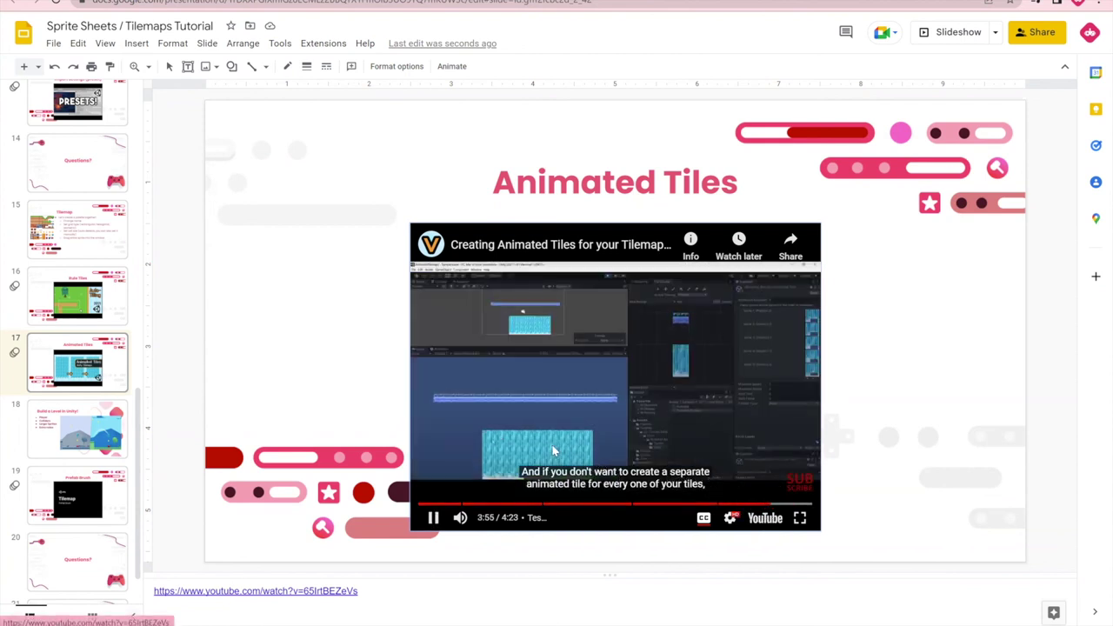
pyautogui.click(503, 457)
pyautogui.click(793, 400)
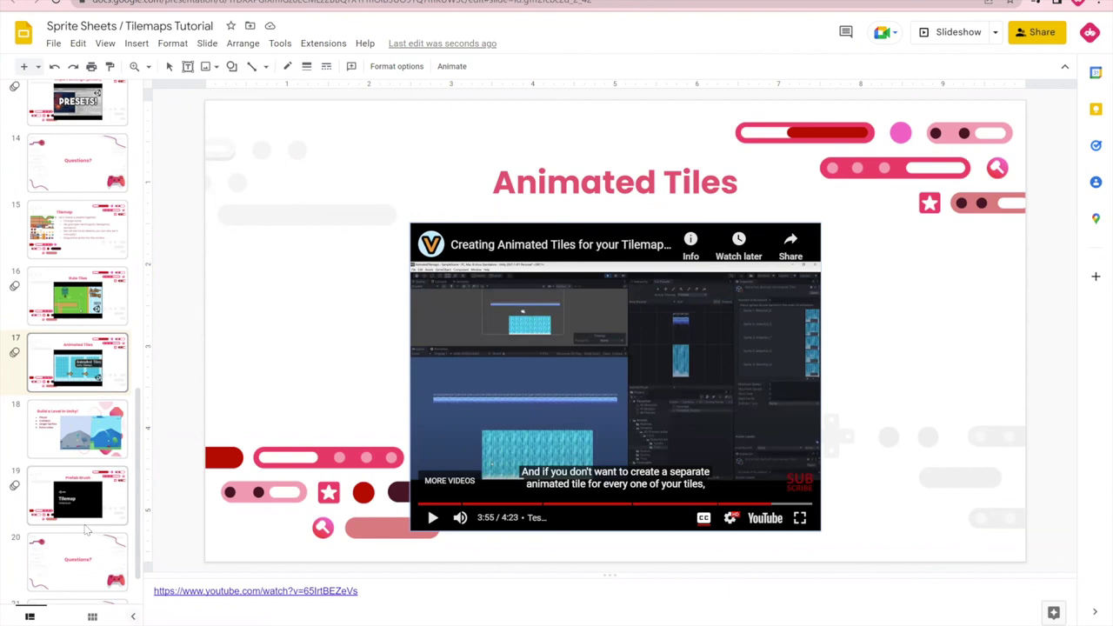
# - Go to the "Prefab Brush" slide, play its embedded Unity video and sample several points between 0:59 and 2:29
pyautogui.scroll(-1, 74, 439)
pyautogui.click(74, 439)
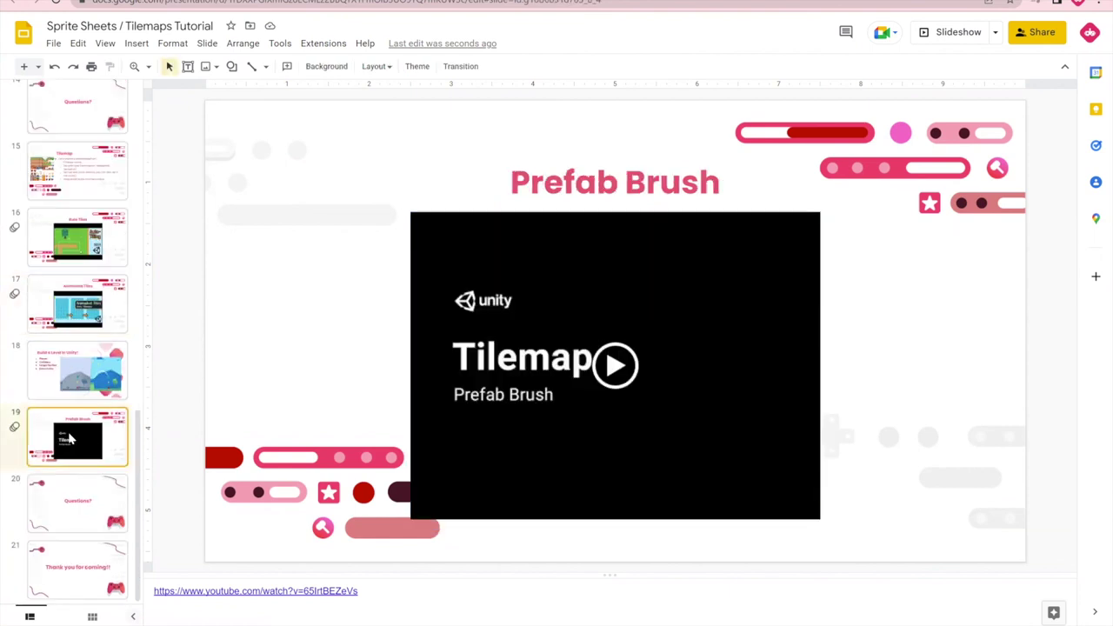
pyautogui.click(635, 356)
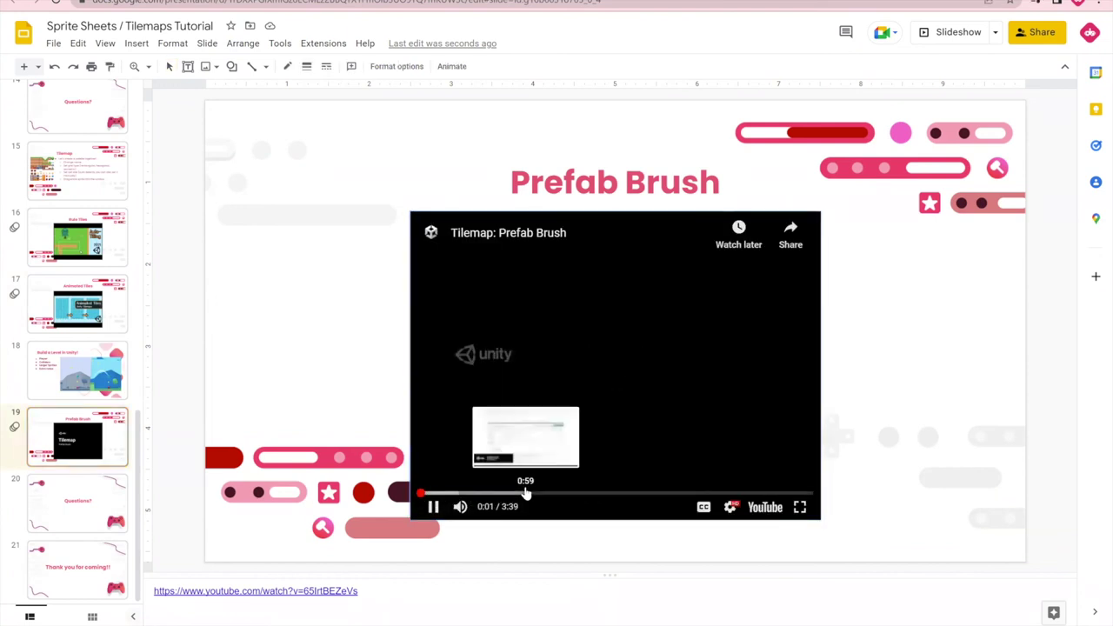
pyautogui.click(525, 492)
pyautogui.click(638, 492)
pyautogui.click(688, 493)
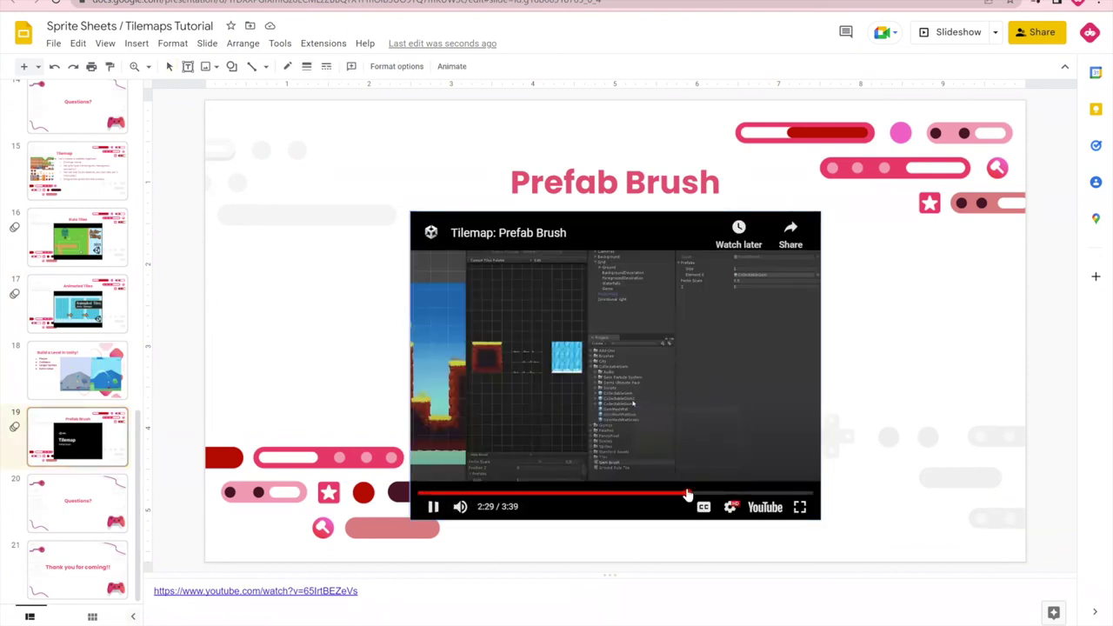
pyautogui.click(603, 493)
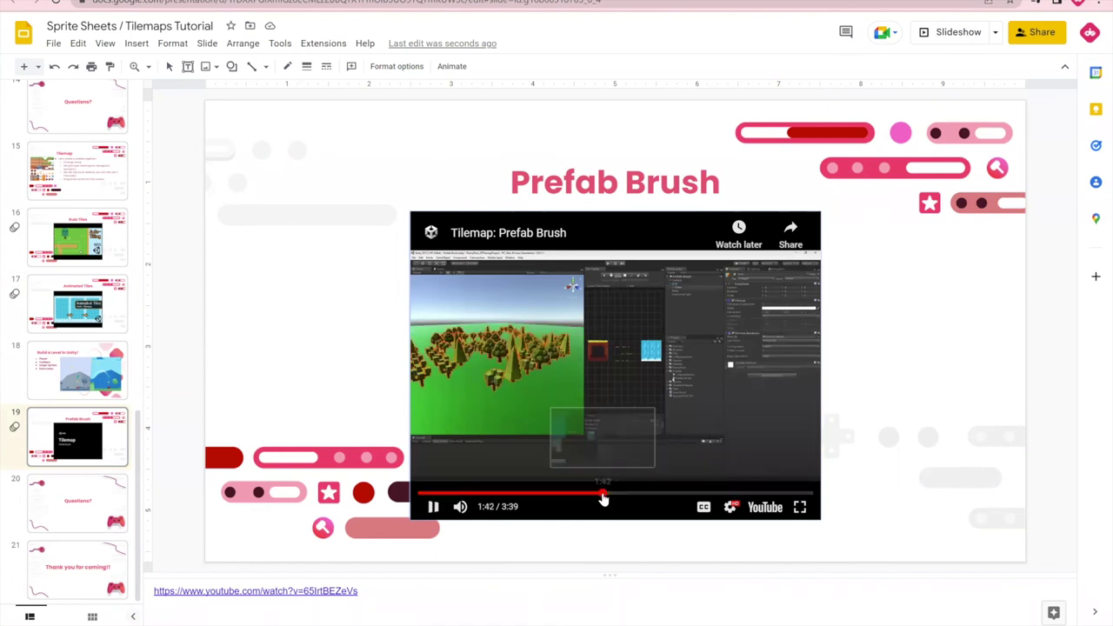
pyautogui.click(546, 493)
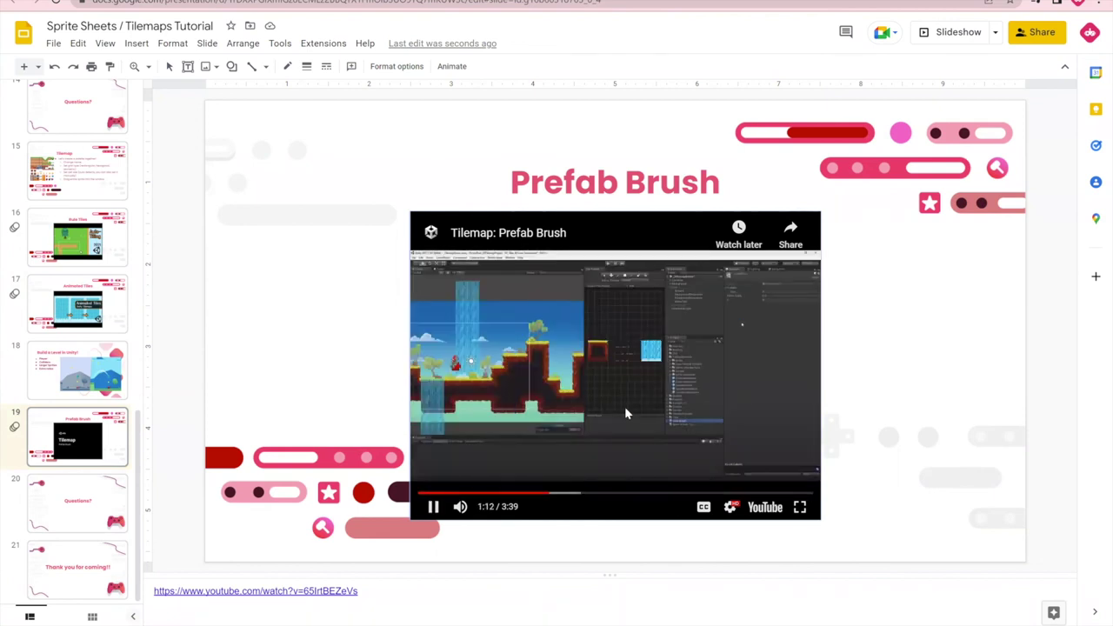
# - Skip back and forth through the prefab brush video to its gameplay demo and pause it there
pyautogui.press('Right')
pyautogui.press('Left')
pyautogui.press('Left')
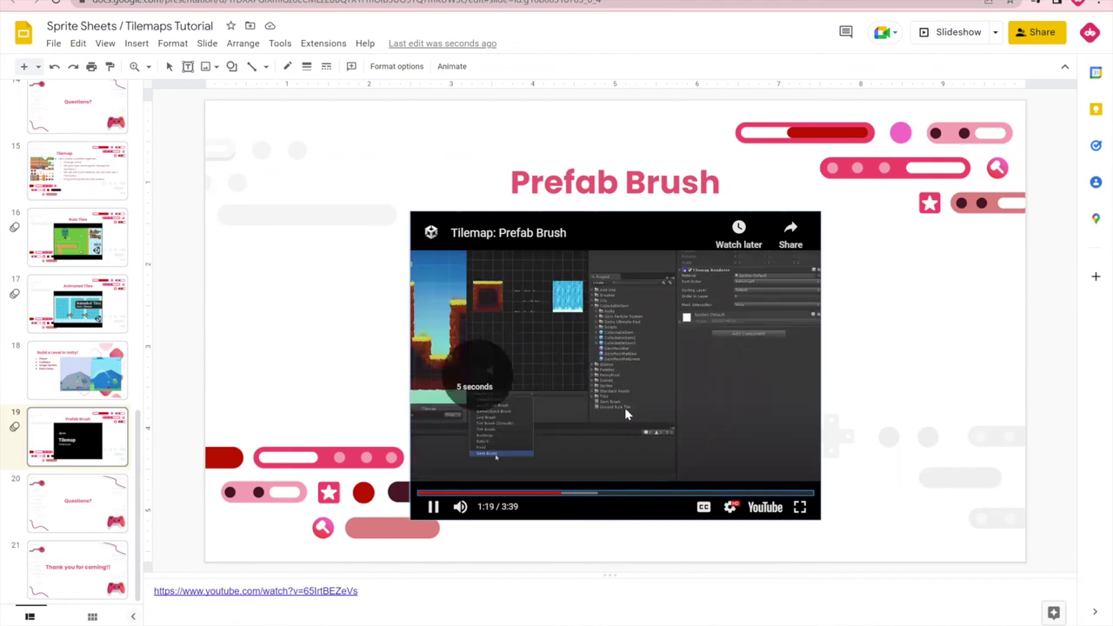
pyautogui.press('Left')
pyautogui.press('Right')
pyautogui.press('Right')
pyautogui.press('Right')
pyautogui.press('Right')
pyautogui.press('Right')
pyautogui.press('Right')
pyautogui.press('Right')
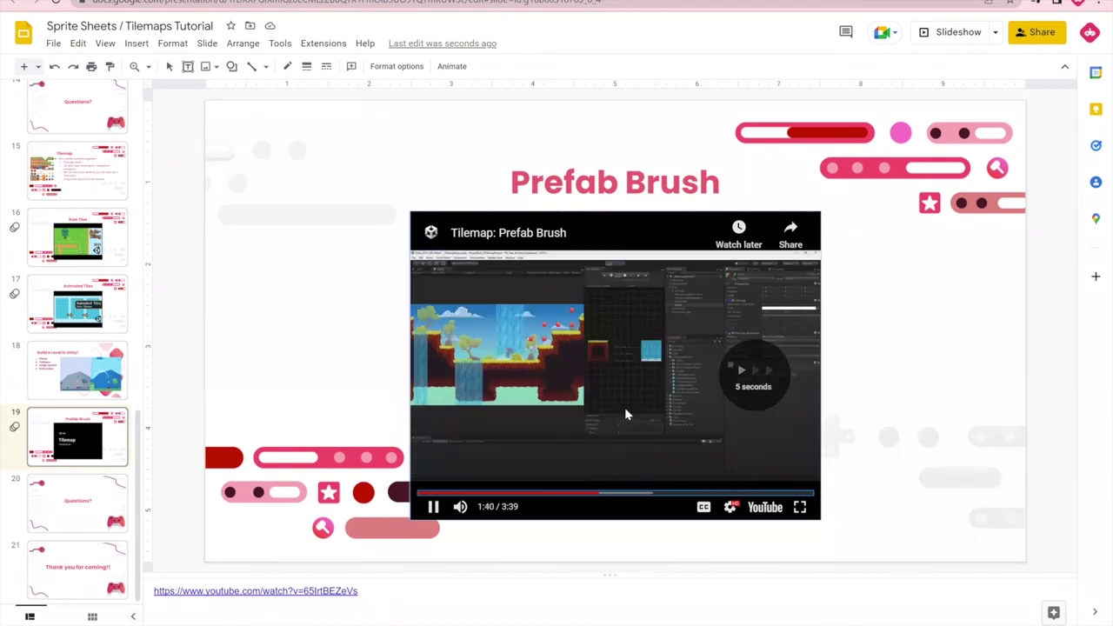
pyautogui.press('Left')
pyautogui.press('Left')
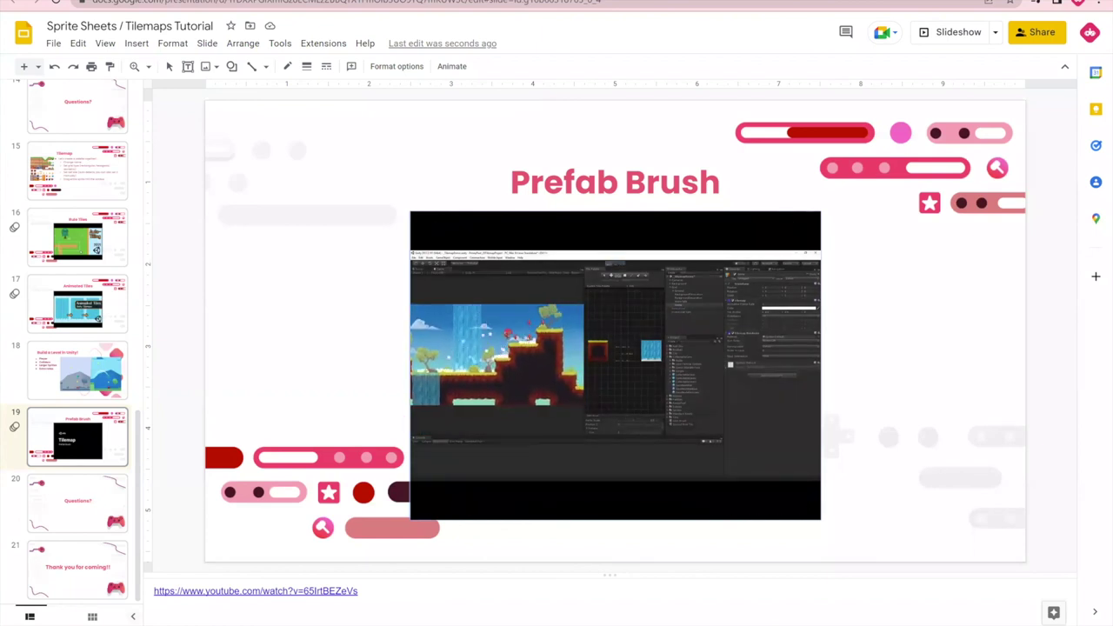
pyautogui.click(606, 383)
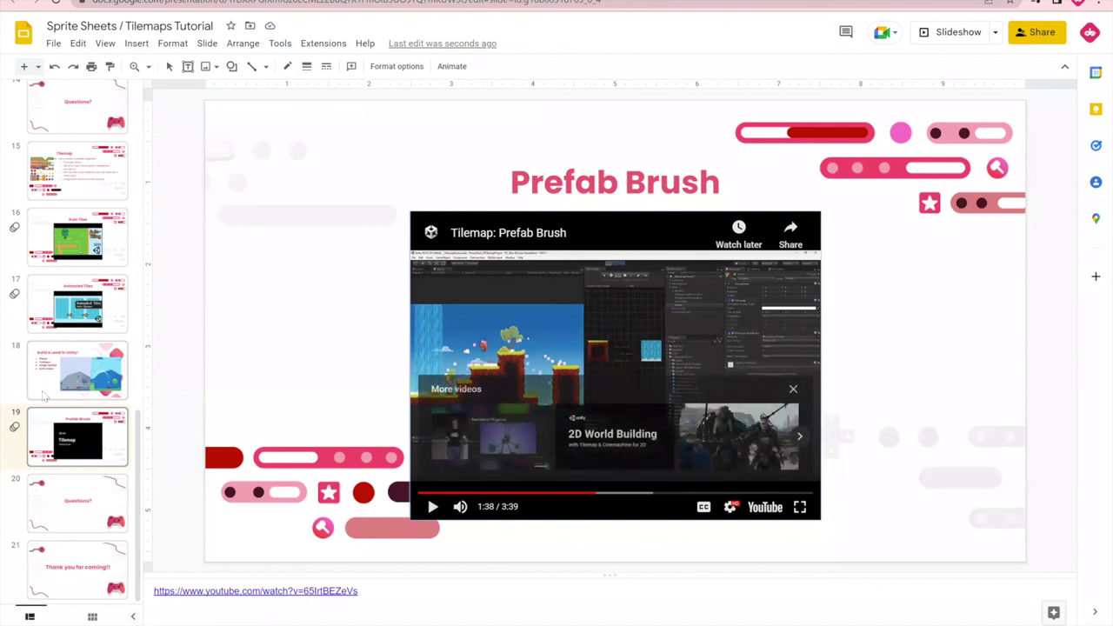
# - Go back through the Animated Tiles and Tilemap slides to the "Import Settings (preset)" slide
pyautogui.scroll(1, 93, 380)
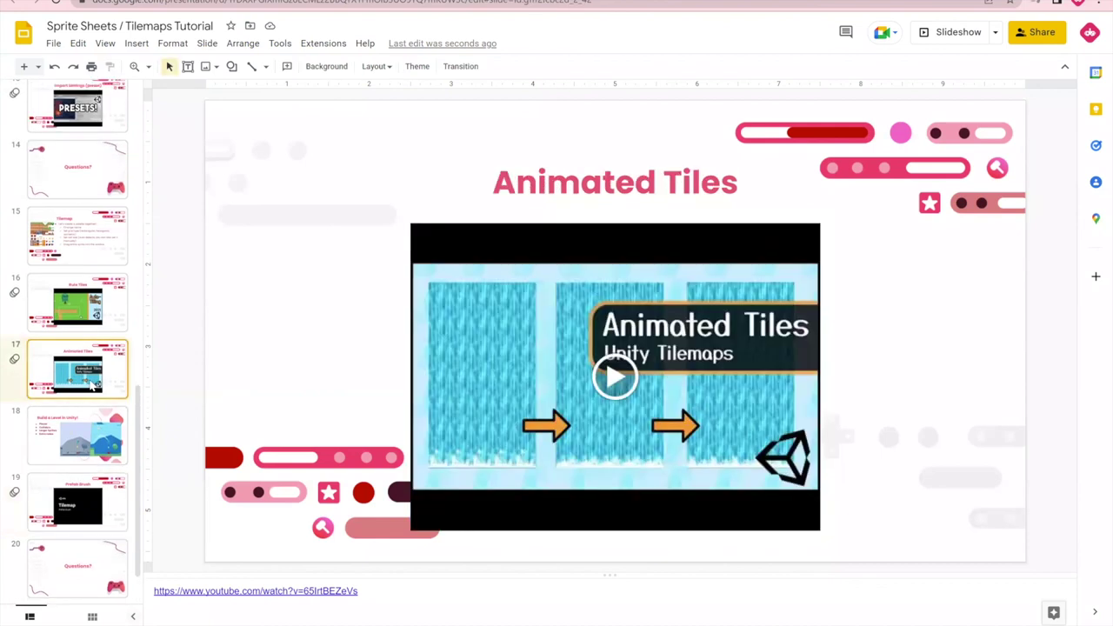
pyautogui.press('Up')
pyautogui.press('Up')
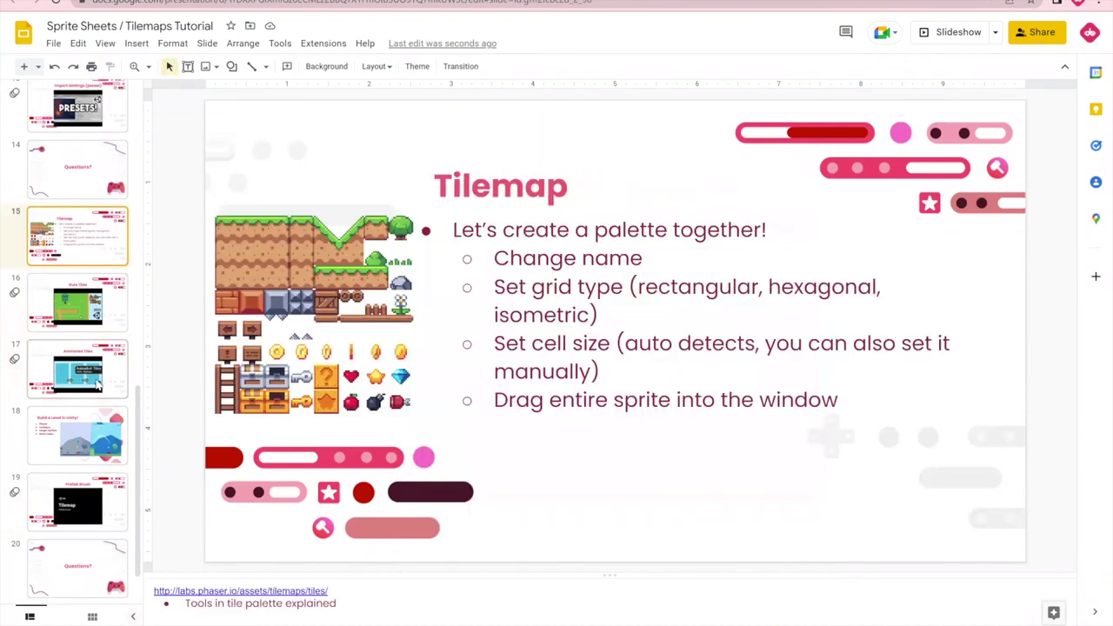
pyautogui.scroll(3, 96, 385)
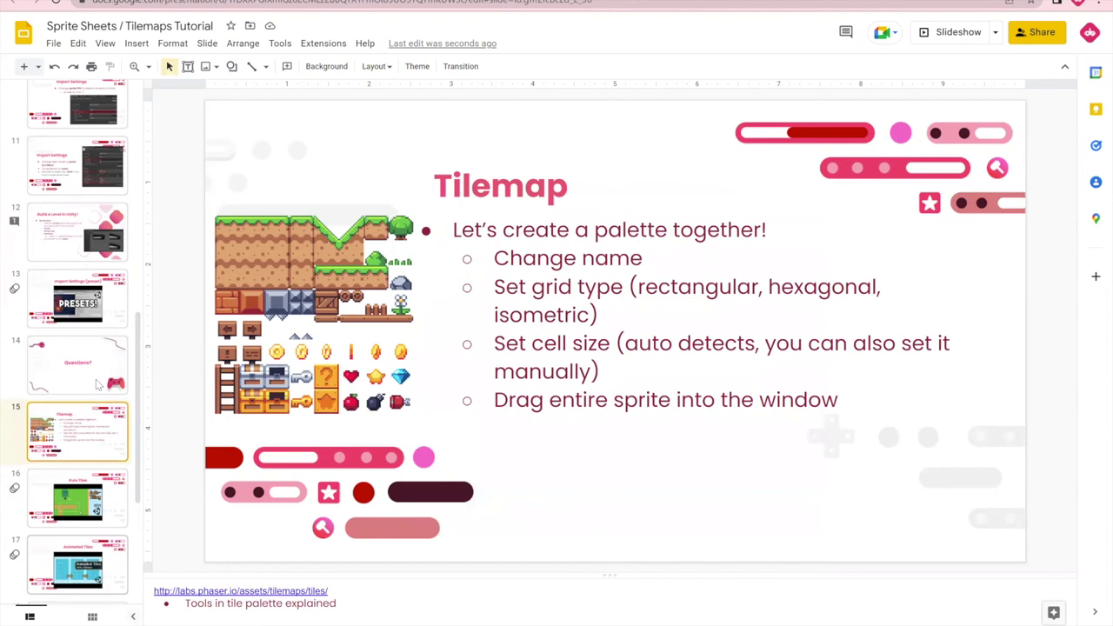
pyautogui.press('Up')
pyautogui.press('Up')
pyautogui.press('Up')
pyautogui.press('Down')
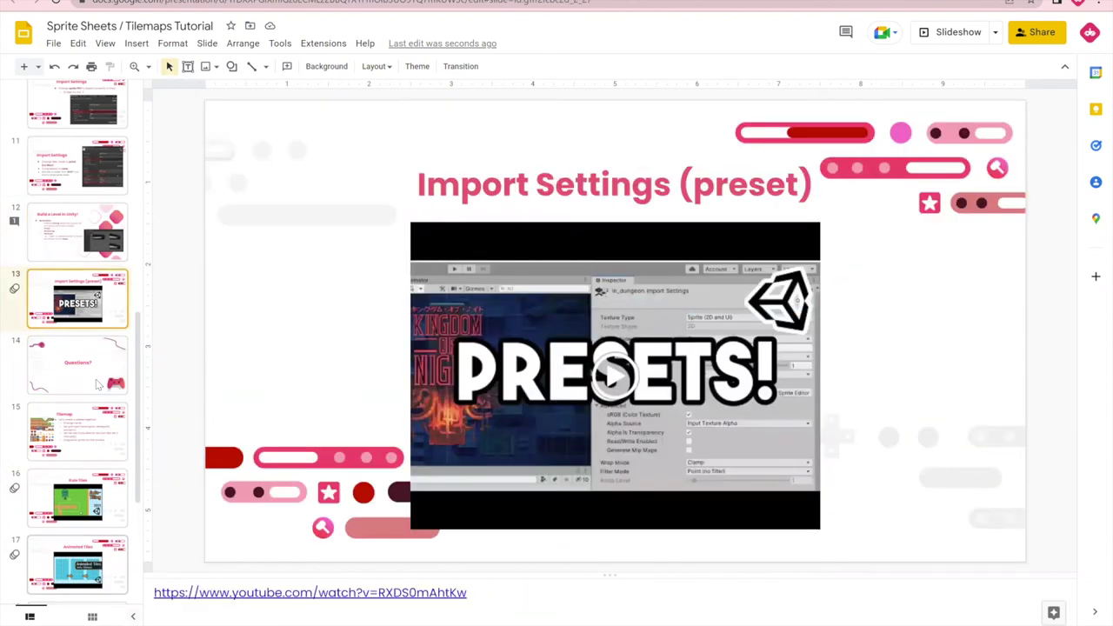
# - Advance through the deck to the "Questions?" slide that follows the "Prefab Brush" slide
pyautogui.press('Down')
pyautogui.press('Down')
pyautogui.press('Down')
pyautogui.press('Down')
pyautogui.press('Down')
pyautogui.press('Down')
pyautogui.press('Down')
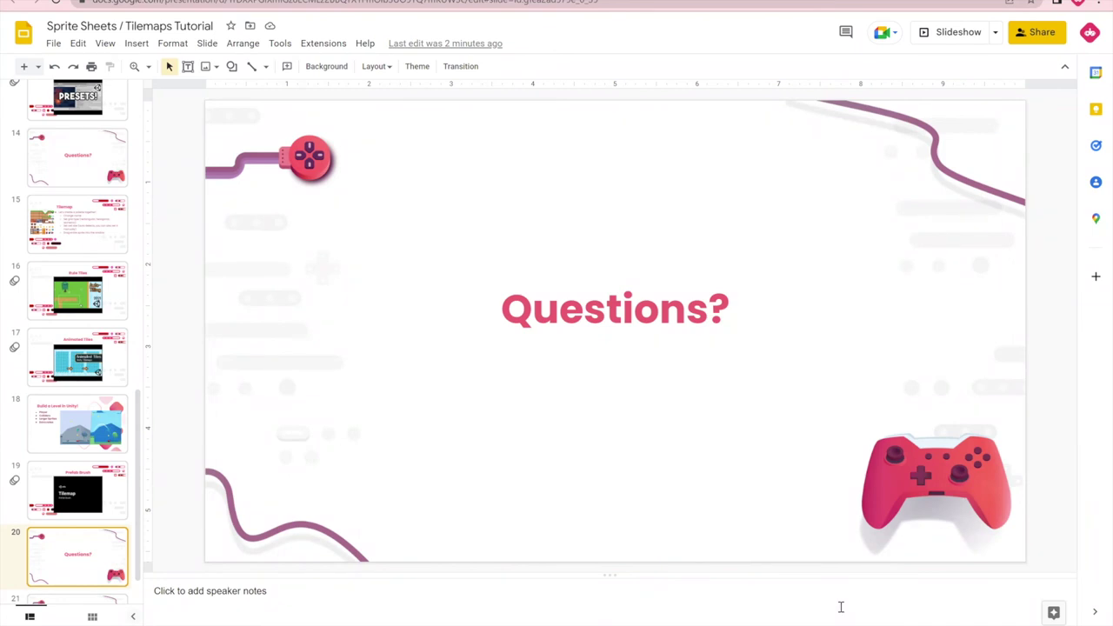
# - Switch to the Unity project, test walking and jumping over the sloped terrain in the running game, and stop play mode
pyautogui.moveTo(729, 625)
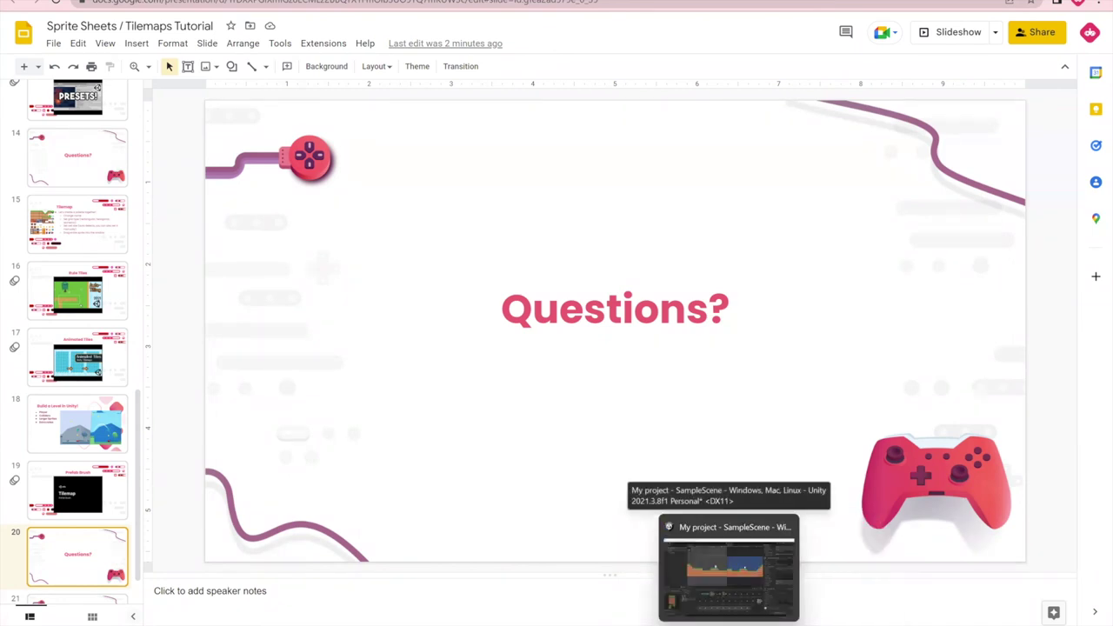
pyautogui.click(753, 551)
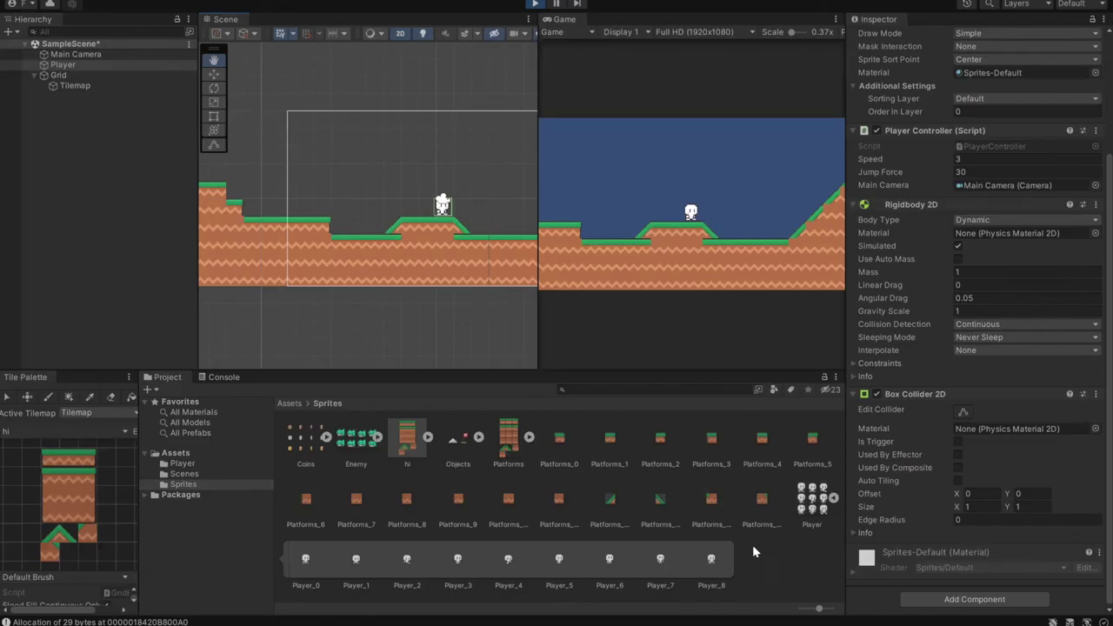
pyautogui.click(677, 153)
pyautogui.press('a')
pyautogui.press('space')
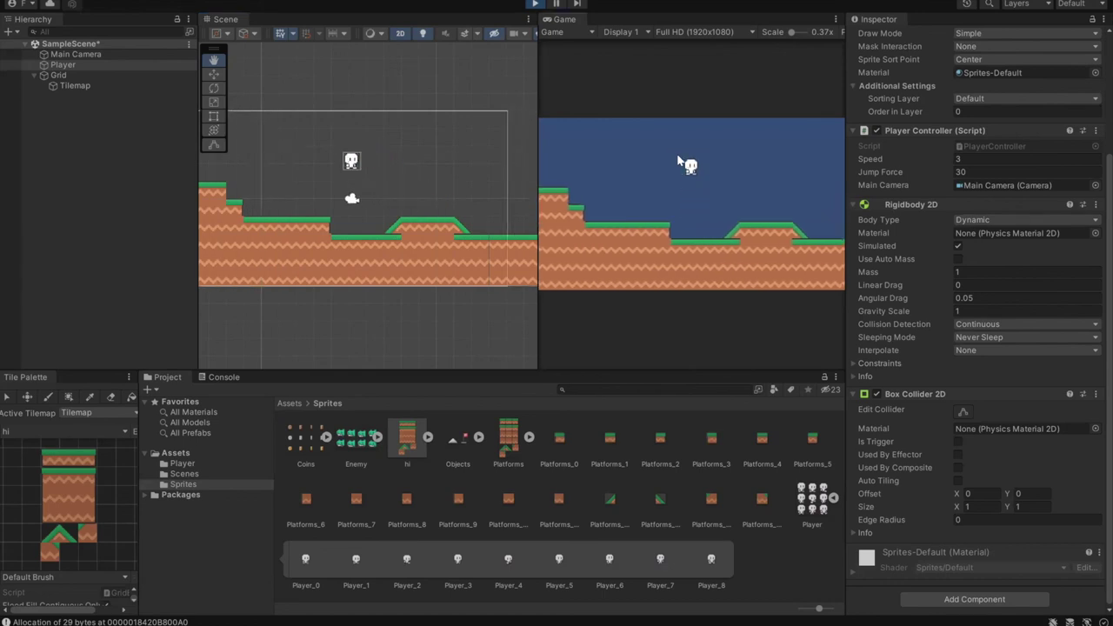
pyautogui.press('d')
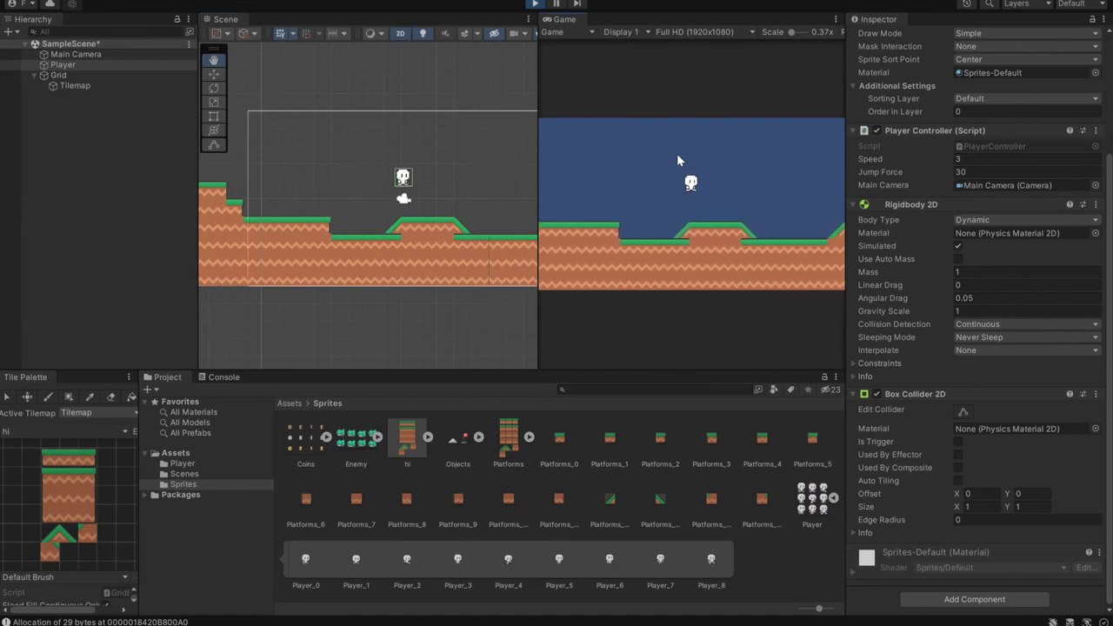
pyautogui.press('space')
pyautogui.press('space')
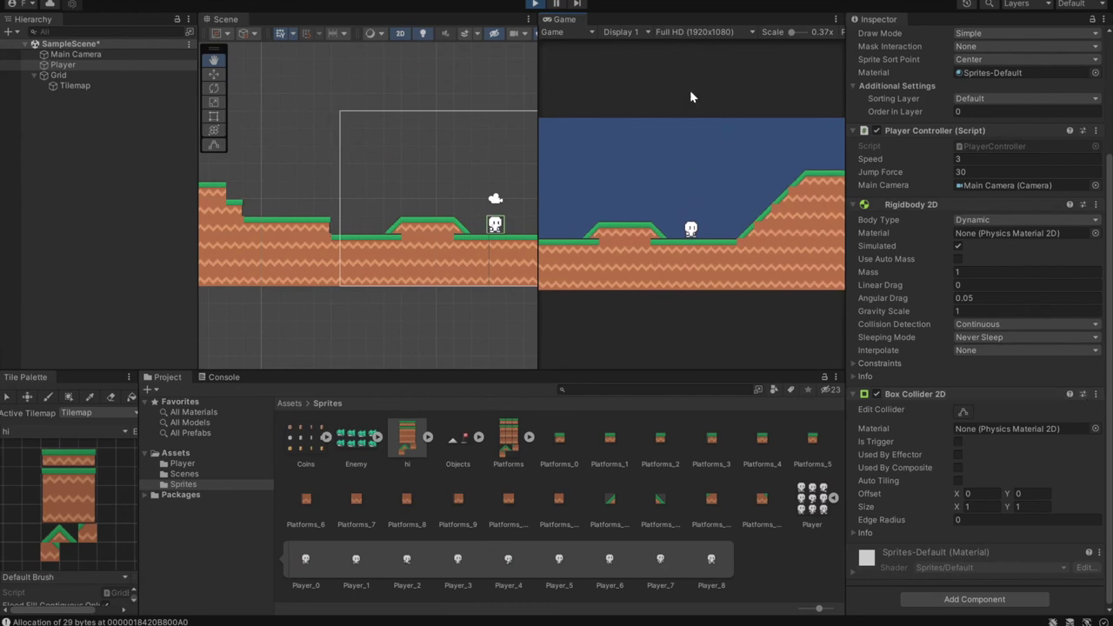
pyautogui.click(532, 5)
# - Add a Capsule Collider 2D component to the Player and disable its Box Collider 2D
pyautogui.scroll(-1, 1031, 581)
pyautogui.click(1004, 600)
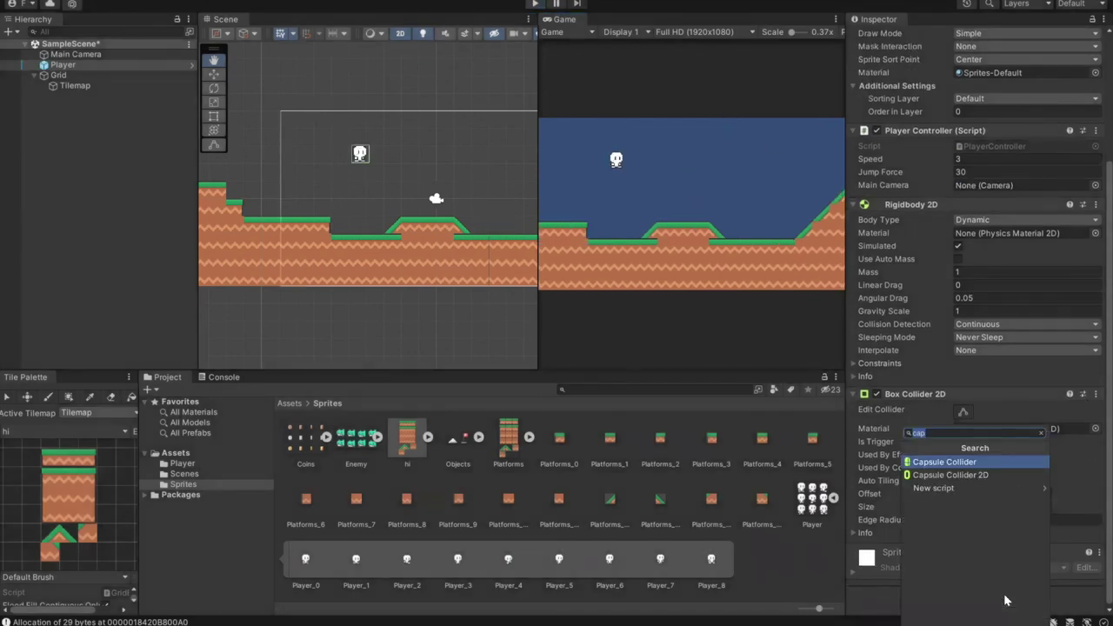
pyautogui.press('Down')
pyautogui.press('Return')
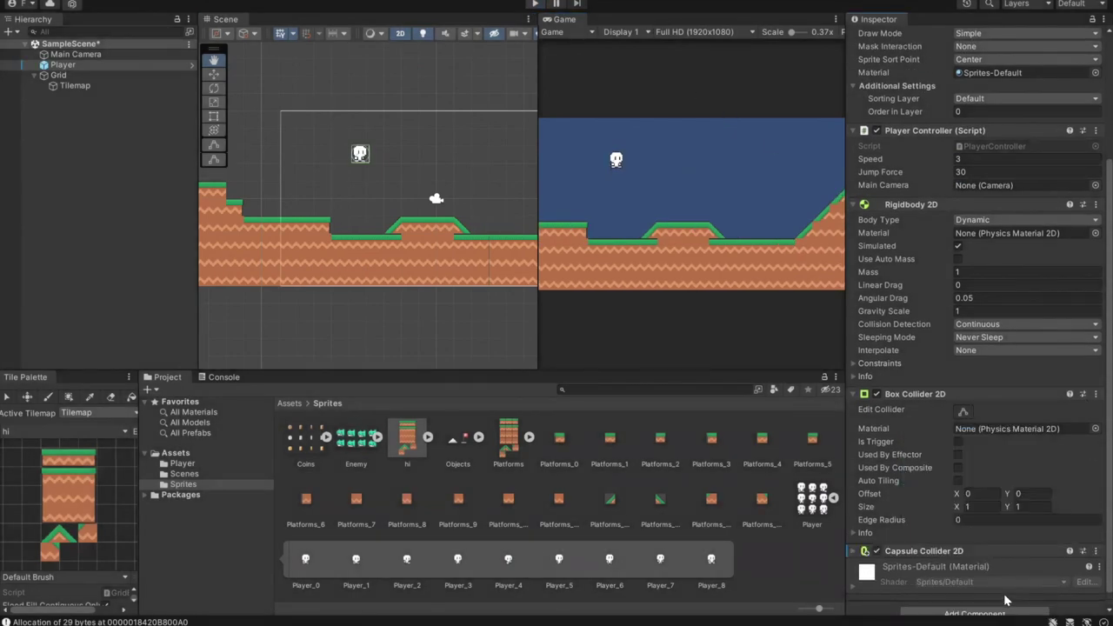
pyautogui.click(868, 394)
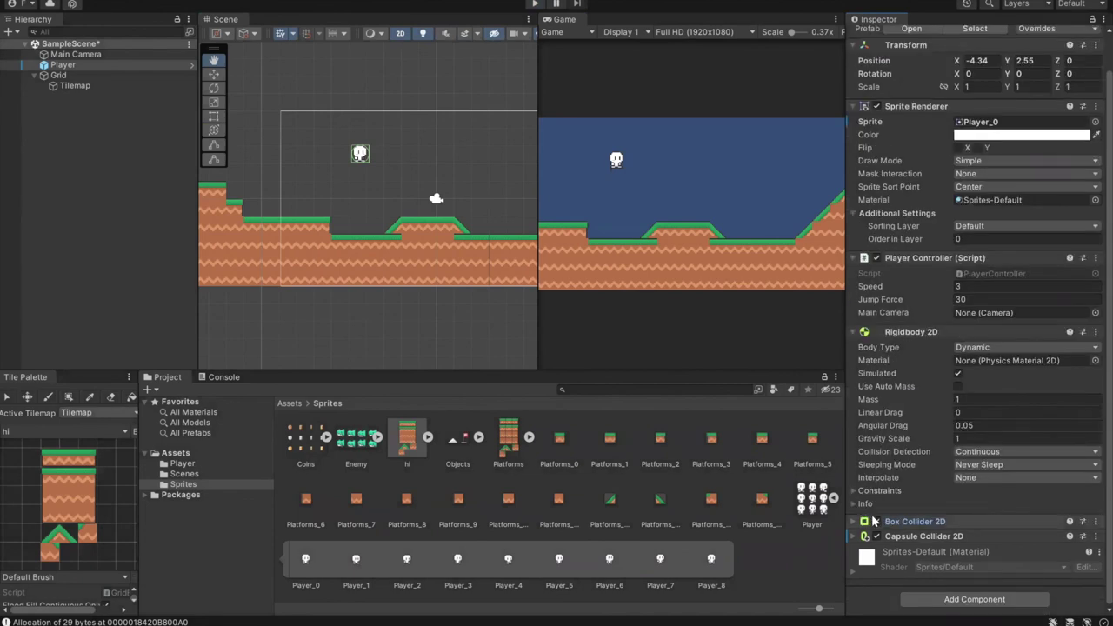
# - Run the game and test the player's movement over the small hill and up the tall slope
pyautogui.click(536, 4)
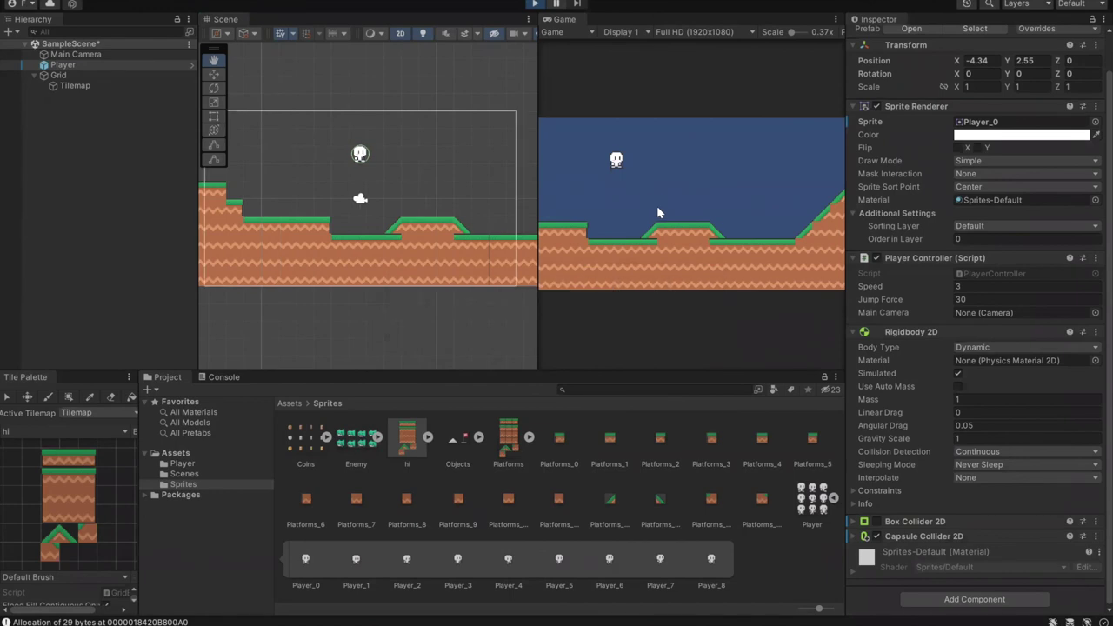
pyautogui.press('Right')
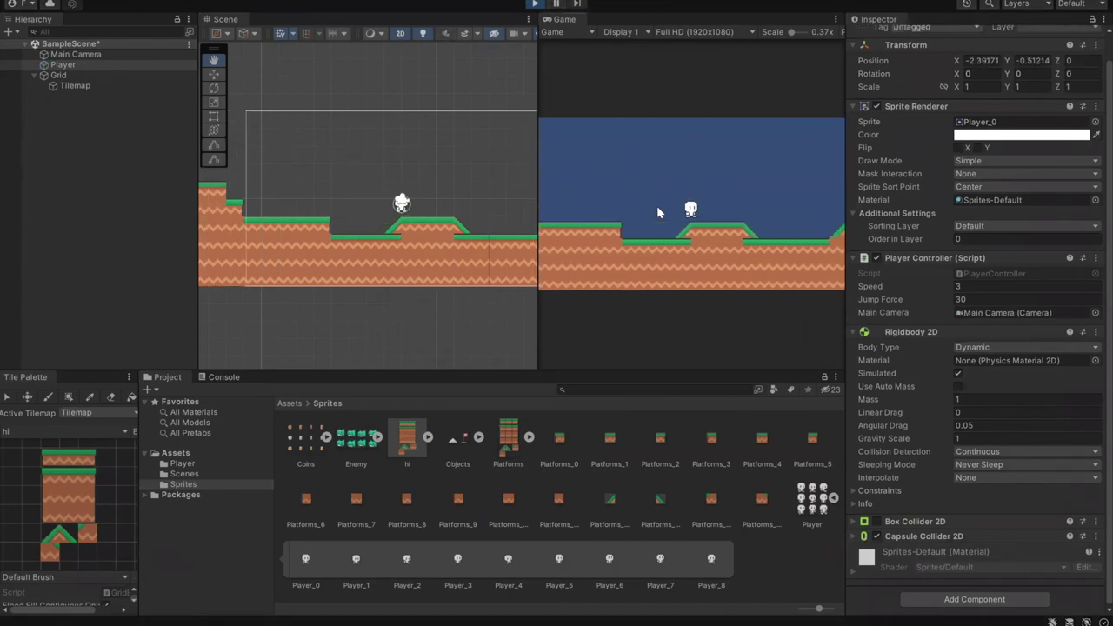
pyautogui.press('Right')
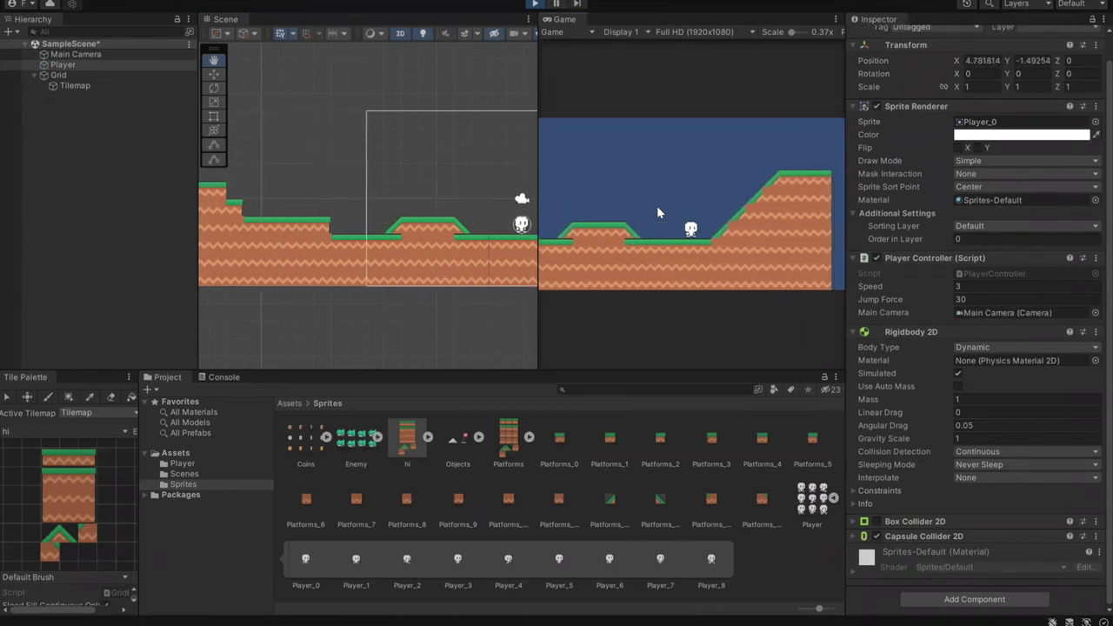
pyautogui.press('Right')
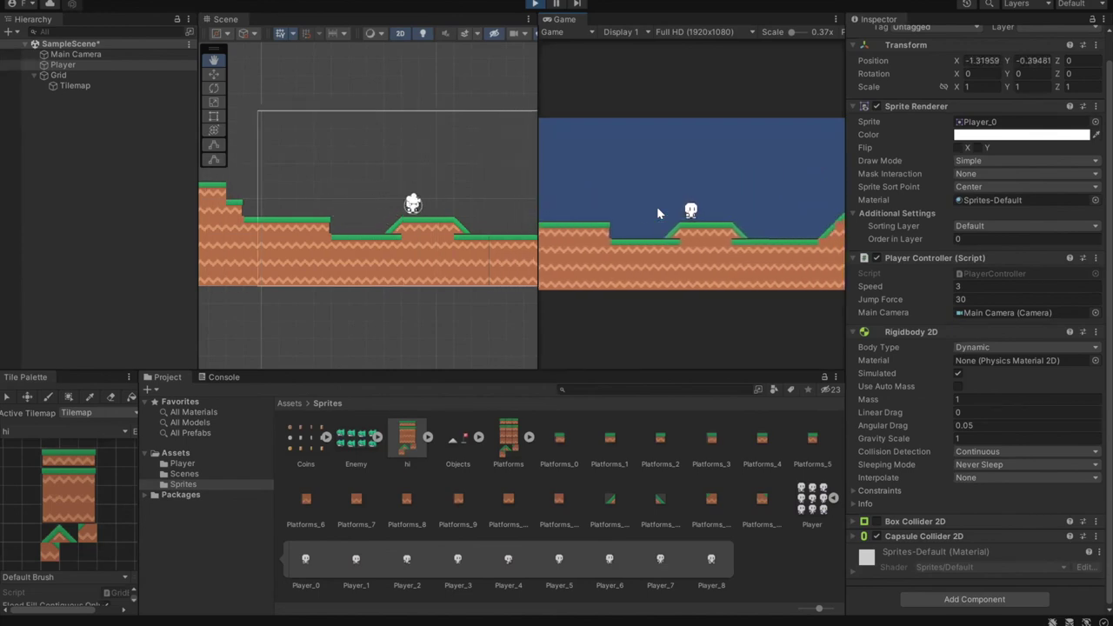
pyautogui.press('Right')
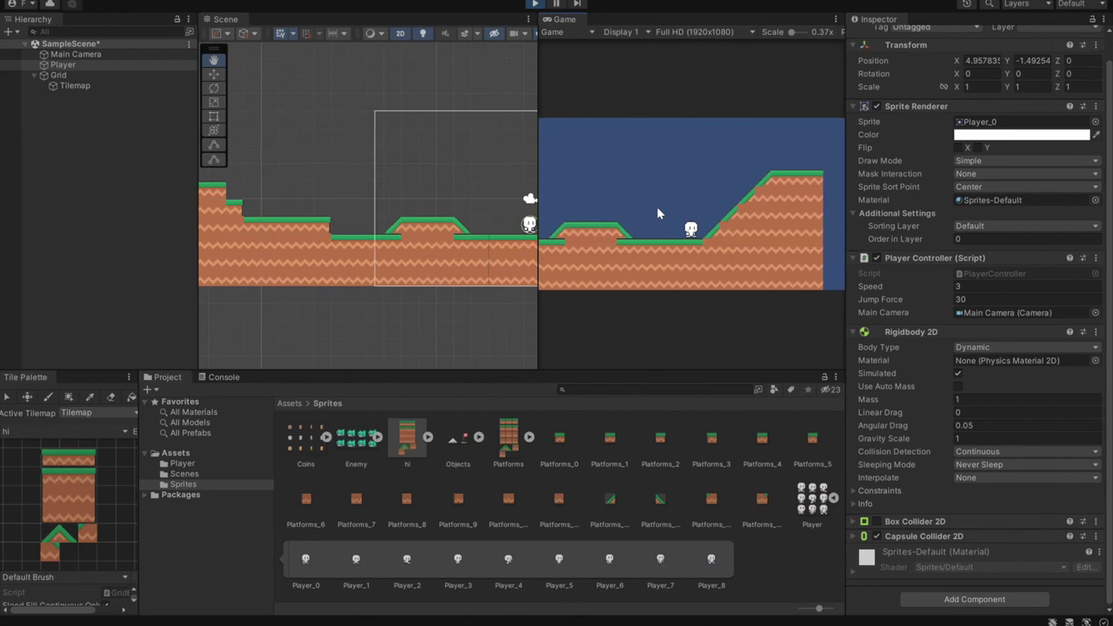
pyautogui.press('Right')
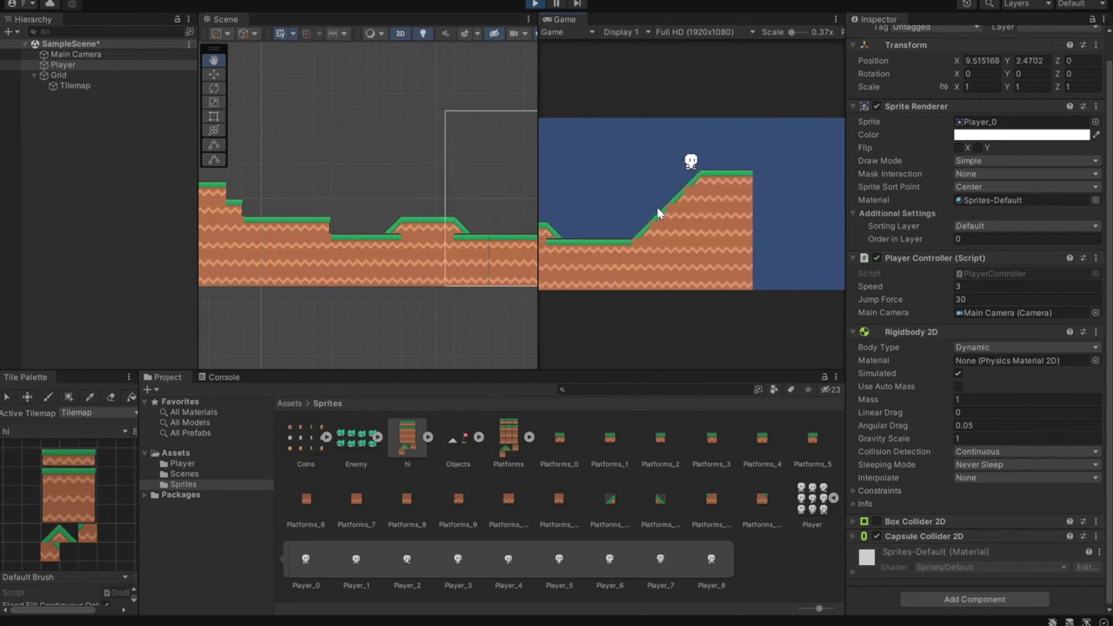